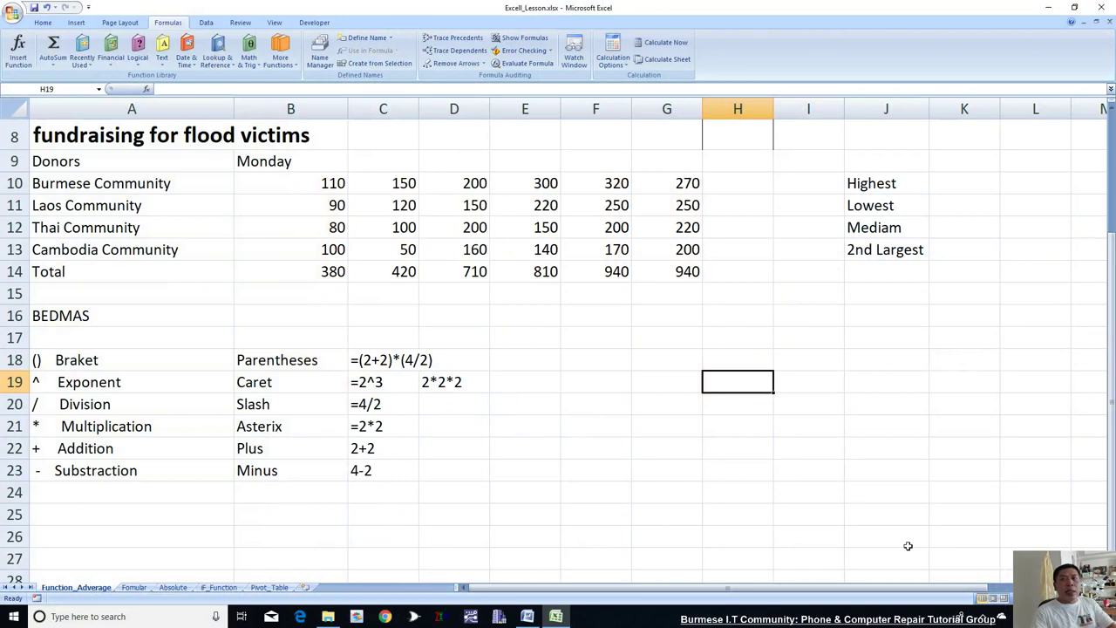
Step: Bring the BEDMAS document to the front and highlight its BEDMAS title
{"action": "left_click", "coordinate": [983, 616]}
{"action": "left_click", "coordinate": [983, 617]}
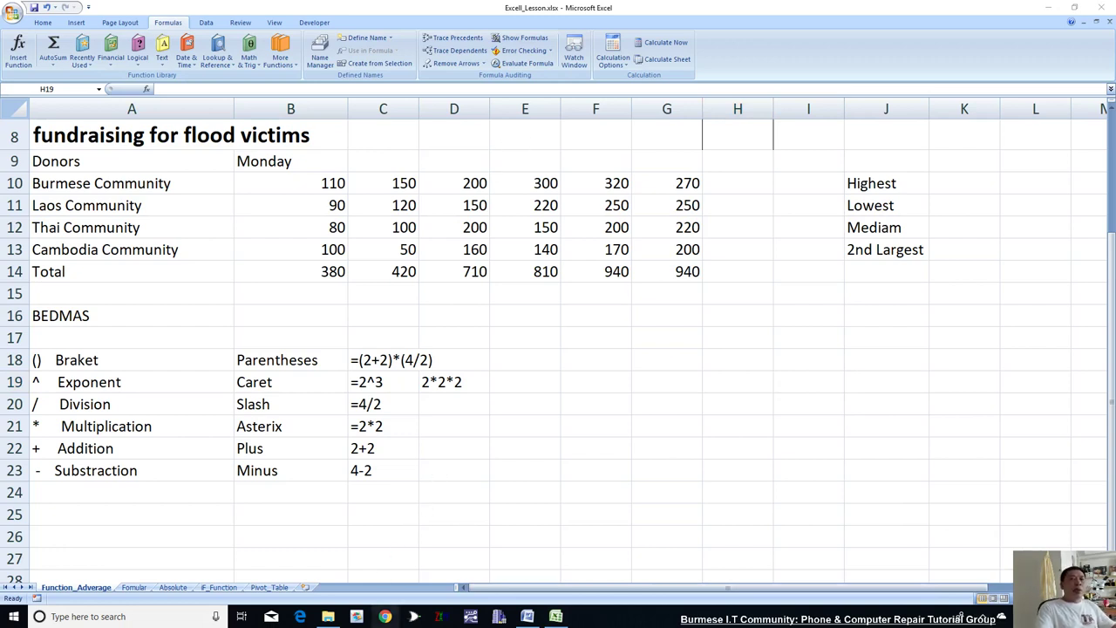
{"action": "mouse_move", "coordinate": [527, 616]}
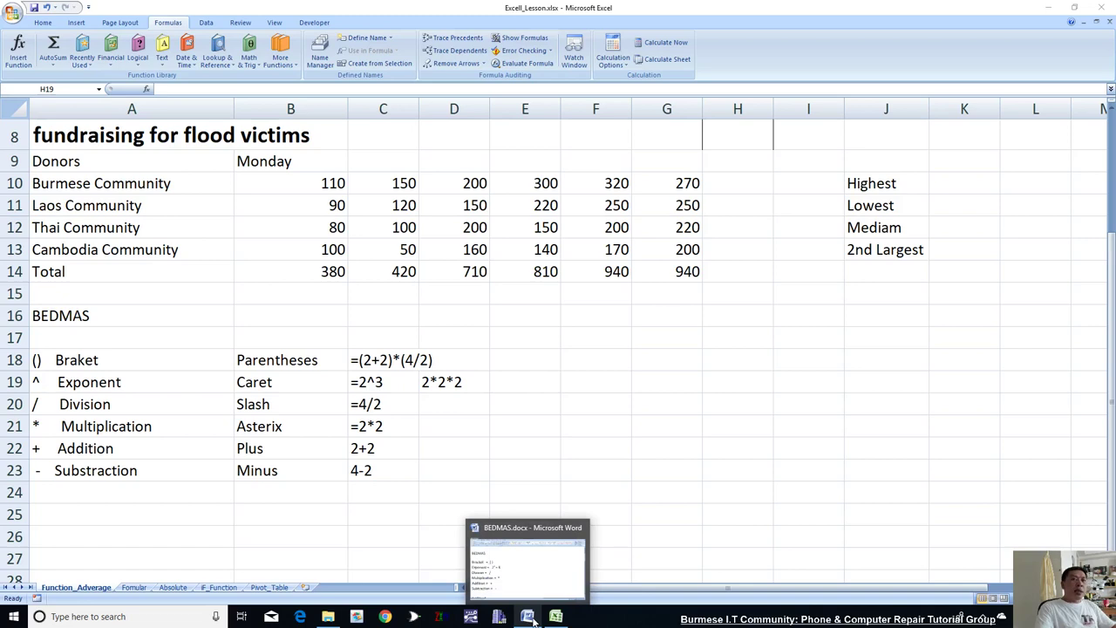
{"action": "left_click", "coordinate": [529, 619]}
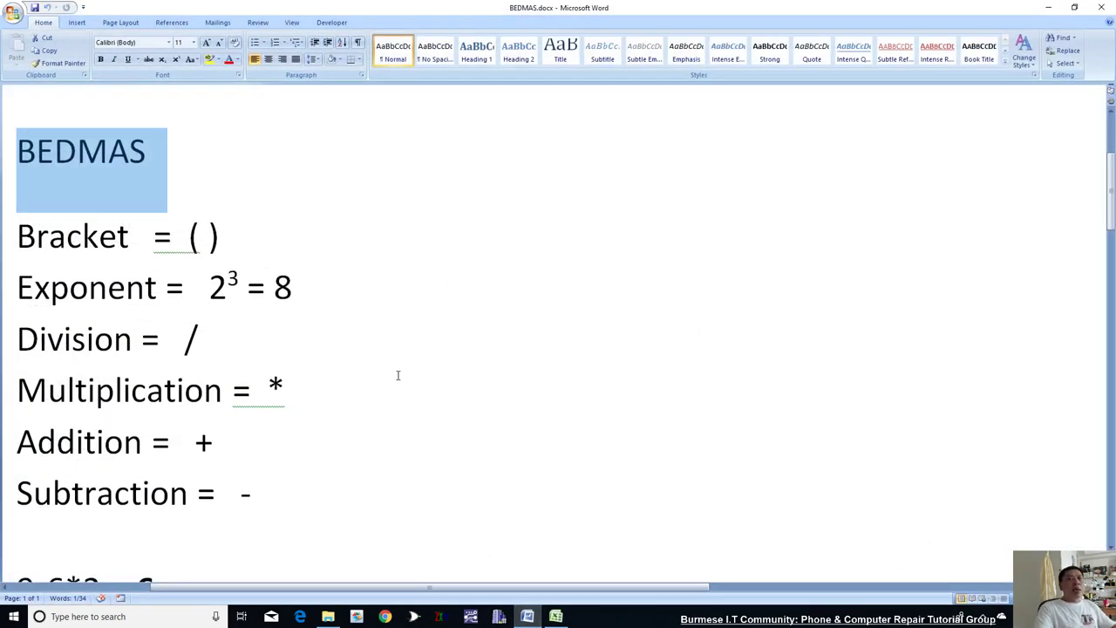
{"action": "left_click", "coordinate": [348, 417]}
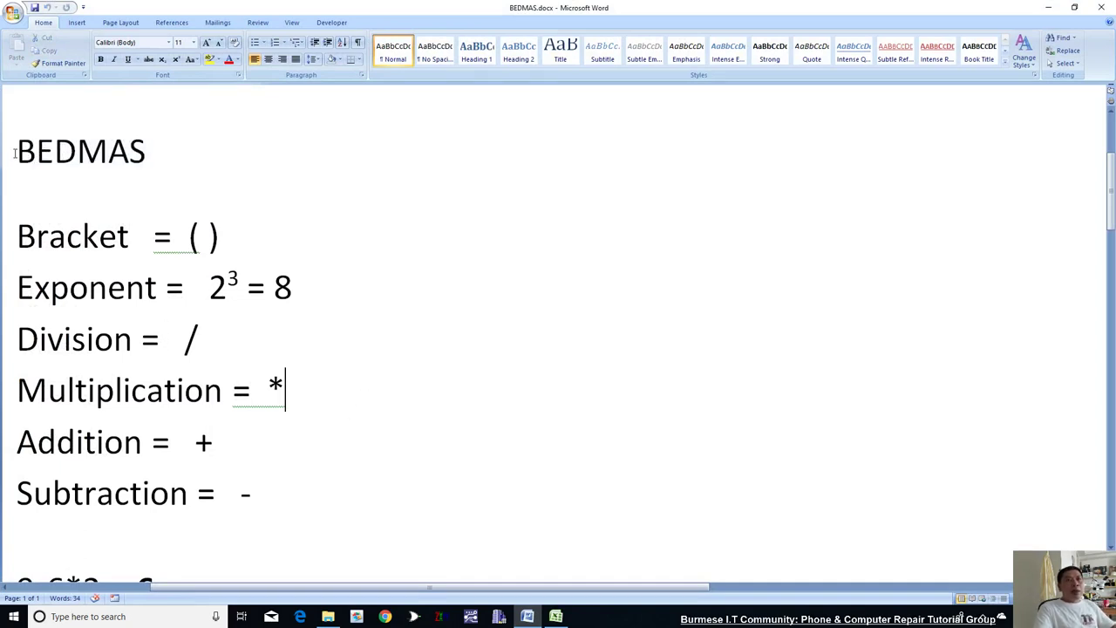
{"action": "left_click_drag", "start_coordinate": [16, 155], "coordinate": [176, 162]}
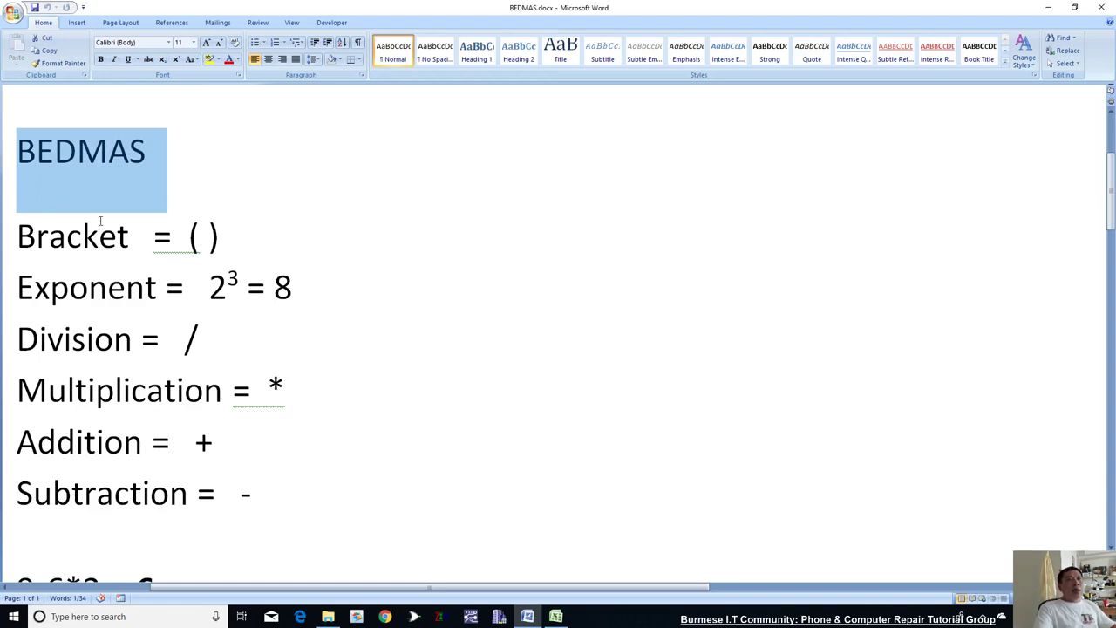
Step: Highlight Bracket, Exponent, the division slash, M, the asterisk, the plus sign and Subtraction in turn
{"action": "left_click_drag", "start_coordinate": [19, 248], "coordinate": [137, 243]}
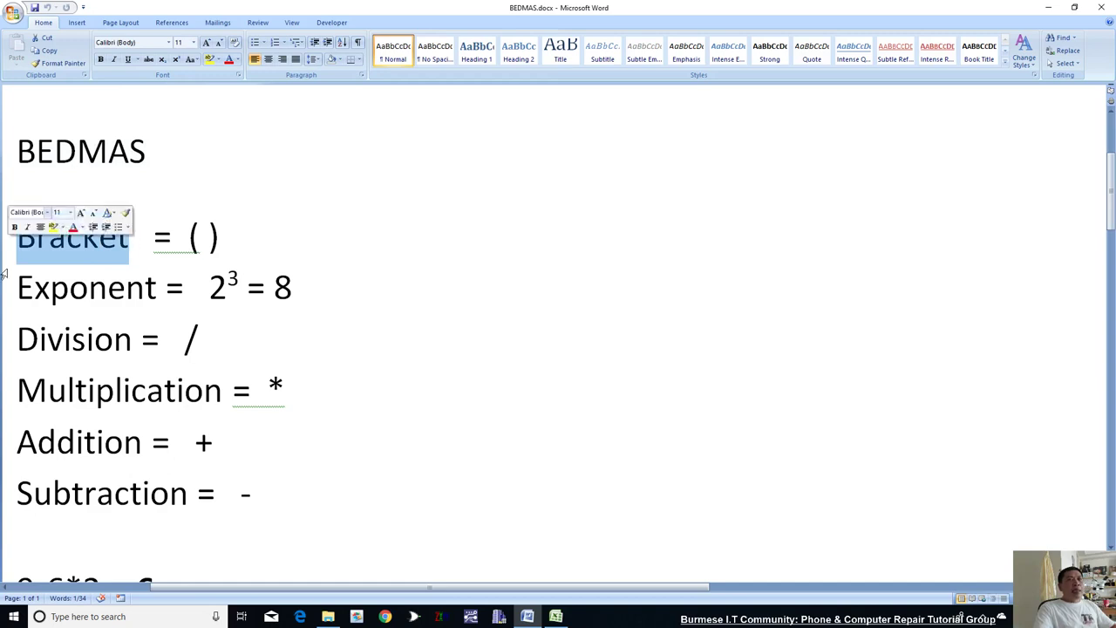
{"action": "left_click_drag", "start_coordinate": [19, 287], "coordinate": [170, 301]}
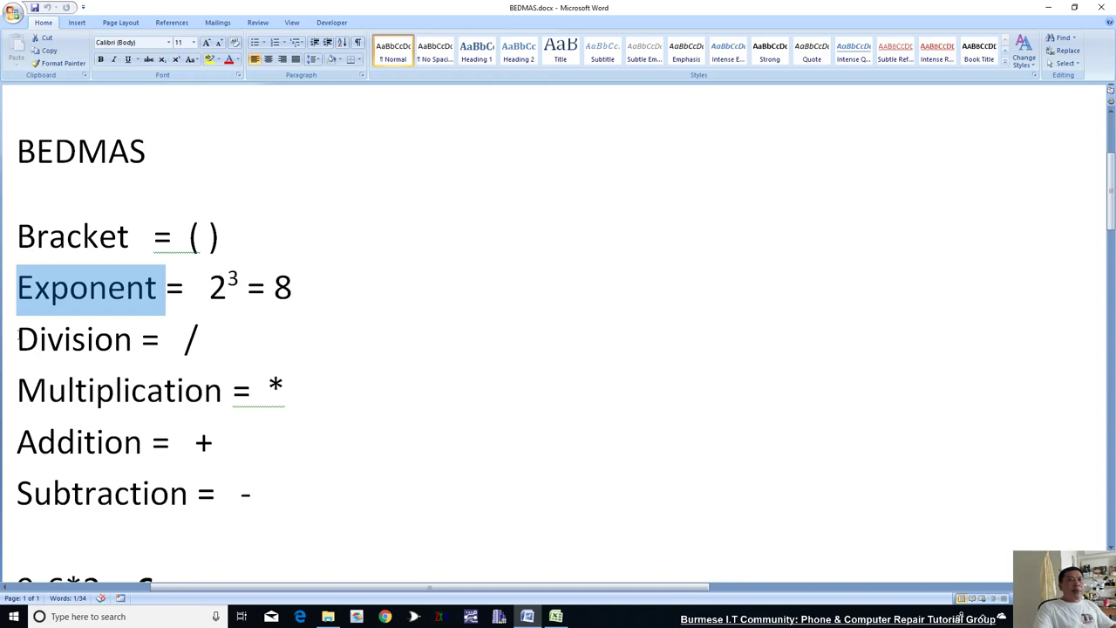
{"action": "mouse_move", "coordinate": [18, 336]}
{"action": "left_mouse_down"}
{"action": "mouse_move", "coordinate": [143, 354]}
{"action": "mouse_move", "coordinate": [187, 345]}
{"action": "left_mouse_up"}
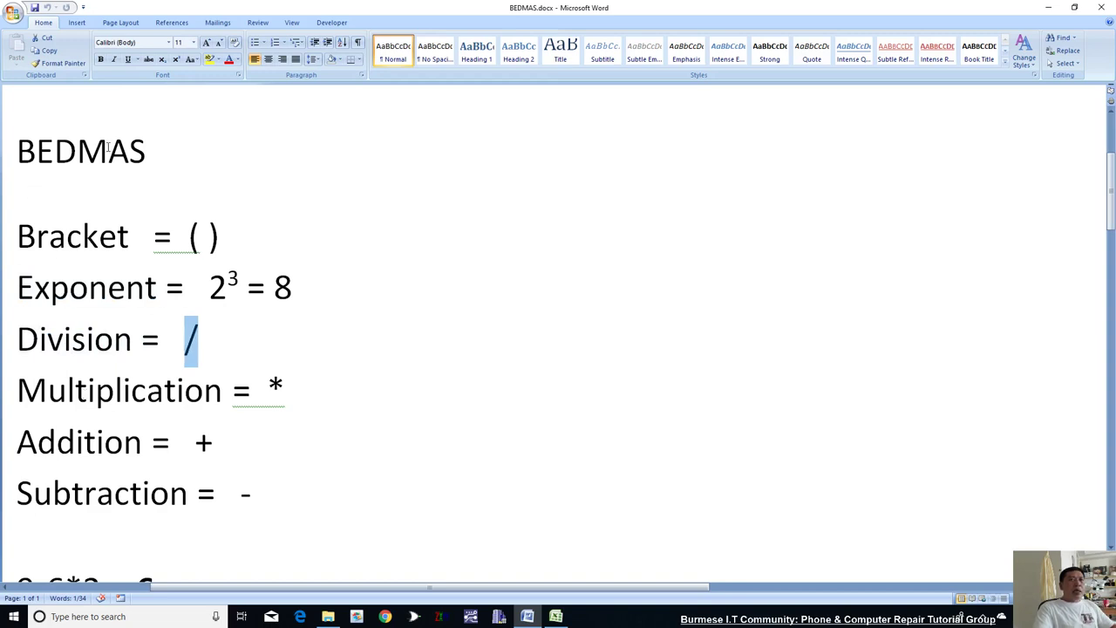
{"action": "left_click_drag", "start_coordinate": [108, 148], "coordinate": [92, 151]}
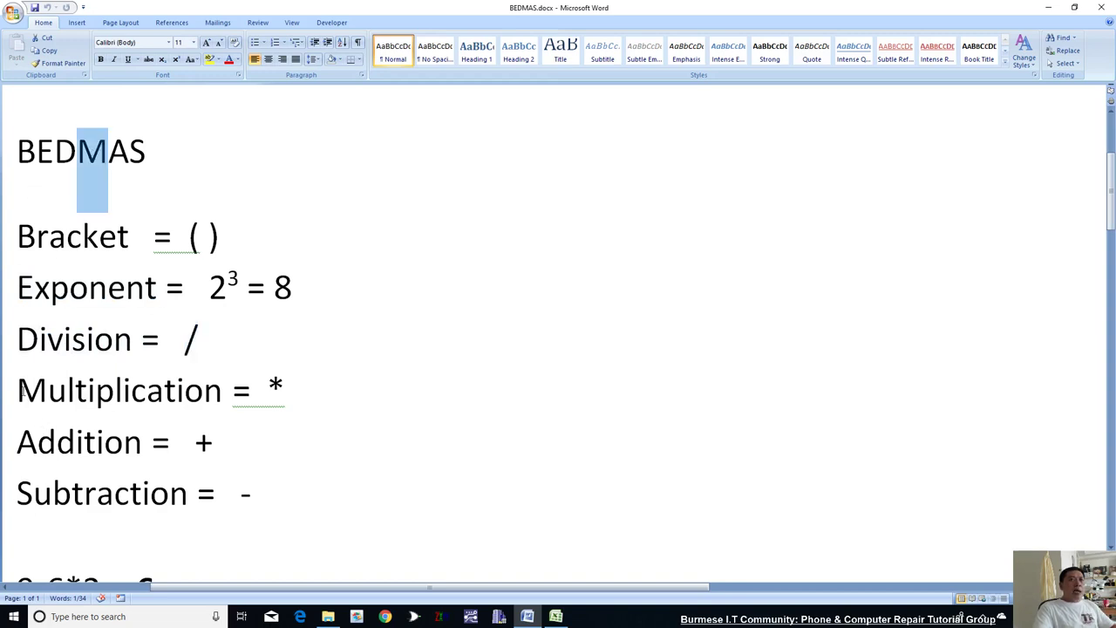
{"action": "left_click_drag", "start_coordinate": [267, 385], "coordinate": [302, 386]}
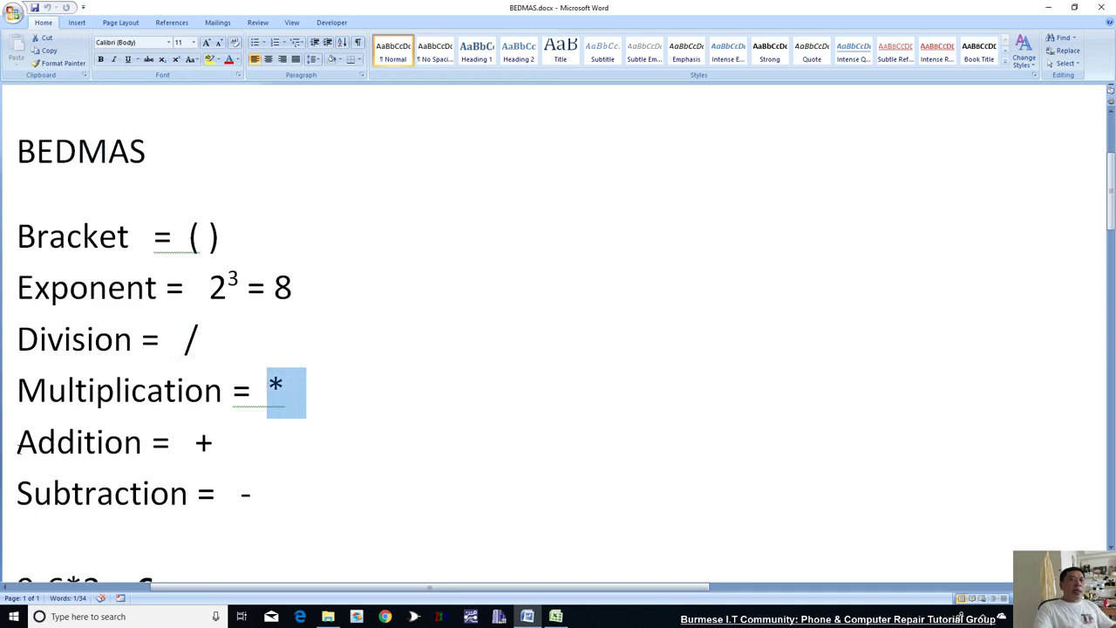
{"action": "left_click_drag", "start_coordinate": [19, 450], "coordinate": [243, 443]}
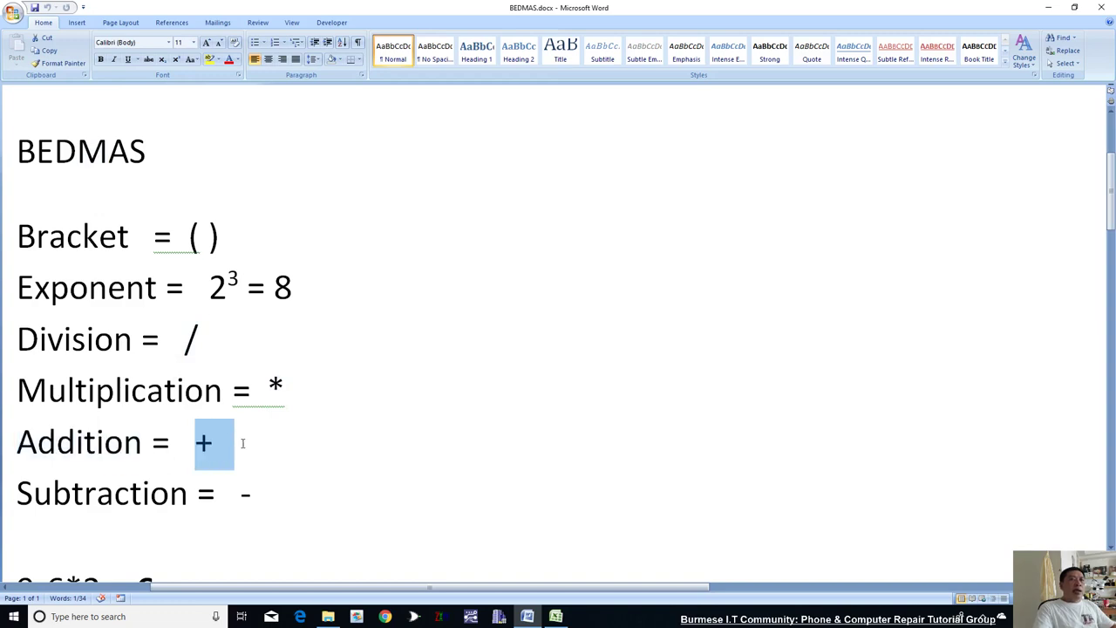
{"action": "left_click_drag", "start_coordinate": [16, 493], "coordinate": [222, 497]}
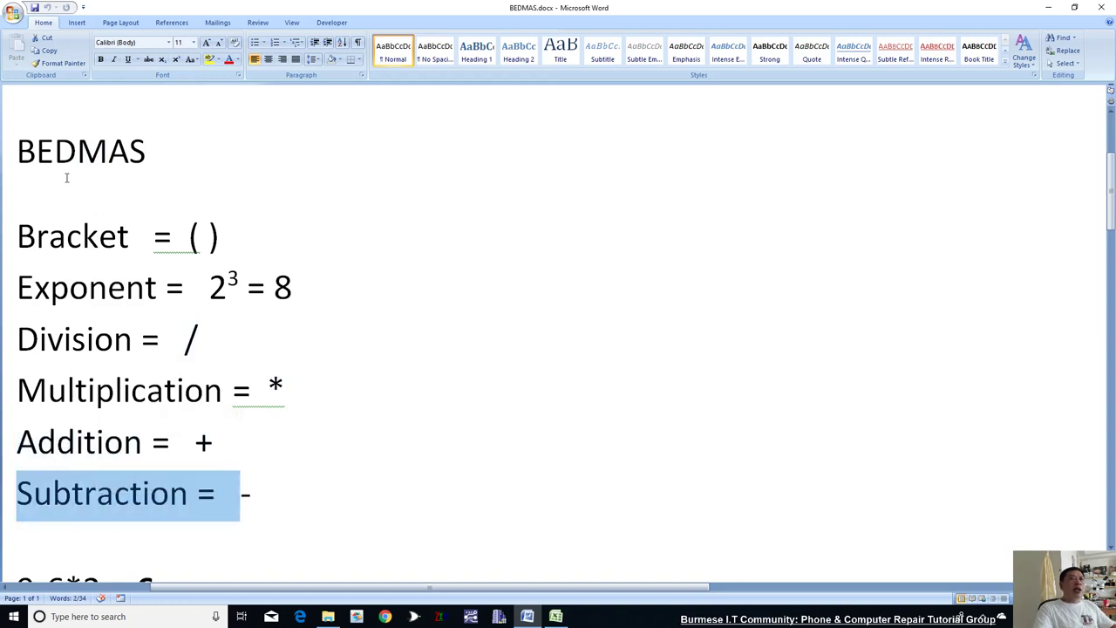
Step: Step the caret through the Exponent, Division, Multiplication and Addition lines
{"action": "left_click", "coordinate": [16, 236]}
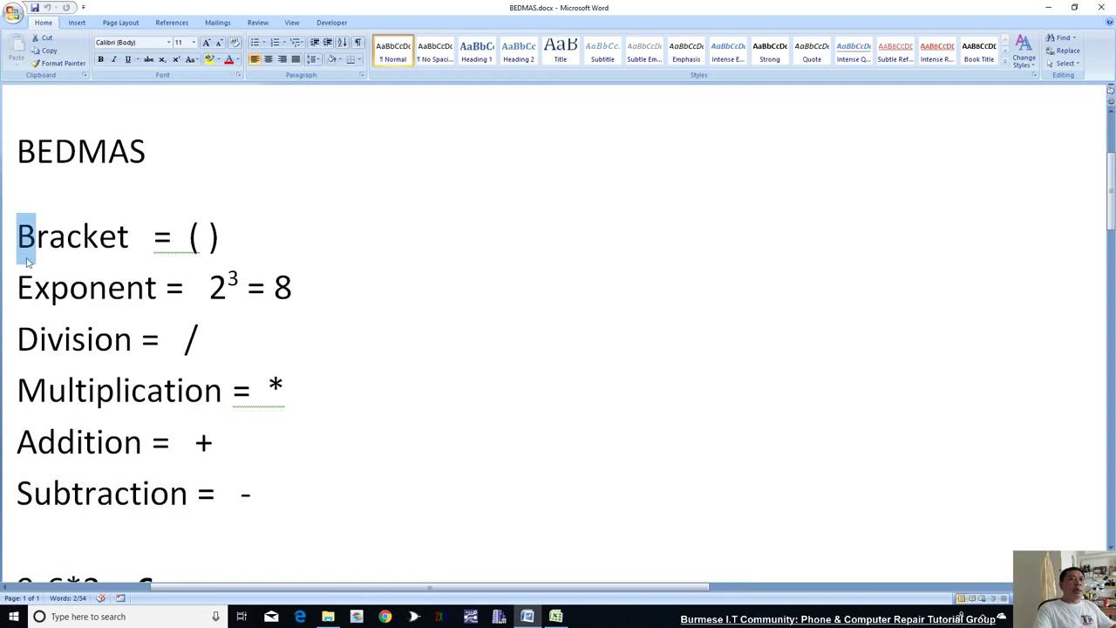
{"action": "left_click", "coordinate": [19, 288]}
{"action": "left_click", "coordinate": [24, 336]}
{"action": "left_click", "coordinate": [28, 384]}
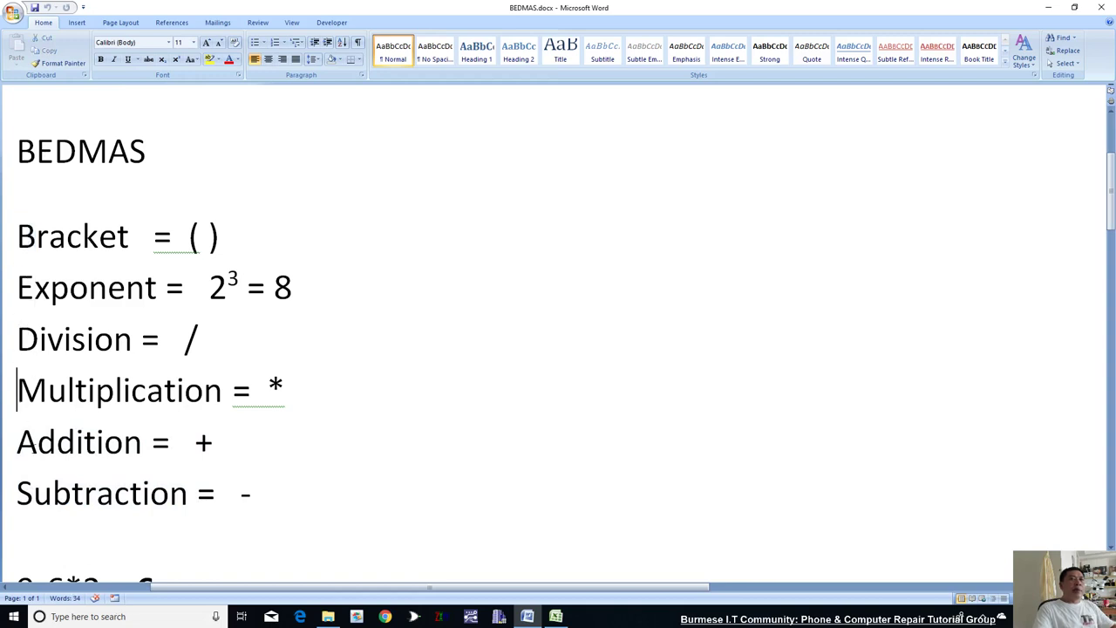
{"action": "left_click", "coordinate": [37, 442]}
Step: Scroll to the 9-6*2 examples and highlight the answer 6 and the second equation
{"action": "scroll", "coordinate": [217, 339], "scroll_direction": "down", "scroll_amount": 2}
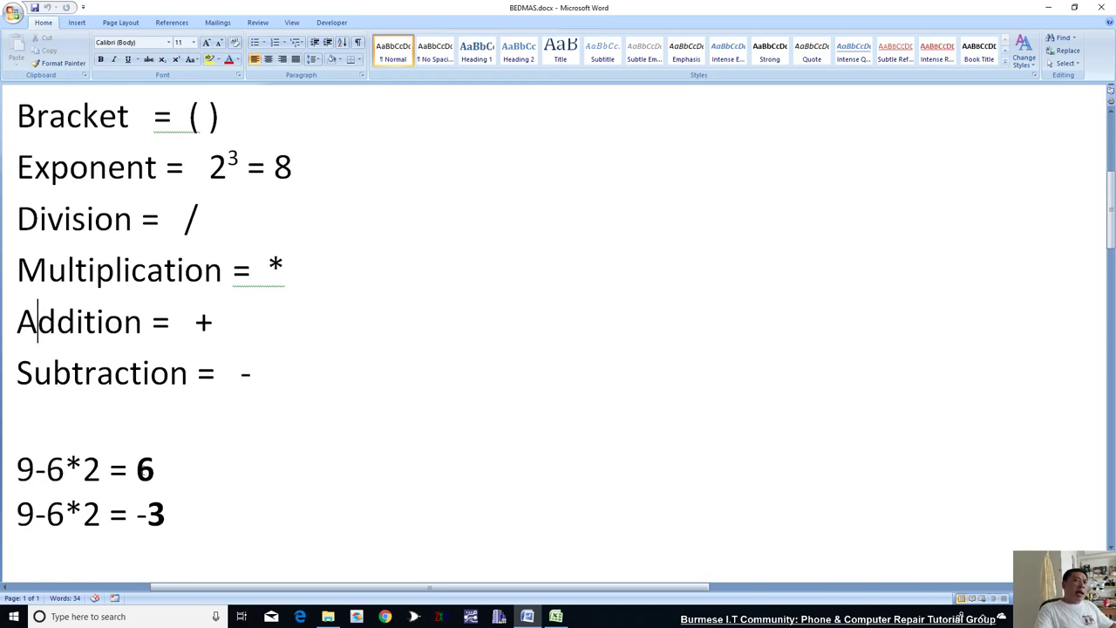
{"action": "left_click_drag", "start_coordinate": [137, 471], "coordinate": [166, 471]}
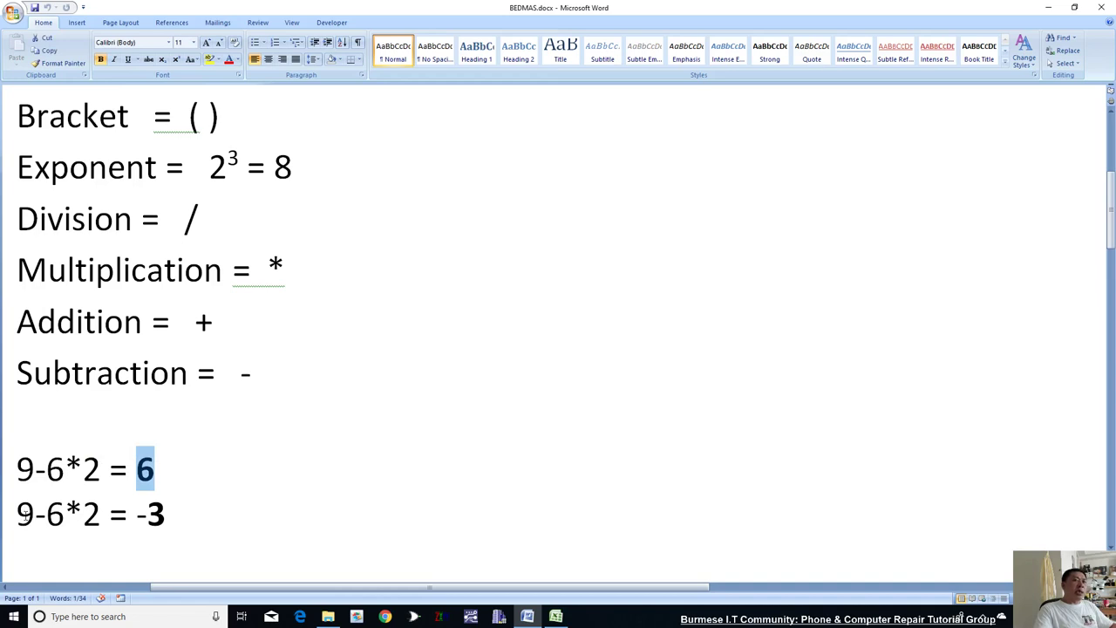
{"action": "left_click_drag", "start_coordinate": [17, 515], "coordinate": [109, 515]}
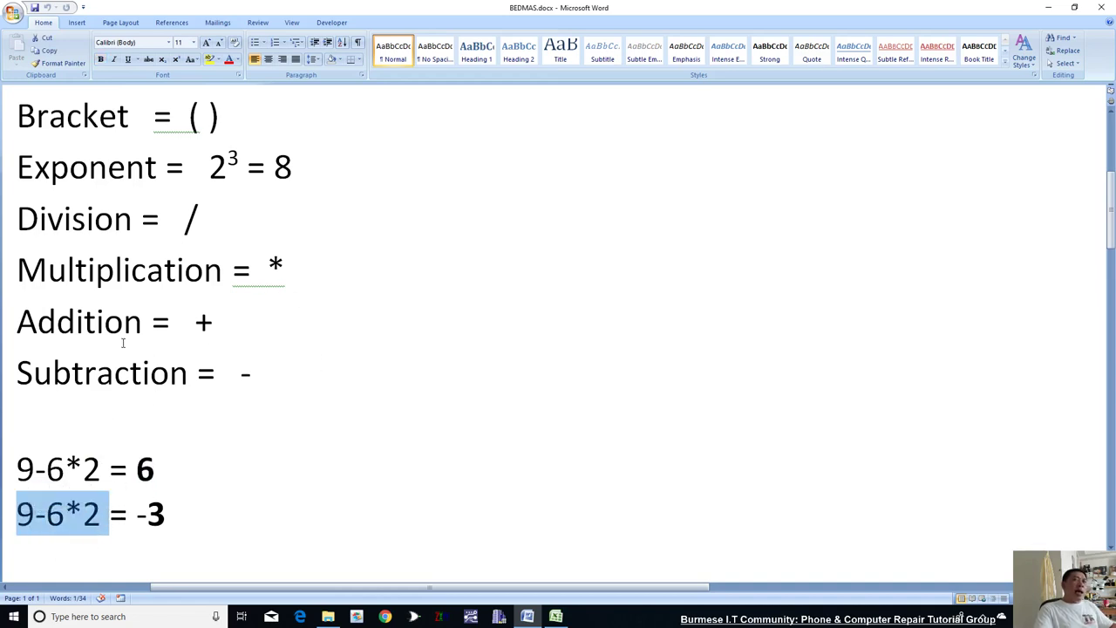
Step: Highlight the Multiplication and Subtraction lines and 6*2, then return to Excel
{"action": "left_click_drag", "start_coordinate": [16, 271], "coordinate": [292, 276]}
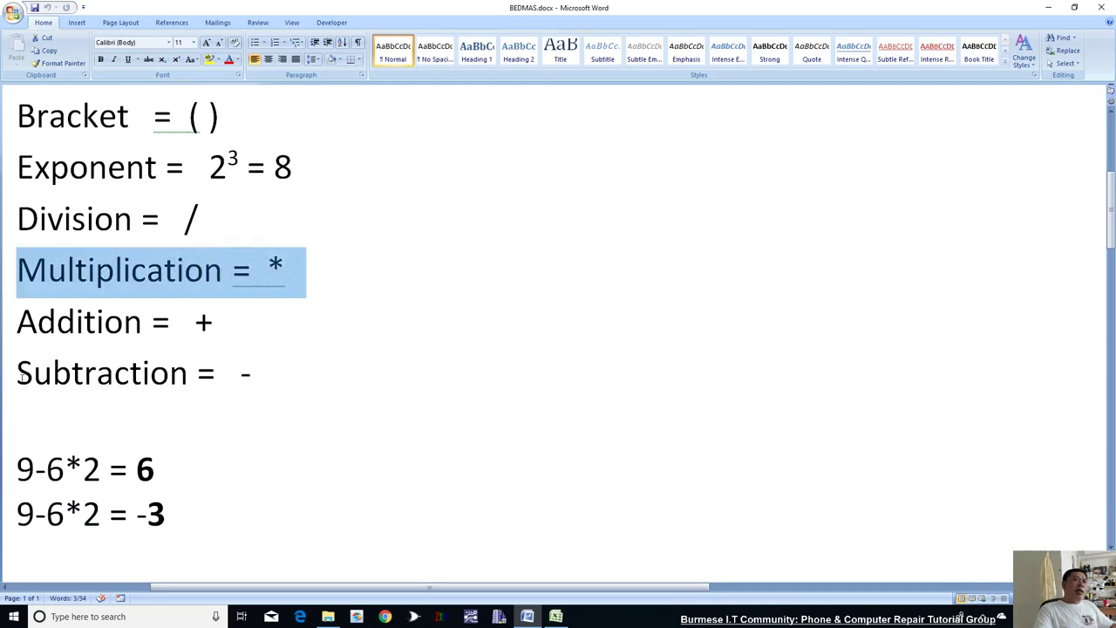
{"action": "left_click_drag", "start_coordinate": [18, 375], "coordinate": [277, 403]}
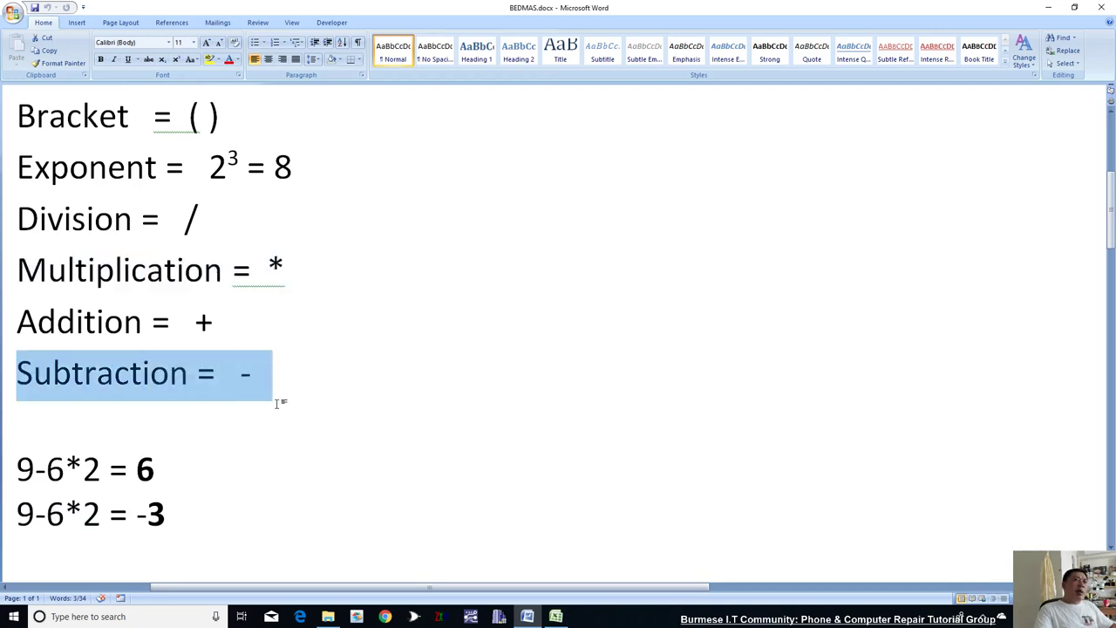
{"action": "left_click_drag", "start_coordinate": [46, 514], "coordinate": [109, 515]}
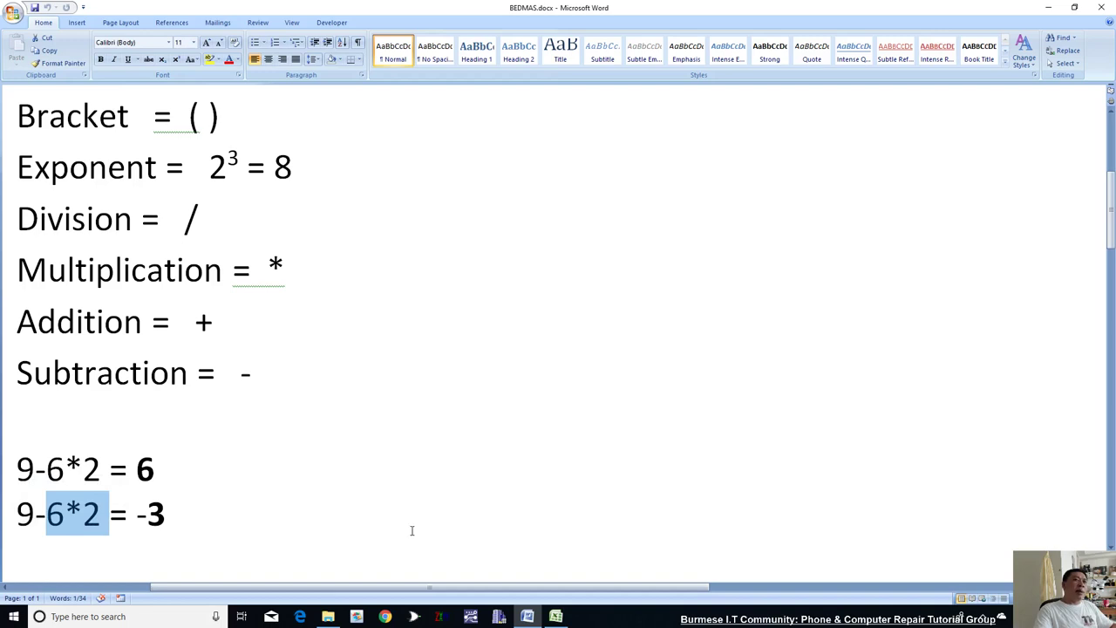
{"action": "left_click", "coordinate": [556, 616]}
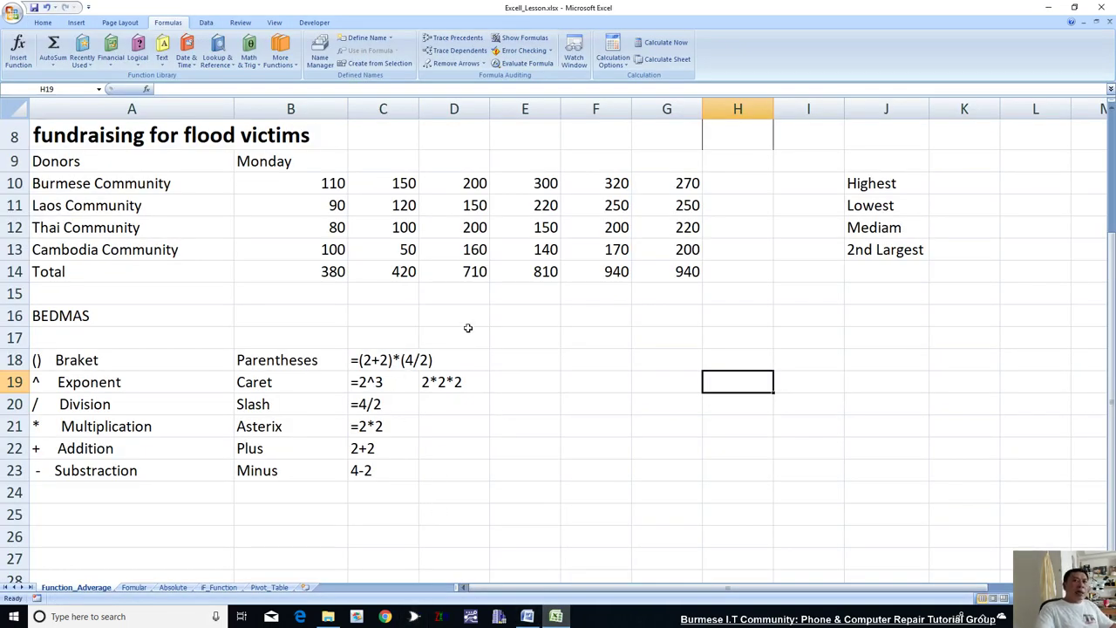
Step: Enter =9-6*2 in cell E16 so it shows -3, then switch back to Word
{"action": "left_click", "coordinate": [526, 324]}
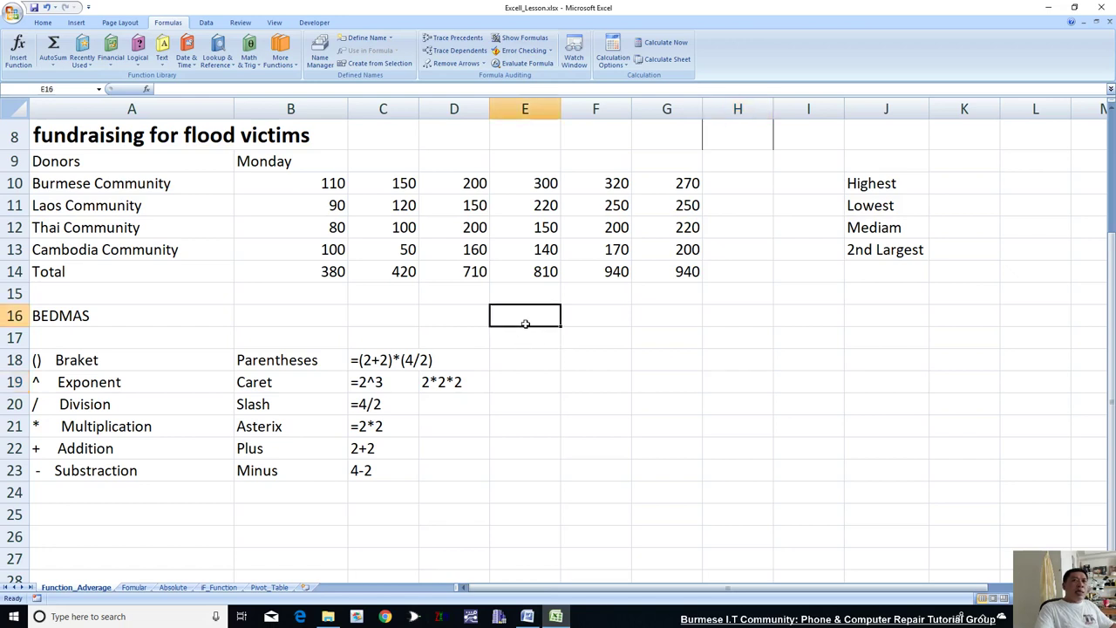
{"action": "type", "text": "="}
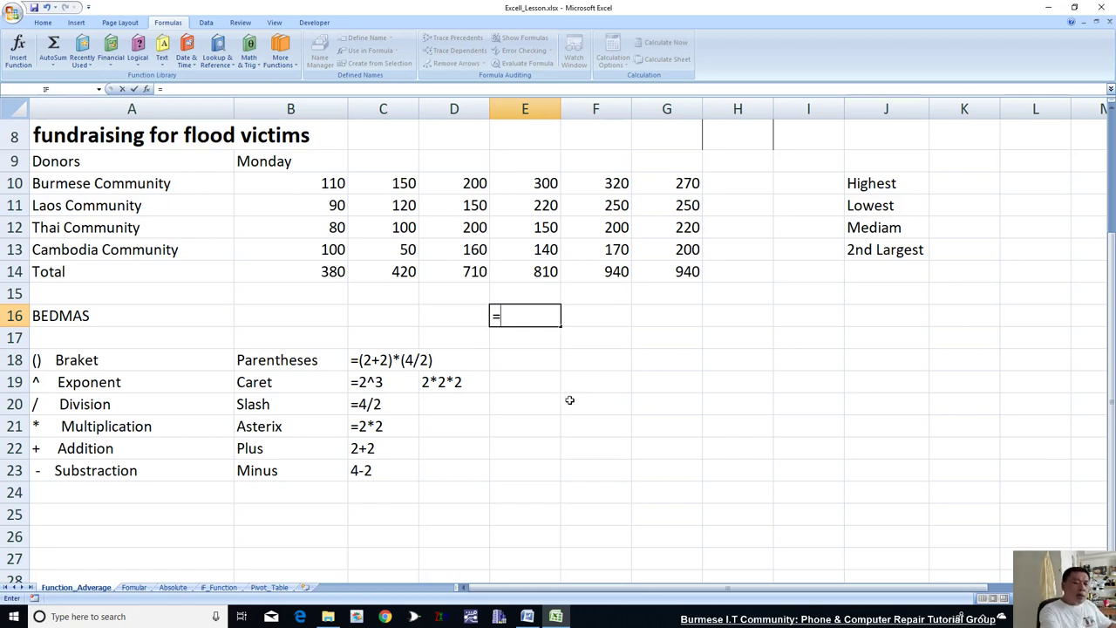
{"action": "type", "text": "9-"}
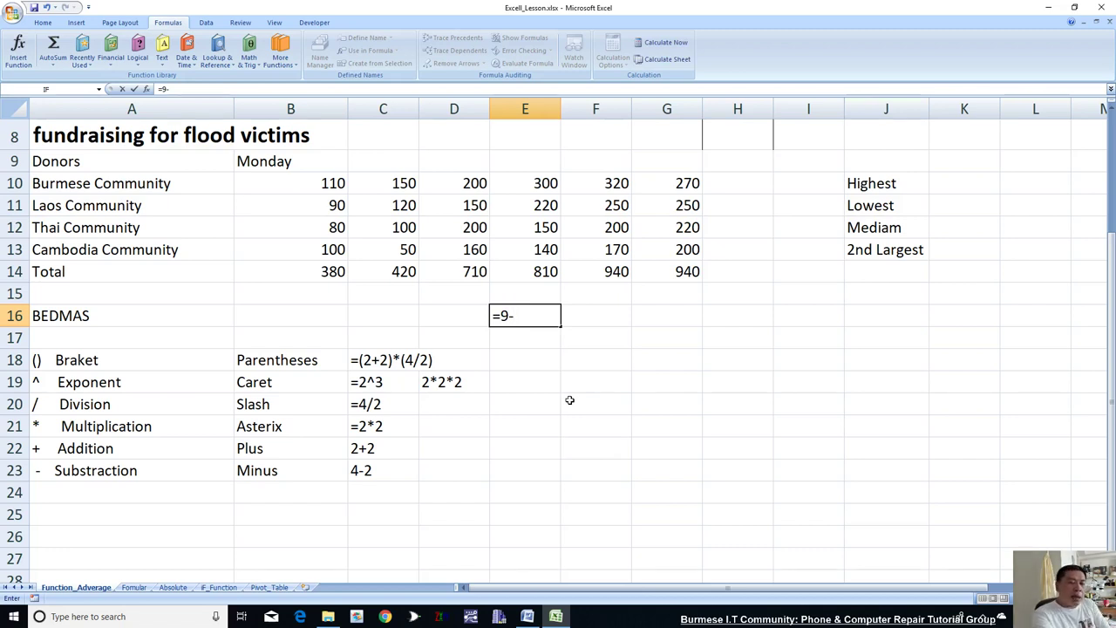
{"action": "type", "text": "6"}
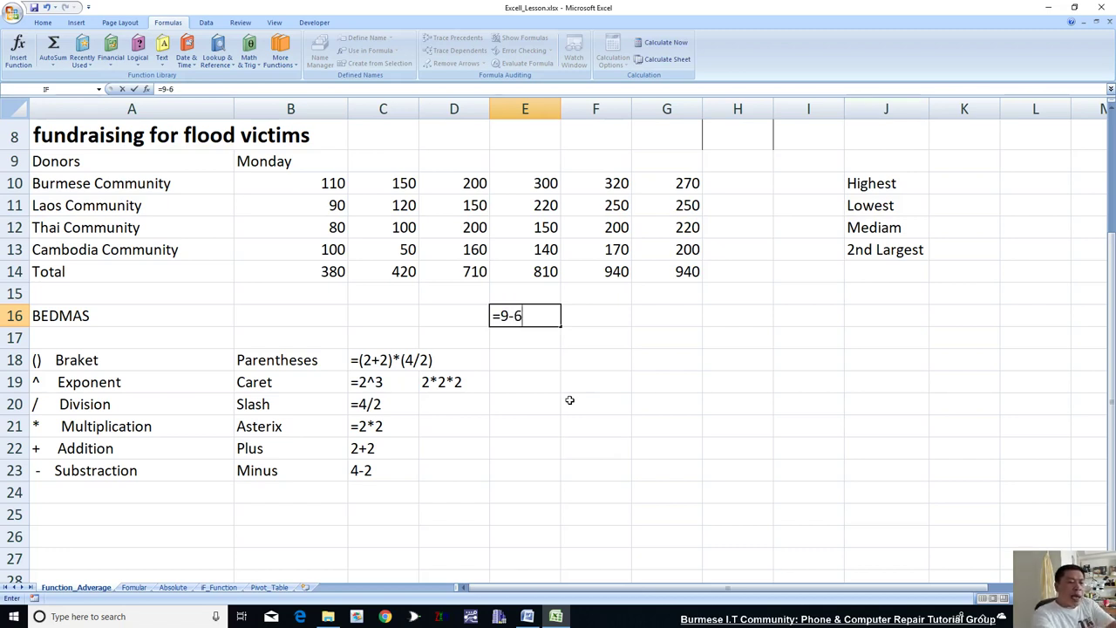
{"action": "type", "text": "*"}
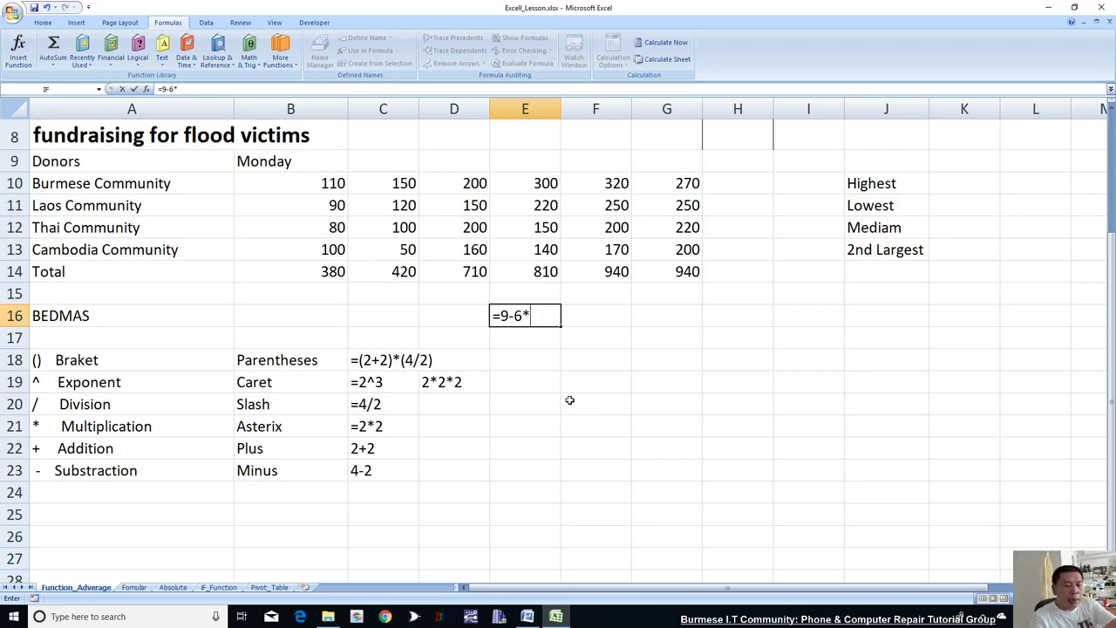
{"action": "type", "text": "2"}
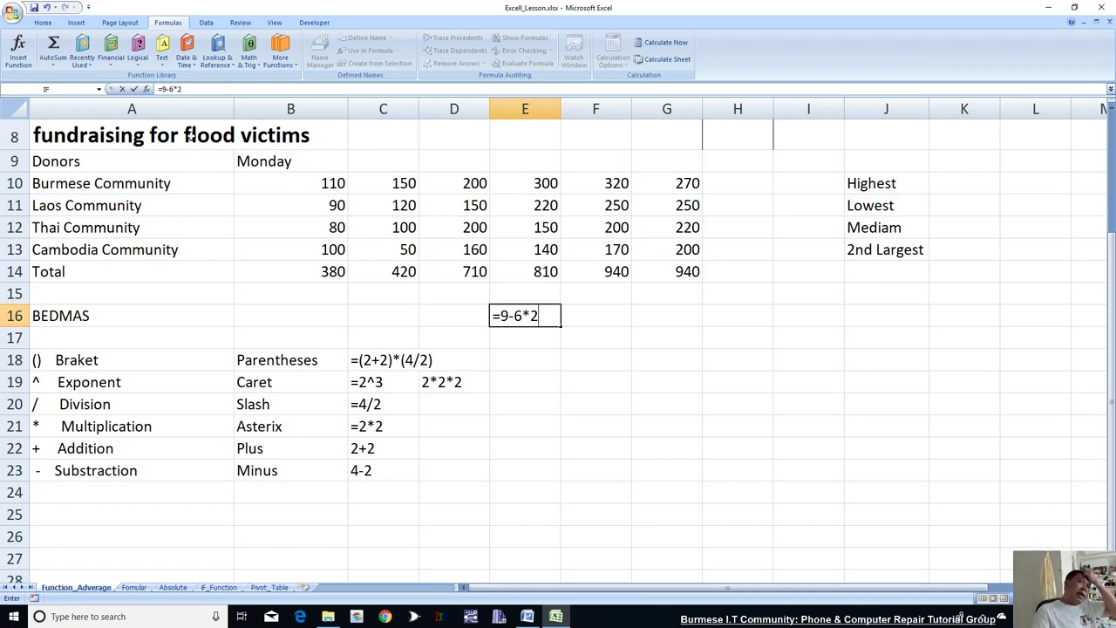
{"action": "left_click", "coordinate": [136, 89]}
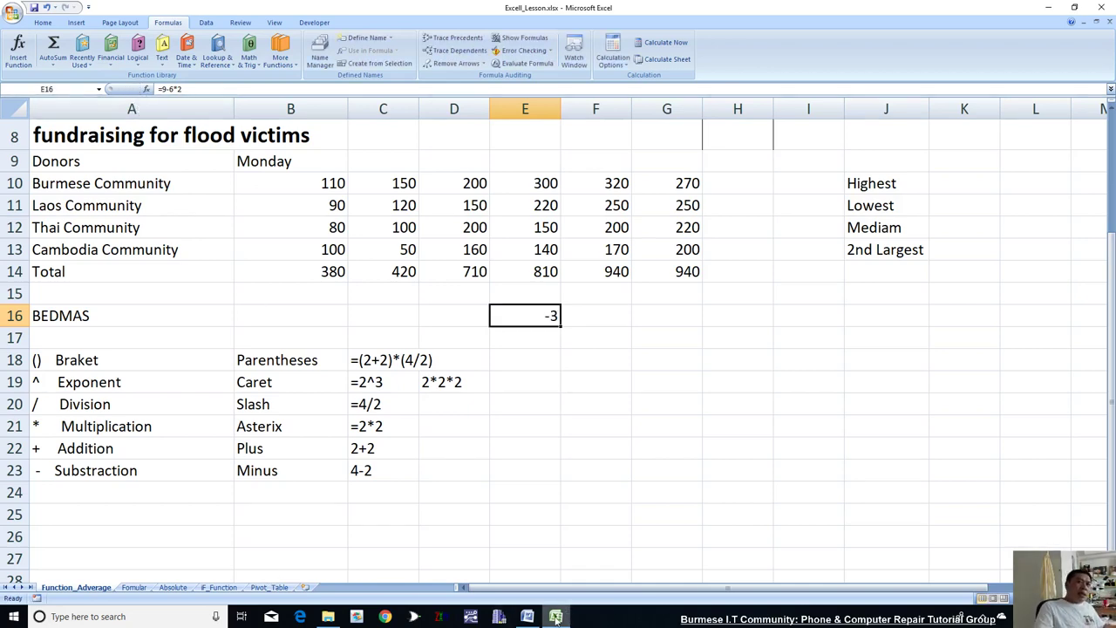
{"action": "left_click", "coordinate": [528, 616]}
Step: Select the operator lines from Bracket to Subtraction, deselect them, and switch back to Excel
{"action": "left_click", "coordinate": [167, 515]}
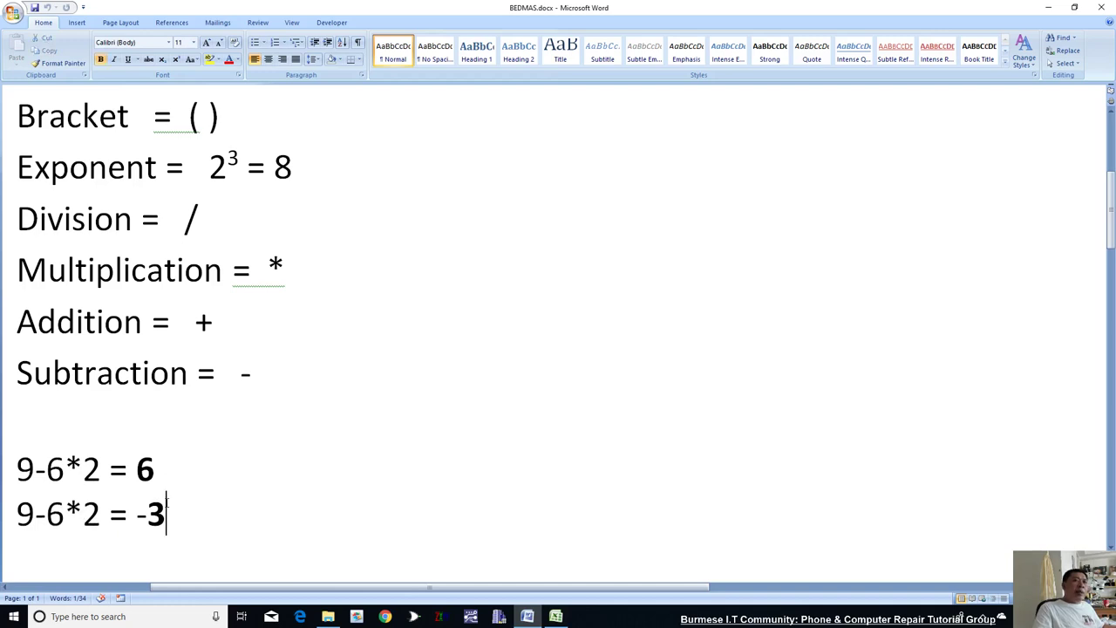
{"action": "scroll", "coordinate": [163, 273], "scroll_direction": "up", "scroll_amount": 3}
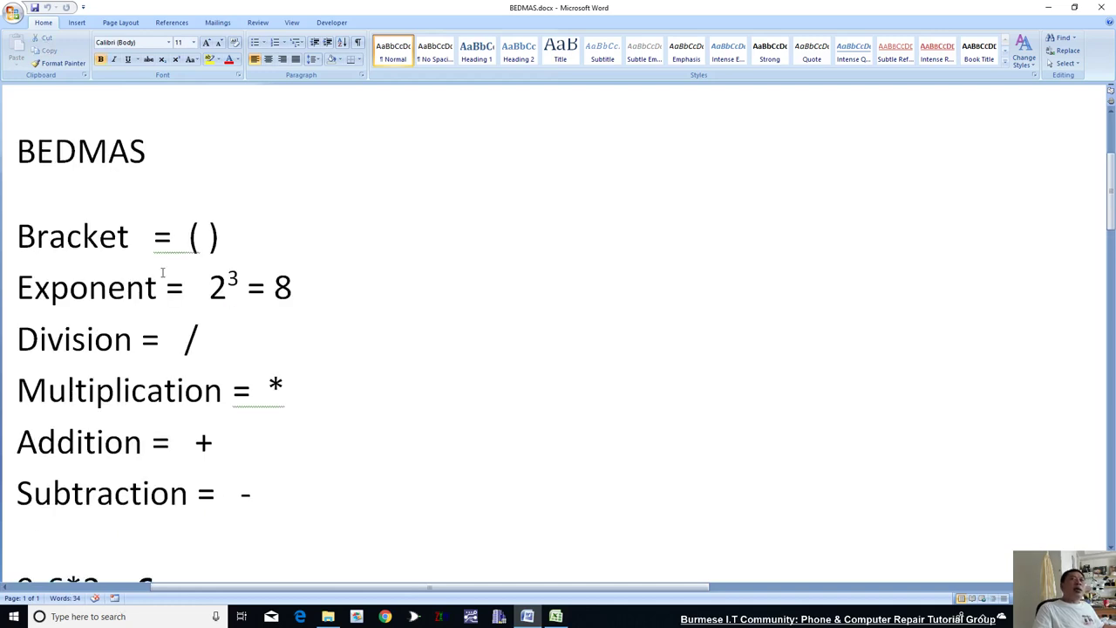
{"action": "left_click", "coordinate": [3, 151]}
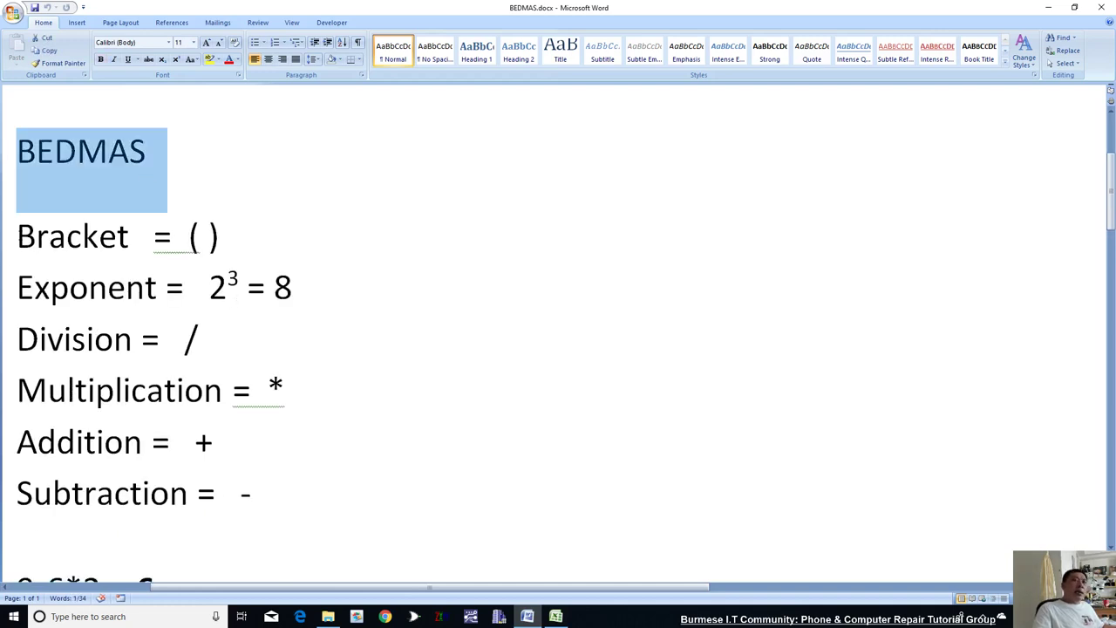
{"action": "left_click_drag", "start_coordinate": [8, 236], "coordinate": [364, 530]}
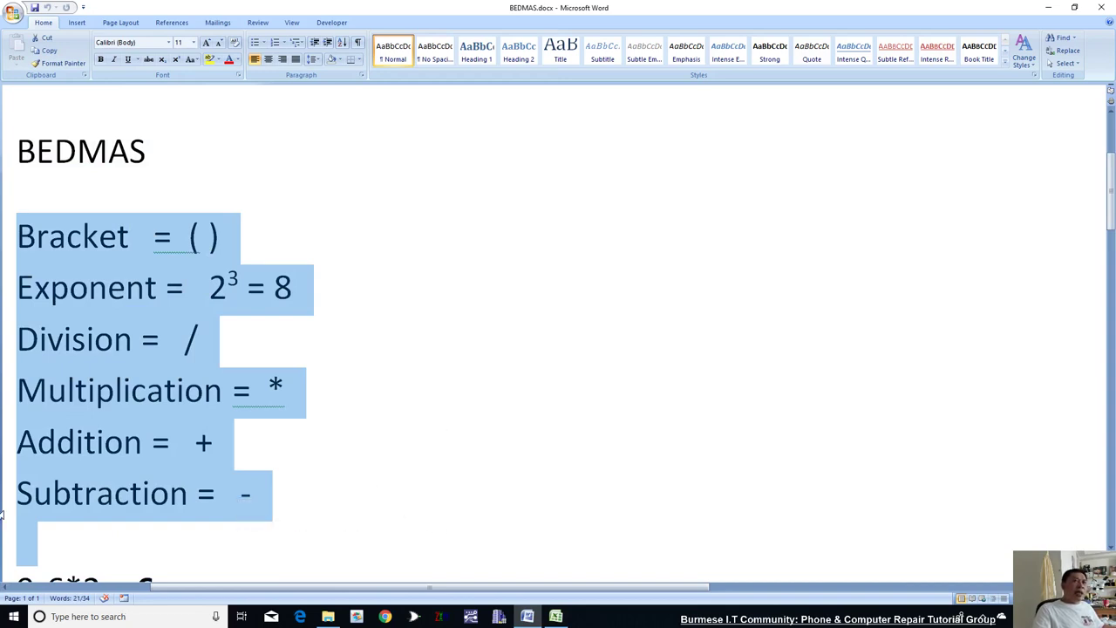
{"action": "left_click", "coordinate": [122, 498]}
{"action": "mouse_move", "coordinate": [556, 617]}
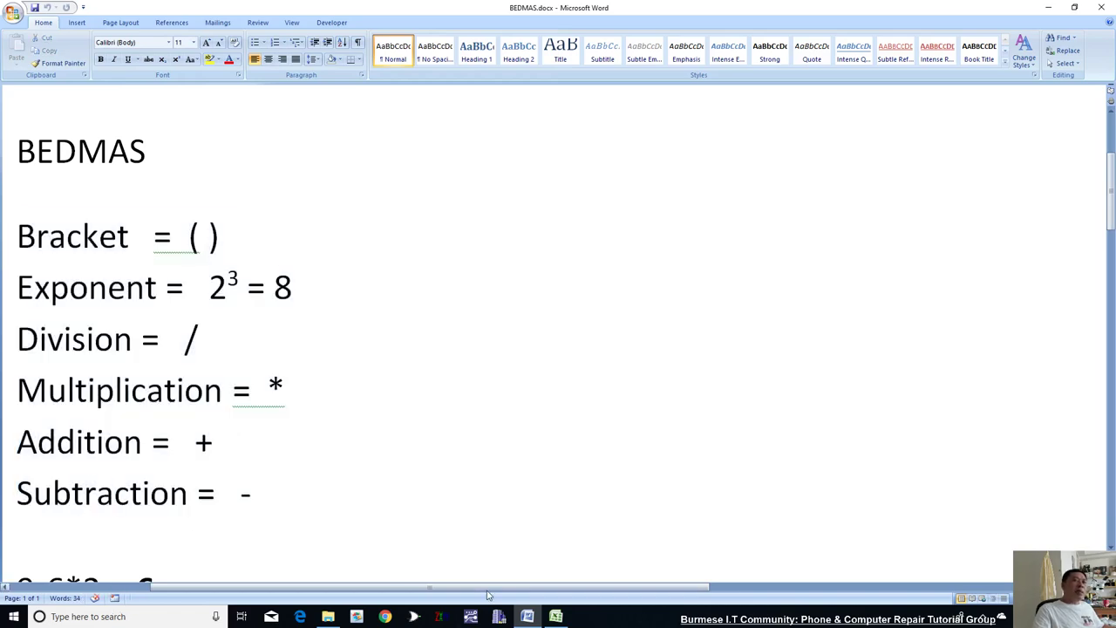
{"action": "left_click", "coordinate": [556, 617]}
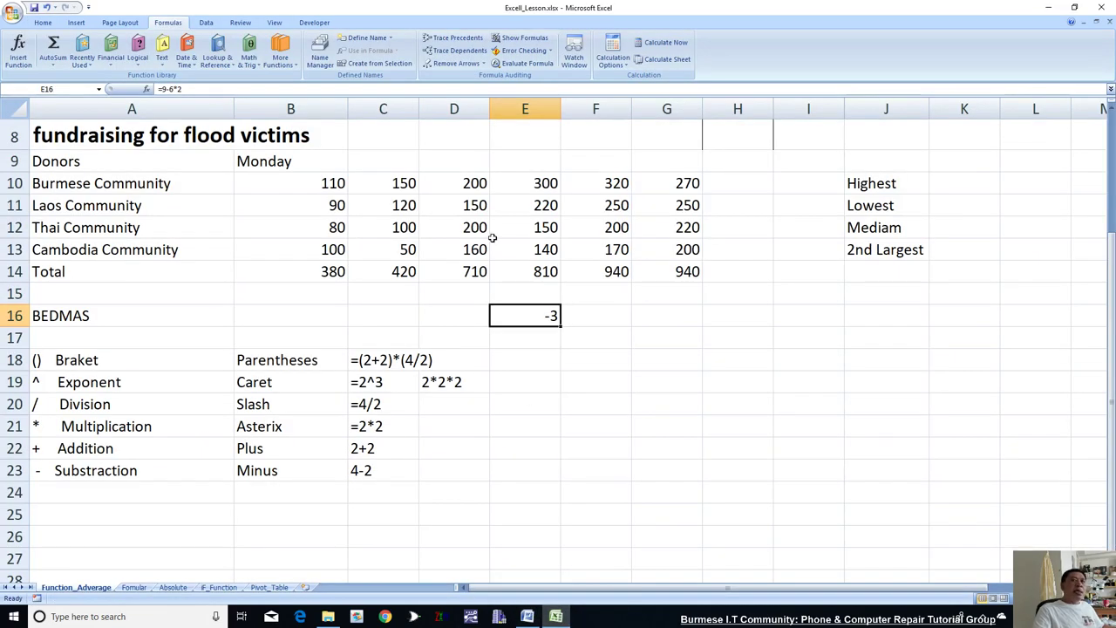
Step: Clear E16, enter =(2+2)*(4/2) in E18 to get 8, then switch to Word
{"action": "key", "text": "Delete"}
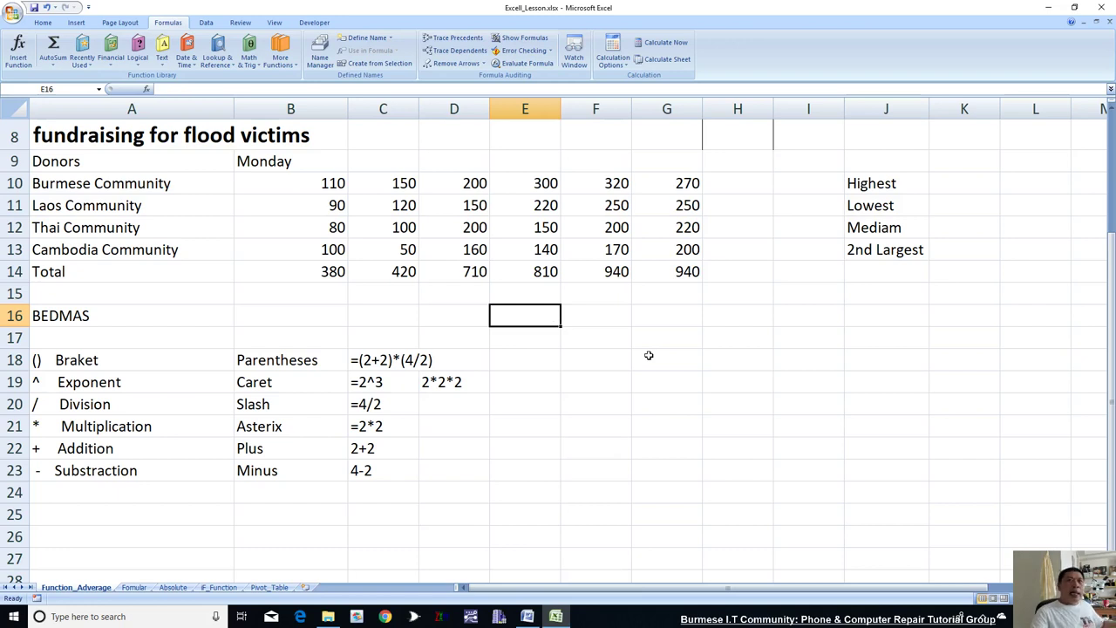
{"action": "left_click", "coordinate": [104, 363]}
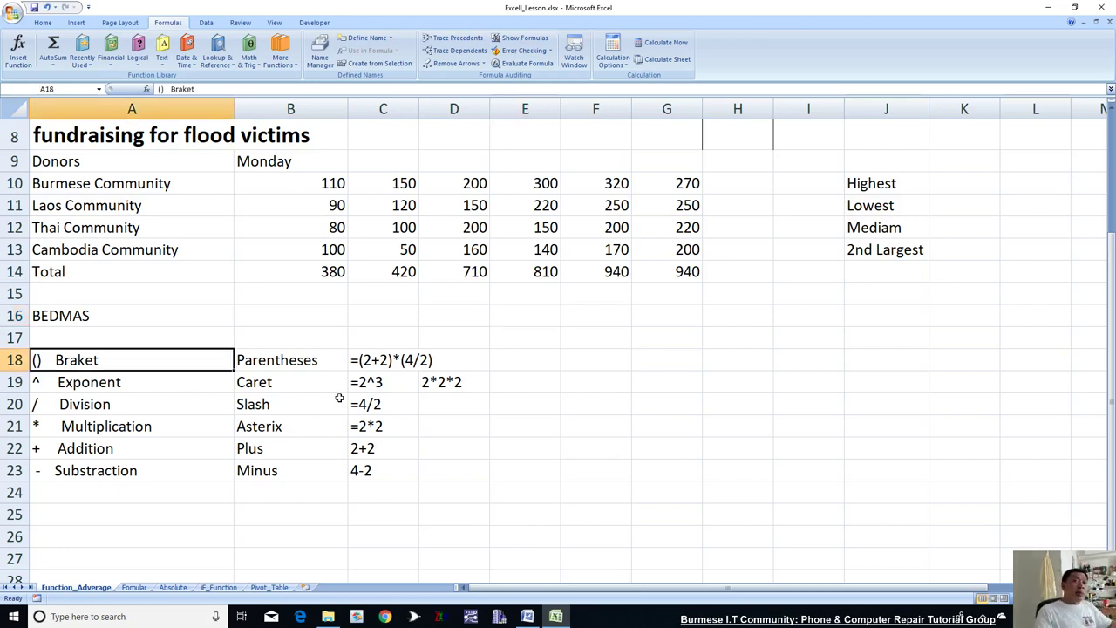
{"action": "left_click", "coordinate": [301, 363]}
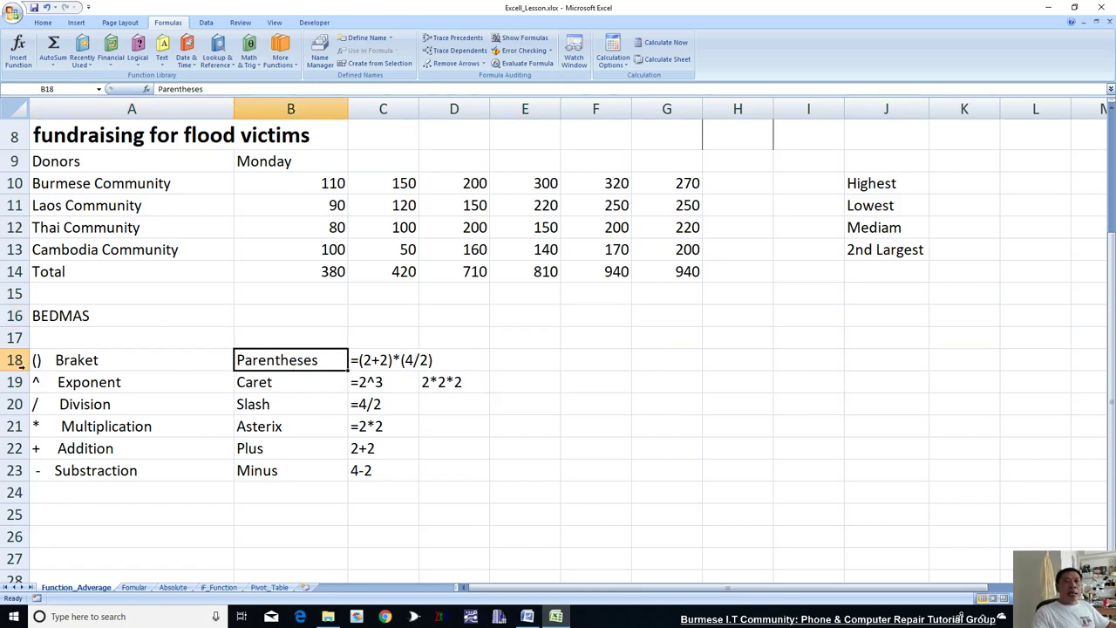
{"action": "left_click", "coordinate": [532, 361]}
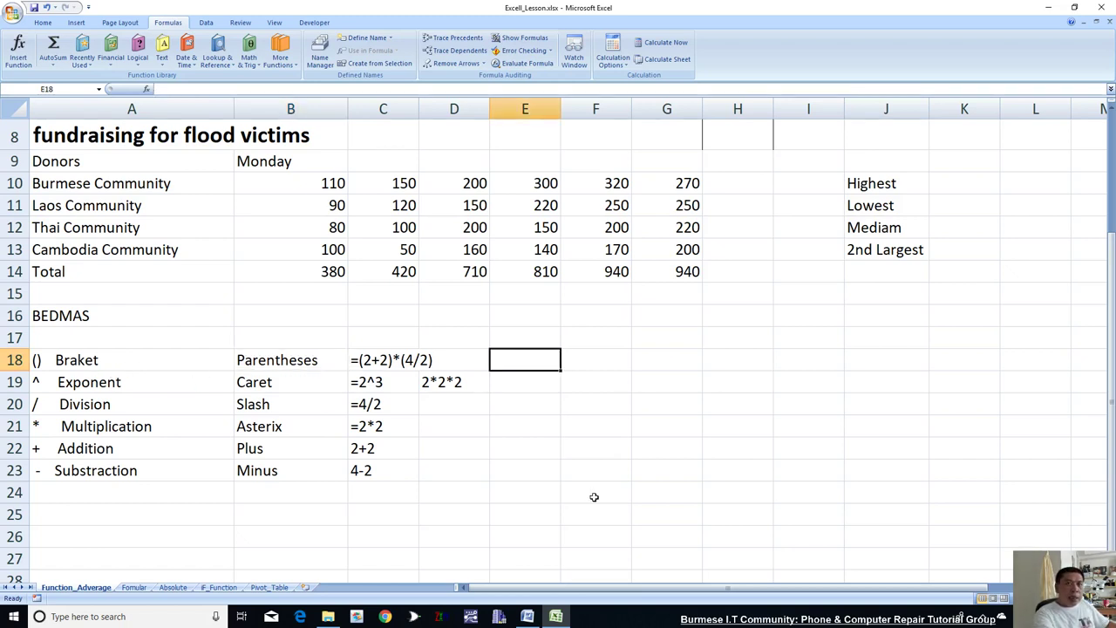
{"action": "type", "text": "="}
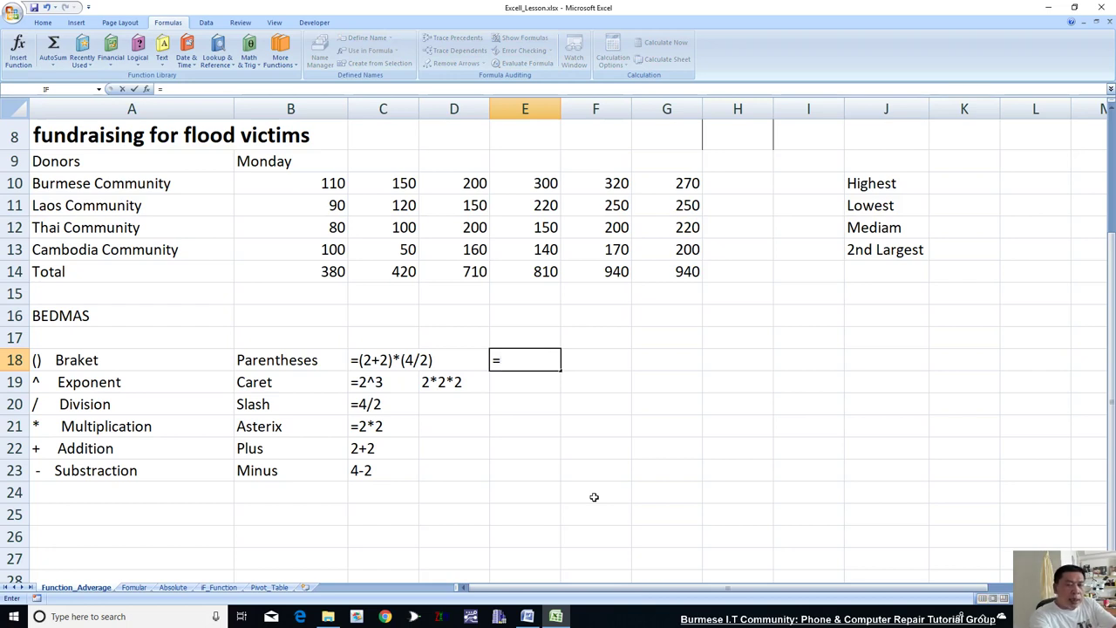
{"action": "type", "text": "("}
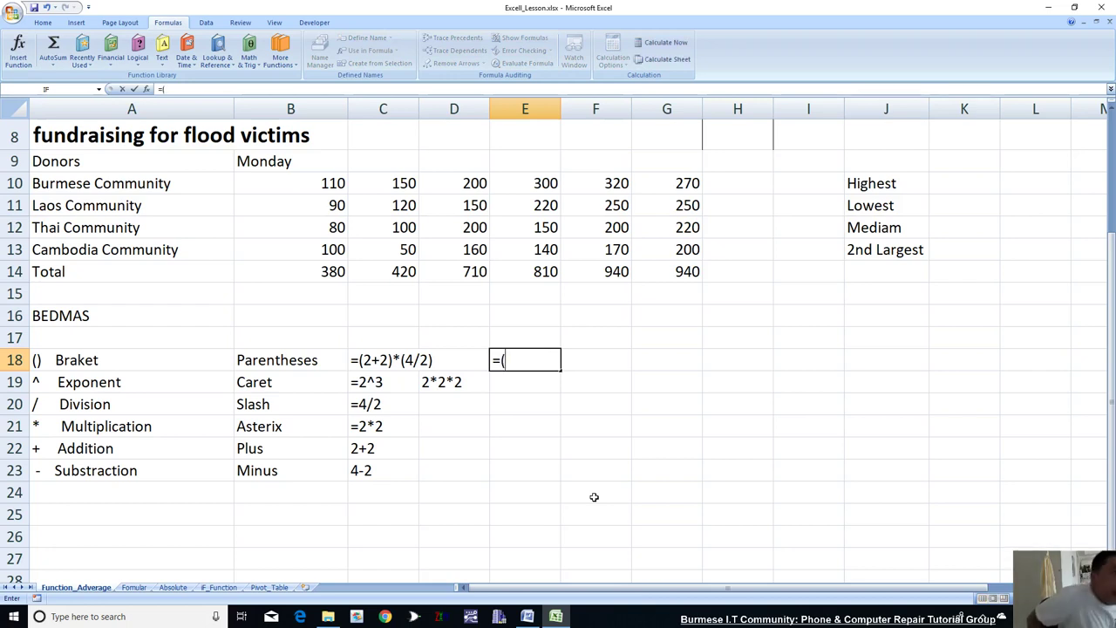
{"action": "type", "text": "2"}
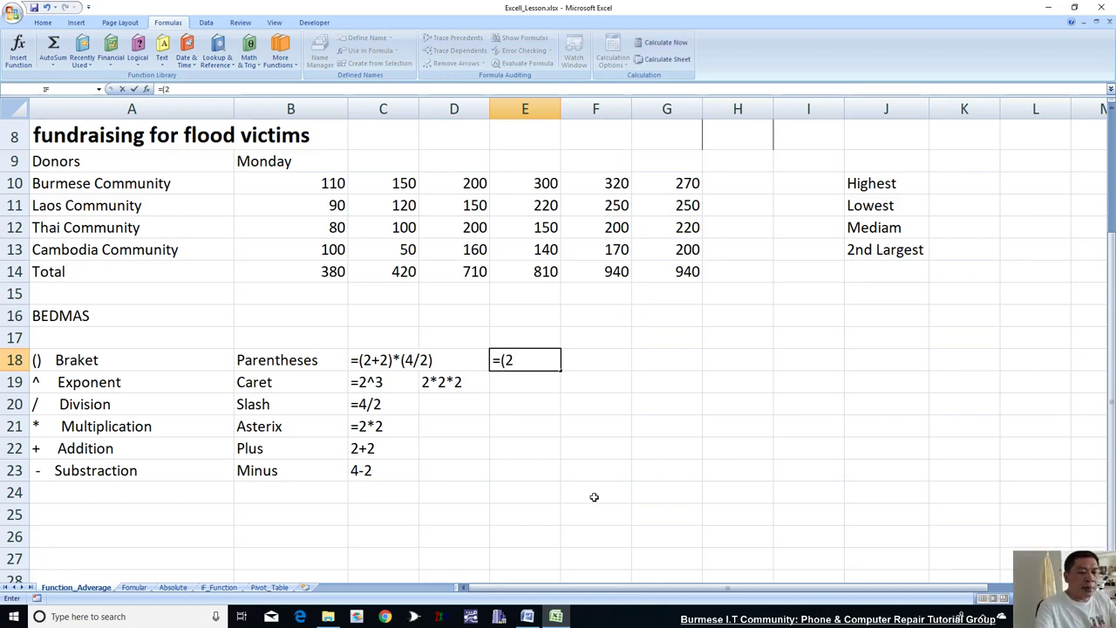
{"action": "type", "text": "+"}
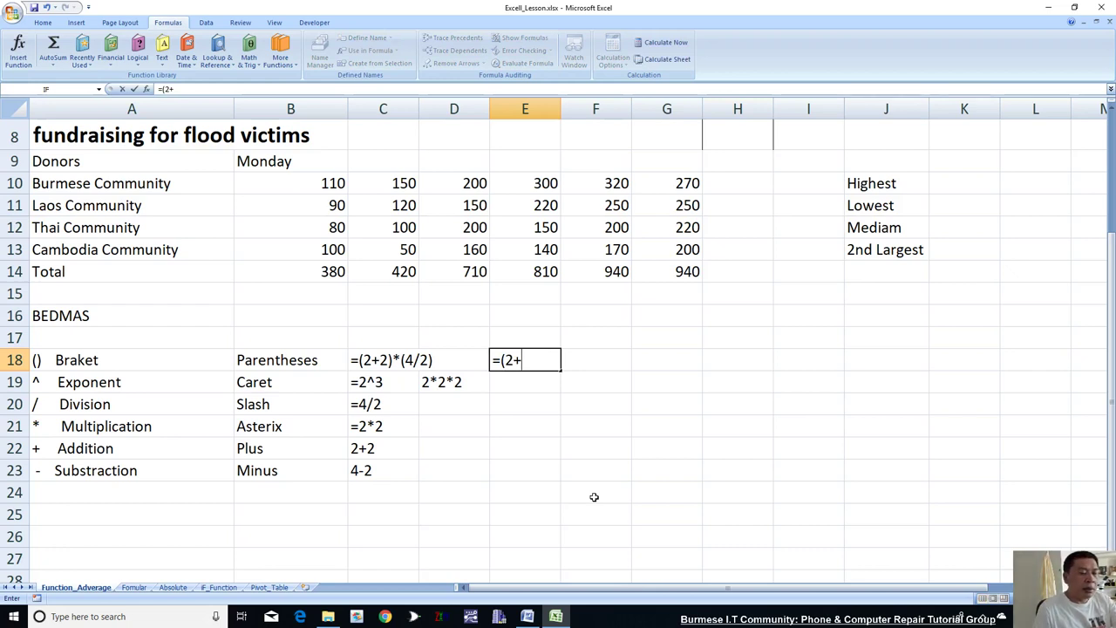
{"action": "type", "text": "2)"}
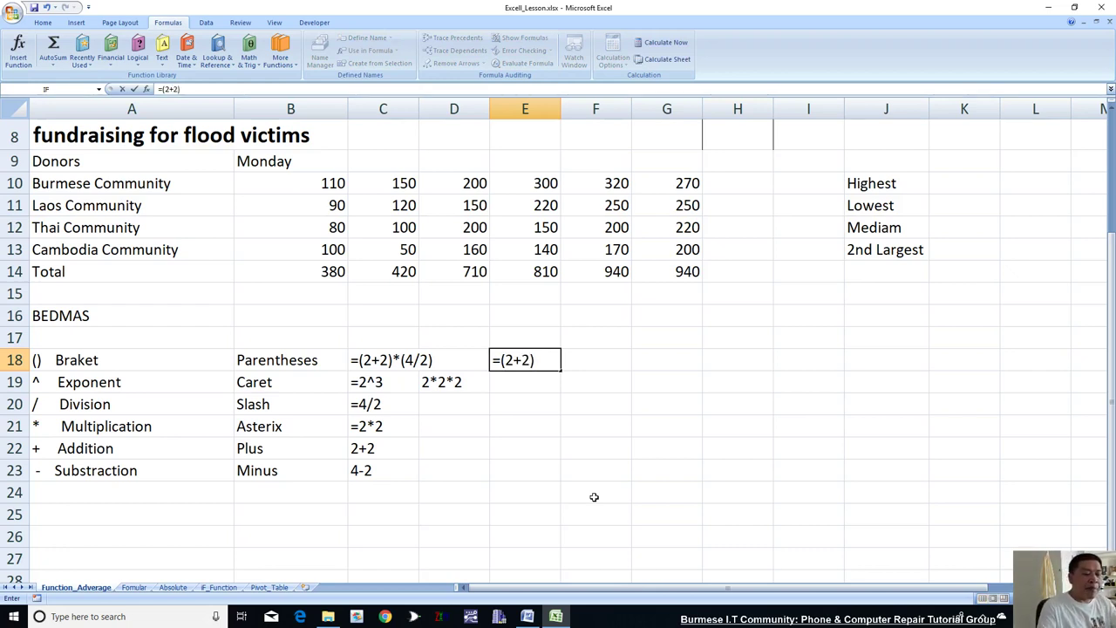
{"action": "type", "text": "*("}
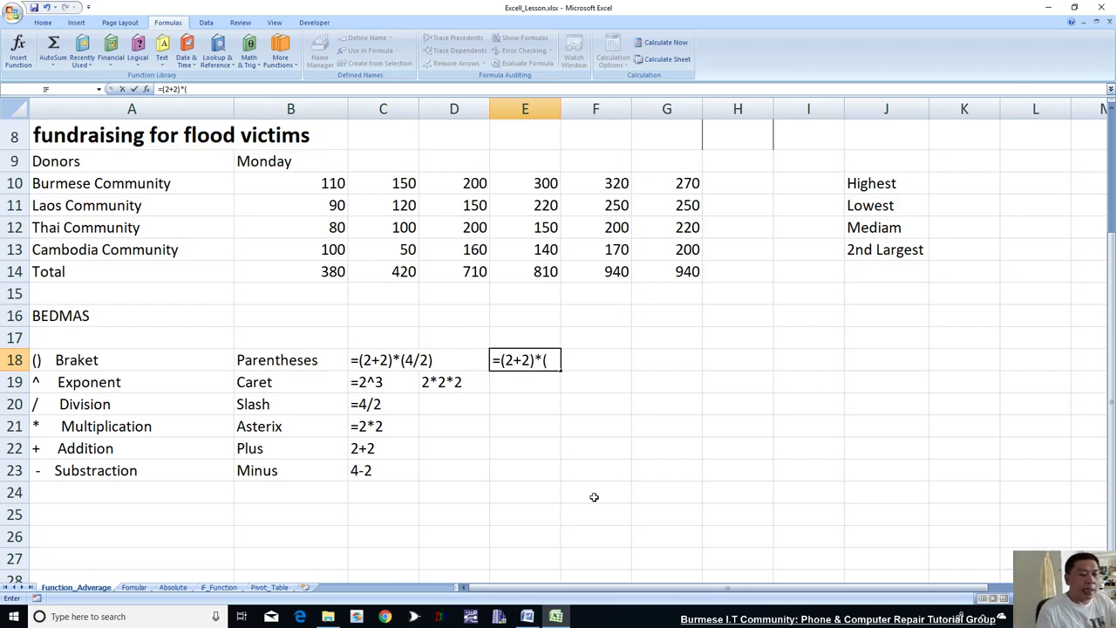
{"action": "type", "text": "4"}
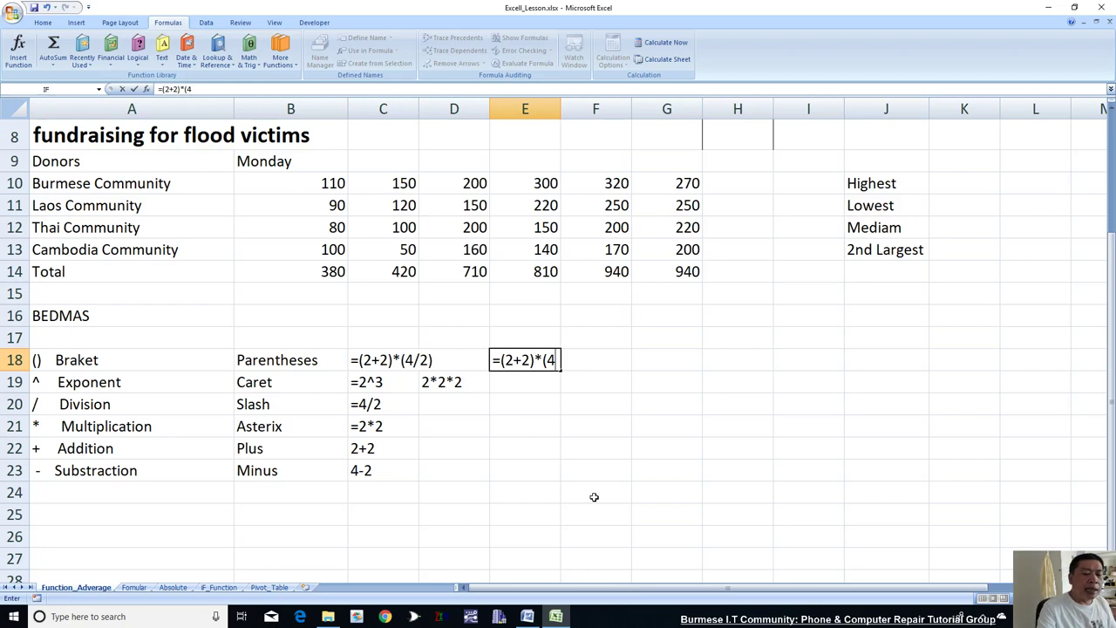
{"action": "type", "text": "/2"}
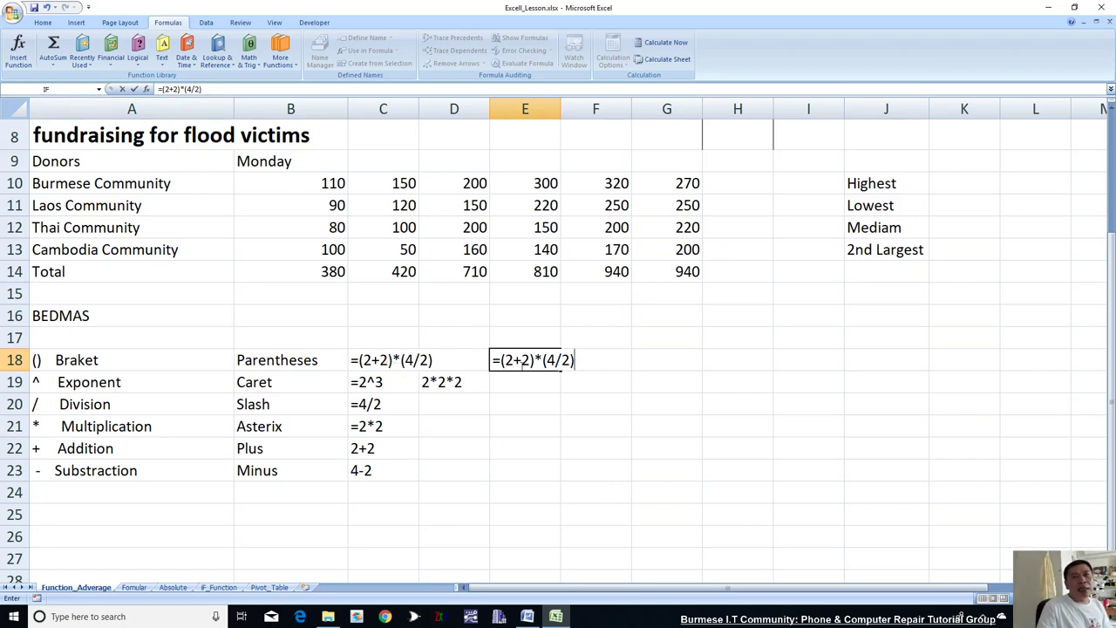
{"action": "left_click", "coordinate": [134, 89]}
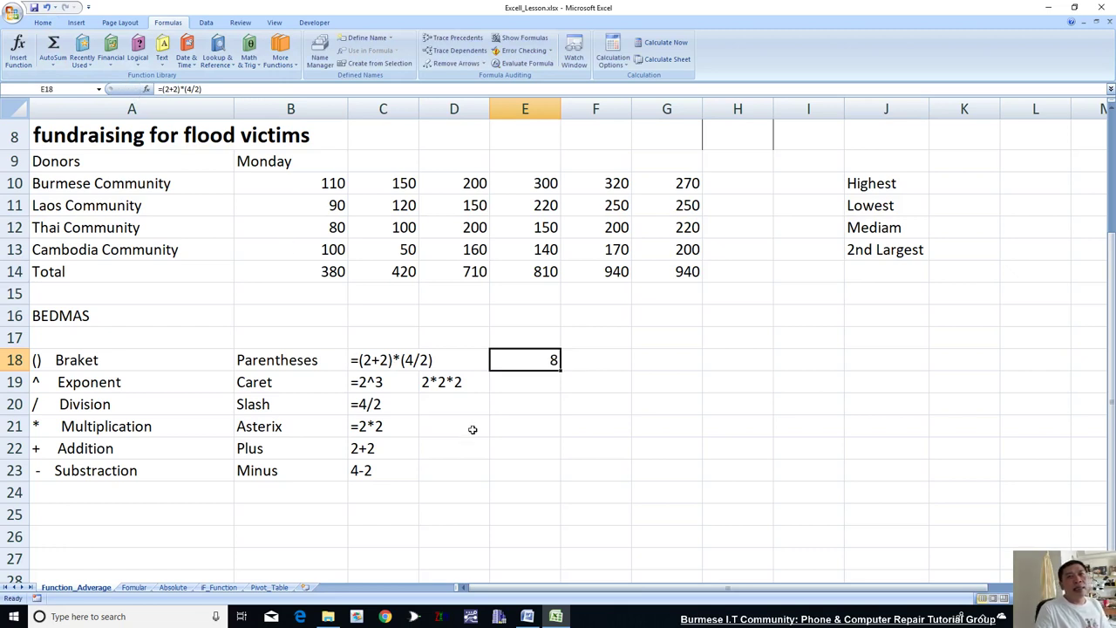
{"action": "left_click", "coordinate": [545, 380]}
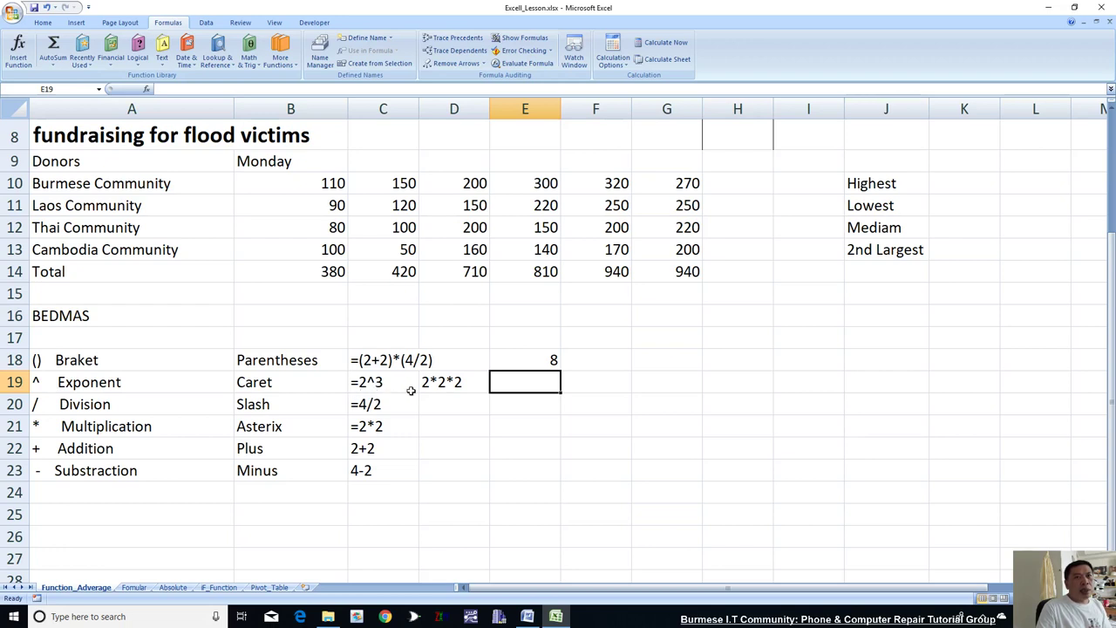
{"action": "left_click", "coordinate": [528, 619]}
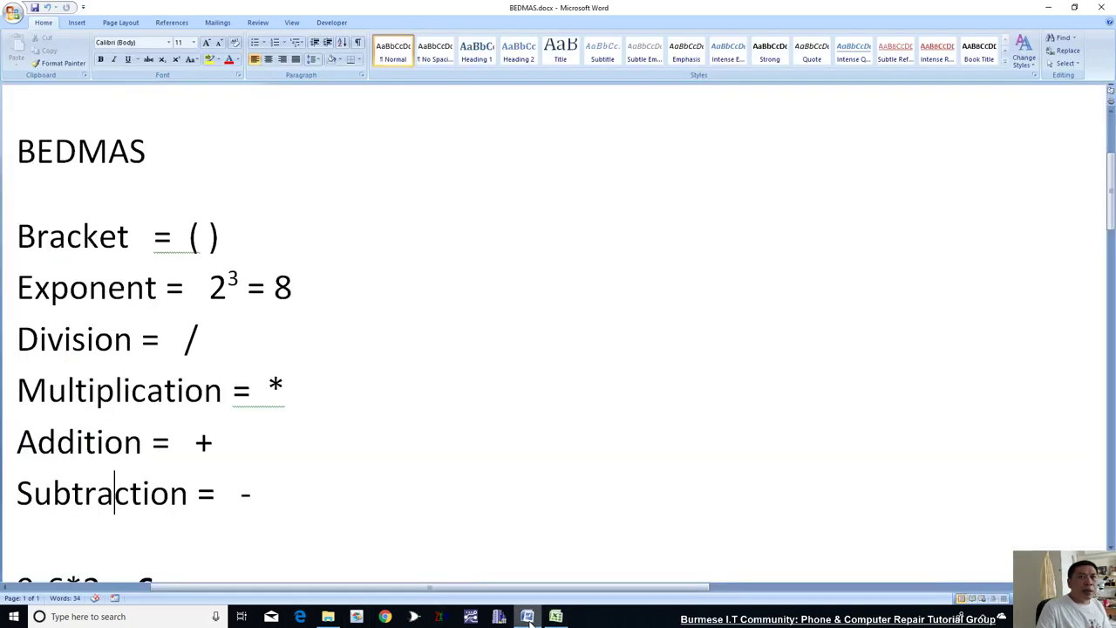
Step: Highlight the 2³ exponent example and minimize Word
{"action": "left_click_drag", "start_coordinate": [210, 288], "coordinate": [237, 293]}
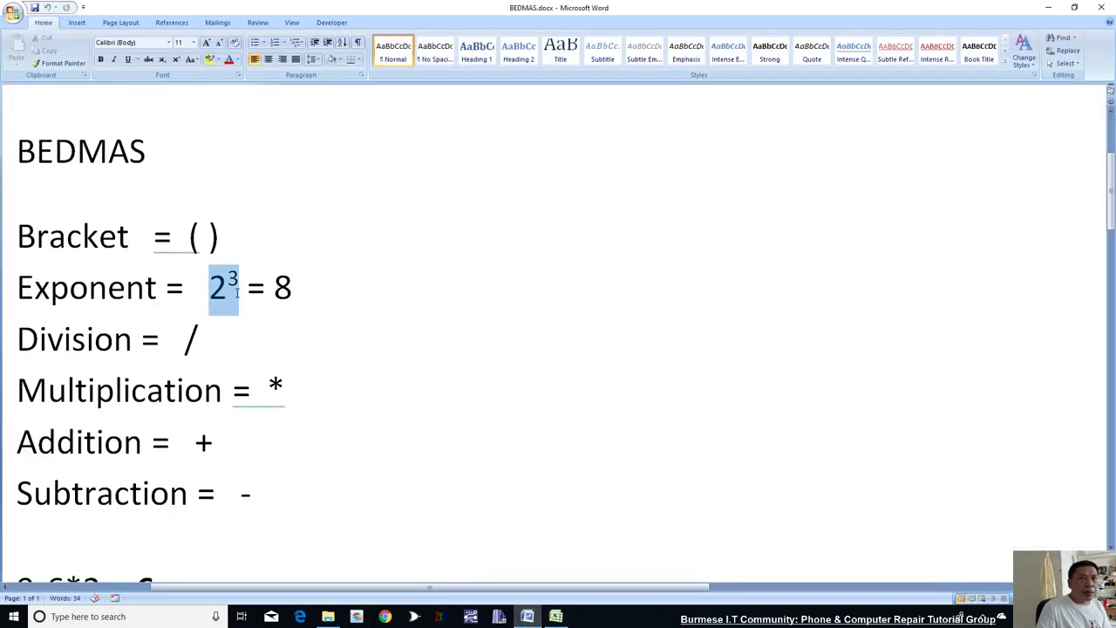
{"action": "left_click", "coordinate": [1050, 11]}
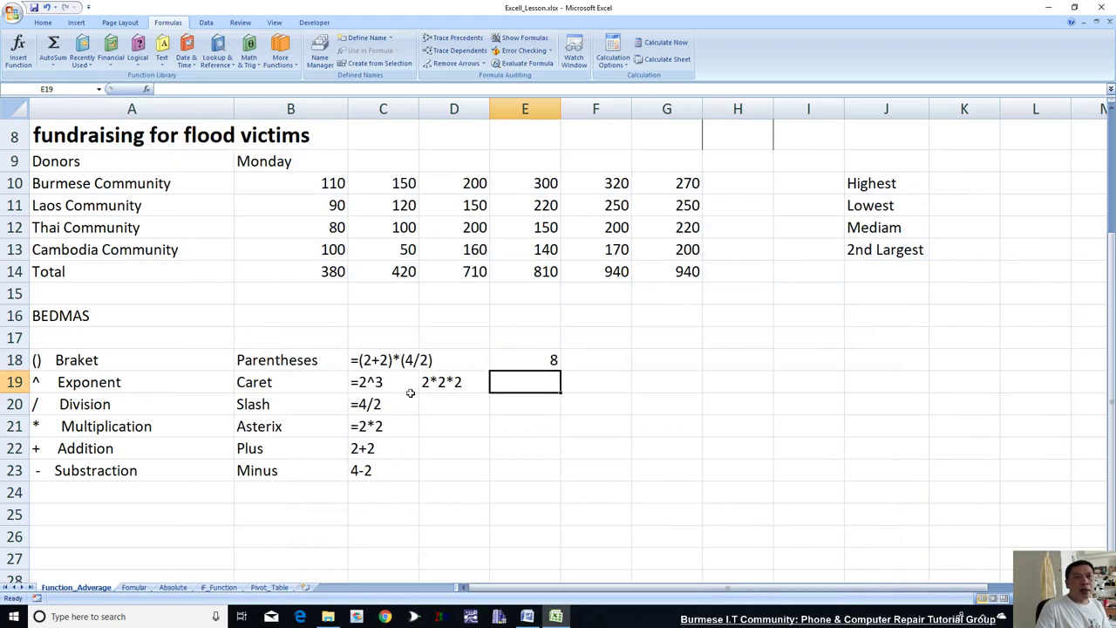
Step: Enter =2^3 in cell E19 so it shows 8
{"action": "left_click", "coordinate": [373, 387]}
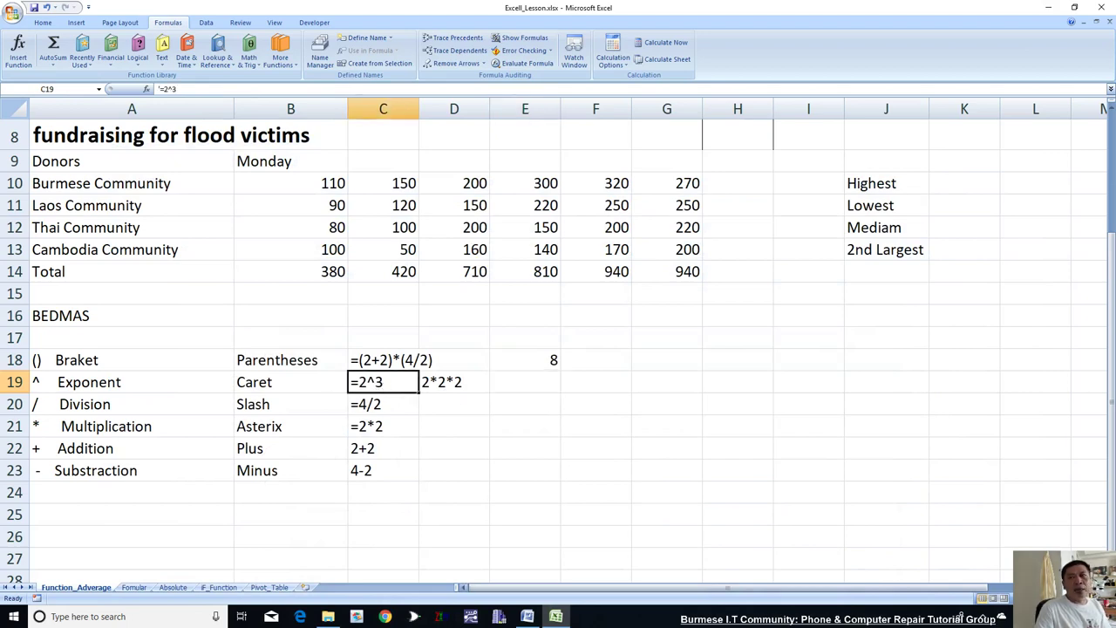
{"action": "scroll", "coordinate": [892, 459], "scroll_direction": "up", "scroll_amount": 1}
{"action": "scroll", "coordinate": [892, 459], "scroll_direction": "up", "scroll_amount": 1, "text": "ctrl"}
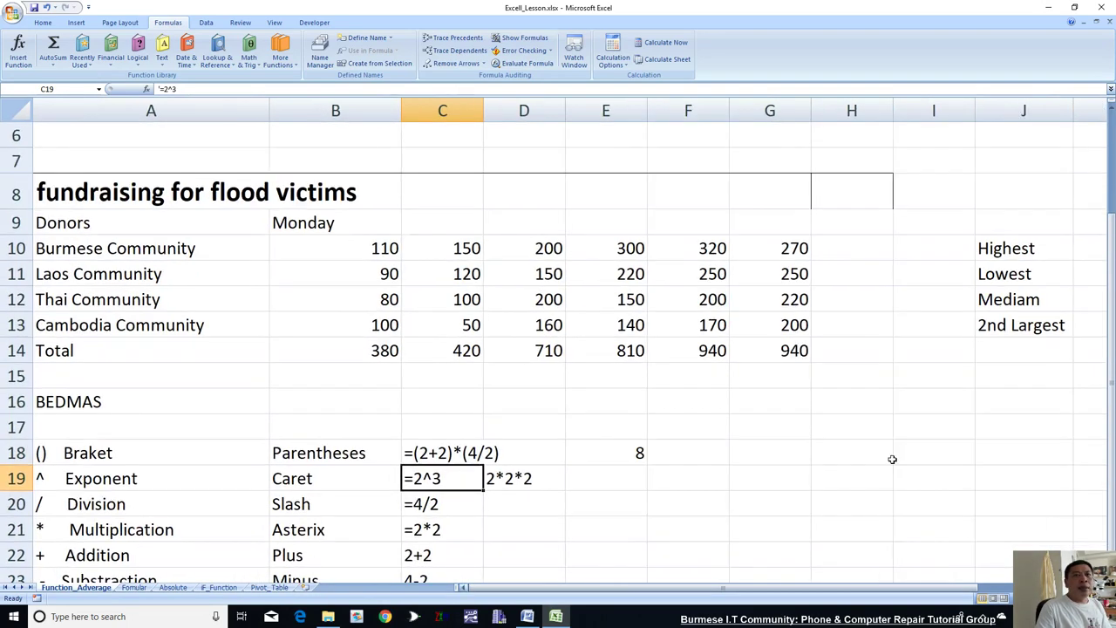
{"action": "scroll", "coordinate": [809, 418], "scroll_direction": "down", "scroll_amount": 2}
{"action": "left_click", "coordinate": [614, 314]}
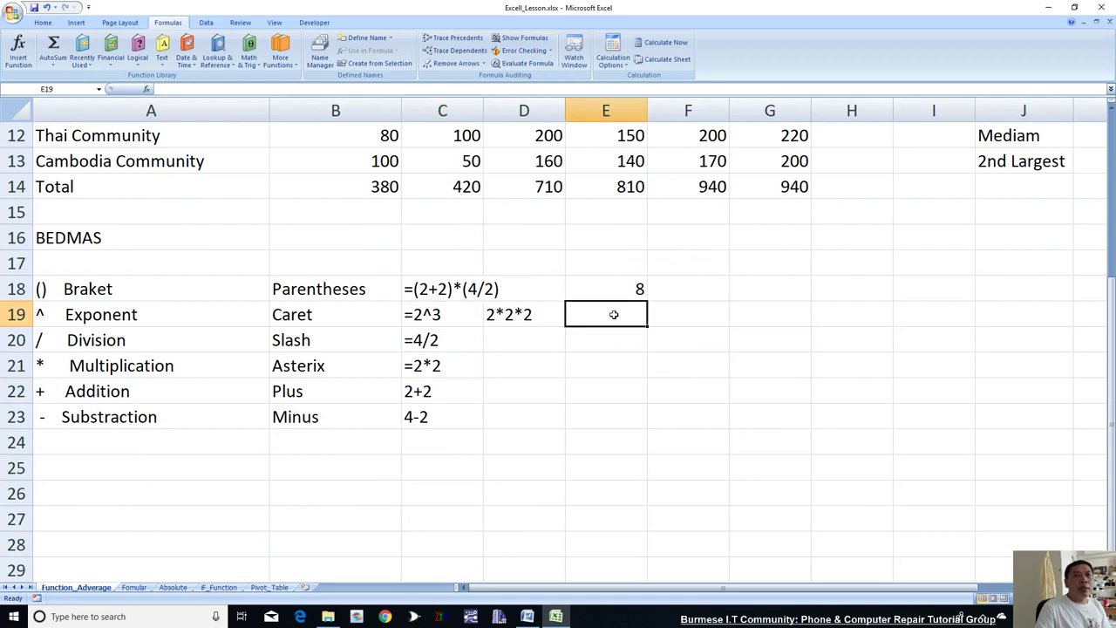
{"action": "type", "text": "="}
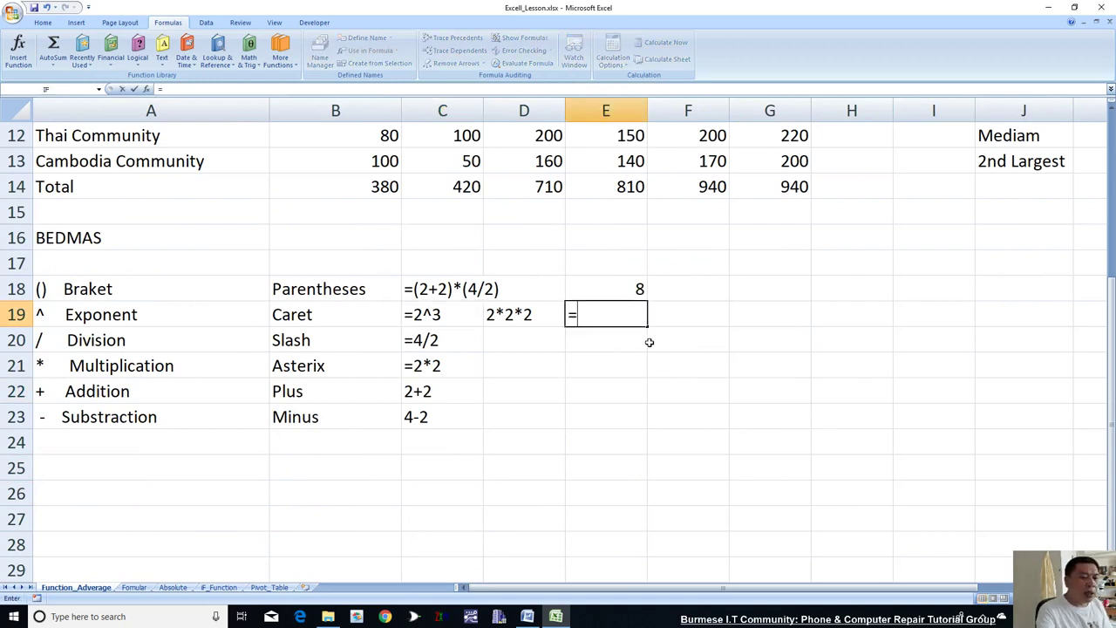
{"action": "type", "text": "2"}
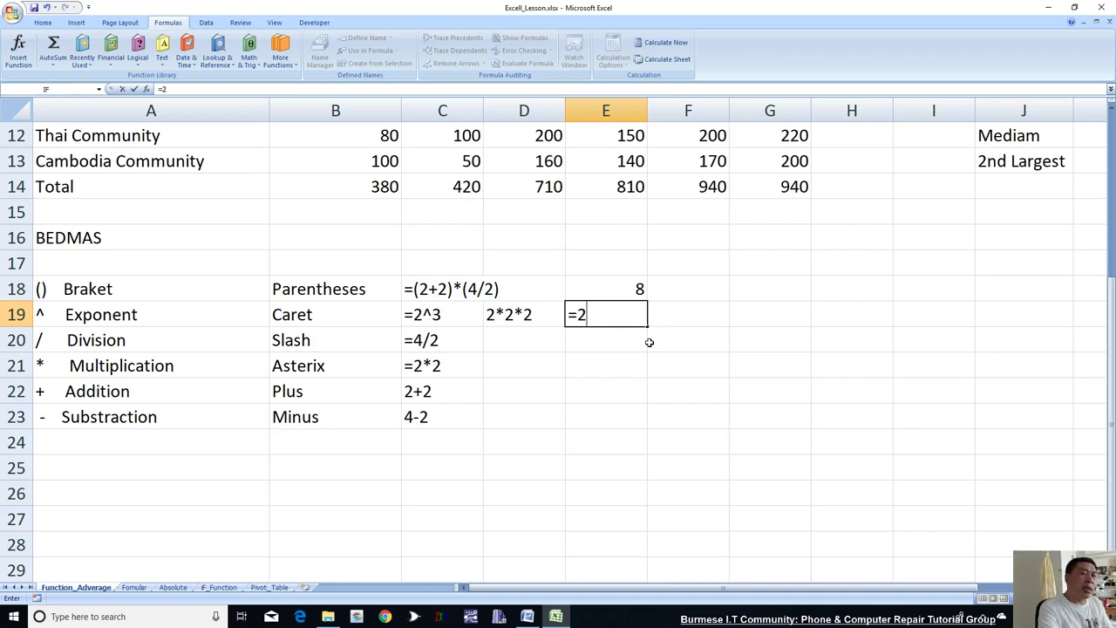
{"action": "type", "text": "^"}
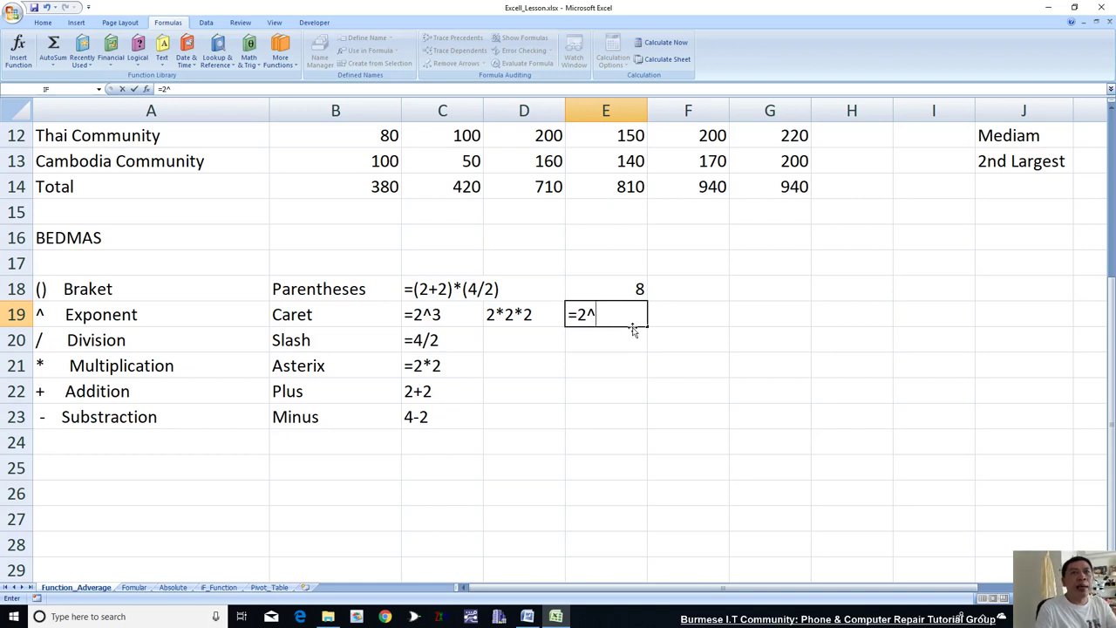
{"action": "type", "text": "3"}
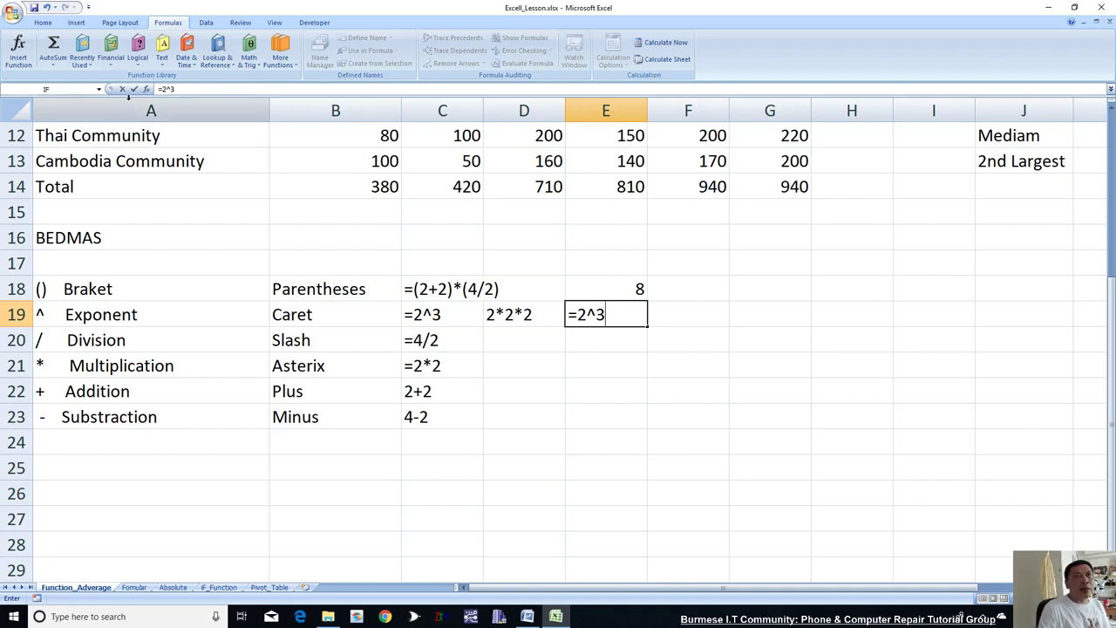
{"action": "left_click", "coordinate": [135, 89]}
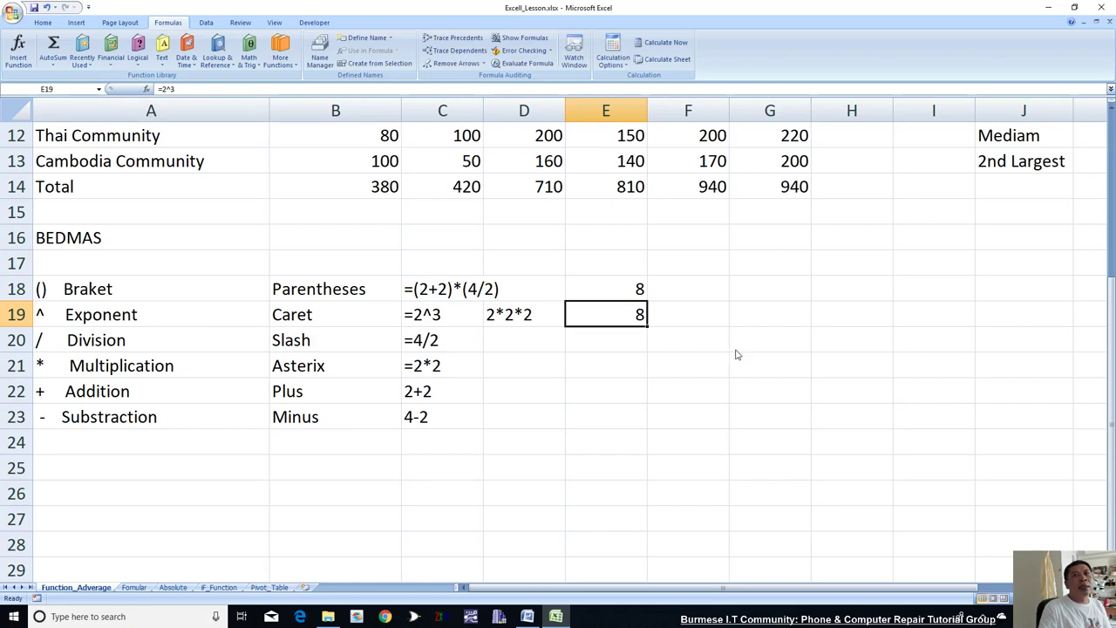
Step: Try =2*2*2 in F19 to confirm it also gives 8, then clear it
{"action": "left_click", "coordinate": [674, 319]}
{"action": "type", "text": "="}
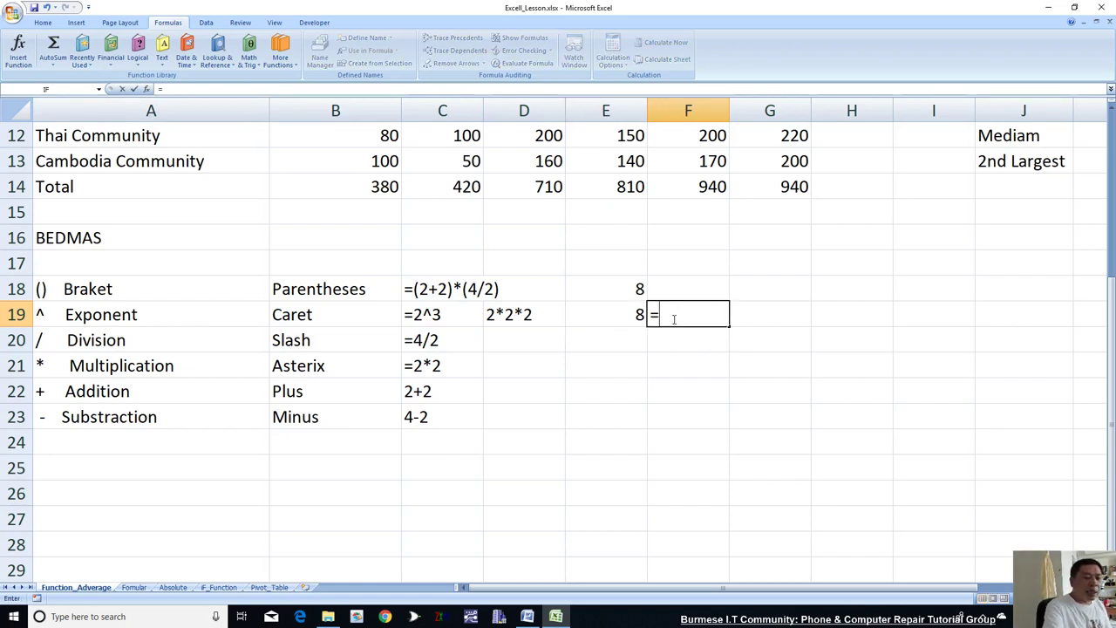
{"action": "type", "text": "2*"}
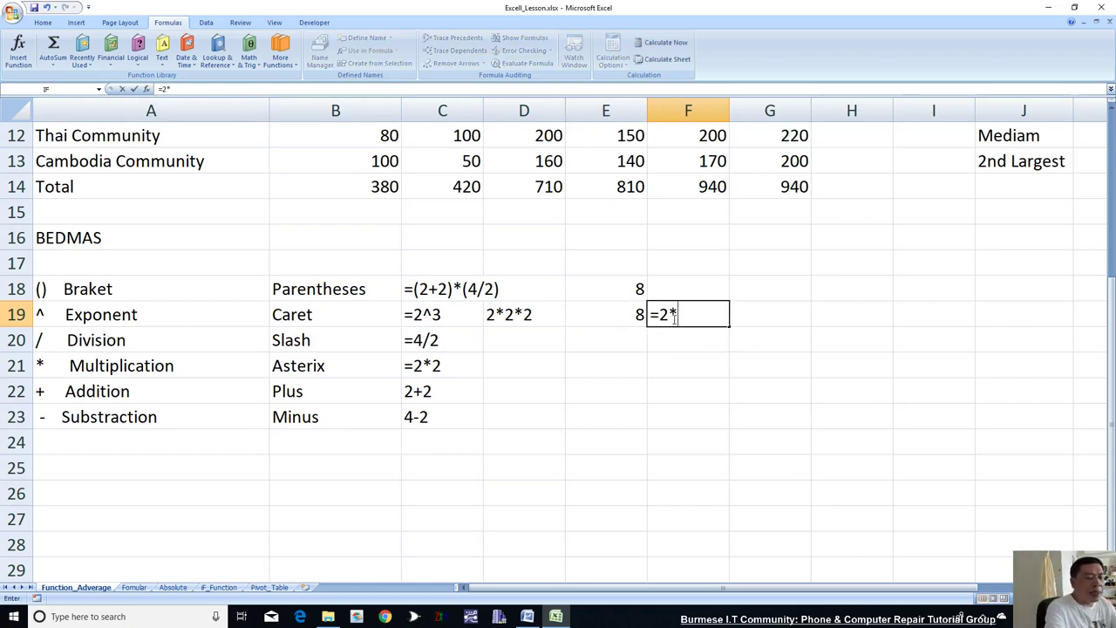
{"action": "type", "text": "2*"}
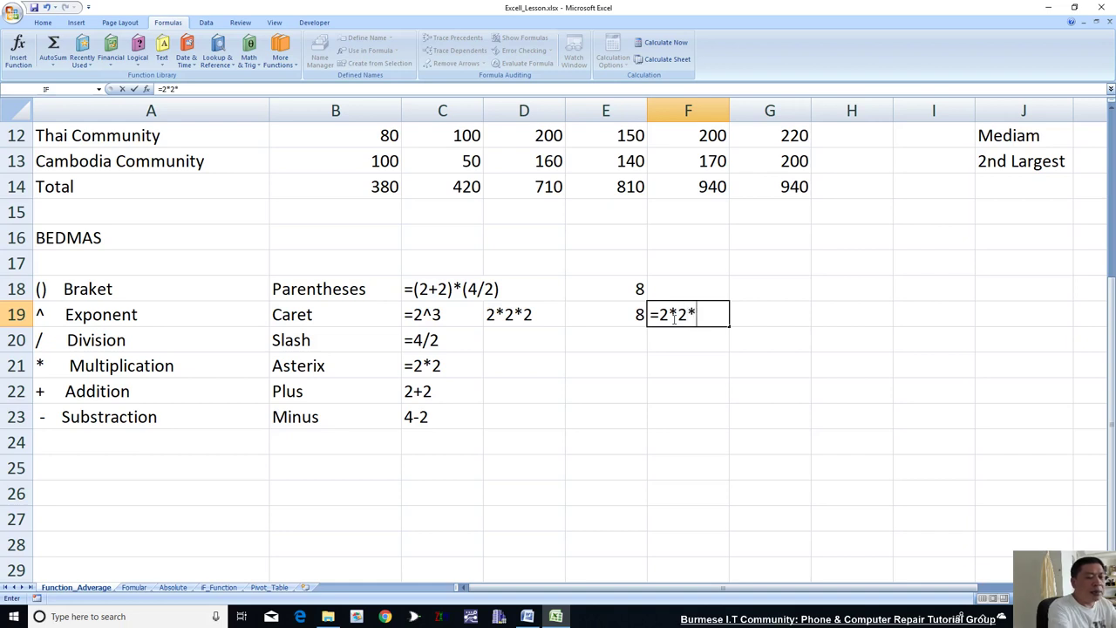
{"action": "type", "text": "2"}
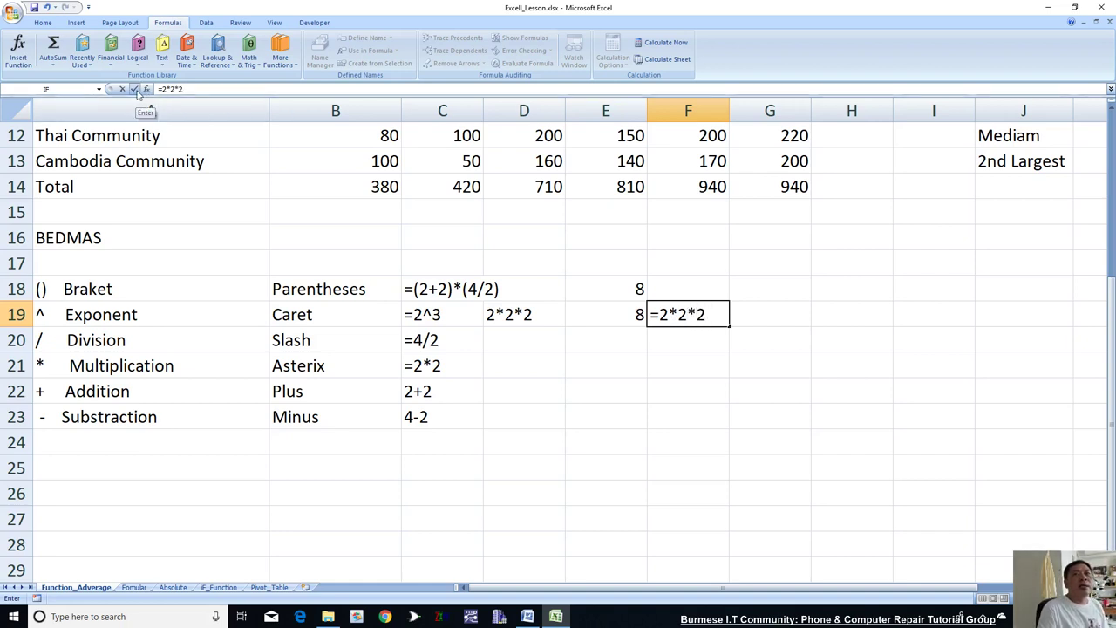
{"action": "left_click", "coordinate": [135, 89]}
{"action": "key", "text": "Delete"}
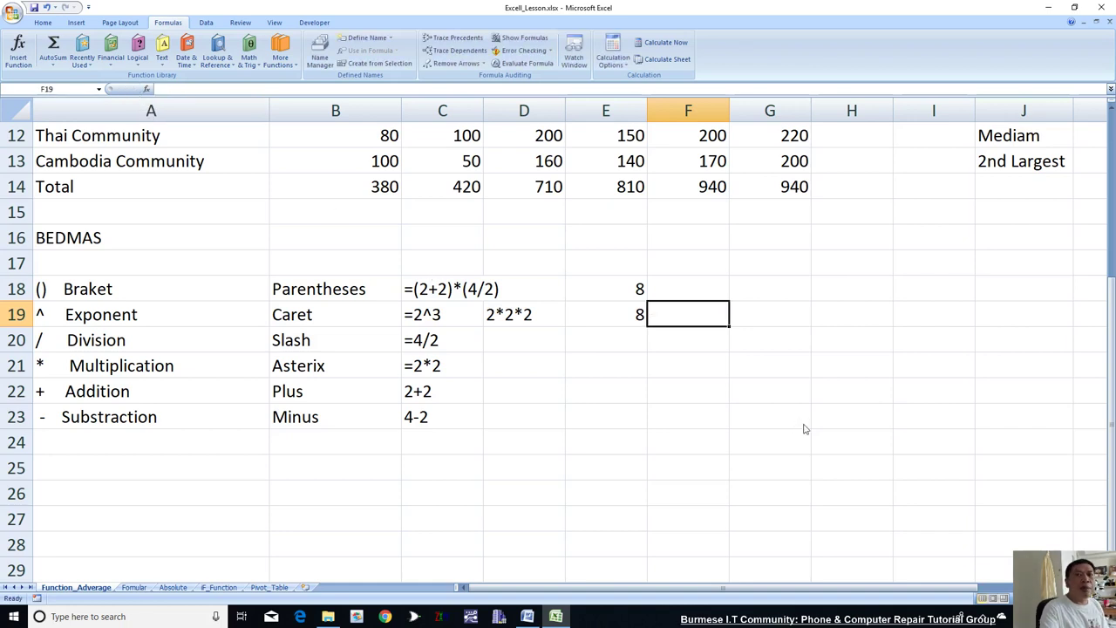
{"action": "left_click", "coordinate": [613, 348]}
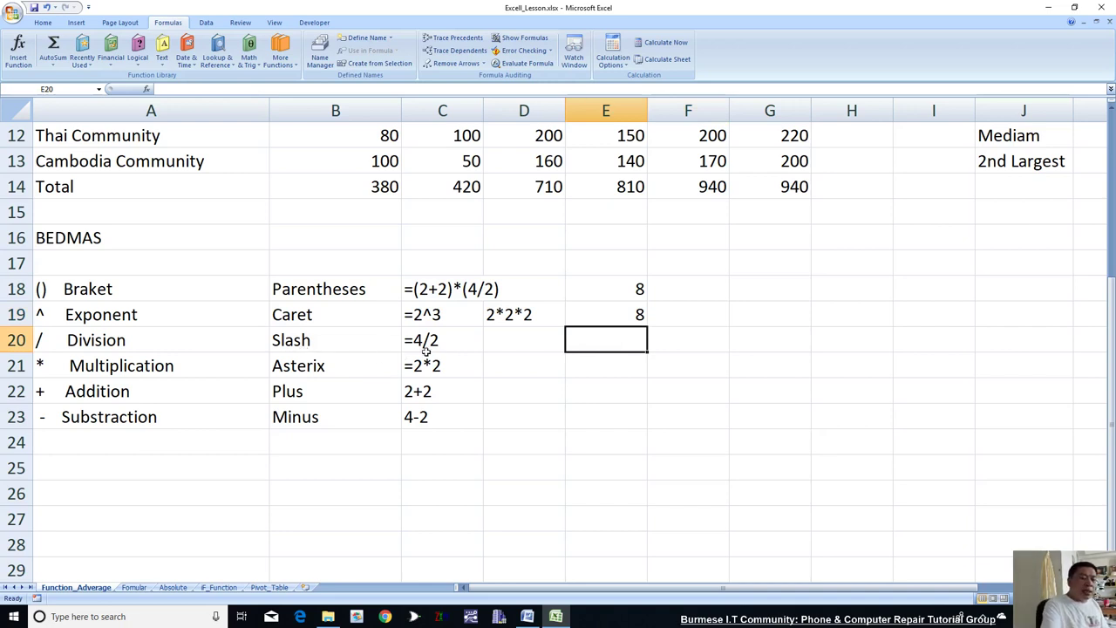
Step: Enter =4/2, =2*2, =2+2 and =4-2 in E20:E23, giving 2, 4, 4 and 2
{"action": "type", "text": "=4/"}
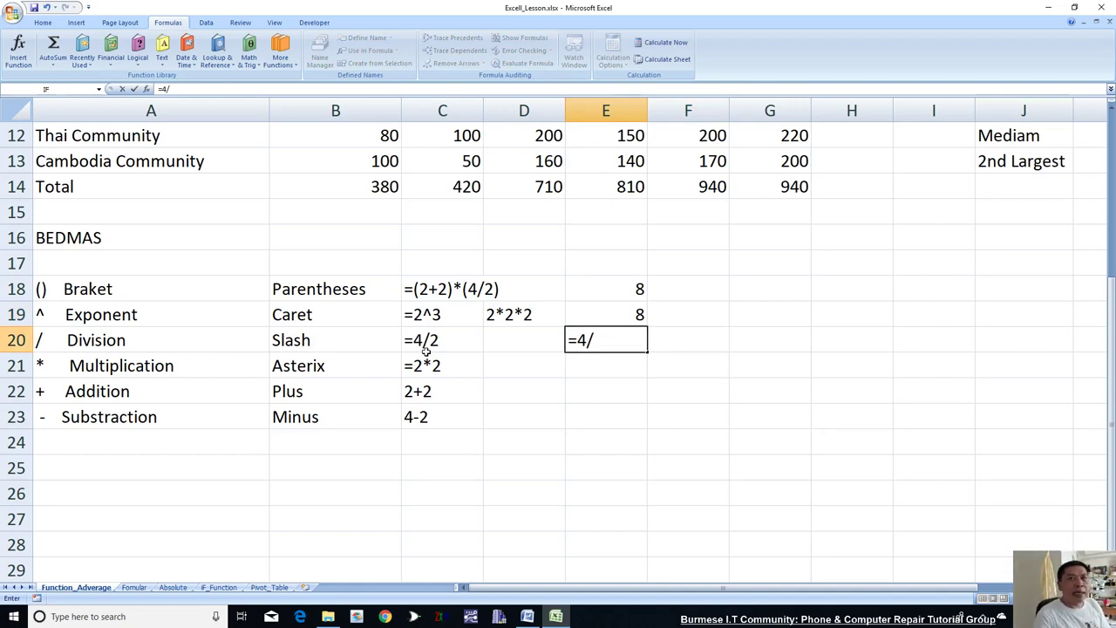
{"action": "type", "text": "2"}
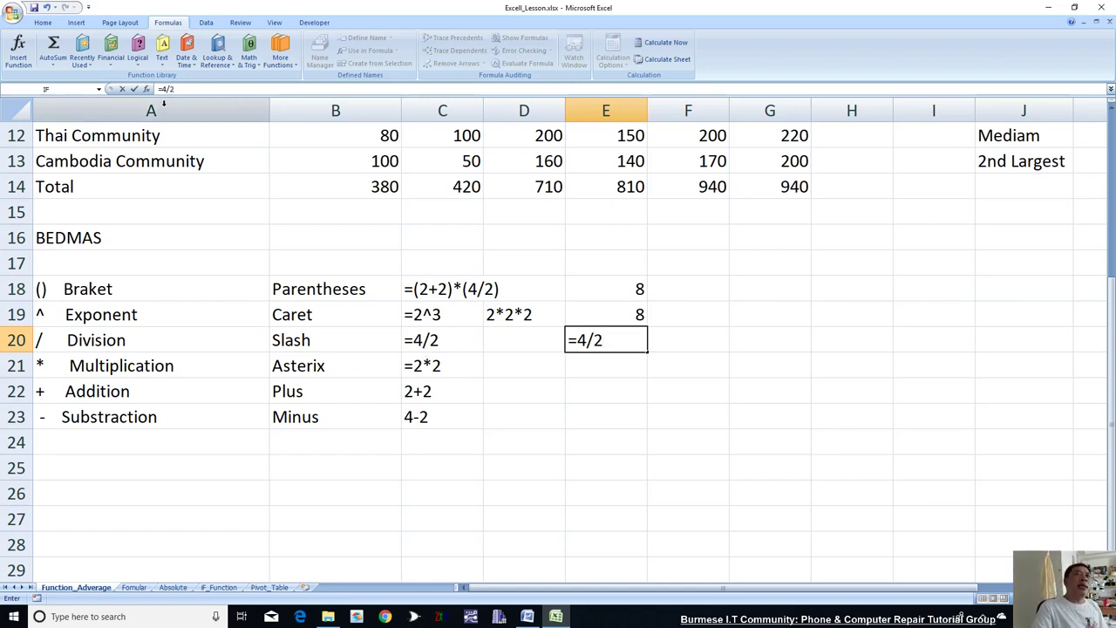
{"action": "left_click", "coordinate": [136, 89]}
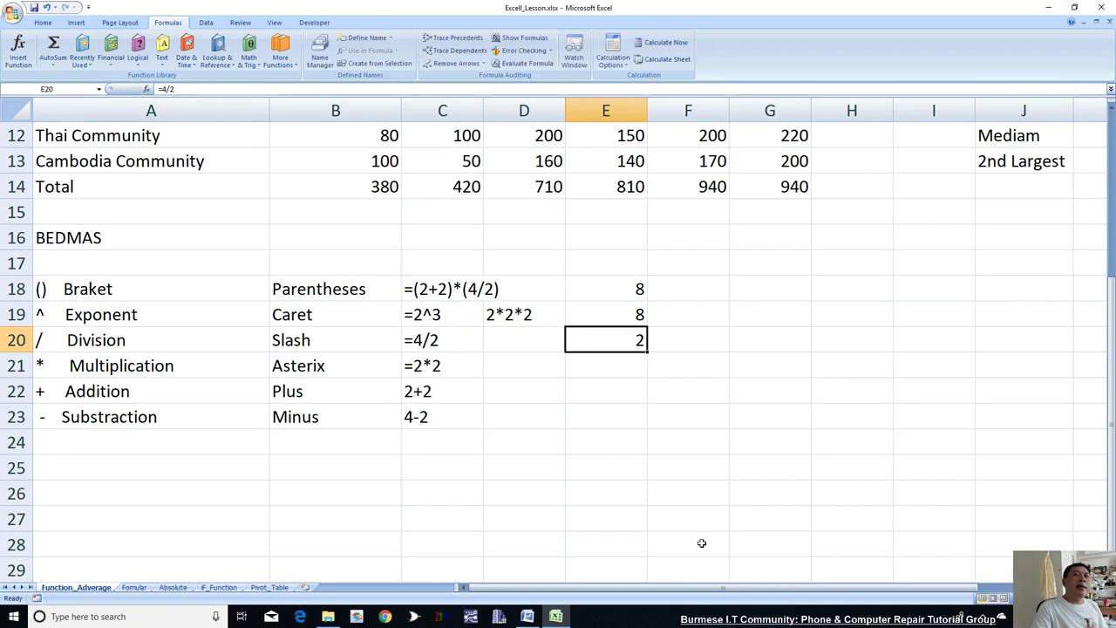
{"action": "left_click", "coordinate": [590, 398]}
{"action": "type", "text": "="}
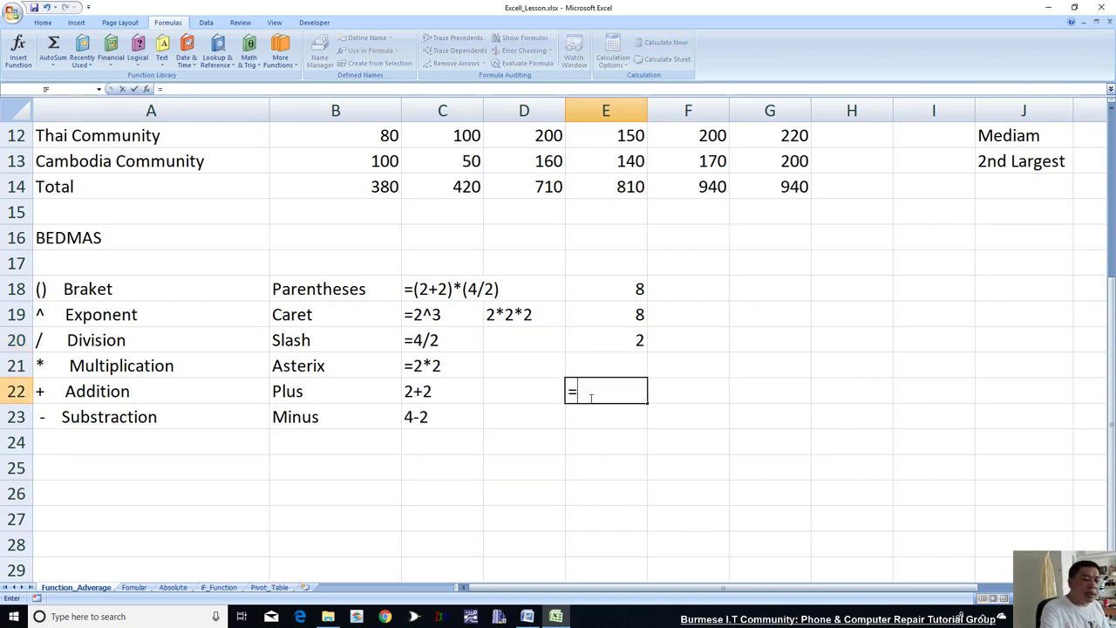
{"action": "type", "text": "2"}
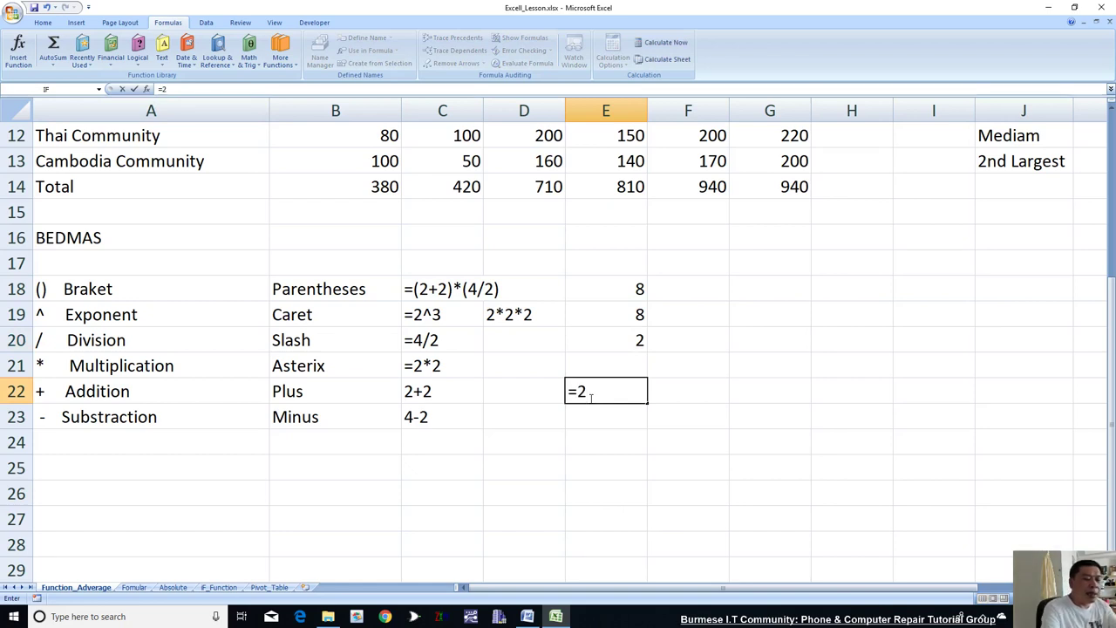
{"action": "type", "text": "+2"}
{"action": "key", "text": "Return"}
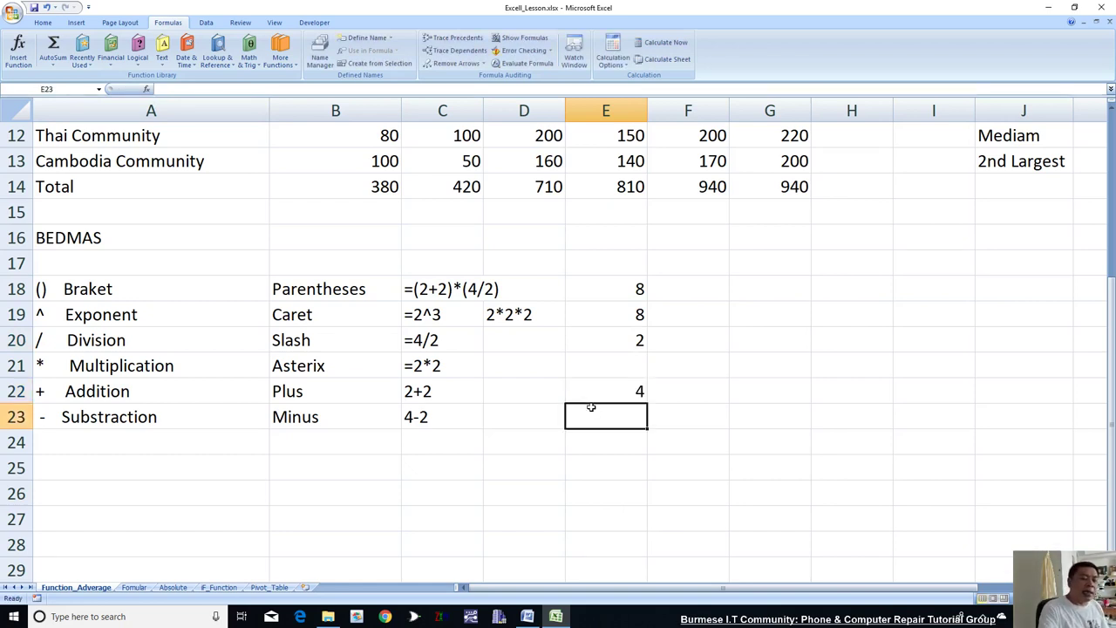
{"action": "type", "text": "=4"}
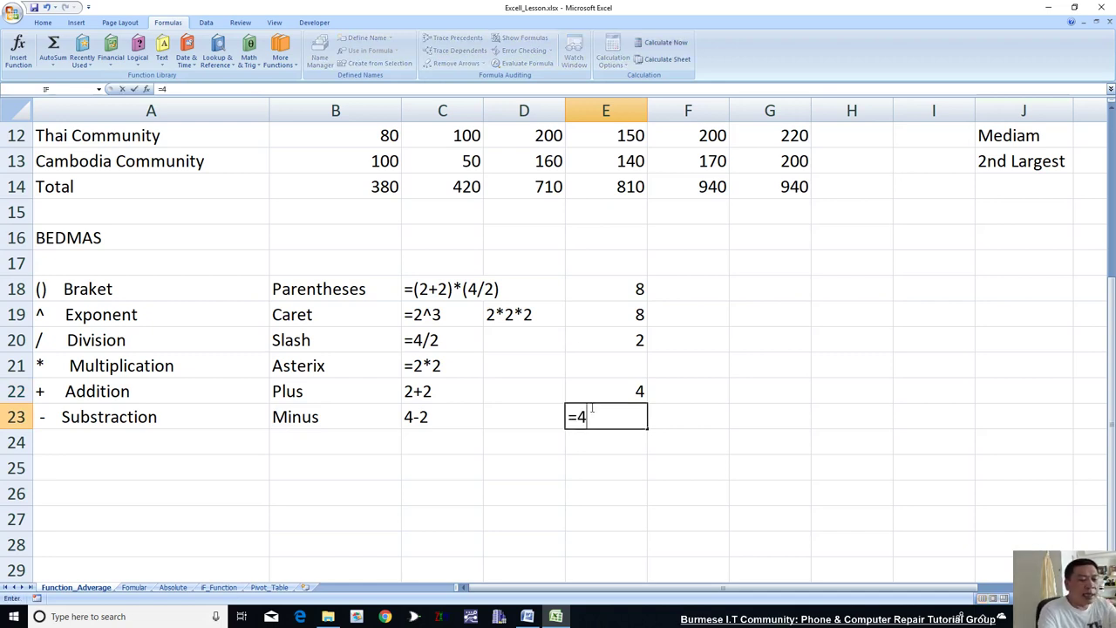
{"action": "type", "text": "-2"}
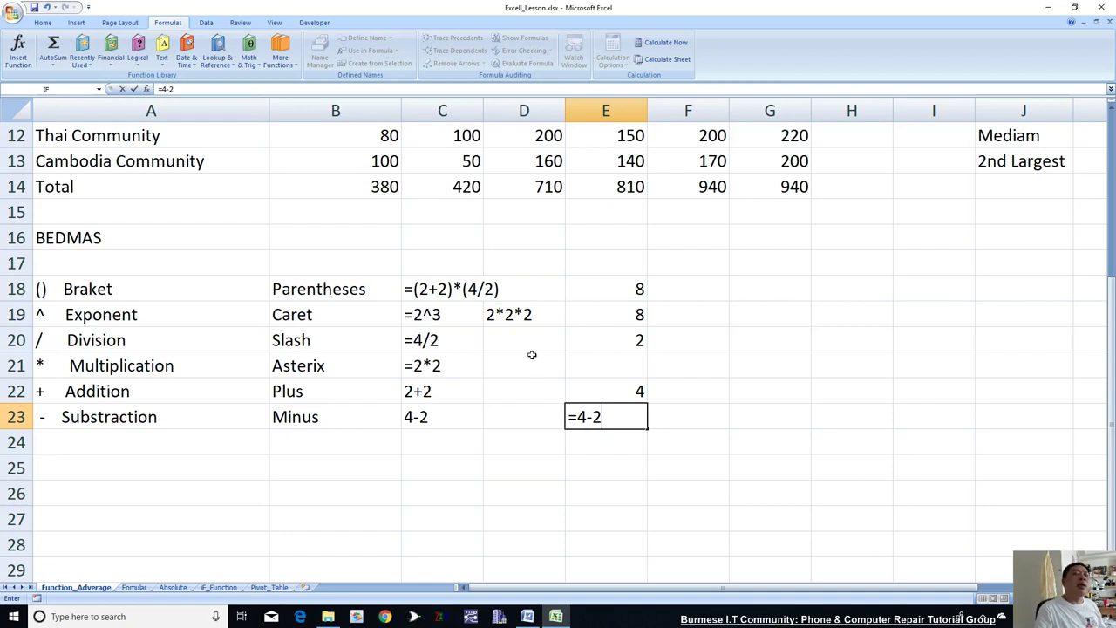
{"action": "left_click", "coordinate": [135, 89]}
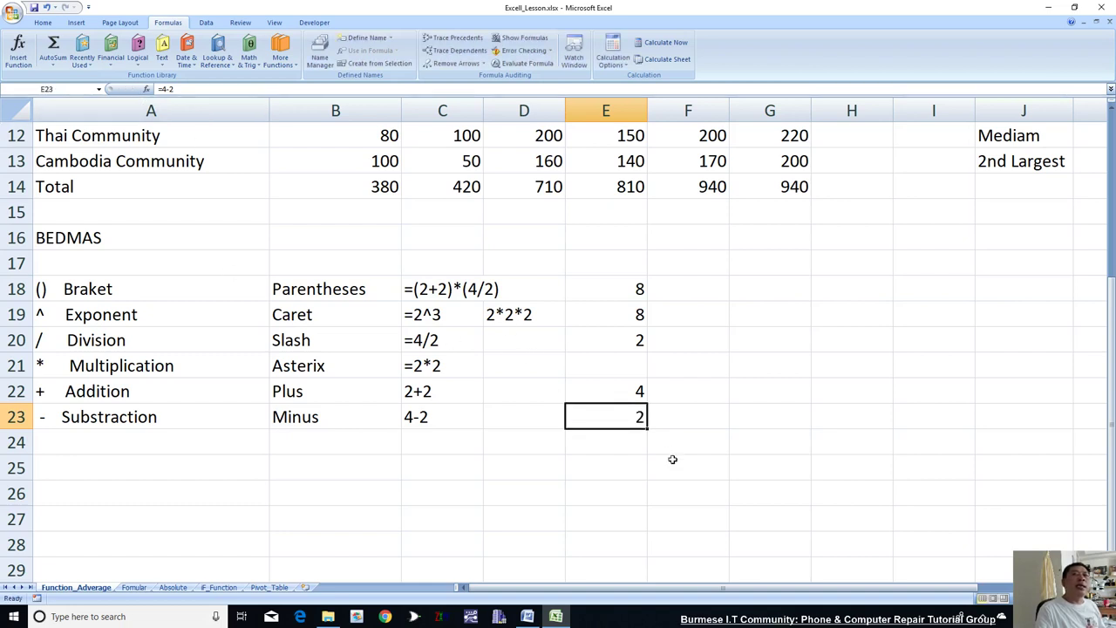
{"action": "left_click", "coordinate": [619, 368]}
{"action": "type", "text": "=2*"}
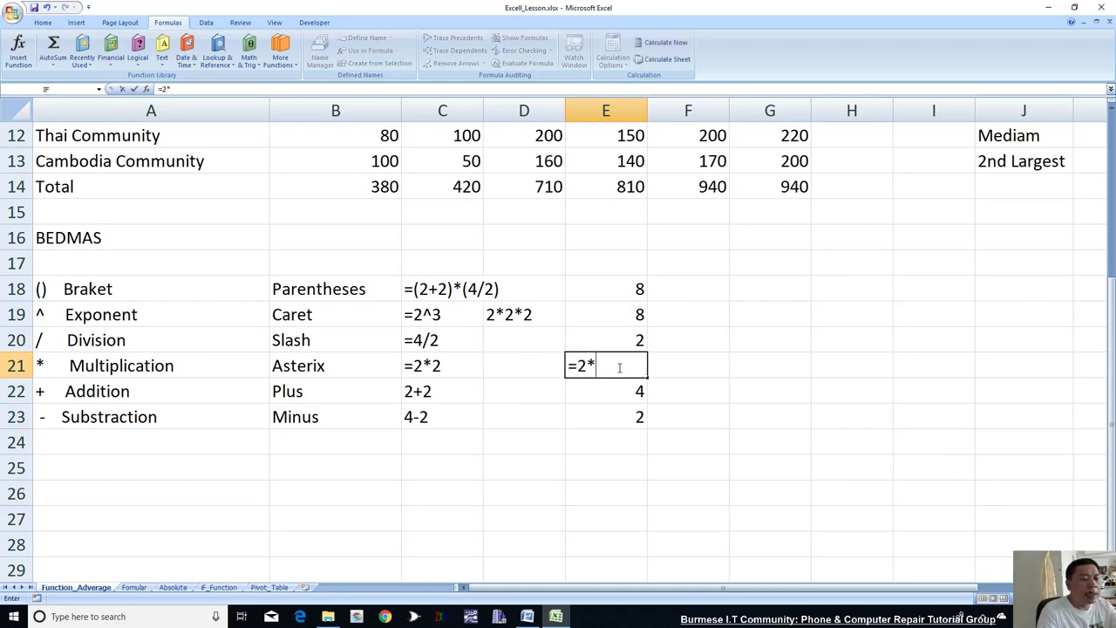
{"action": "type", "text": "2"}
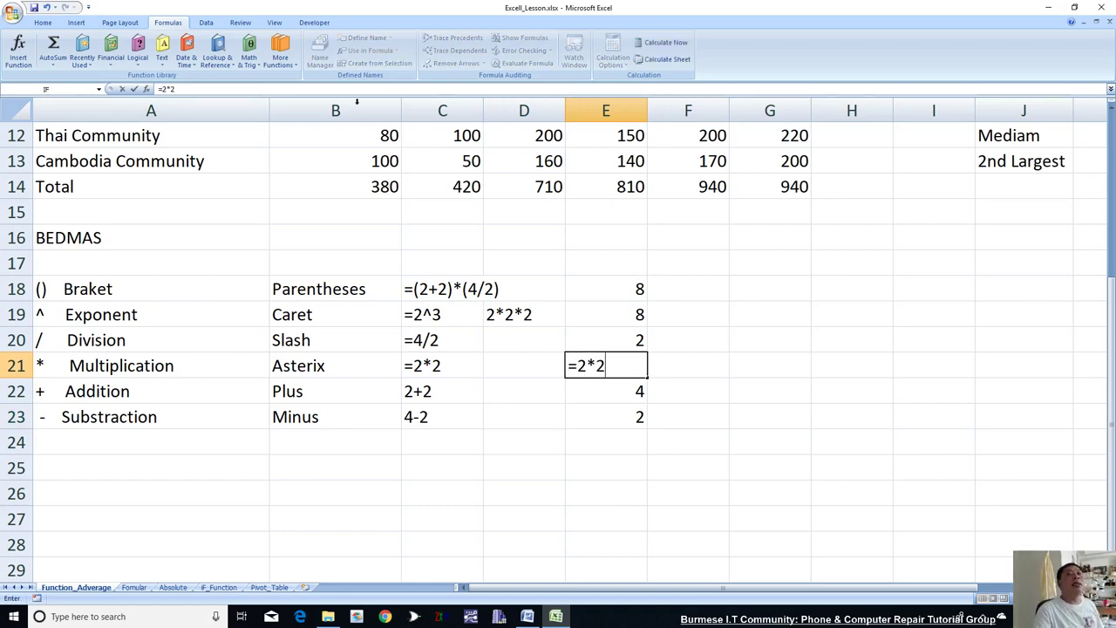
{"action": "left_click", "coordinate": [134, 89]}
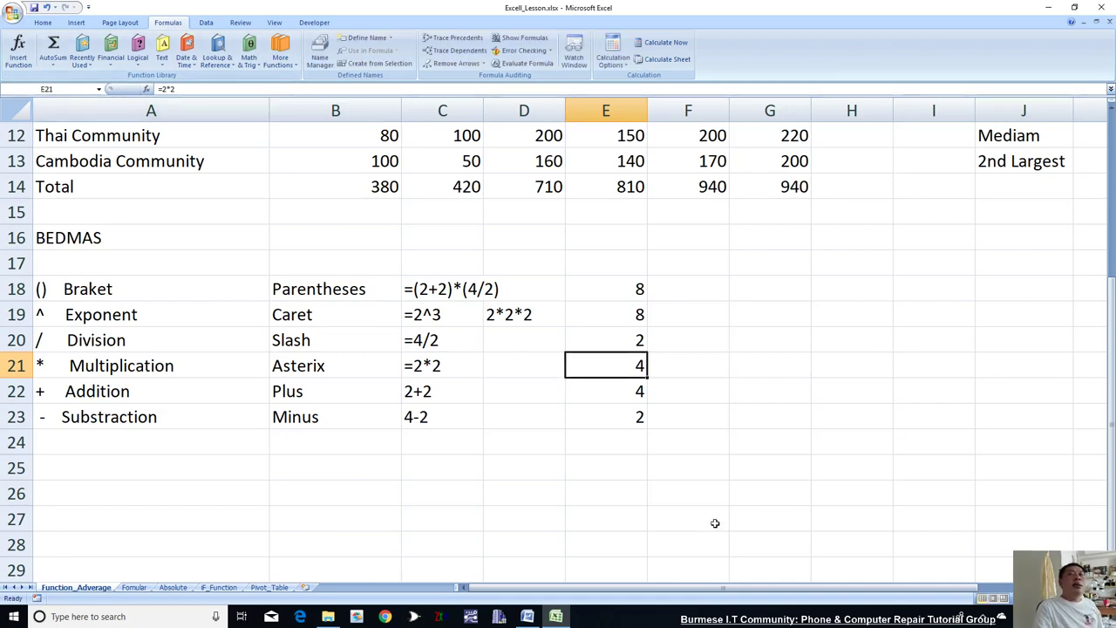
{"action": "scroll", "coordinate": [702, 424], "scroll_direction": "up", "scroll_amount": 2}
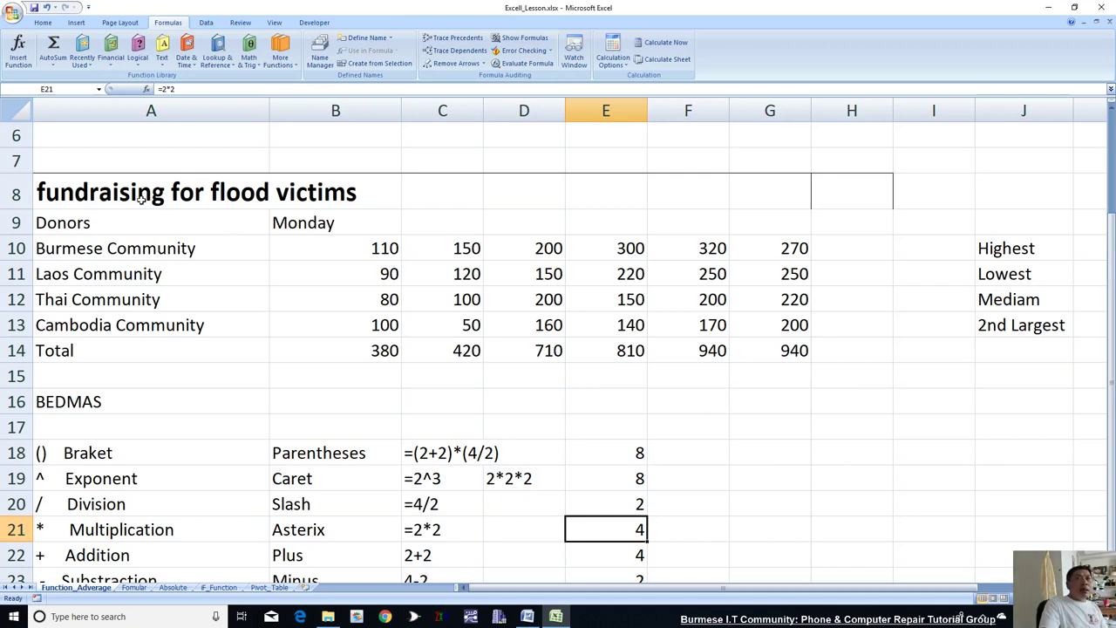
Step: Replace the lowercase f at the start of the A8 title with a capital F
{"action": "left_click", "coordinate": [114, 197]}
{"action": "double_click", "coordinate": [45, 187]}
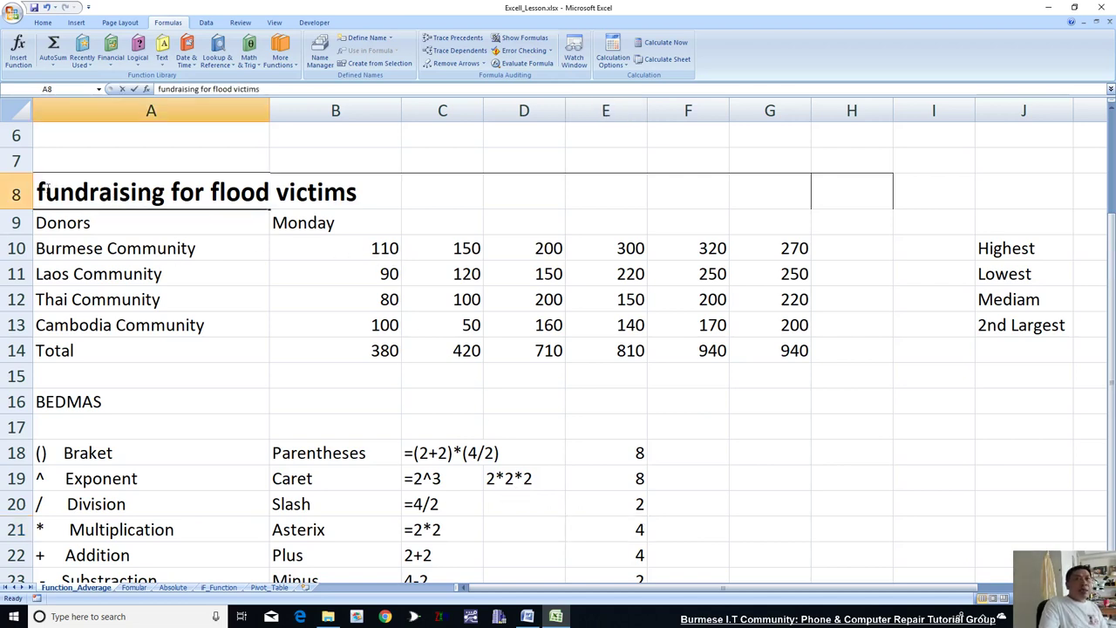
{"action": "key", "text": "BackSpace"}
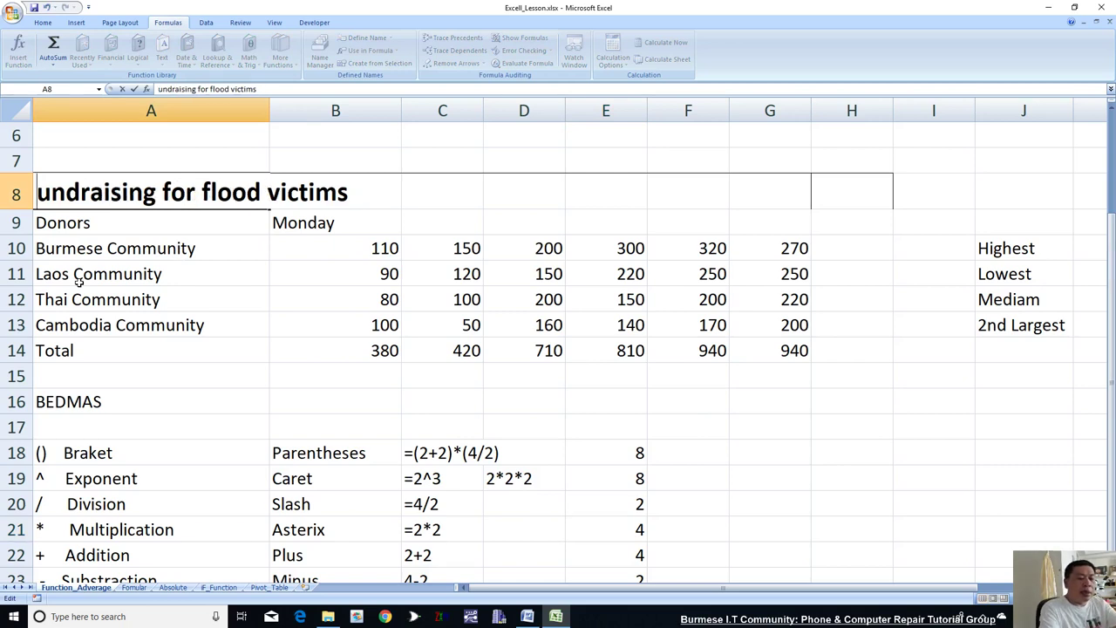
{"action": "type", "text": "F"}
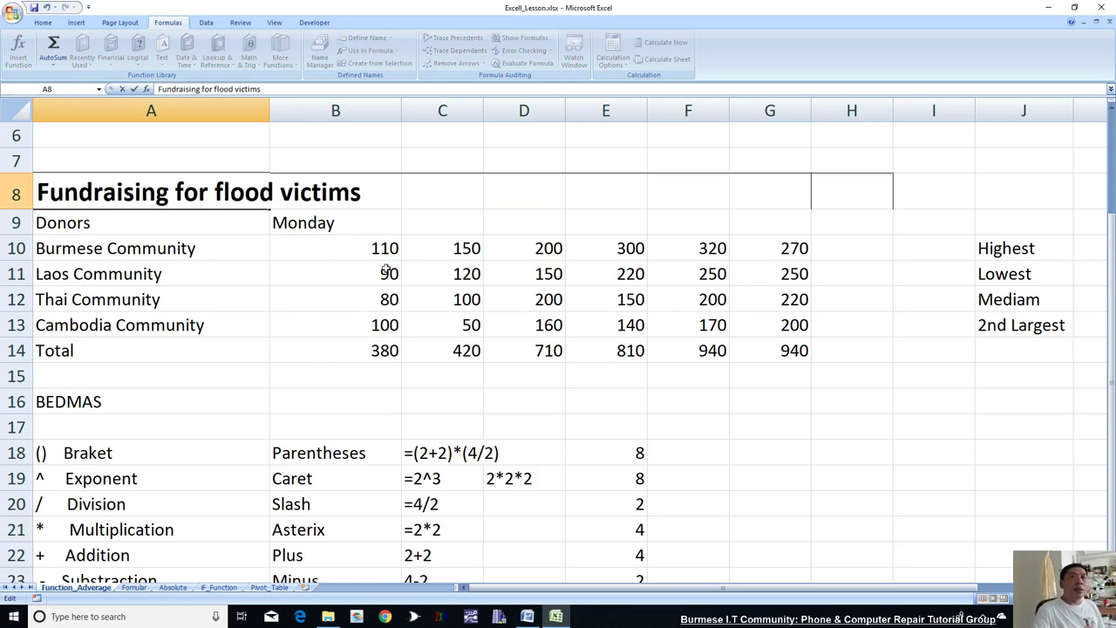
{"action": "left_click", "coordinate": [356, 375]}
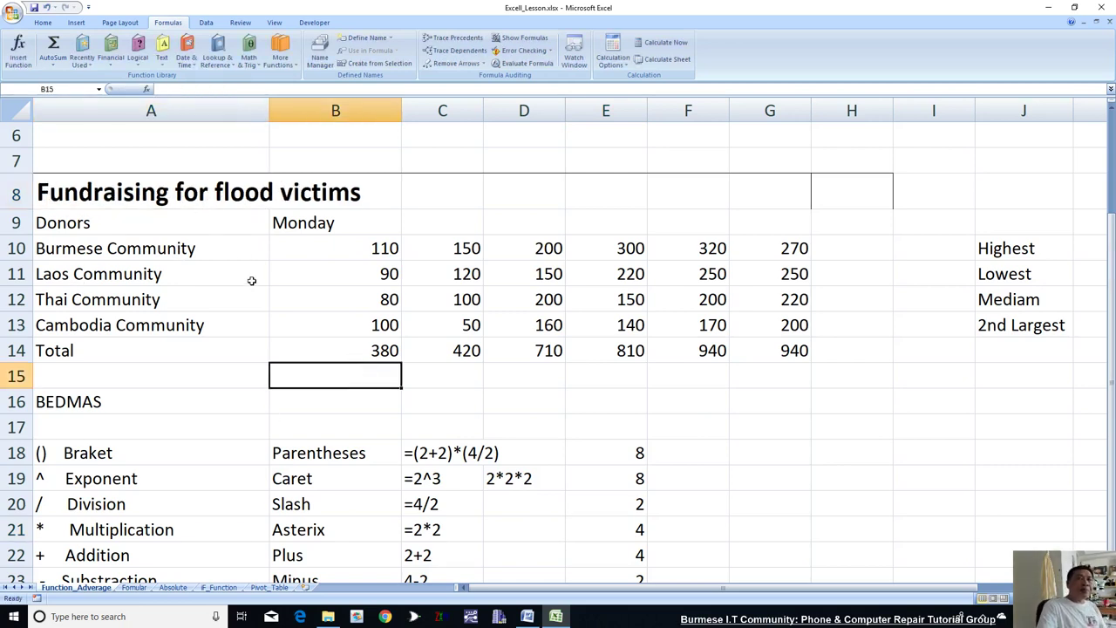
Step: Select the title row from A8 to H8
{"action": "scroll", "coordinate": [248, 263], "scroll_direction": "up", "scroll_amount": 2}
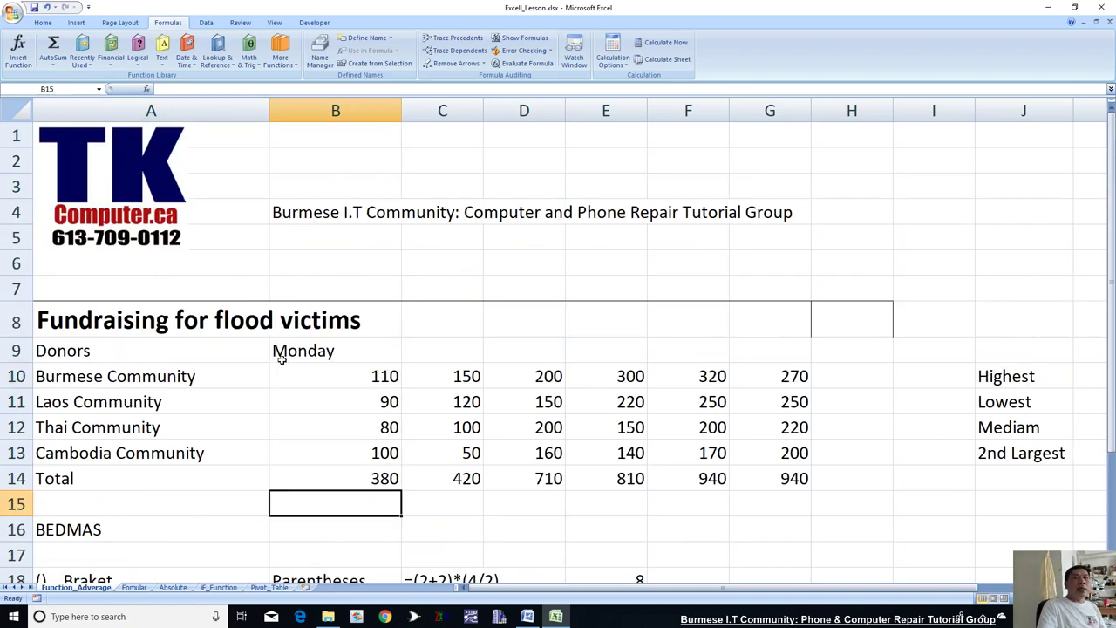
{"action": "scroll", "coordinate": [281, 360], "scroll_direction": "down", "scroll_amount": 1}
{"action": "left_click", "coordinate": [154, 277]}
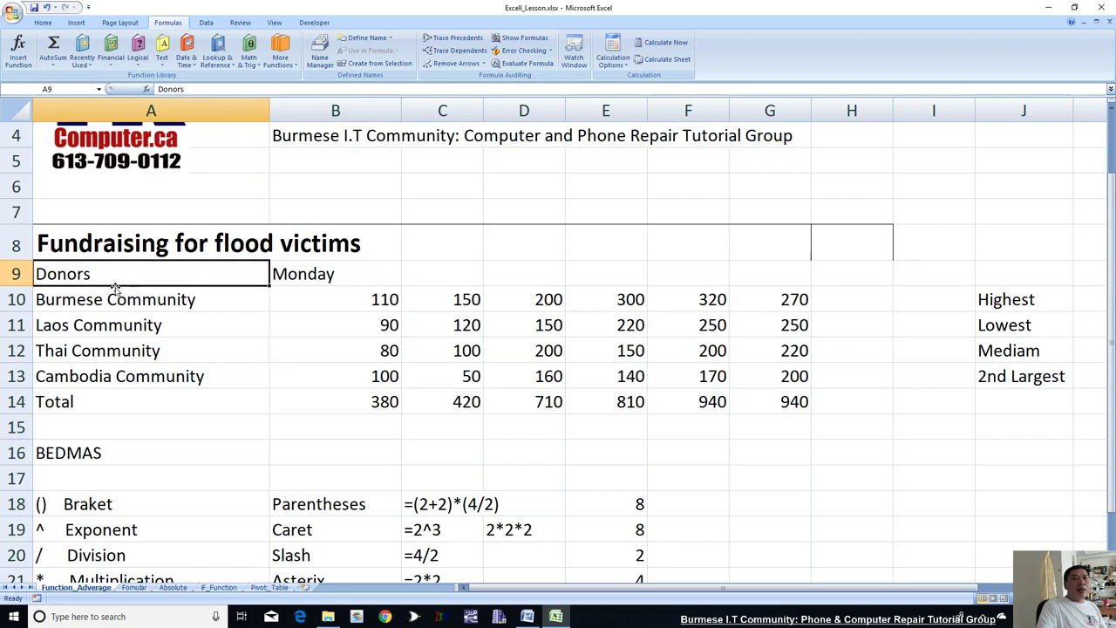
{"action": "left_click", "coordinate": [117, 245]}
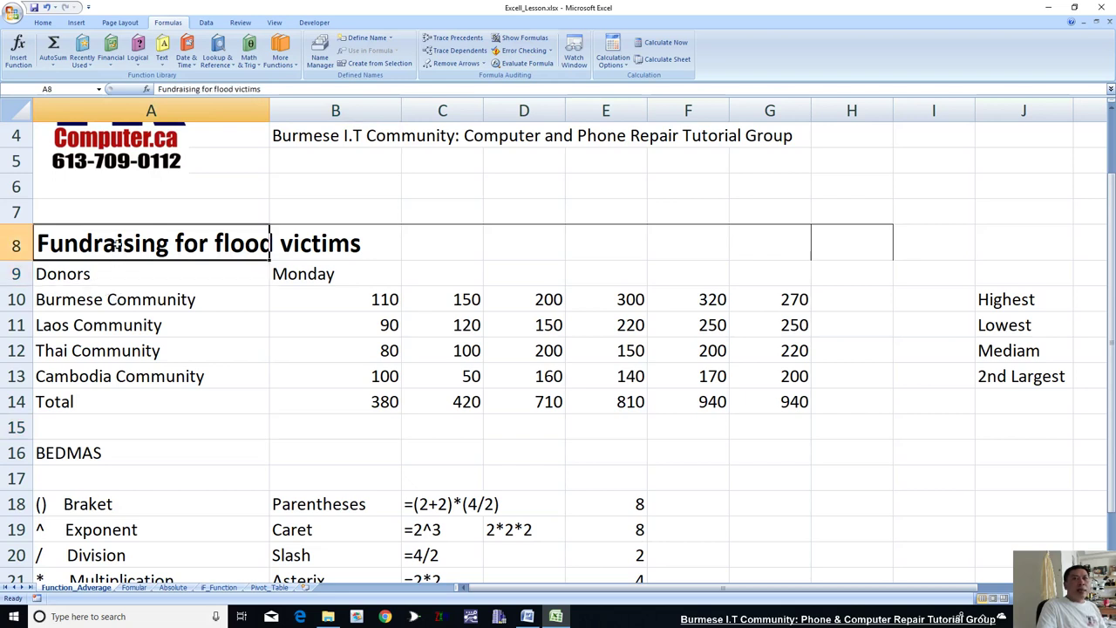
{"action": "left_click_drag", "start_coordinate": [118, 245], "coordinate": [827, 237]}
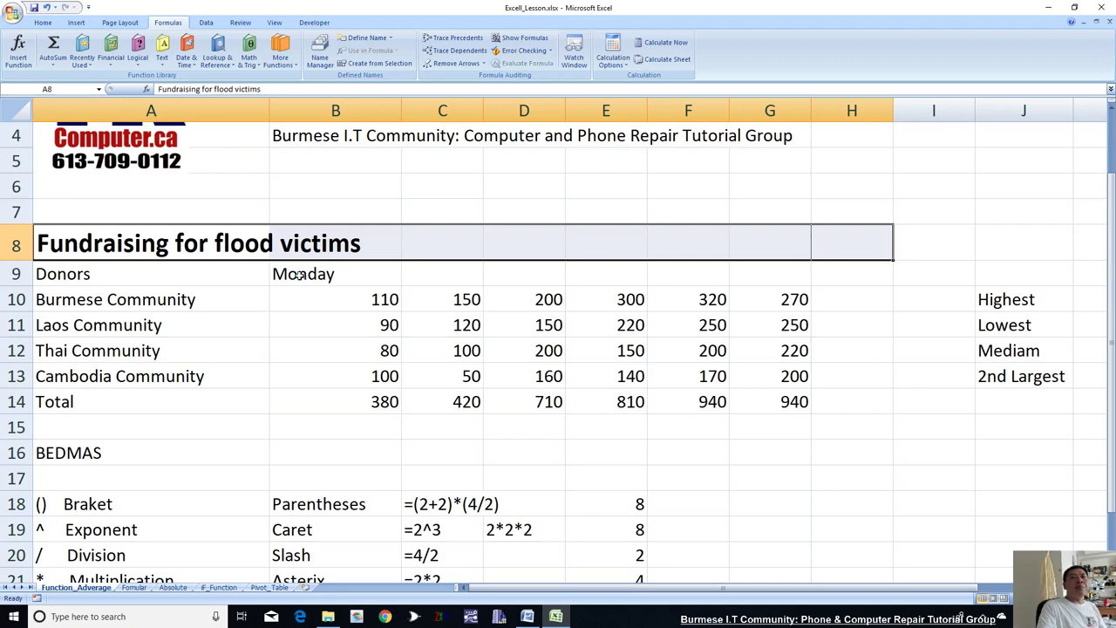
Step: Merge and centre the title across A8:H8 and enlarge its font to 20
{"action": "left_click", "coordinate": [41, 23]}
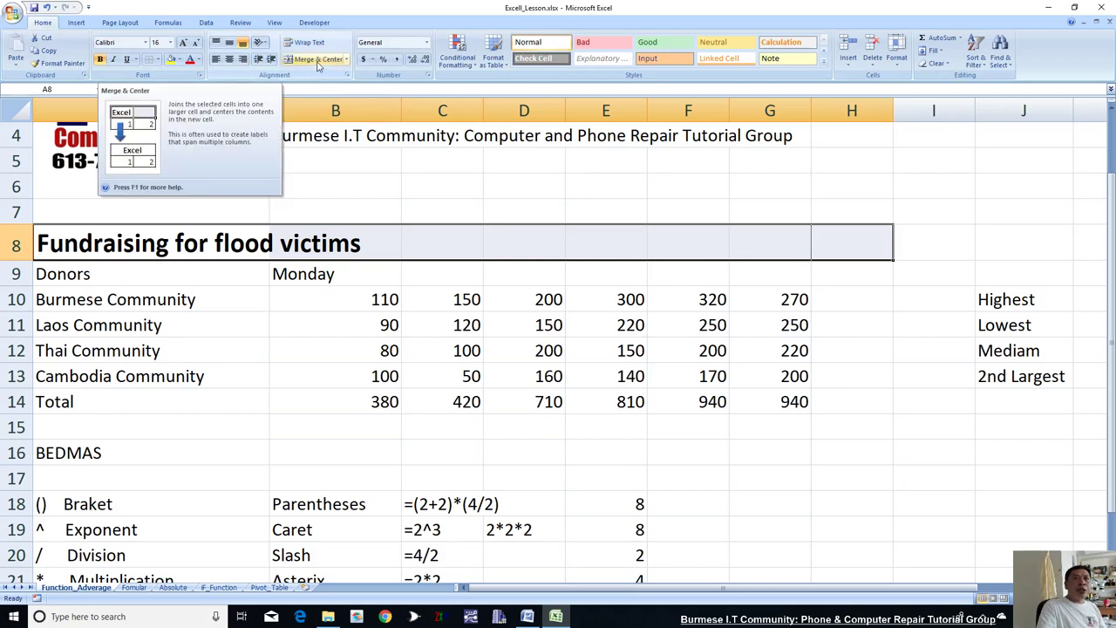
{"action": "left_click", "coordinate": [318, 59]}
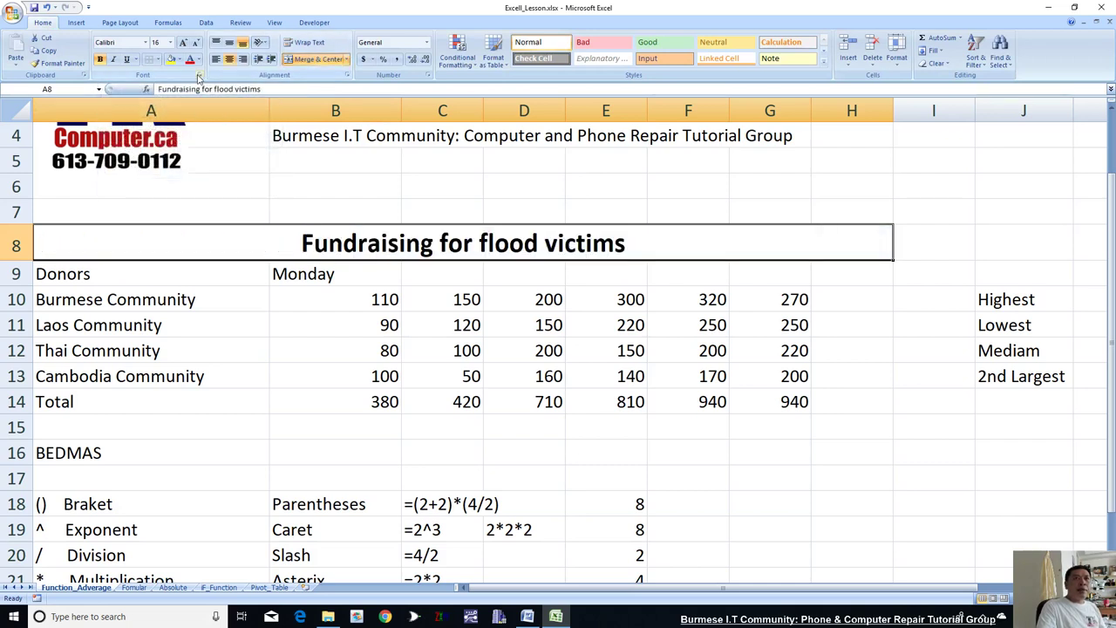
{"action": "left_click", "coordinate": [184, 42]}
{"action": "left_click", "coordinate": [185, 45]}
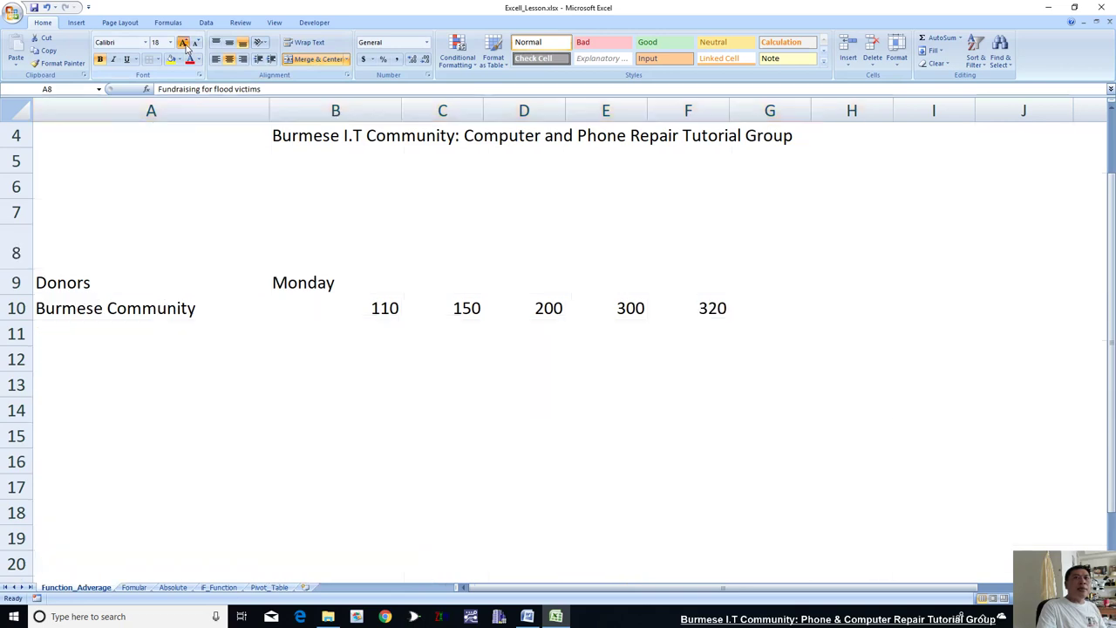
{"action": "left_click", "coordinate": [280, 389]}
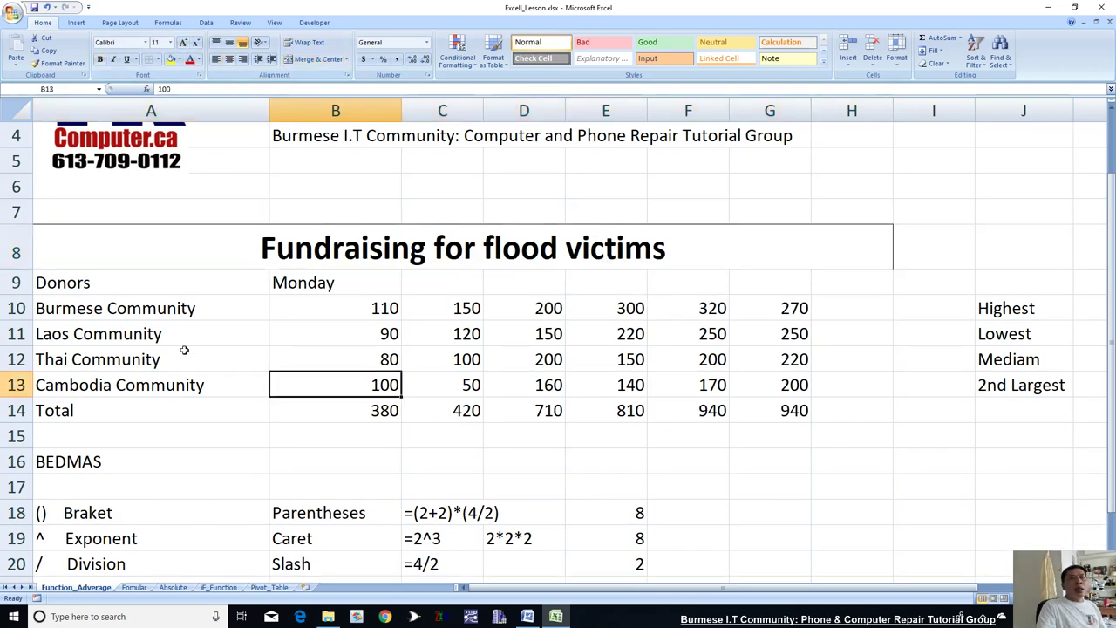
Step: Bold the Donors heading in A9 and select the table from A8 to H14
{"action": "left_click", "coordinate": [150, 283]}
{"action": "left_click", "coordinate": [100, 60]}
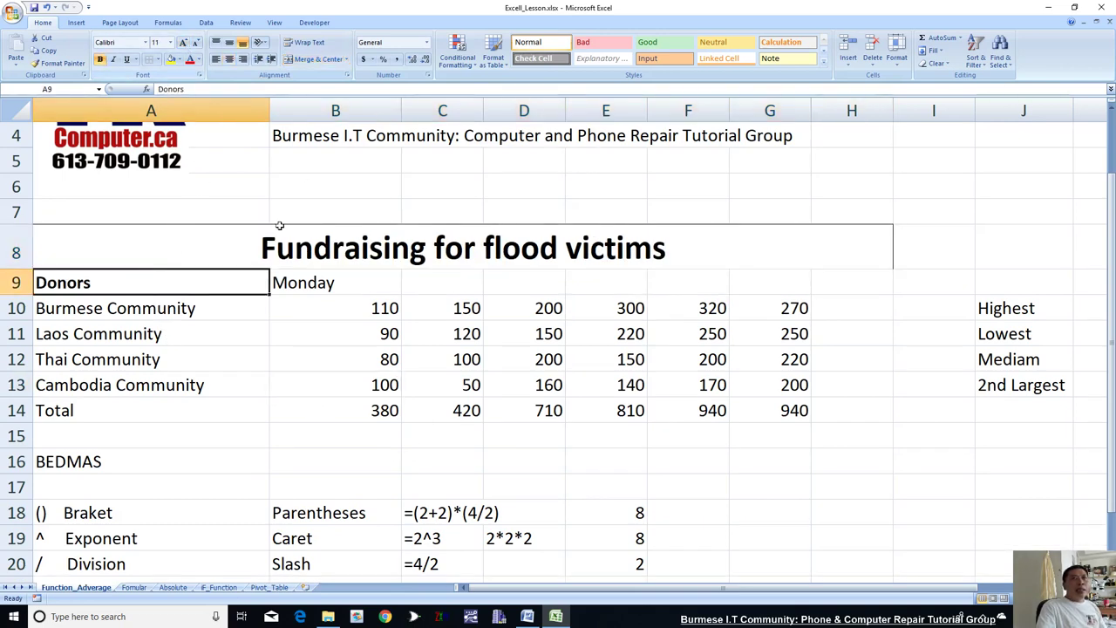
{"action": "left_click", "coordinate": [322, 384]}
{"action": "left_click", "coordinate": [168, 257]}
{"action": "left_click_drag", "start_coordinate": [168, 257], "coordinate": [727, 421]}
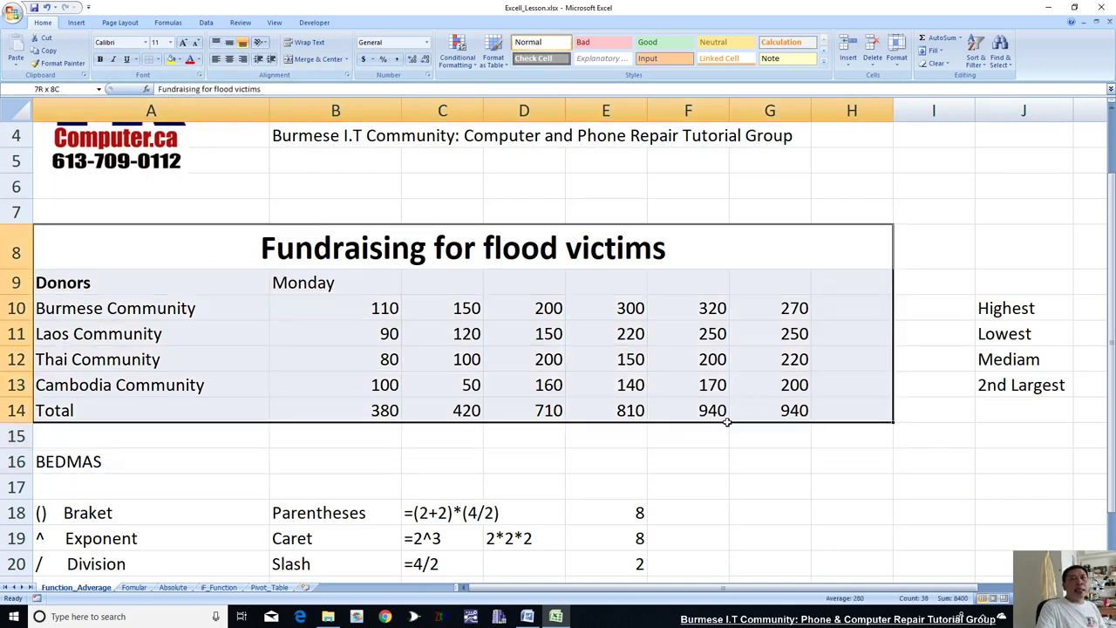
Step: Apply All Borders to every cell of the fundraising table, then select H9
{"action": "left_click", "coordinate": [158, 59]}
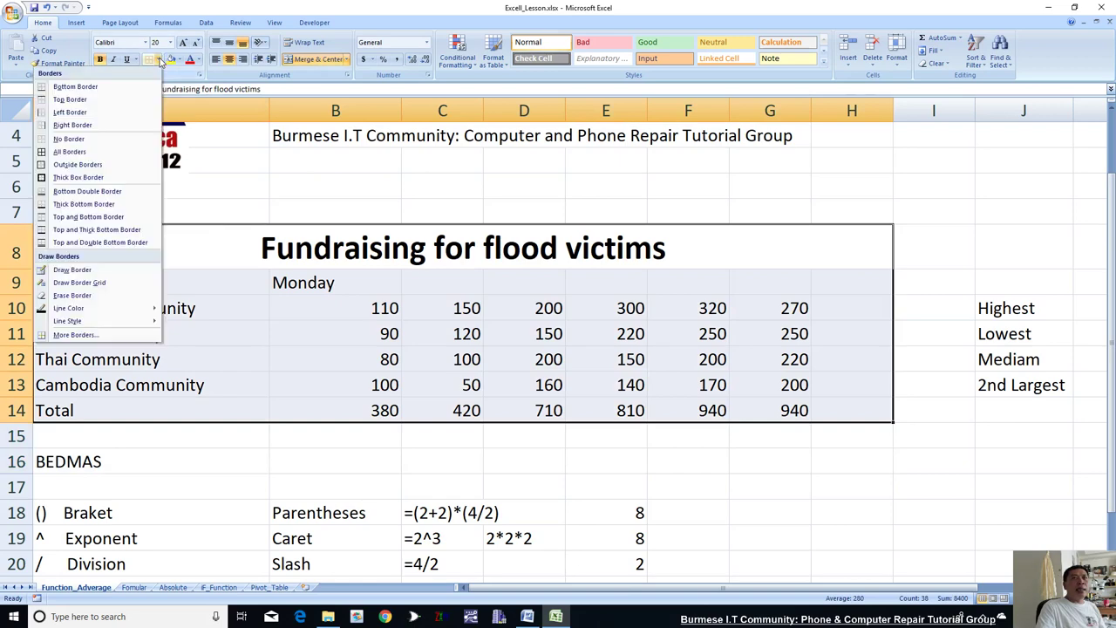
{"action": "left_click", "coordinate": [115, 152]}
{"action": "left_click", "coordinate": [833, 486]}
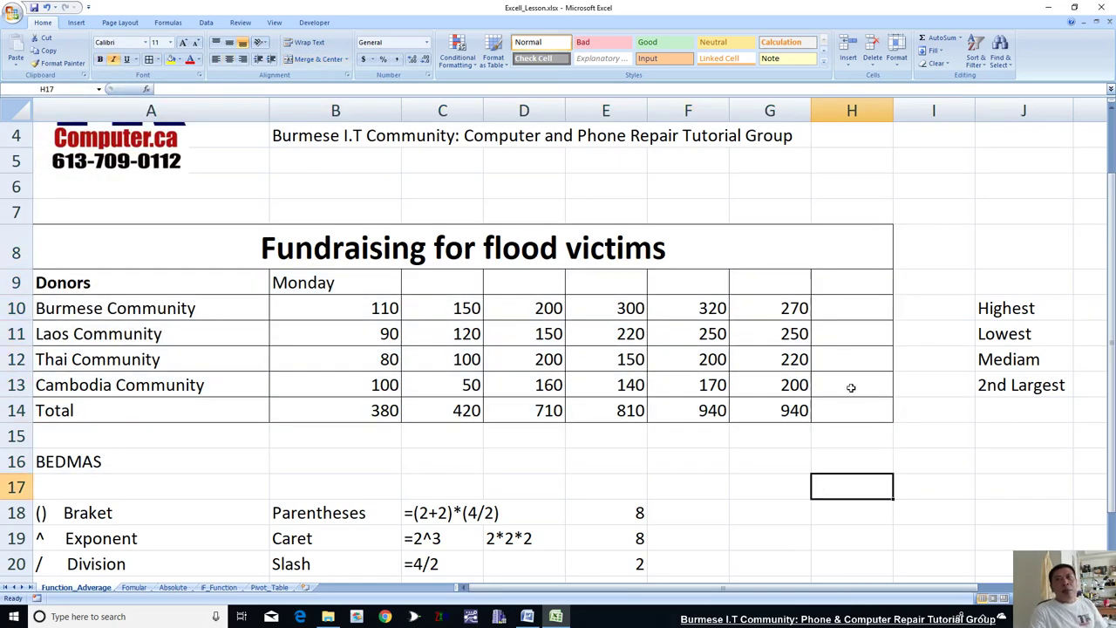
{"action": "left_click", "coordinate": [844, 291]}
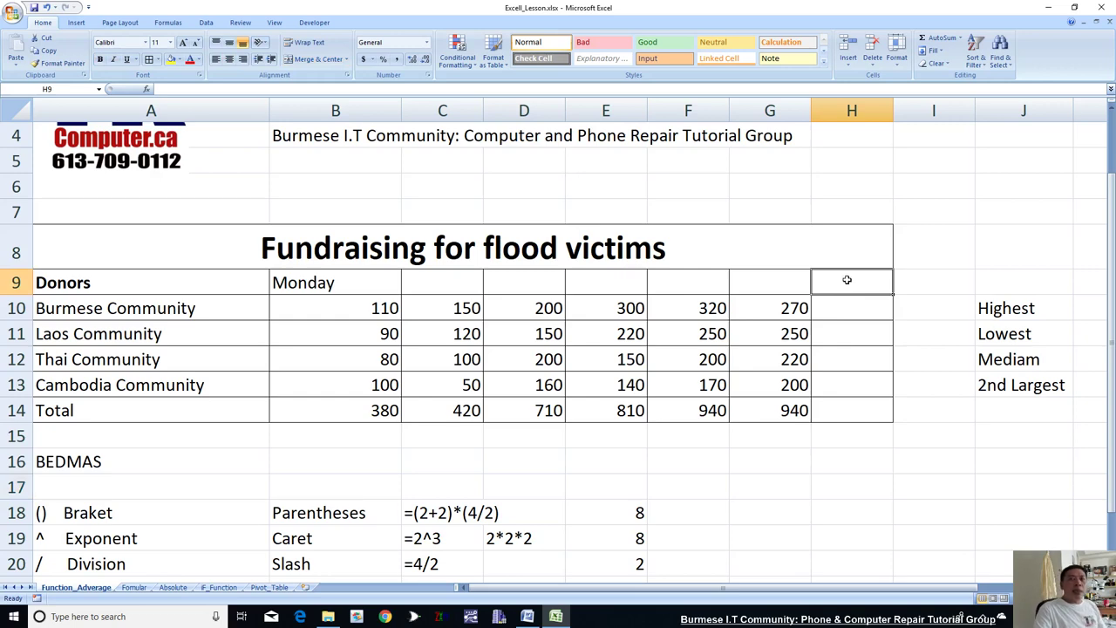
Step: Enter the heading Total in H9 and clear the old totals in B14:G14
{"action": "type", "text": "T"}
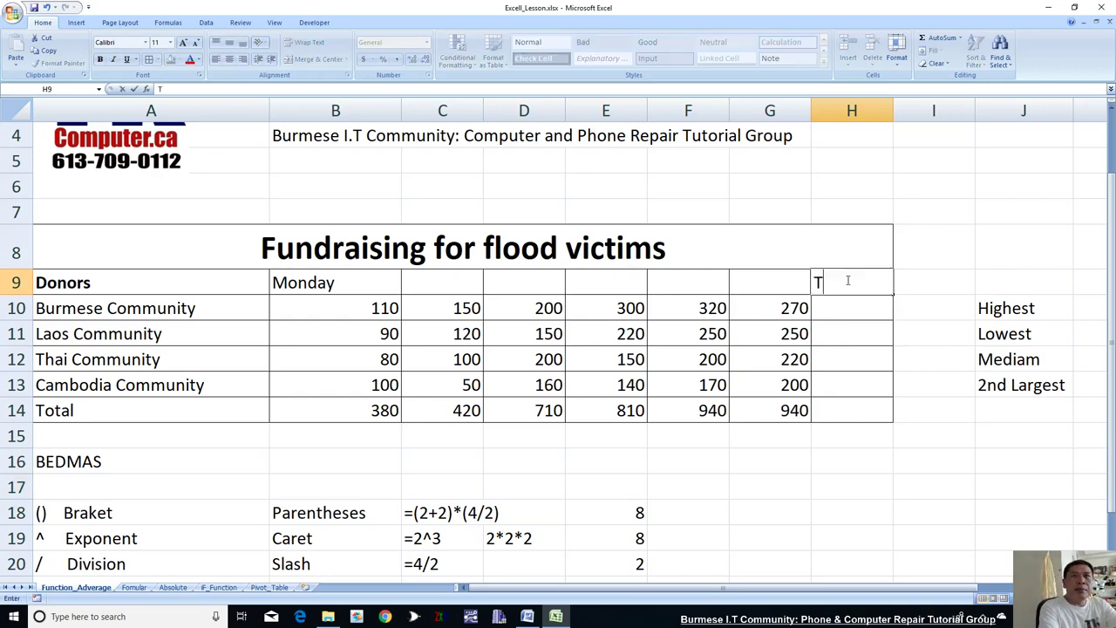
{"action": "type", "text": "otal"}
{"action": "left_click", "coordinate": [655, 454]}
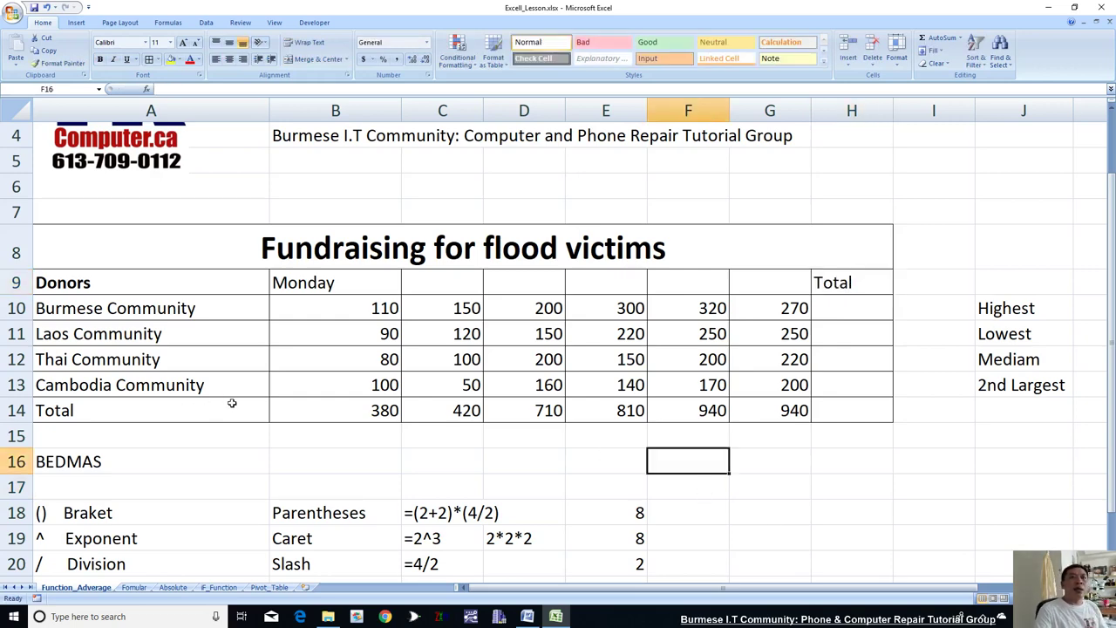
{"action": "left_click_drag", "start_coordinate": [340, 406], "coordinate": [751, 409]}
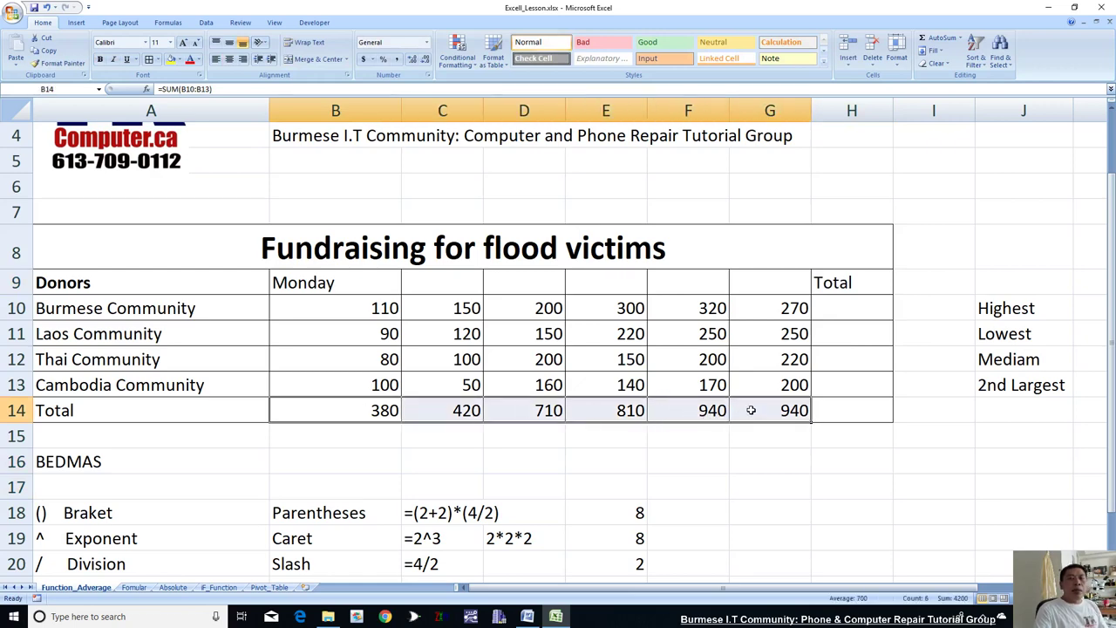
{"action": "key", "text": "Delete"}
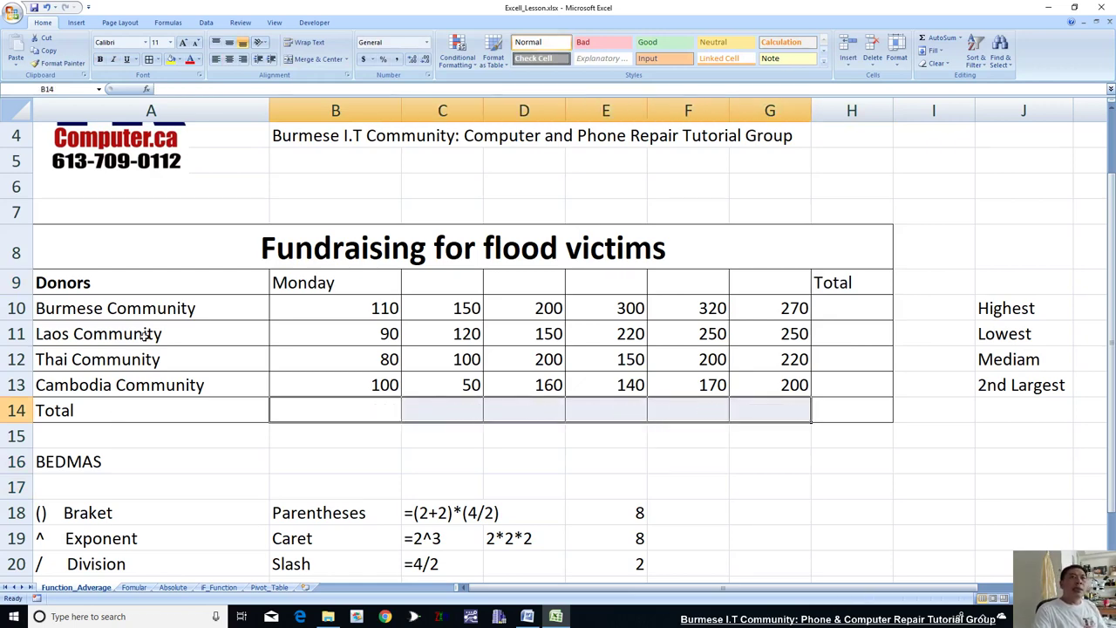
Step: Fill the day headers Monday through Saturday across B9:G9 from the Monday cell
{"action": "left_click", "coordinate": [140, 342]}
{"action": "left_click", "coordinate": [138, 354]}
{"action": "left_click", "coordinate": [135, 386]}
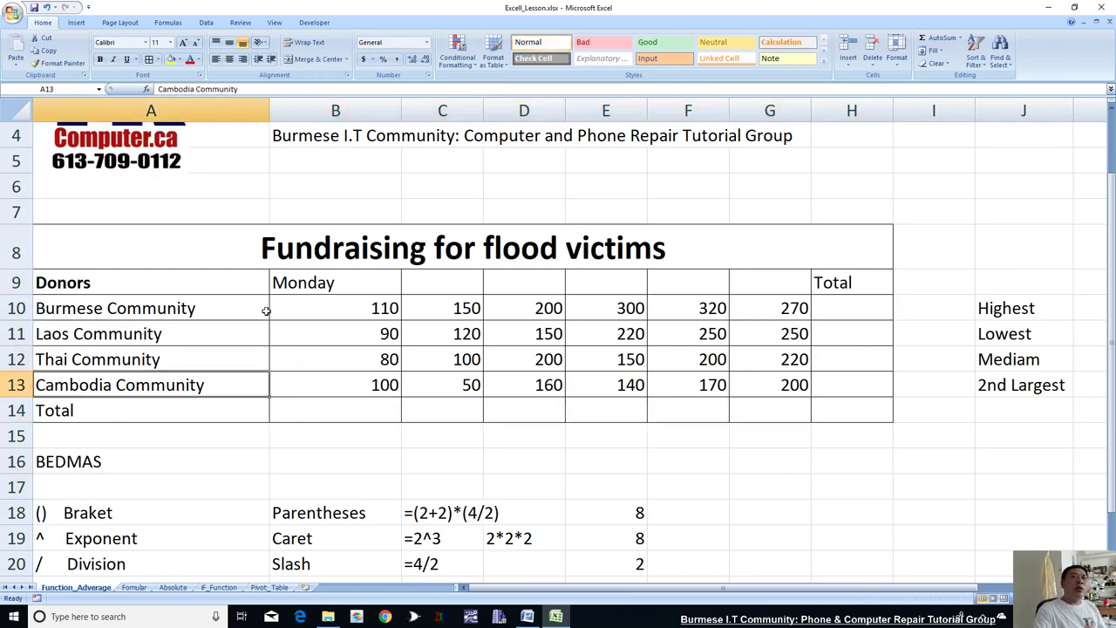
{"action": "left_click", "coordinate": [357, 286]}
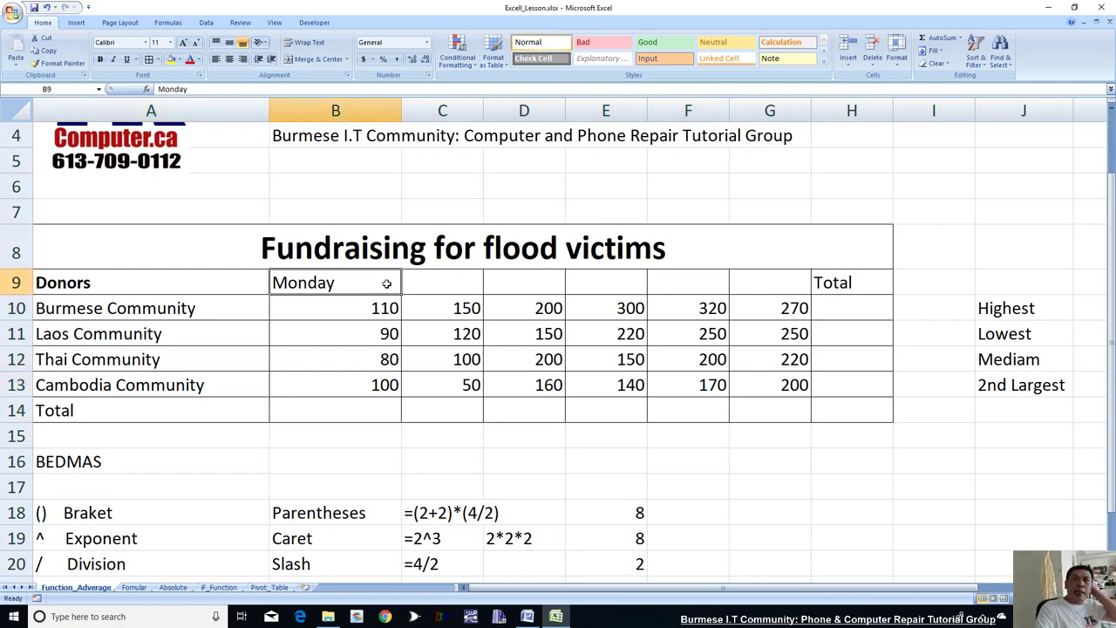
{"action": "left_click", "coordinate": [435, 282]}
{"action": "left_click", "coordinate": [527, 285]}
{"action": "left_click", "coordinate": [578, 287]}
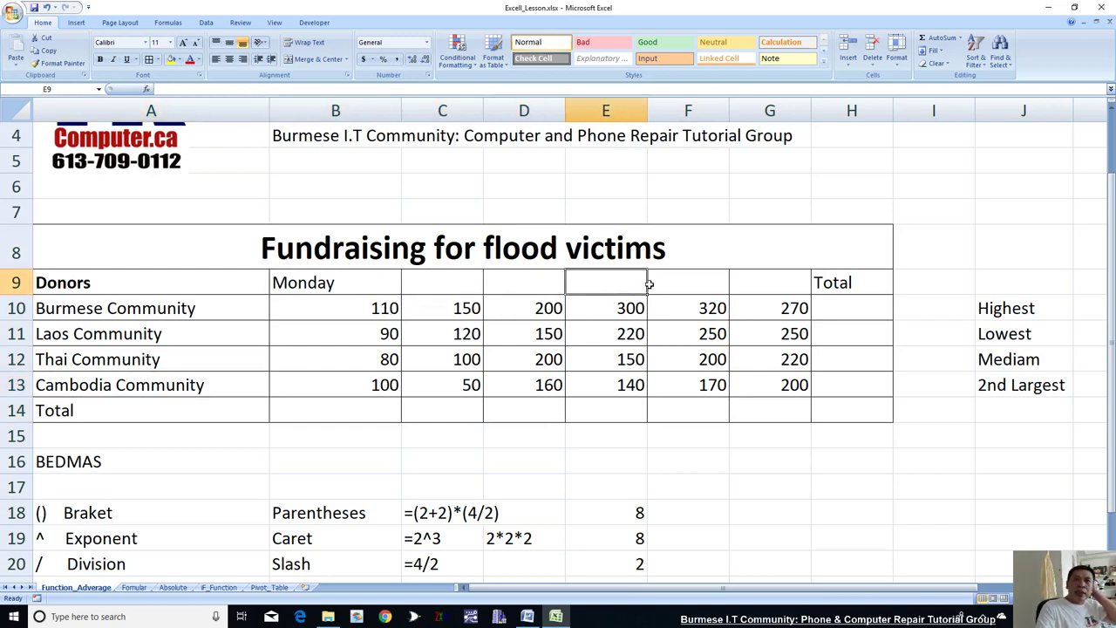
{"action": "left_click", "coordinate": [650, 284]}
{"action": "left_click", "coordinate": [368, 289]}
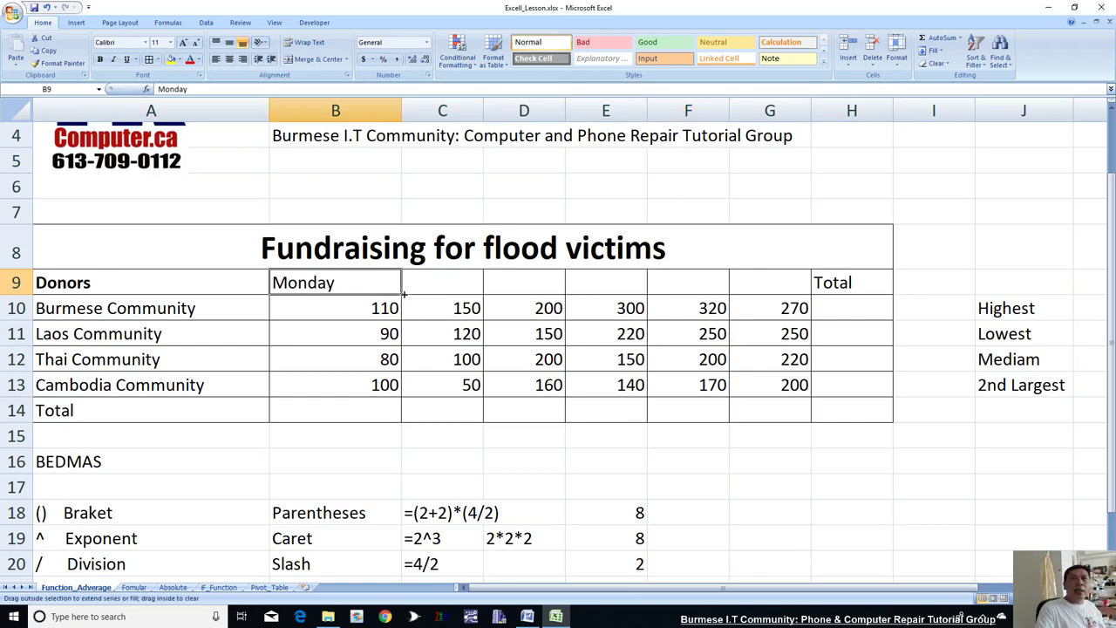
{"action": "left_click_drag", "start_coordinate": [401, 295], "coordinate": [808, 290]}
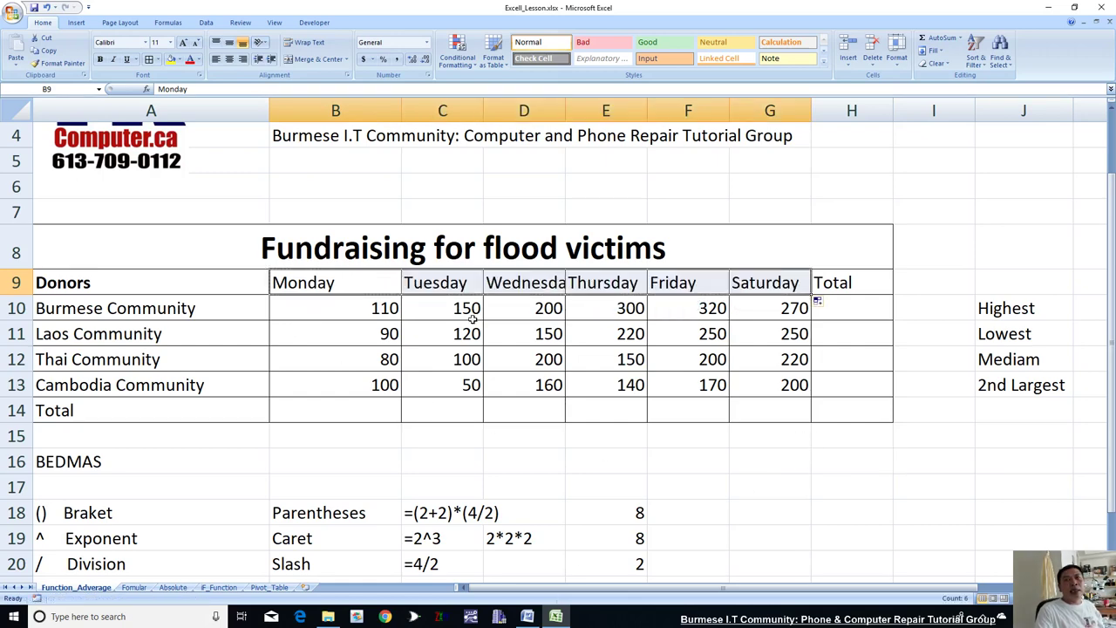
Step: Change B9 to Mon and fill Mon through Sat across B9:G9
{"action": "left_click", "coordinate": [322, 290]}
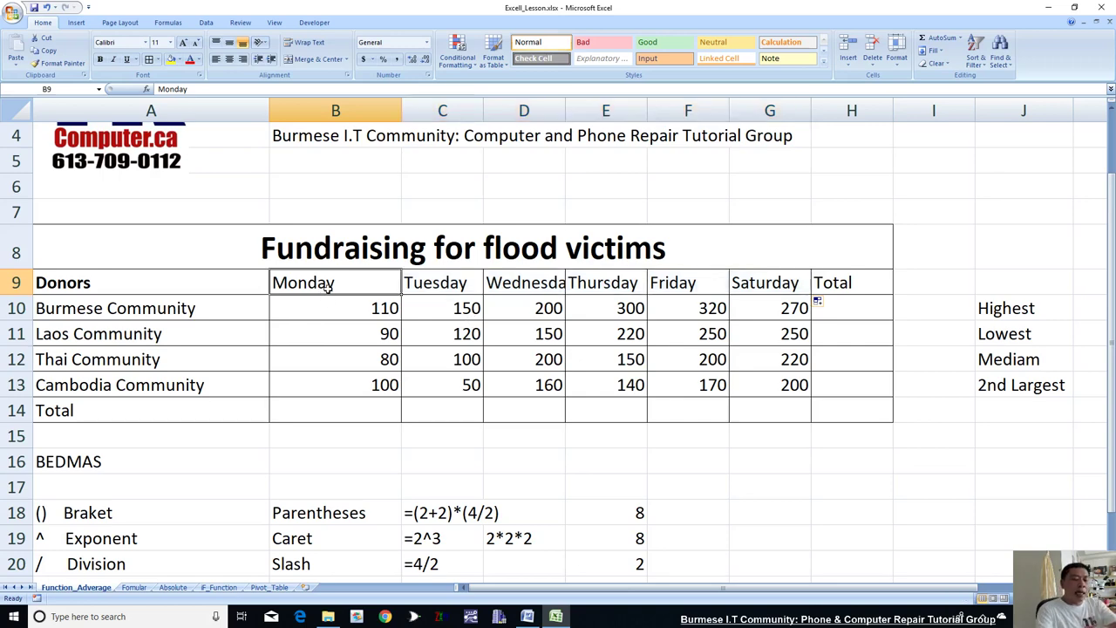
{"action": "type", "text": "Mo"}
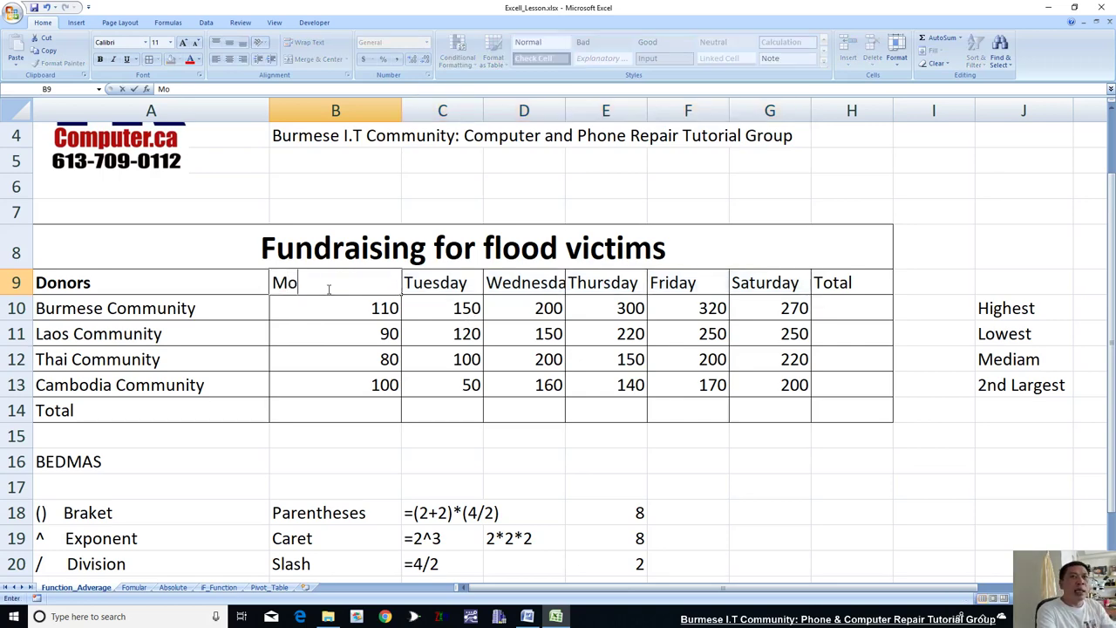
{"action": "type", "text": "m"}
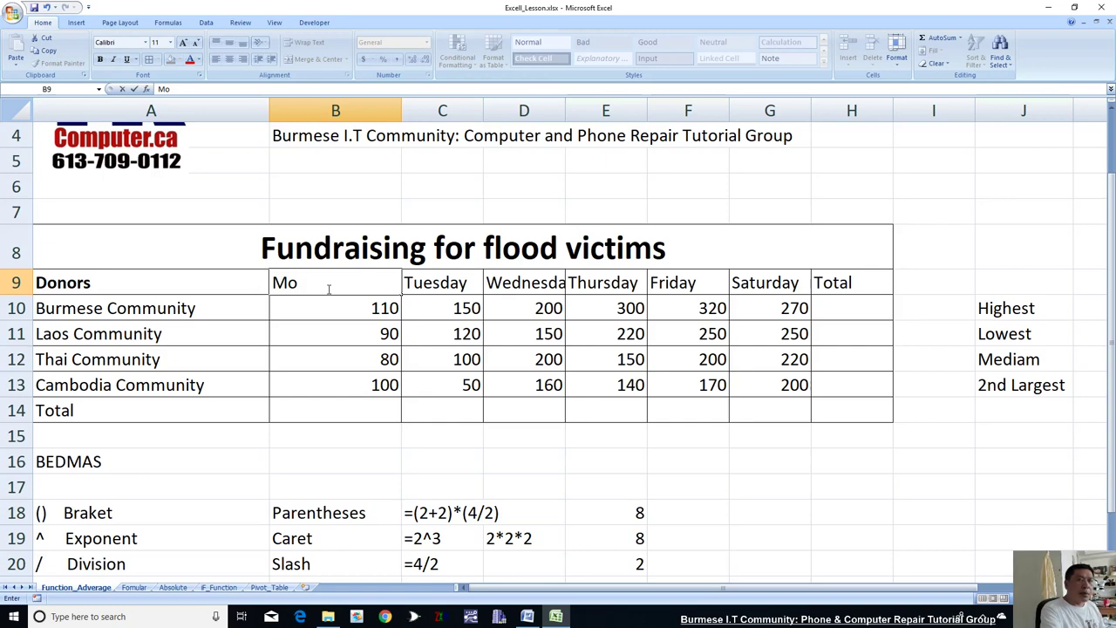
{"action": "type", "text": "n"}
{"action": "left_click", "coordinate": [555, 491]}
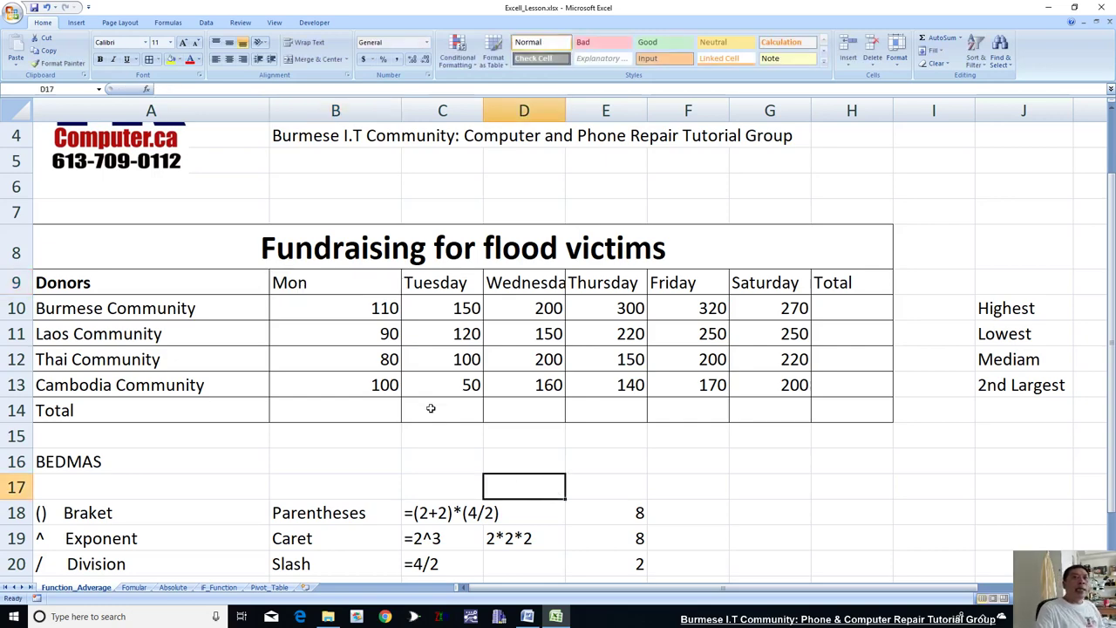
{"action": "left_click", "coordinate": [377, 287]}
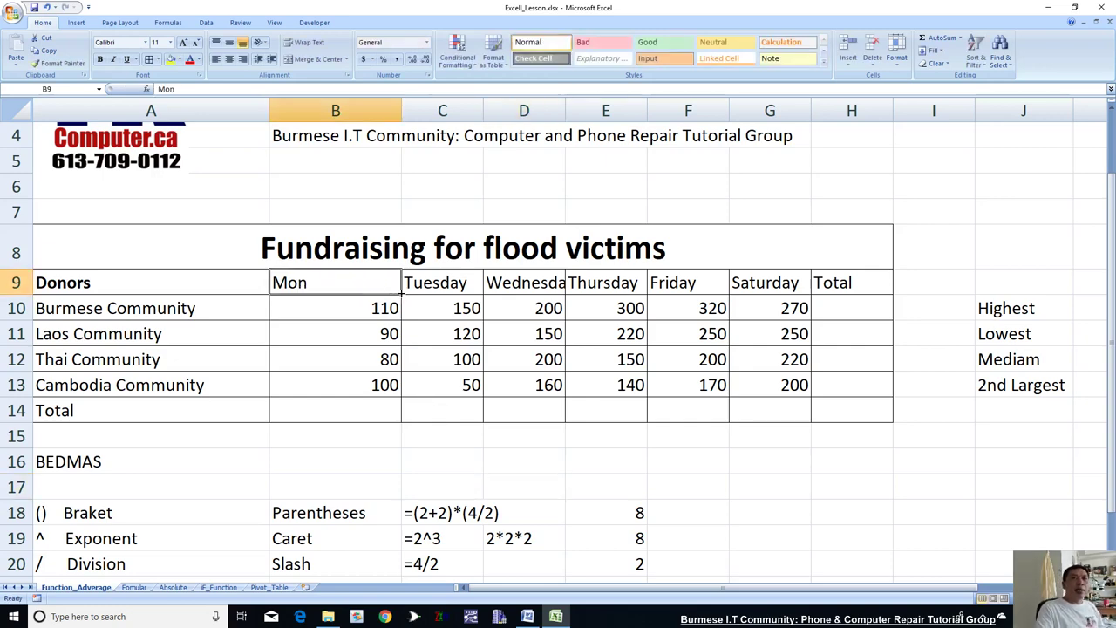
{"action": "mouse_move", "coordinate": [403, 294]}
{"action": "left_mouse_down"}
{"action": "mouse_move", "coordinate": [828, 301]}
{"action": "mouse_move", "coordinate": [818, 303]}
{"action": "left_mouse_up"}
{"action": "left_click", "coordinate": [710, 493]}
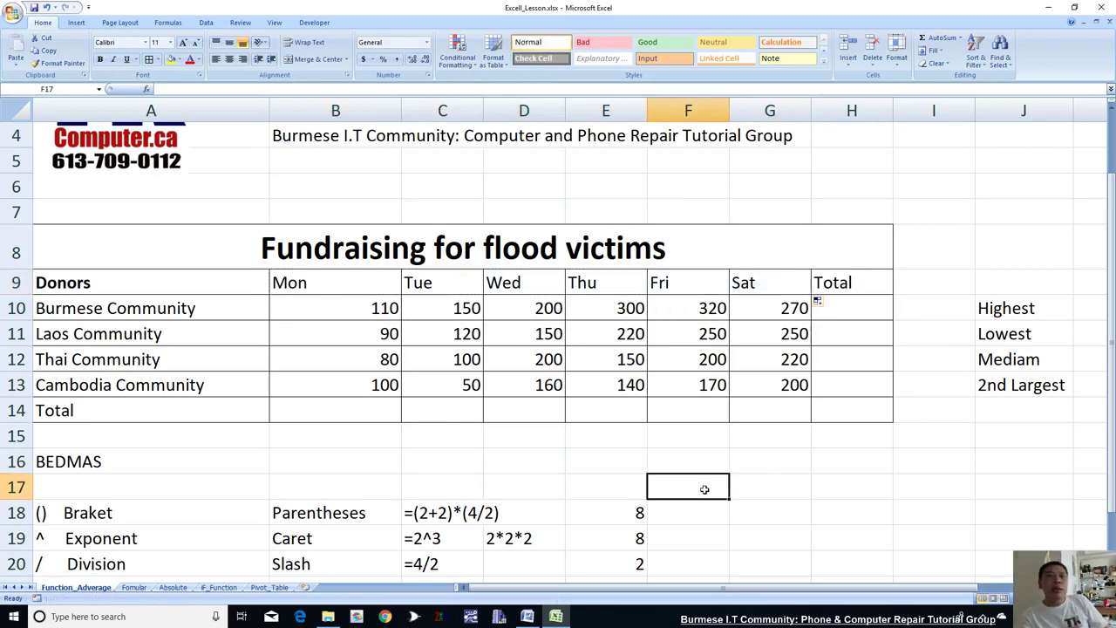
{"action": "left_click", "coordinate": [387, 416]}
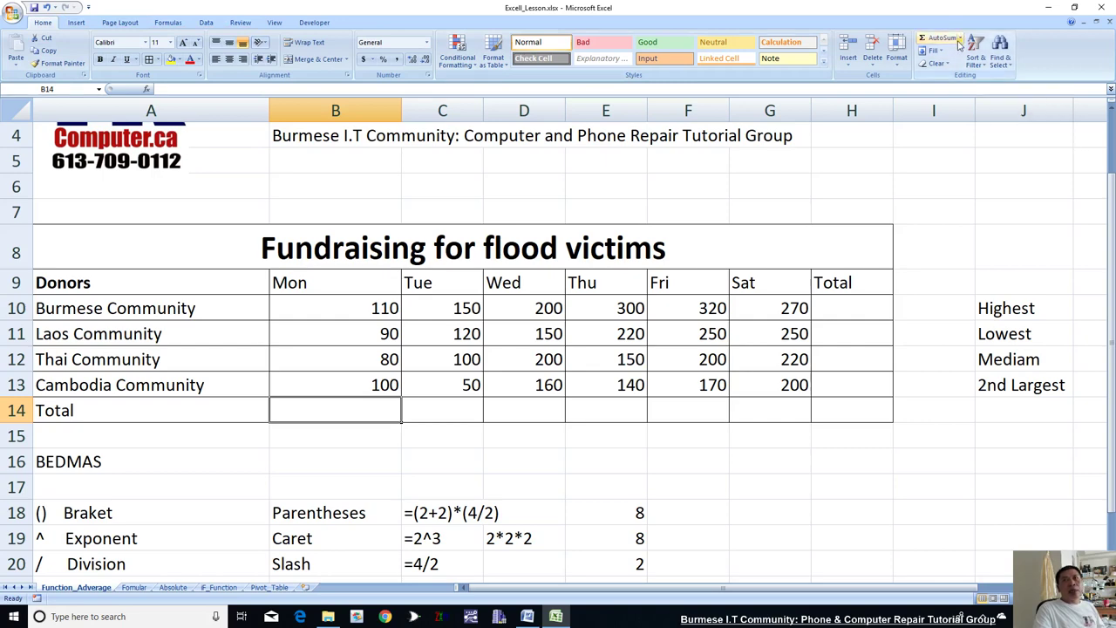
Step: Put =SUM(B10:B13) in B14 and fill it to G14, giving 380 through 940
{"action": "left_click", "coordinate": [959, 42]}
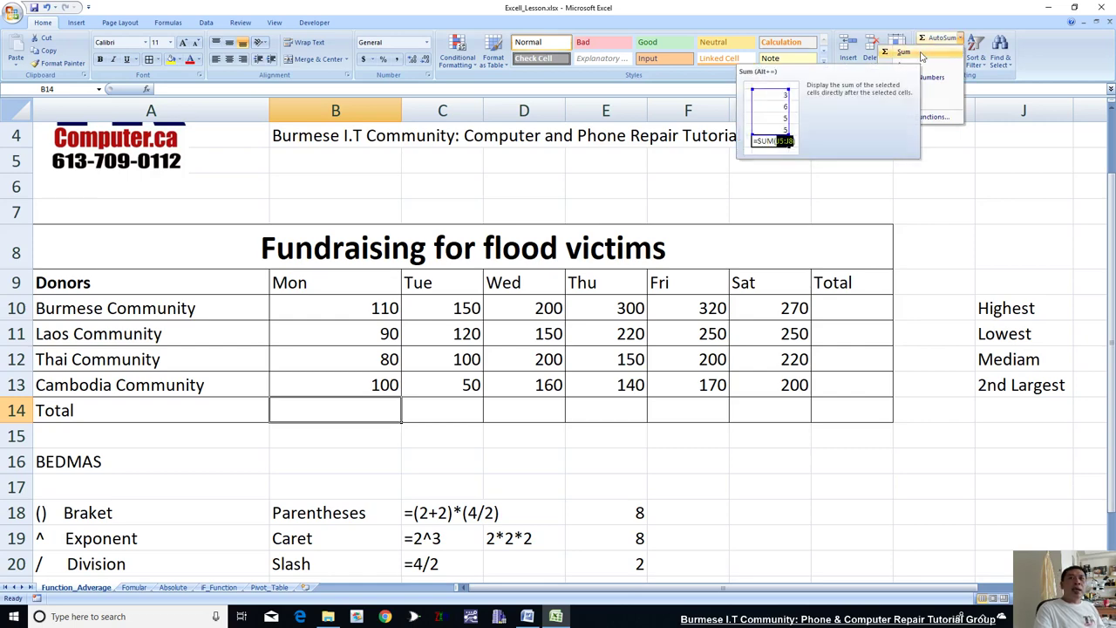
{"action": "left_click", "coordinate": [923, 55]}
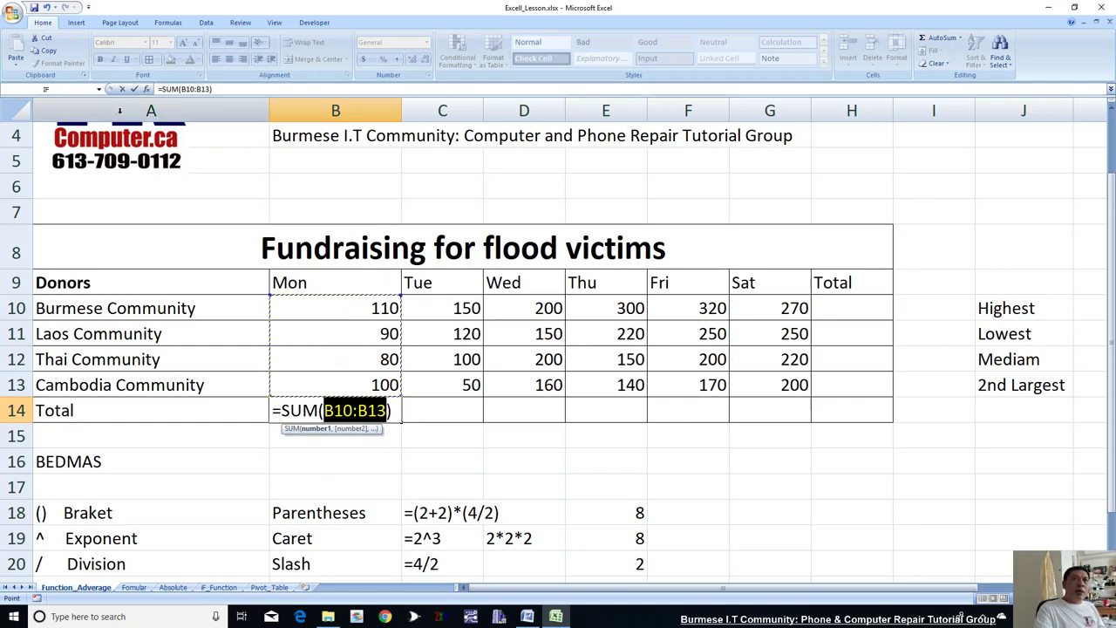
{"action": "left_click", "coordinate": [133, 89]}
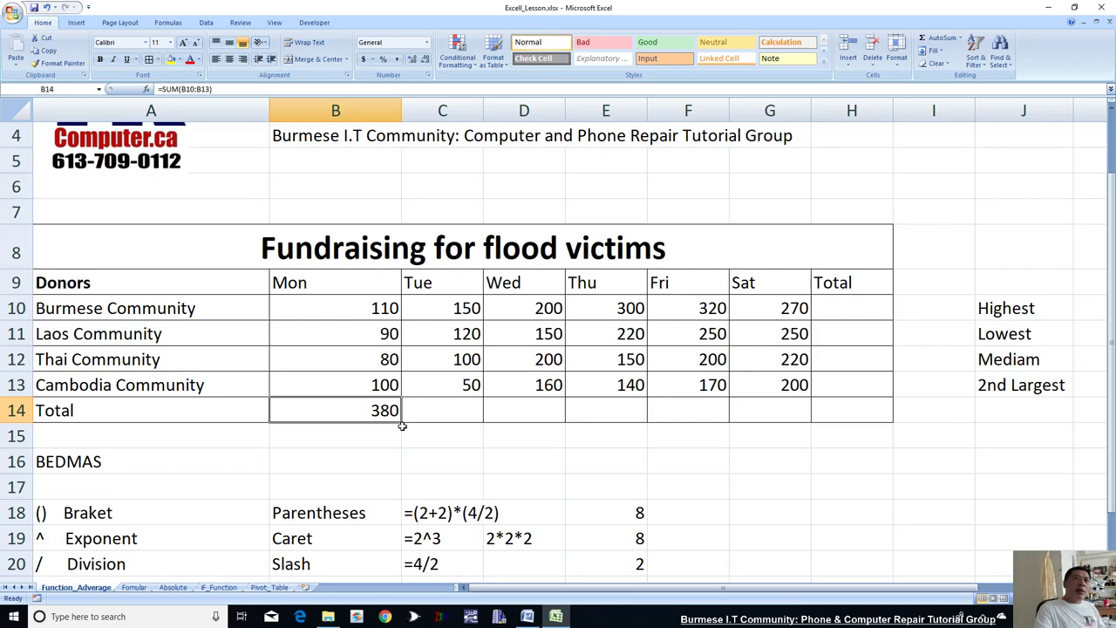
{"action": "left_click_drag", "start_coordinate": [403, 423], "coordinate": [403, 422]}
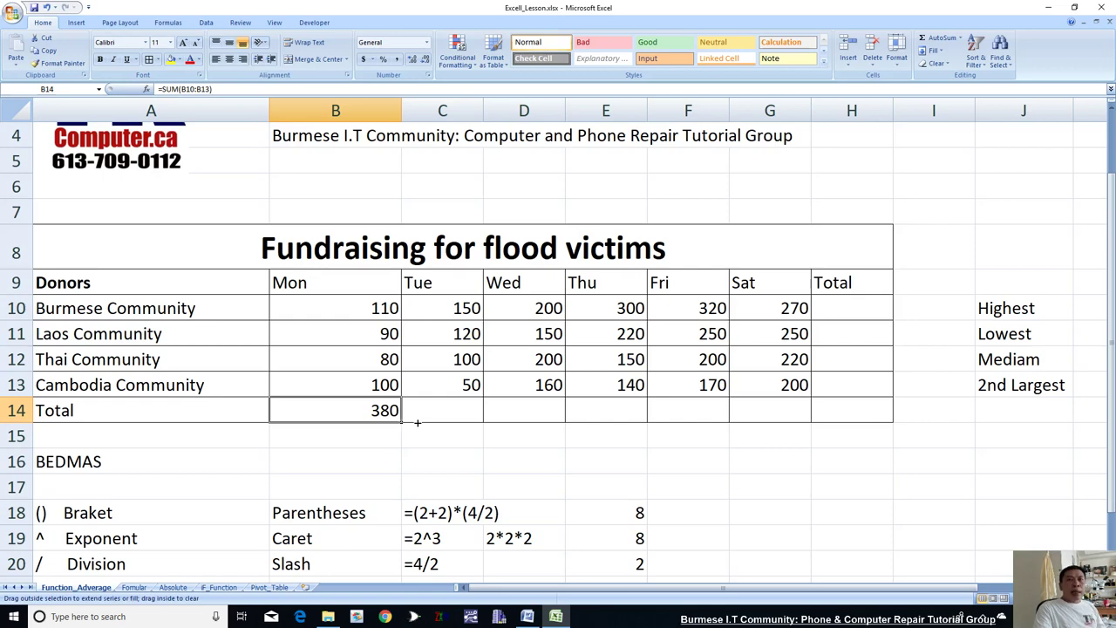
{"action": "left_click_drag", "start_coordinate": [418, 423], "coordinate": [839, 441]}
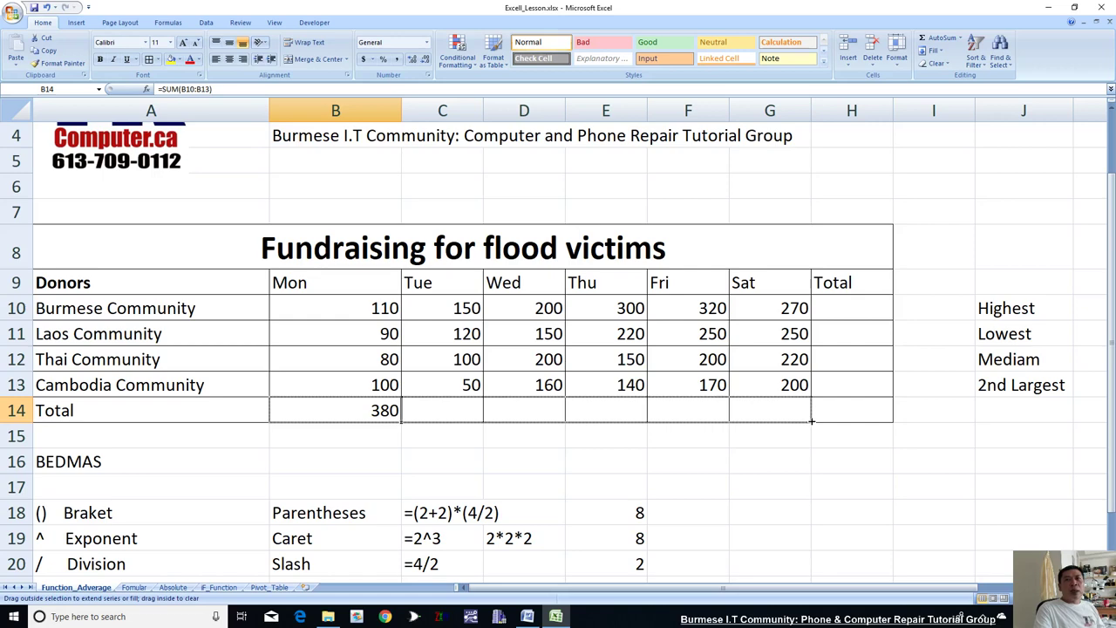
{"action": "left_click_drag", "start_coordinate": [811, 420], "coordinate": [813, 422]}
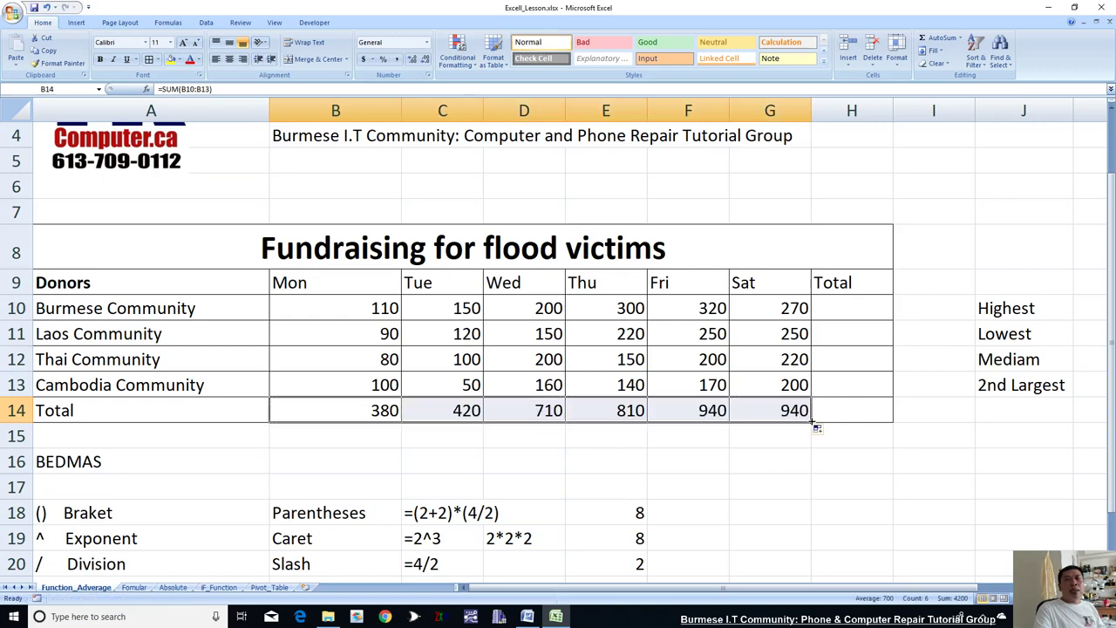
{"action": "left_click", "coordinate": [758, 518]}
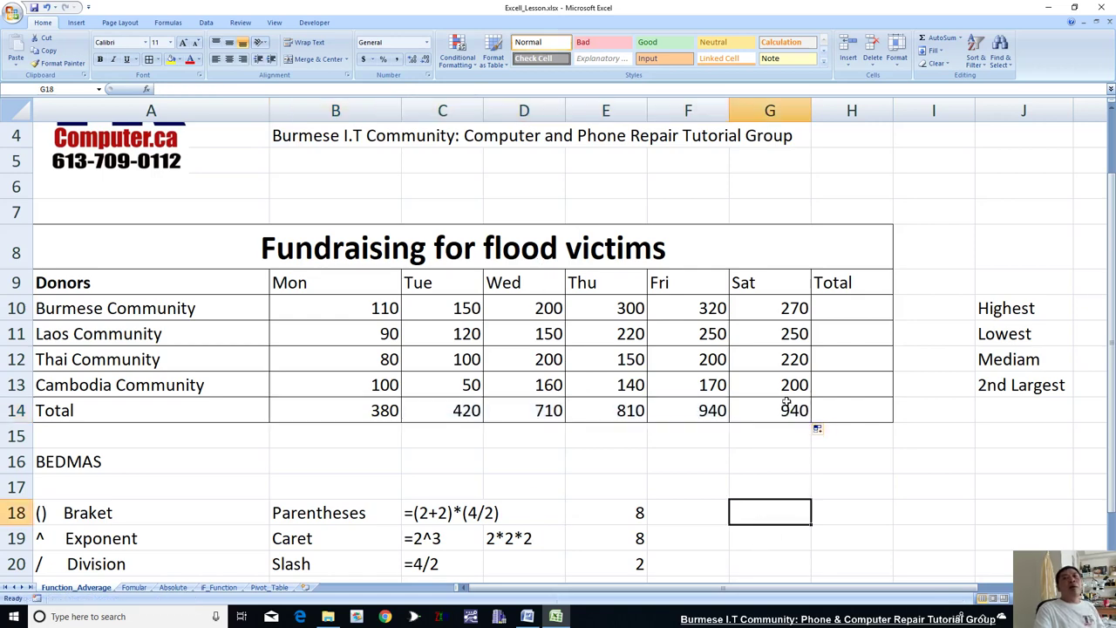
{"action": "left_click", "coordinate": [845, 316]}
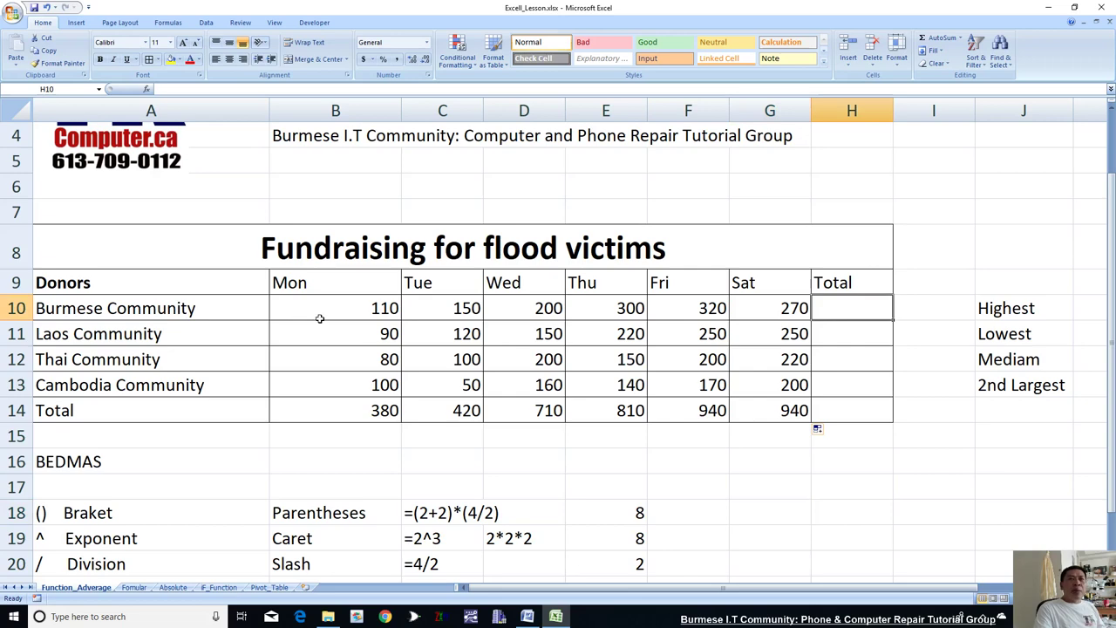
Step: Sum the Burmese Community row into H10 and fill it down to H14, reaching 4200
{"action": "left_click_drag", "start_coordinate": [308, 315], "coordinate": [760, 303]}
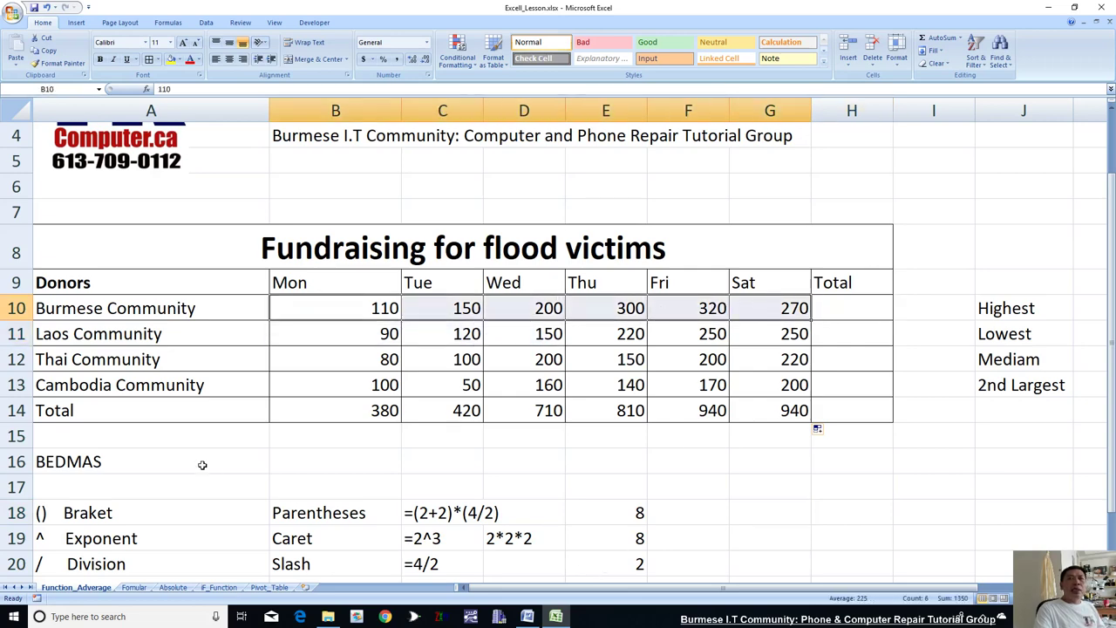
{"action": "left_click", "coordinate": [855, 311]}
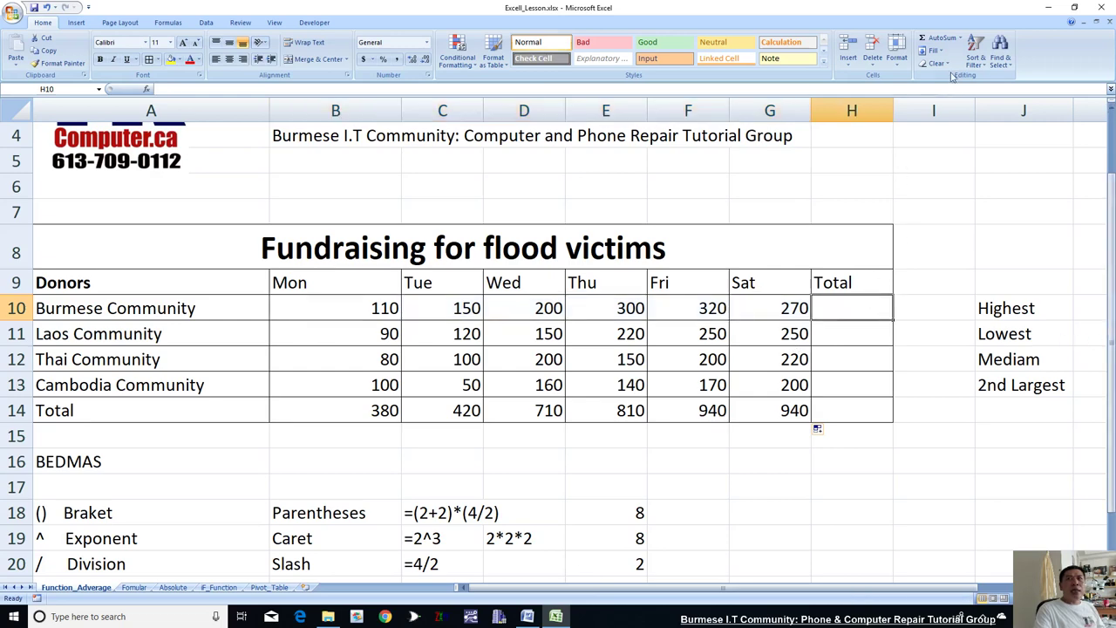
{"action": "left_click", "coordinate": [960, 39]}
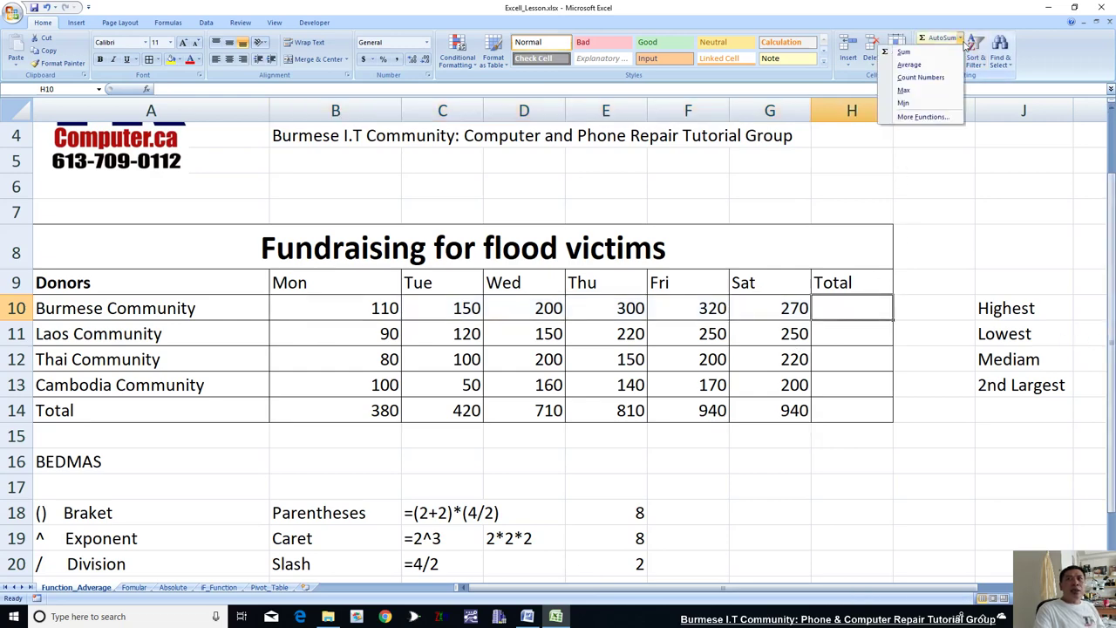
{"action": "left_click", "coordinate": [904, 52]}
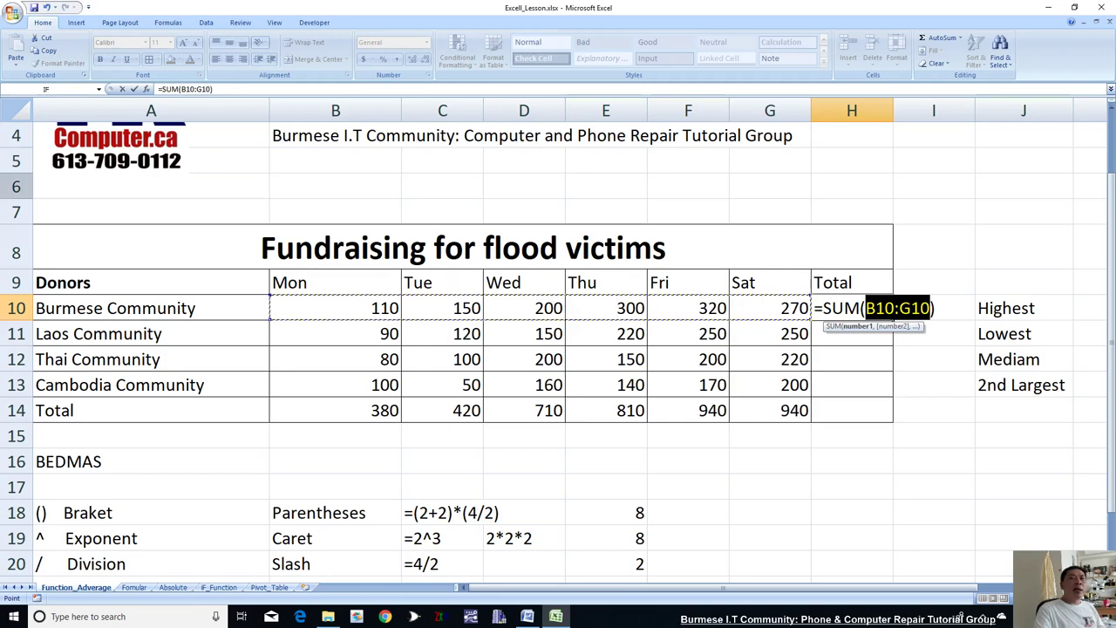
{"action": "left_click", "coordinate": [133, 89]}
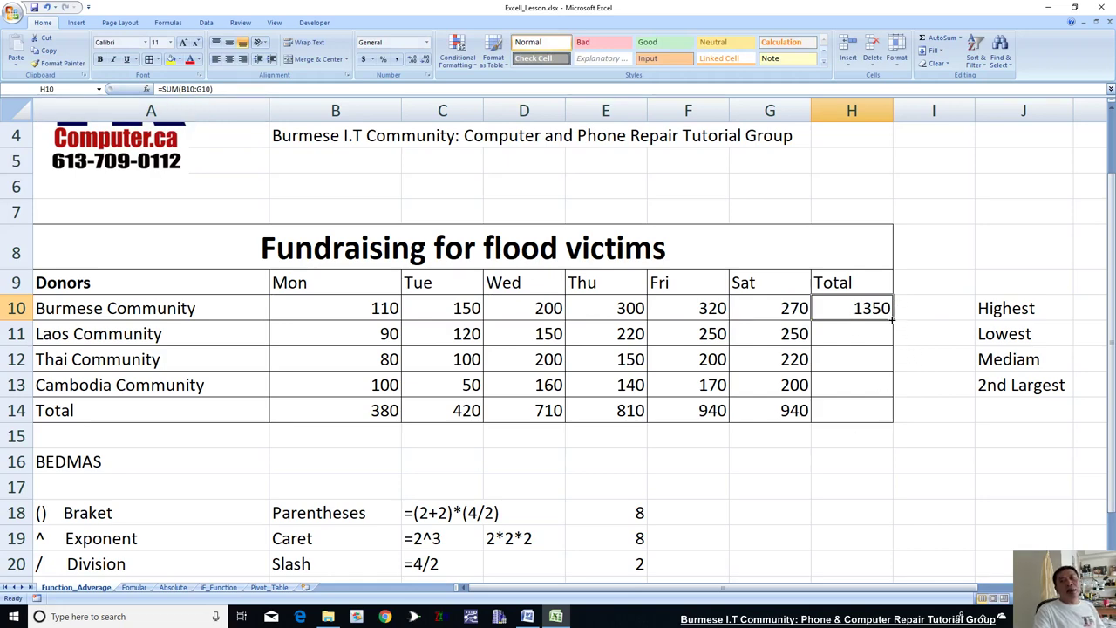
{"action": "left_click_drag", "start_coordinate": [891, 320], "coordinate": [895, 393]}
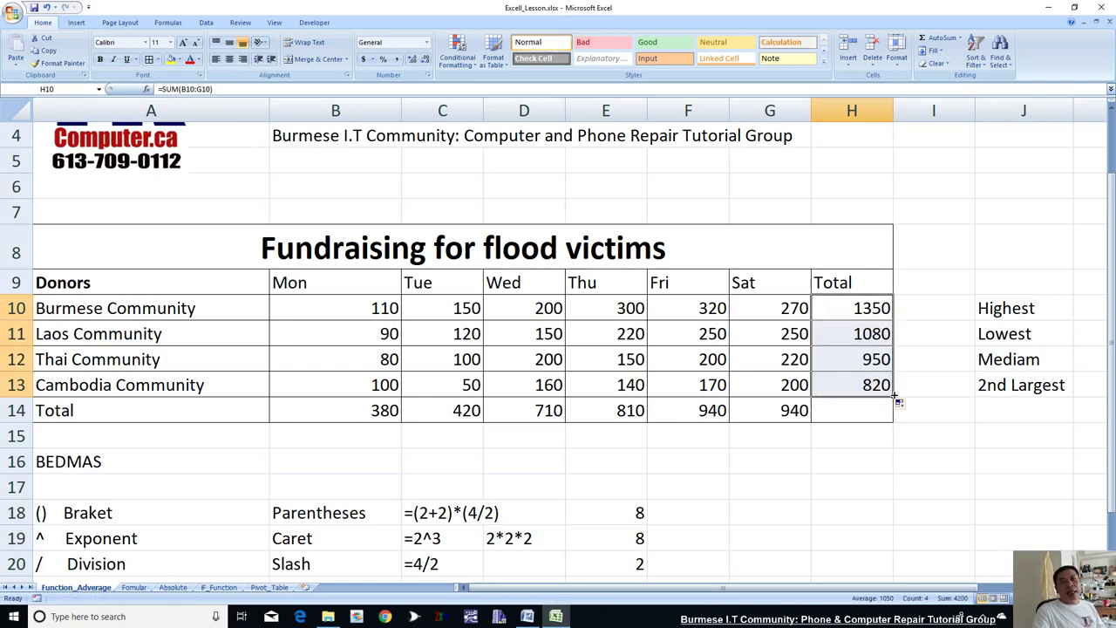
{"action": "left_click_drag", "start_coordinate": [894, 397], "coordinate": [894, 421]}
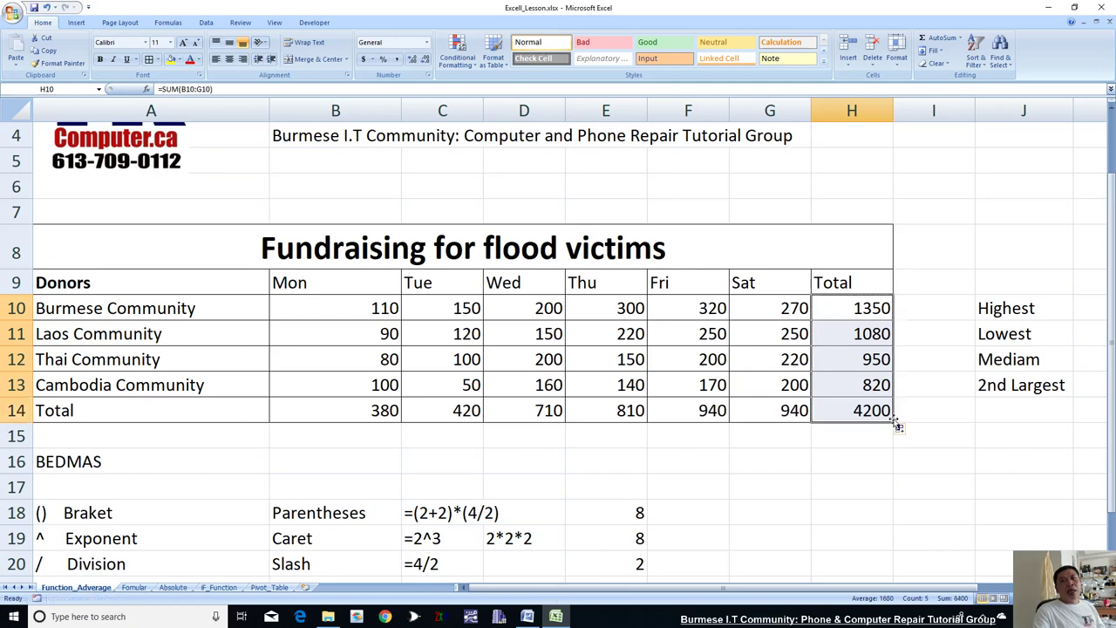
{"action": "left_click", "coordinate": [863, 478]}
{"action": "left_click", "coordinate": [855, 413]}
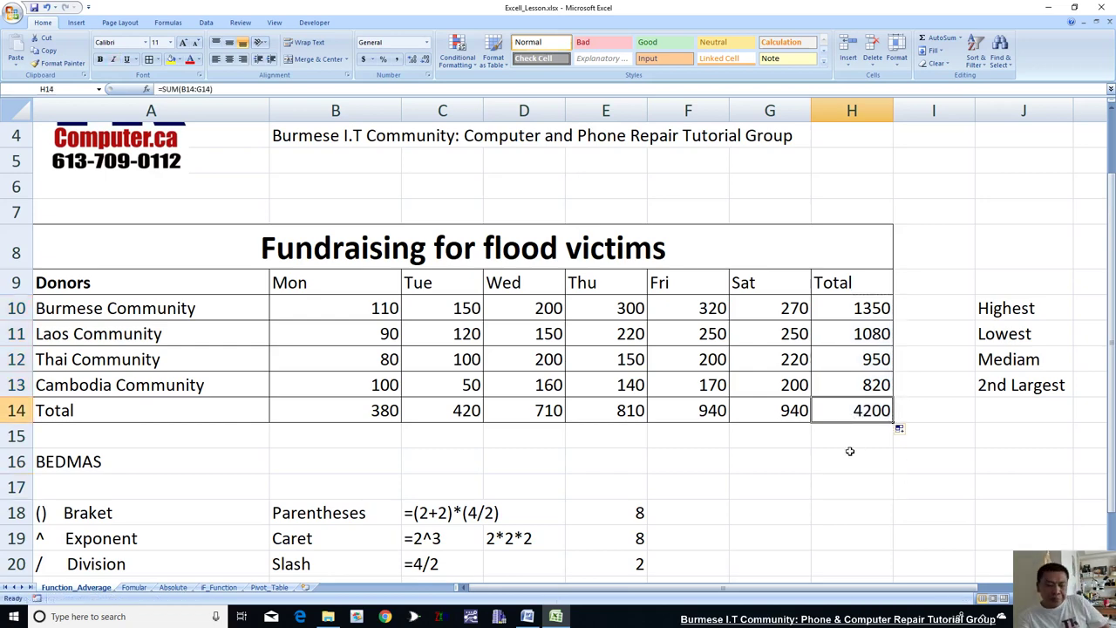
Step: Delete the existing totals in H10:H14 and B14:G14
{"action": "key", "text": "Delete"}
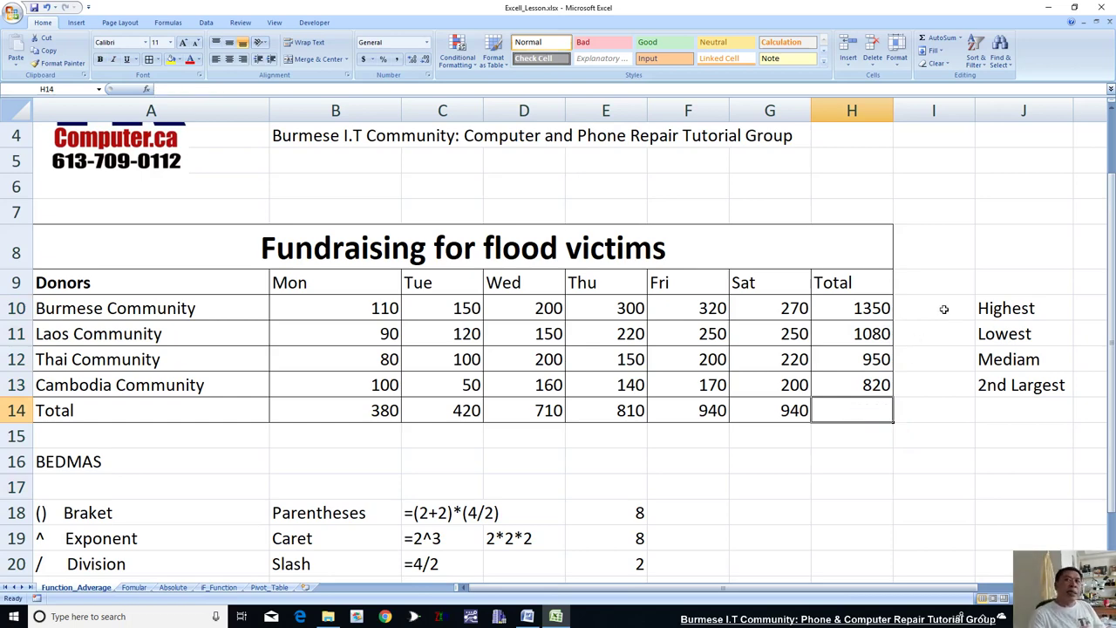
{"action": "left_click", "coordinate": [940, 308]}
{"action": "mouse_move", "coordinate": [869, 310]}
{"action": "left_mouse_down"}
{"action": "mouse_move", "coordinate": [872, 381]}
{"action": "mouse_move", "coordinate": [491, 438]}
{"action": "mouse_move", "coordinate": [362, 417]}
{"action": "left_mouse_up"}
{"action": "key", "text": "Delete"}
{"action": "key", "text": "Delete"}
{"action": "left_click", "coordinate": [452, 461]}
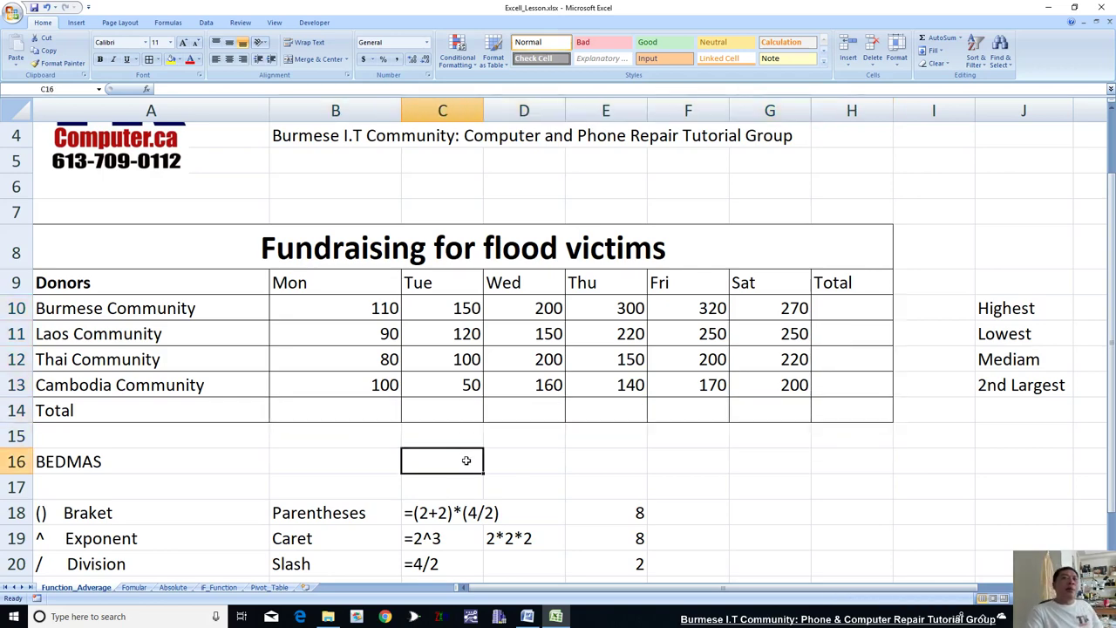
Step: Select B10:H14 and apply AutoSum Sum to regenerate all row and column totals
{"action": "left_click_drag", "start_coordinate": [309, 315], "coordinate": [838, 412]}
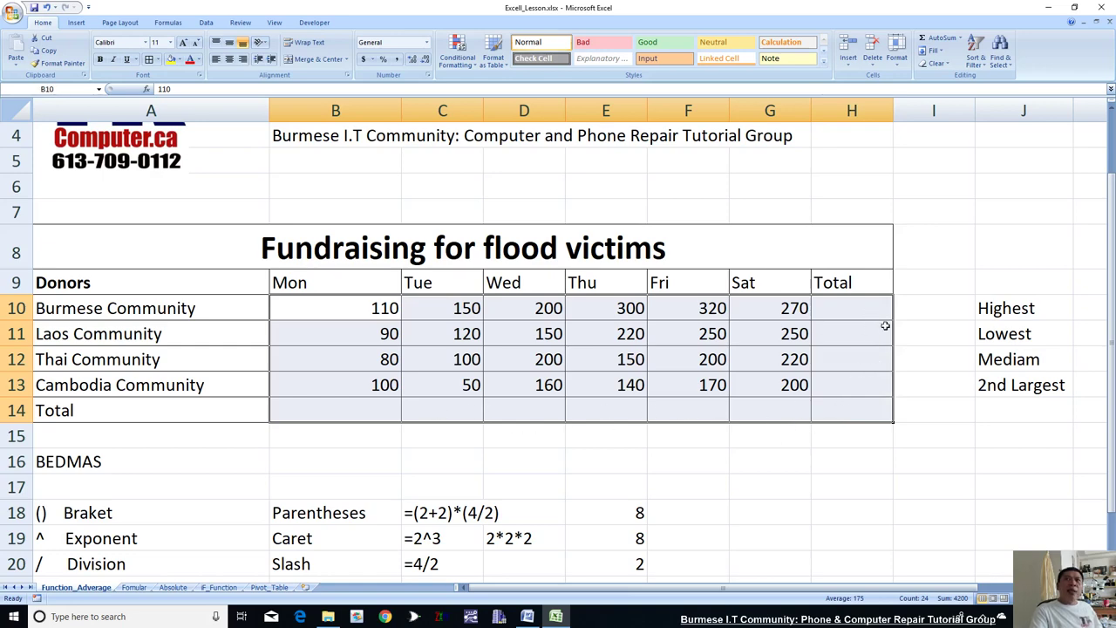
{"action": "left_click", "coordinate": [960, 38]}
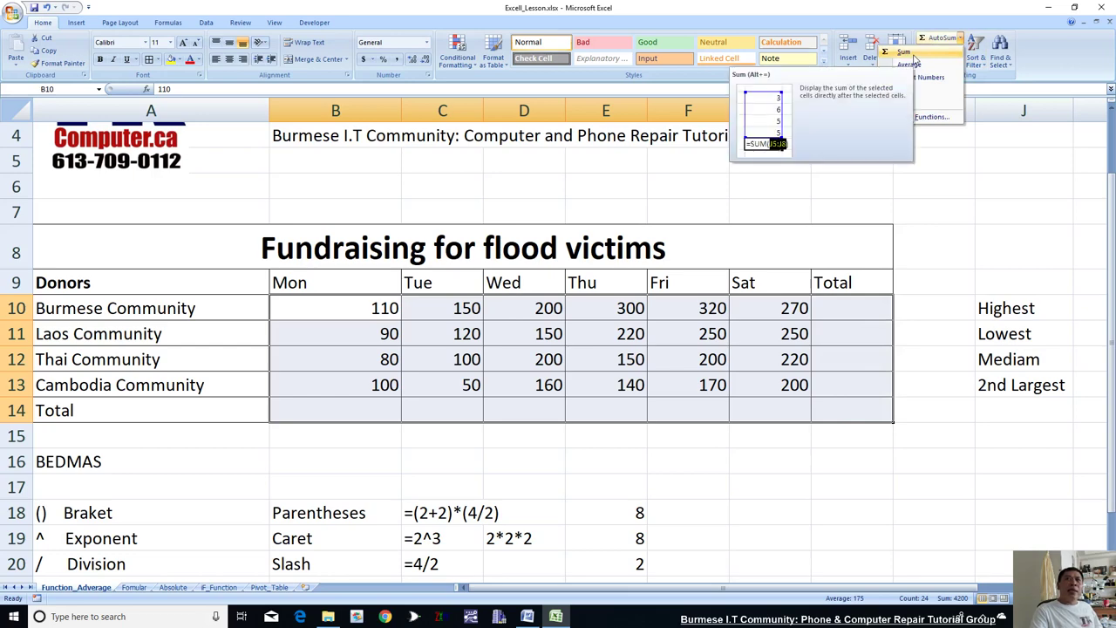
{"action": "left_click", "coordinate": [912, 54]}
{"action": "left_click", "coordinate": [951, 486]}
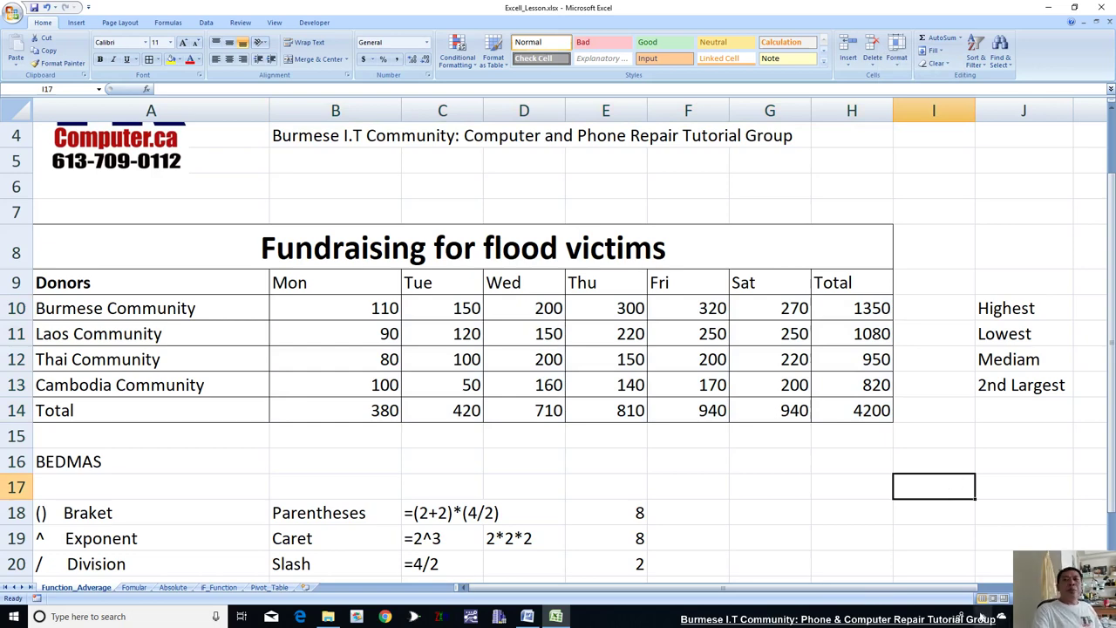
Step: Delete the grand total in H14
{"action": "scroll", "coordinate": [1000, 593], "scroll_direction": "right", "scroll_amount": 1}
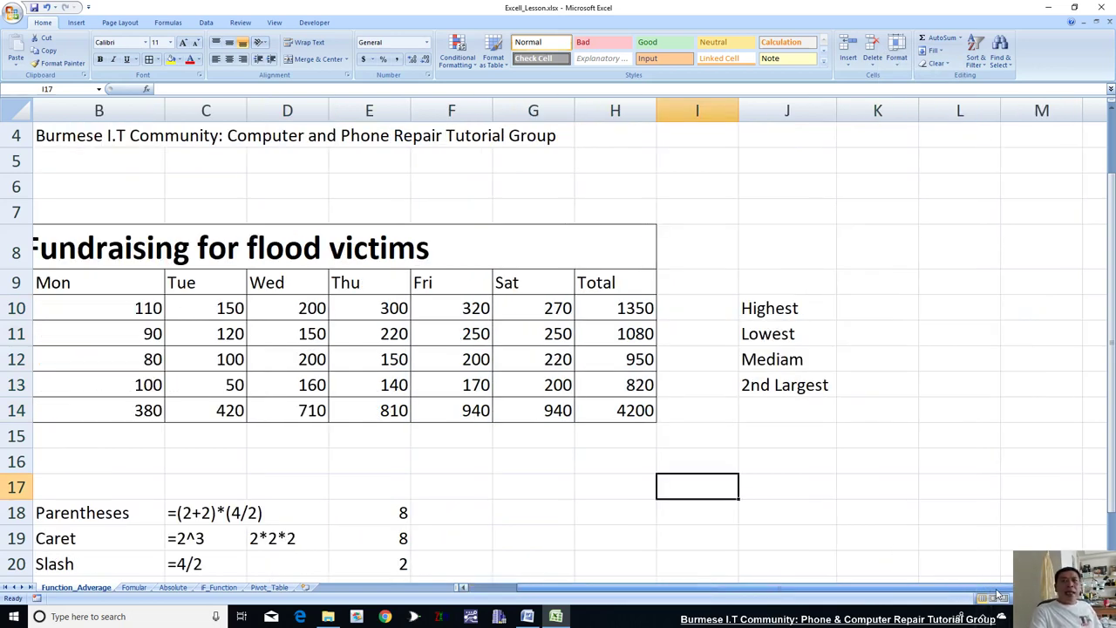
{"action": "left_click", "coordinate": [619, 413]}
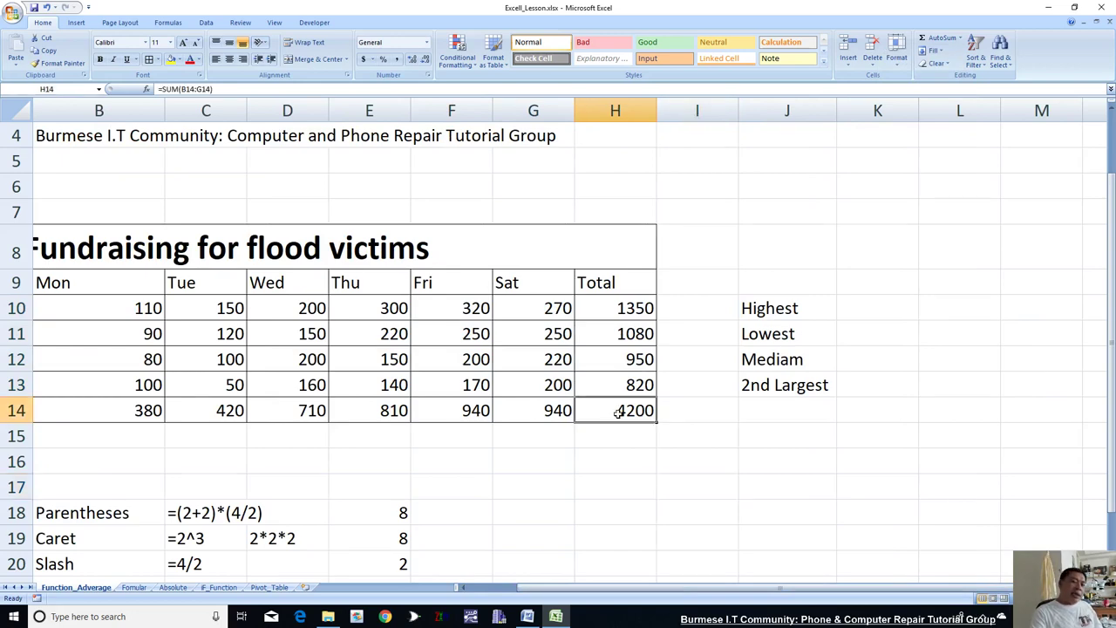
{"action": "key", "text": "Delete"}
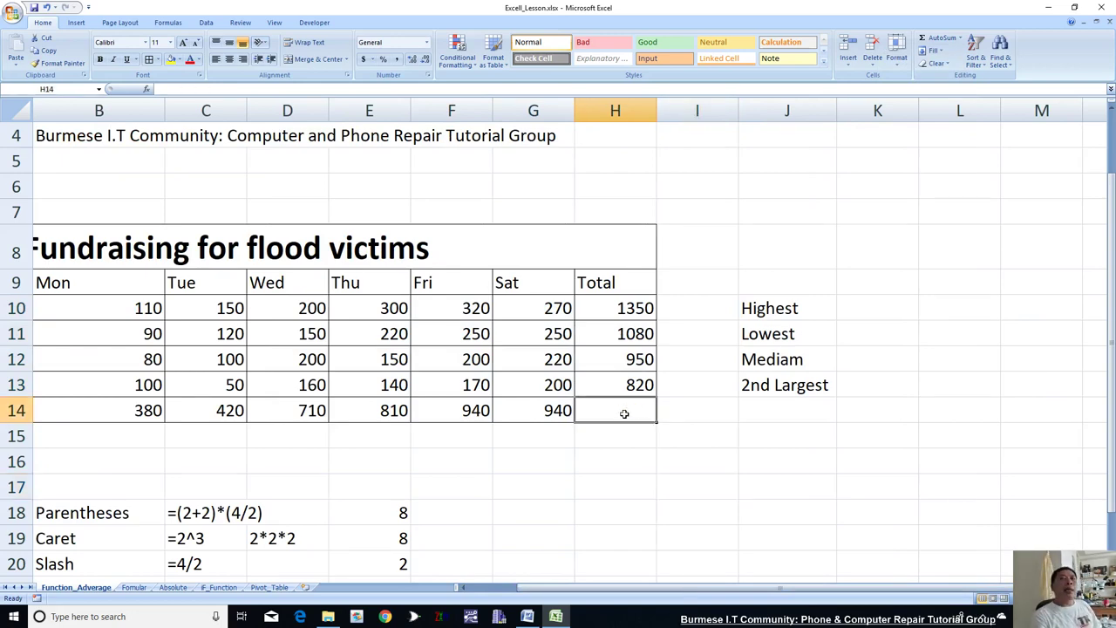
{"action": "left_click", "coordinate": [865, 312]}
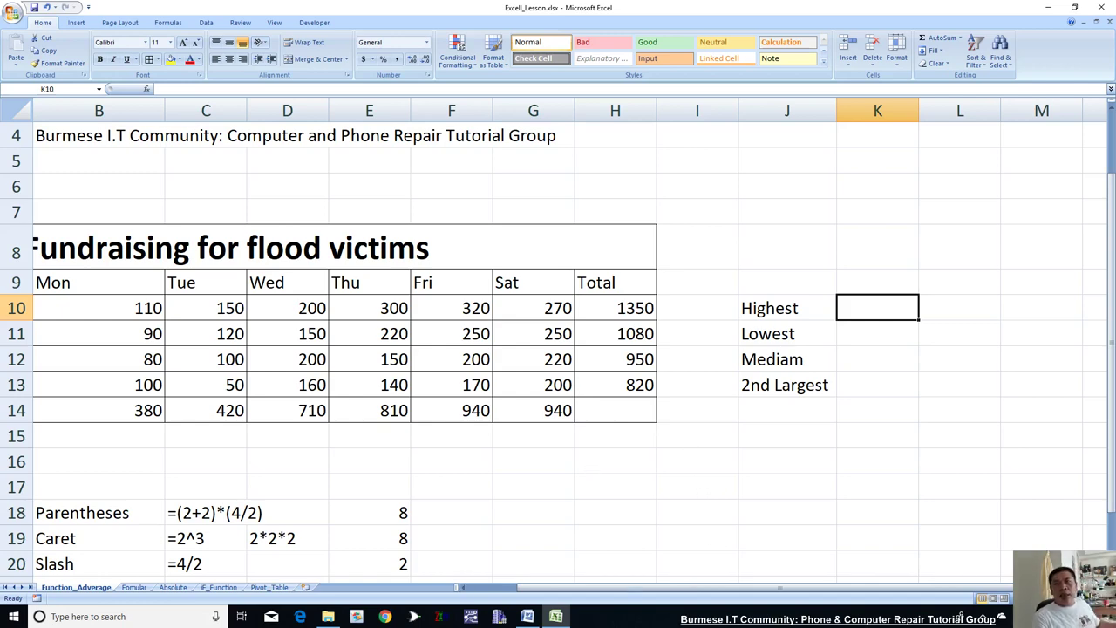
Step: Check the SUM formulas of the four donor totals in H10:H13
{"action": "scroll", "coordinate": [558, 340], "scroll_direction": "down", "scroll_amount": 1}
{"action": "scroll", "coordinate": [558, 340], "scroll_direction": "down", "scroll_amount": 1}
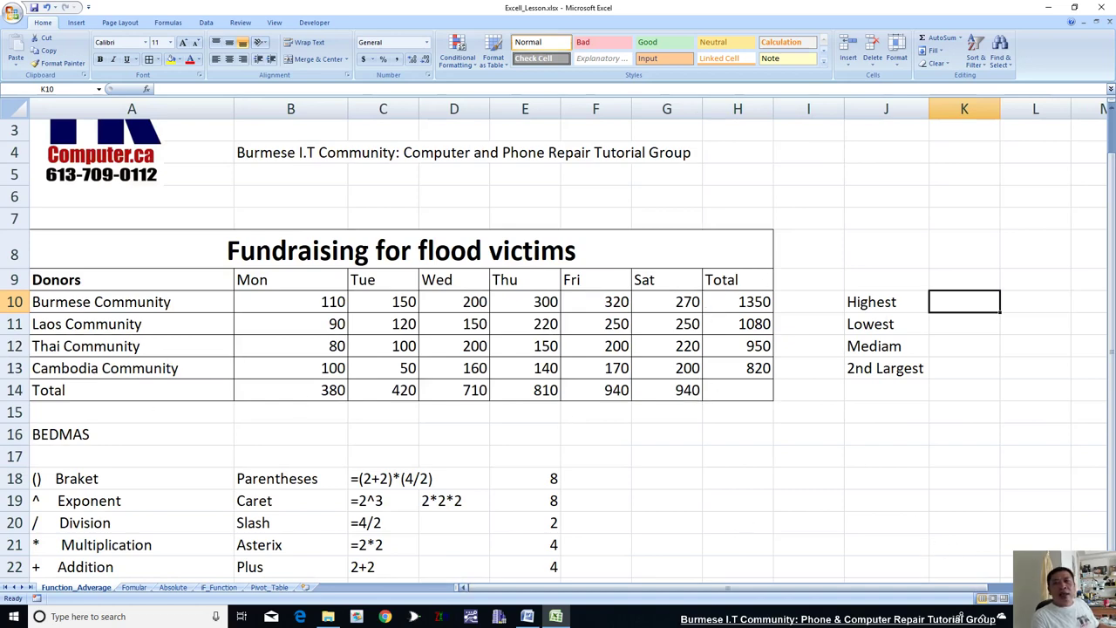
{"action": "scroll", "coordinate": [558, 340], "scroll_direction": "up", "scroll_amount": 1}
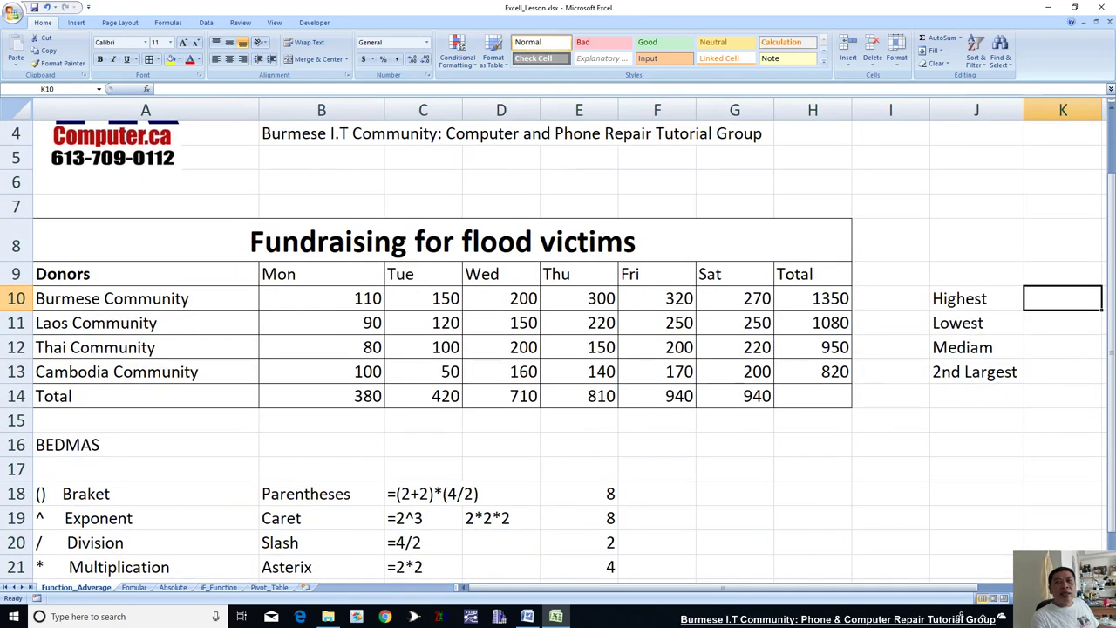
{"action": "scroll", "coordinate": [558, 340], "scroll_direction": "up", "scroll_amount": 1}
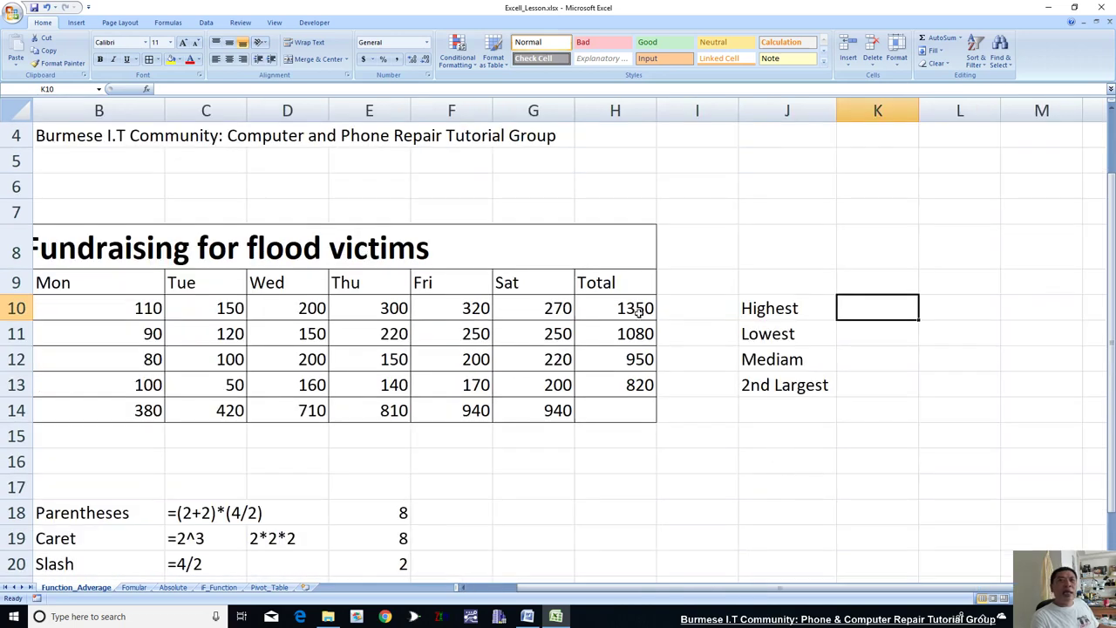
{"action": "left_click_drag", "start_coordinate": [638, 312], "coordinate": [651, 377]}
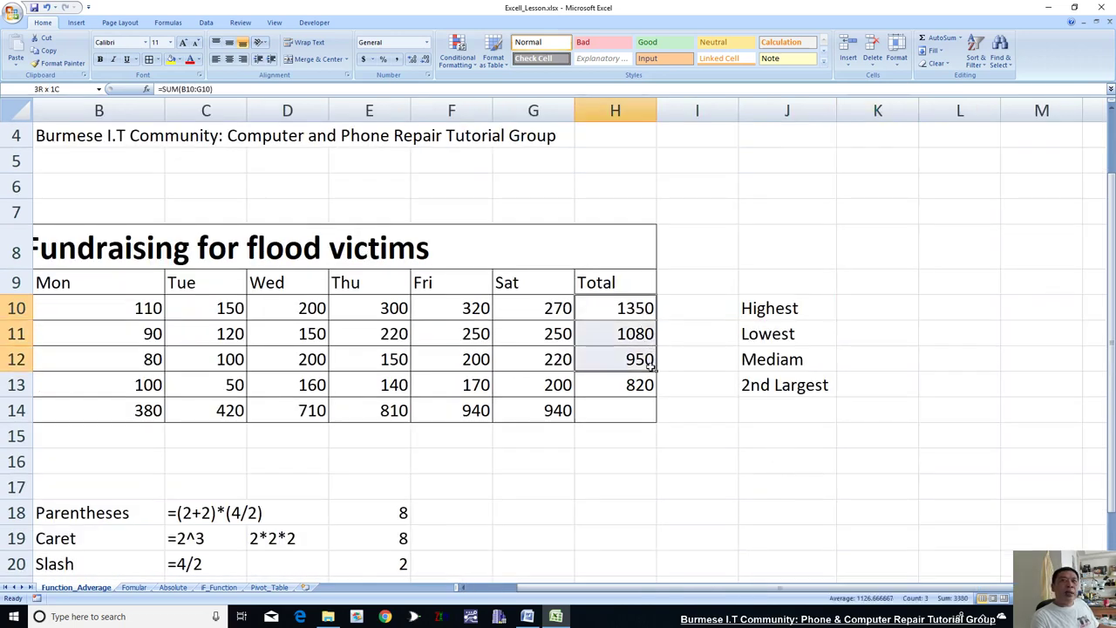
{"action": "left_click", "coordinate": [637, 310]}
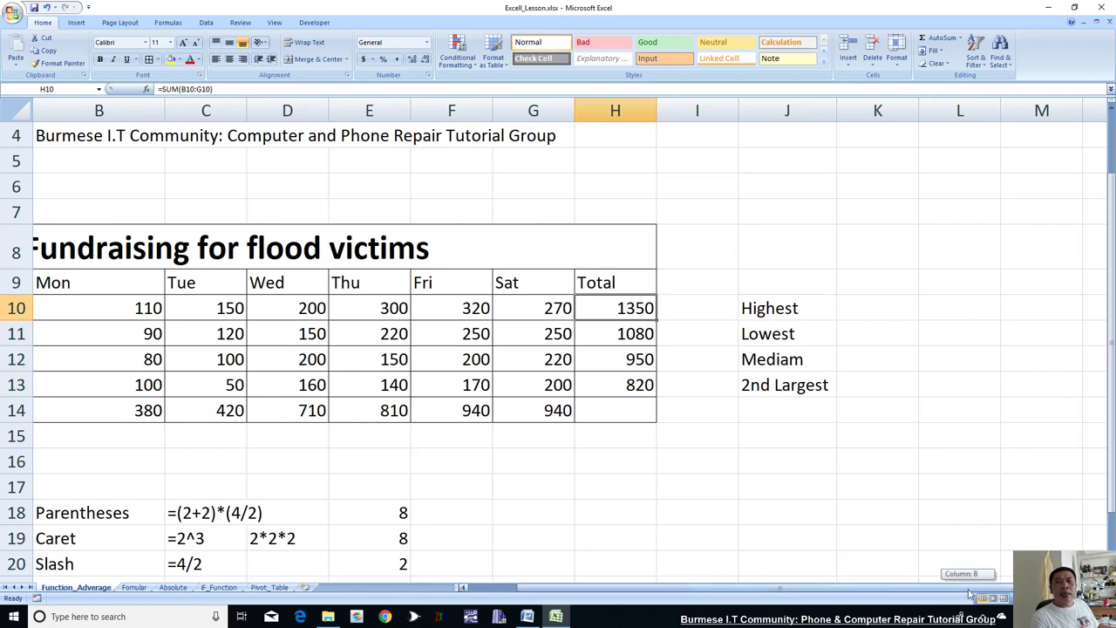
{"action": "left_click", "coordinate": [463, 587]}
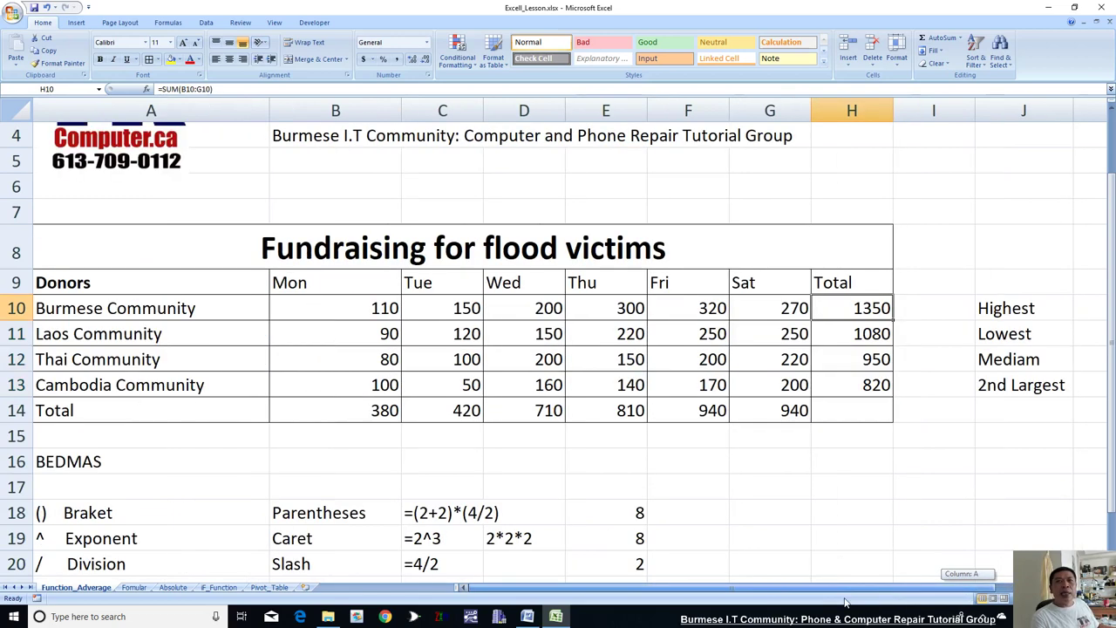
{"action": "left_click", "coordinate": [851, 337]}
{"action": "left_click", "coordinate": [865, 364]}
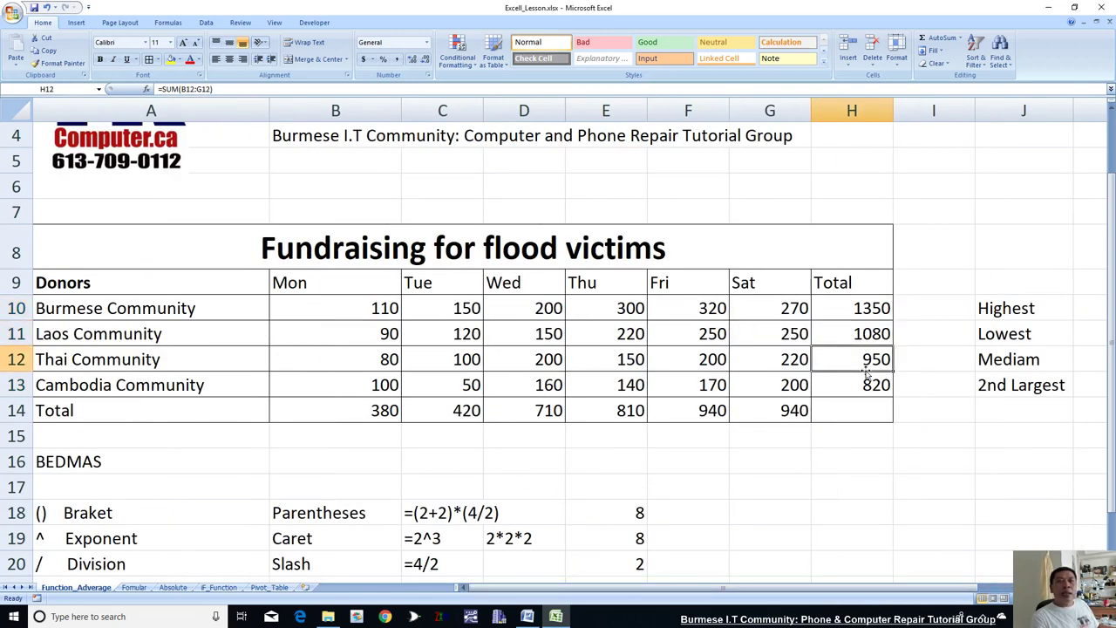
{"action": "left_click", "coordinate": [866, 387]}
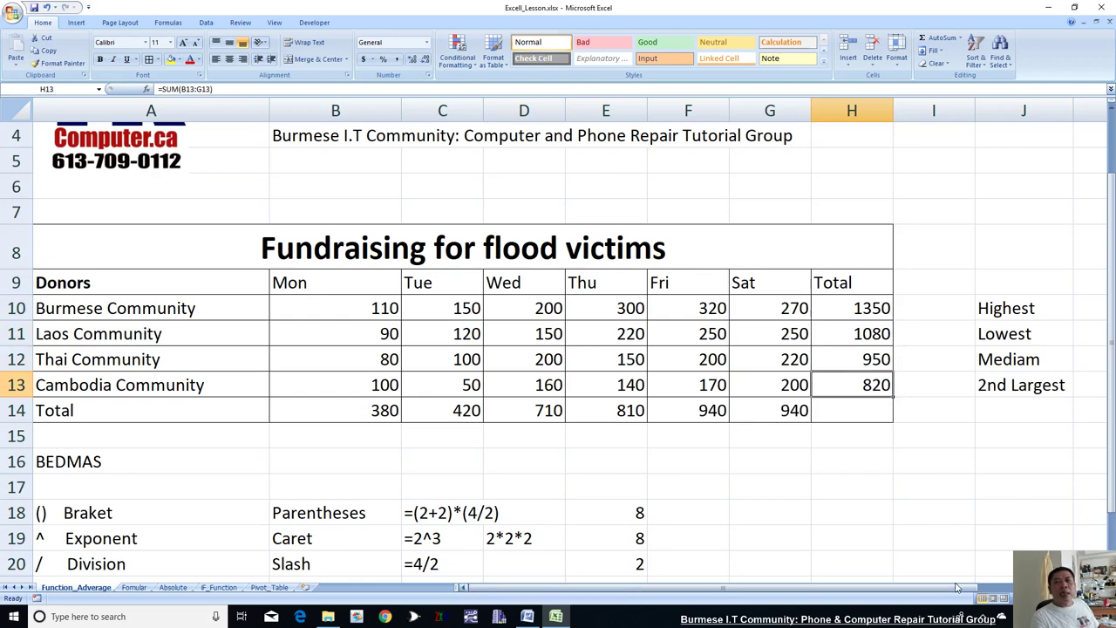
{"action": "left_click_drag", "start_coordinate": [957, 588], "coordinate": [968, 588]}
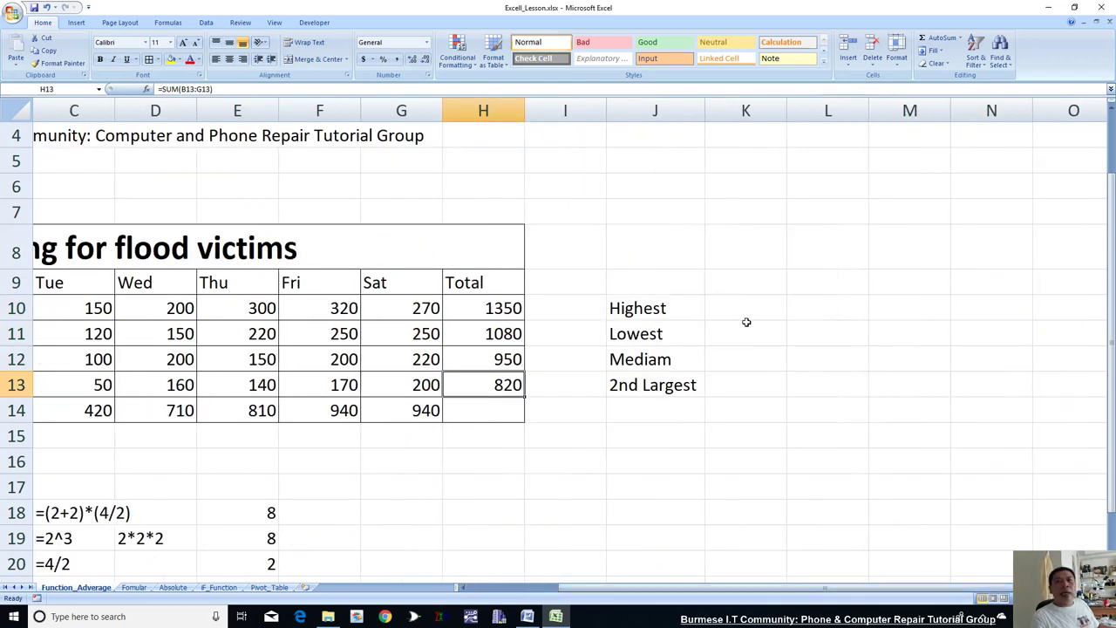
Step: Enter =MAX(H10:H13) in K10, returning the highest donor total of 1350
{"action": "left_click", "coordinate": [746, 319]}
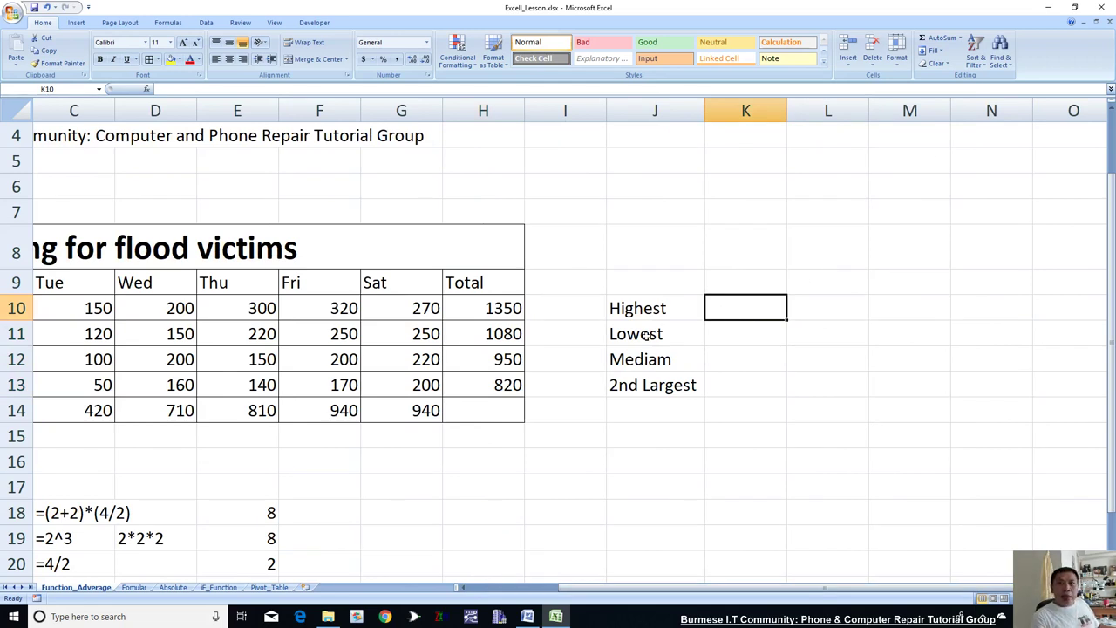
{"action": "left_click", "coordinate": [960, 39]}
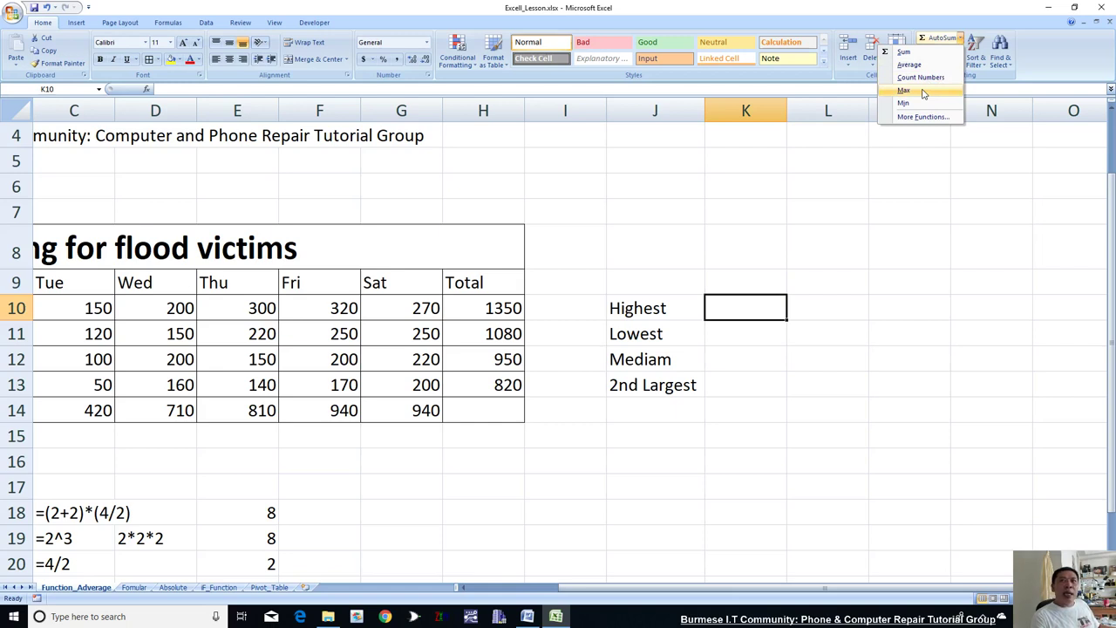
{"action": "left_click", "coordinate": [905, 91]}
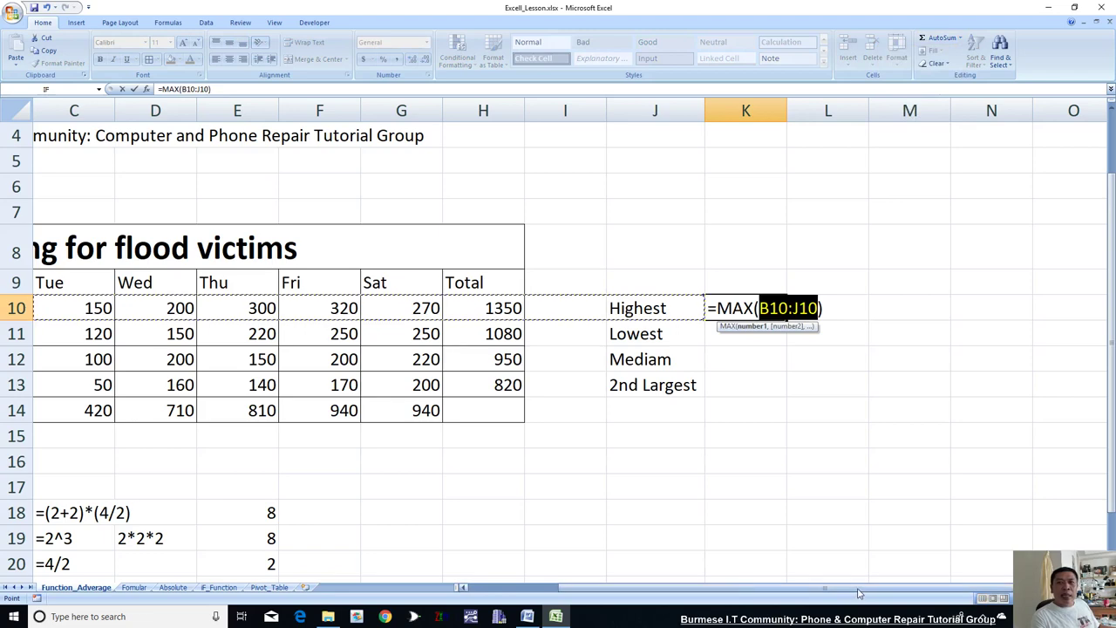
{"action": "scroll", "coordinate": [859, 593], "scroll_direction": "left", "scroll_amount": 2}
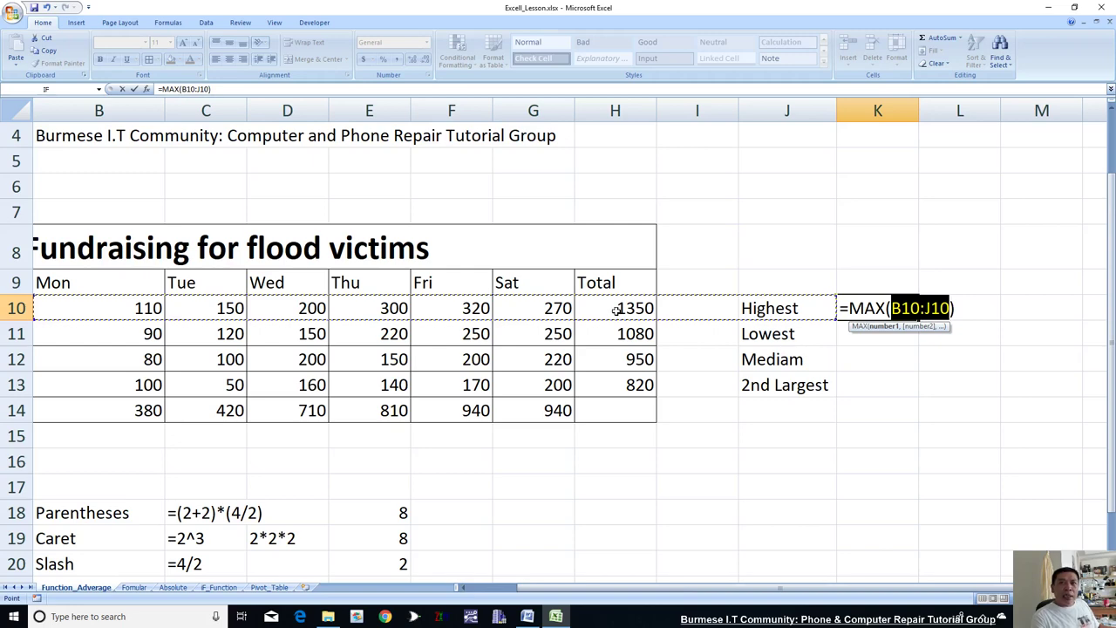
{"action": "left_click_drag", "start_coordinate": [616, 310], "coordinate": [614, 386]}
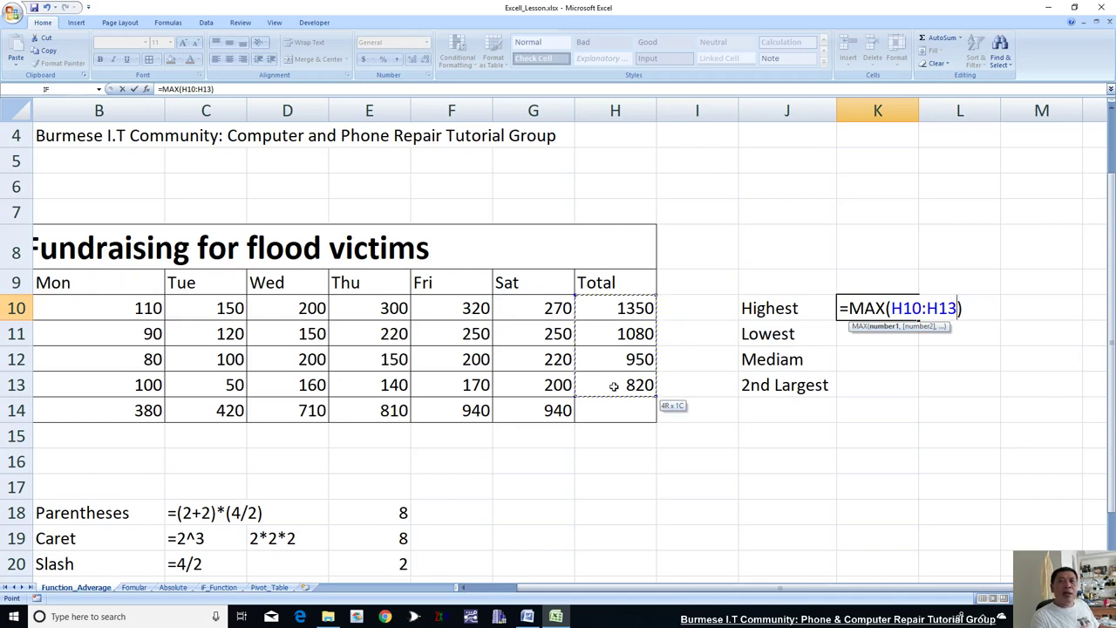
{"action": "left_click_drag", "start_coordinate": [614, 386], "coordinate": [614, 386]}
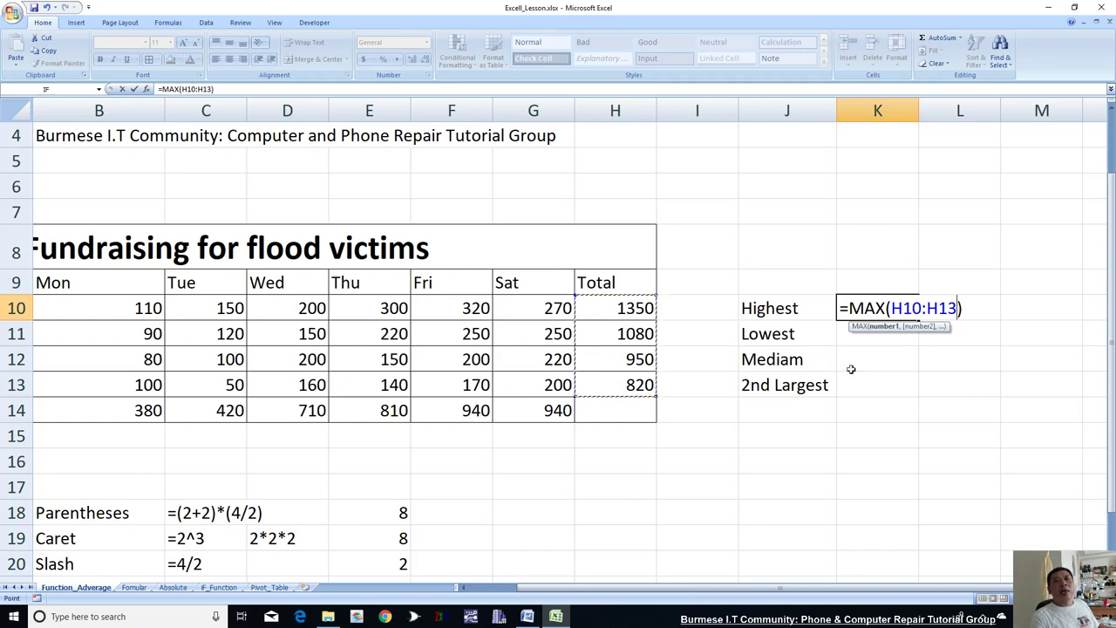
{"action": "left_click", "coordinate": [135, 90]}
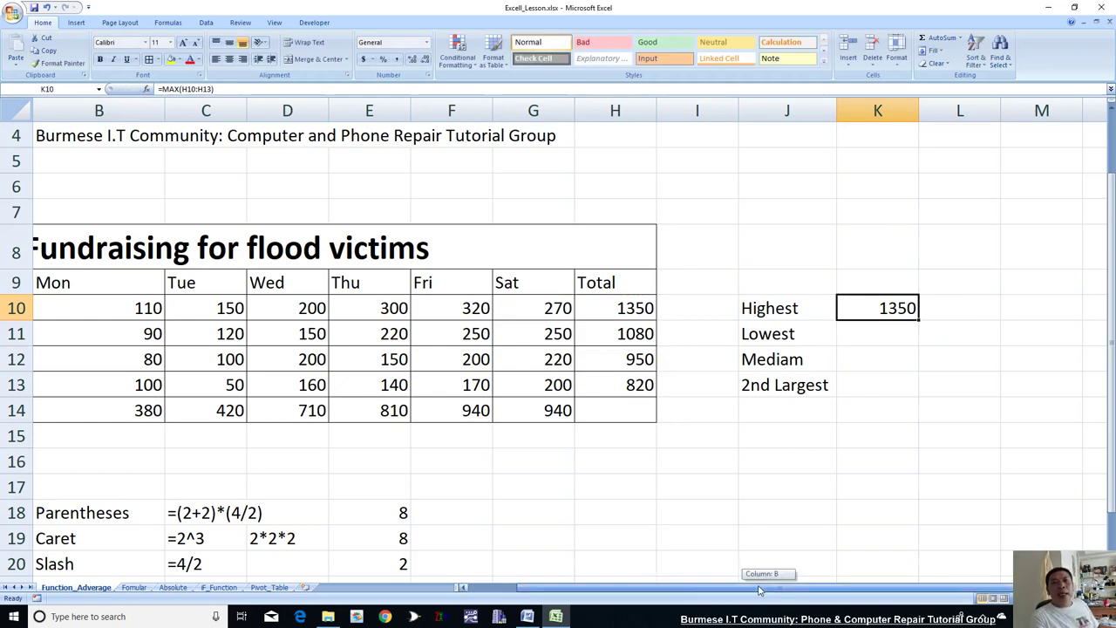
{"action": "scroll", "coordinate": [559, 349], "scroll_direction": "down", "scroll_amount": 1, "text": "ctrl"}
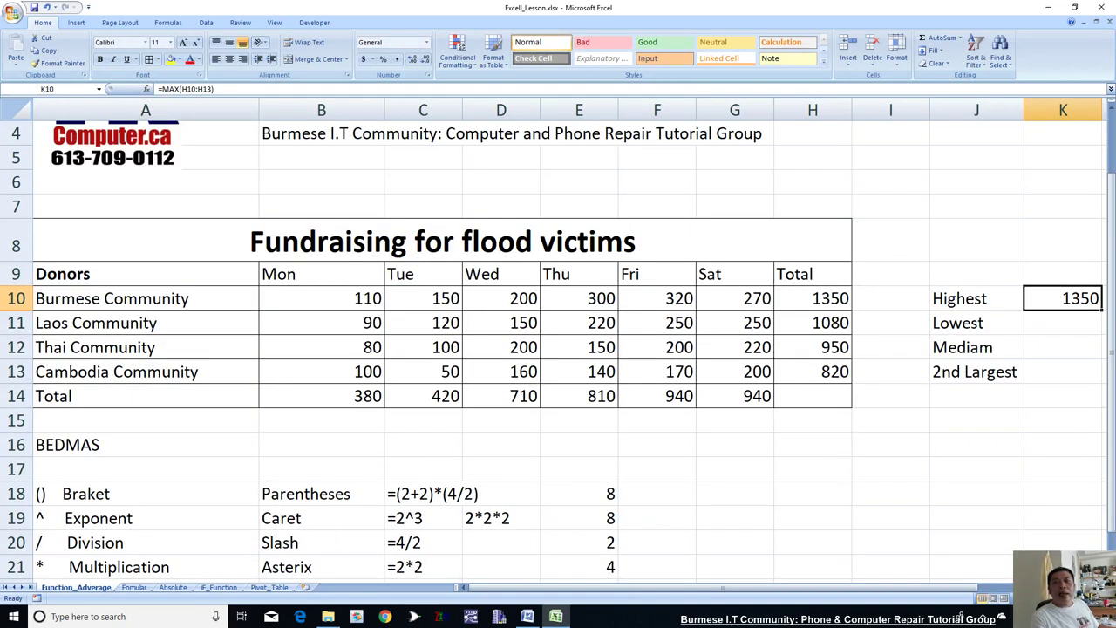
{"action": "scroll", "coordinate": [902, 401], "scroll_direction": "down", "scroll_amount": 1, "text": "ctrl"}
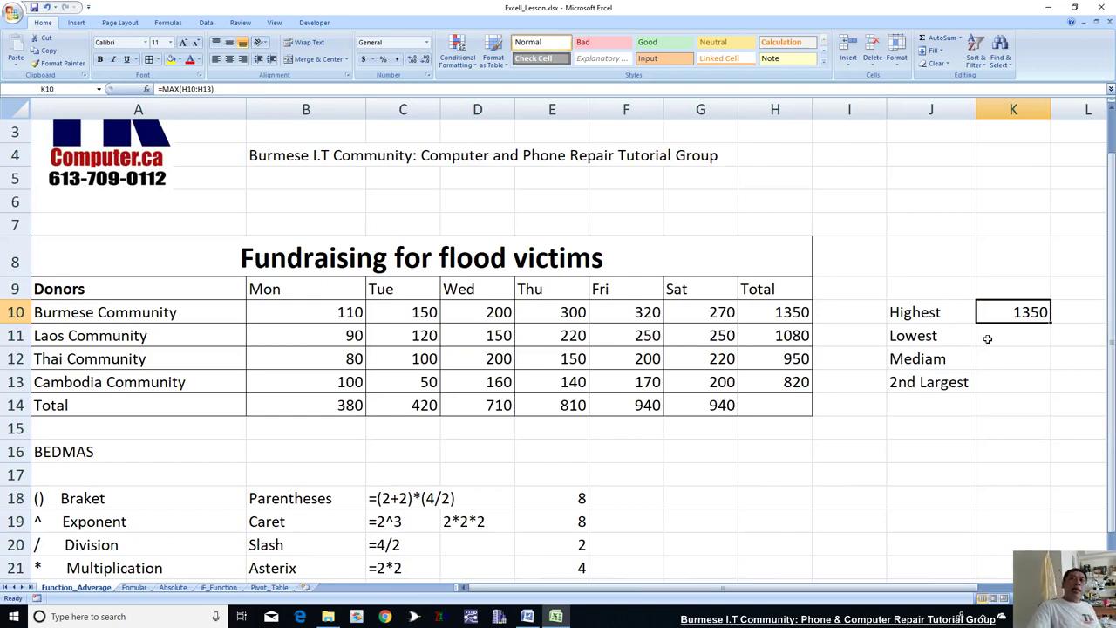
Step: Enter =MIN(H10:H13) in K11 via AutoSum Min, returning 820
{"action": "left_click", "coordinate": [1024, 340]}
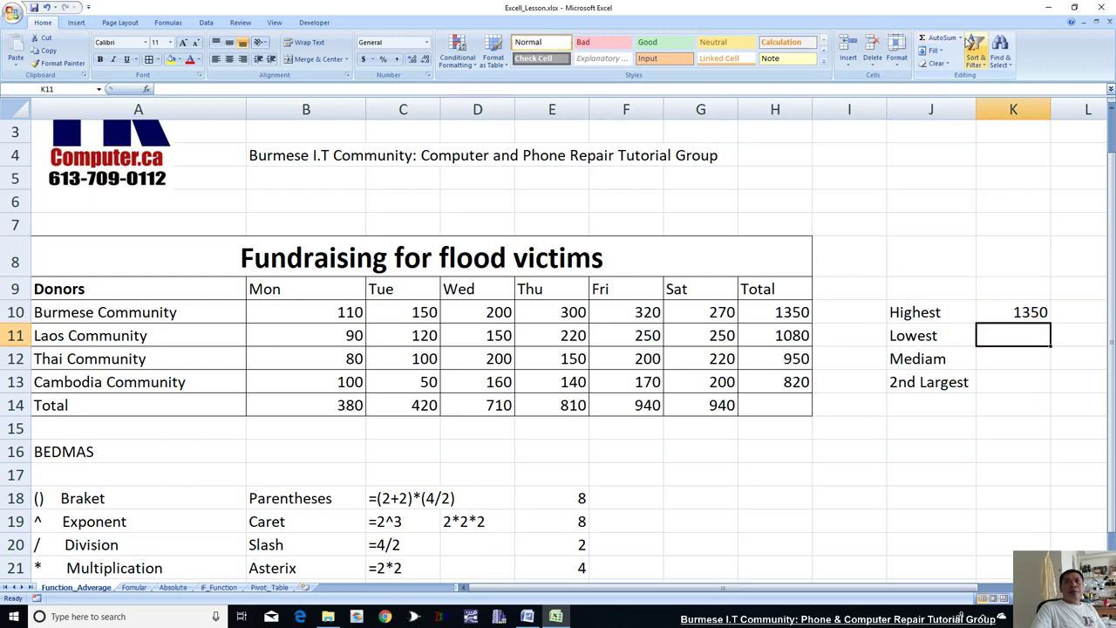
{"action": "left_click", "coordinate": [963, 39]}
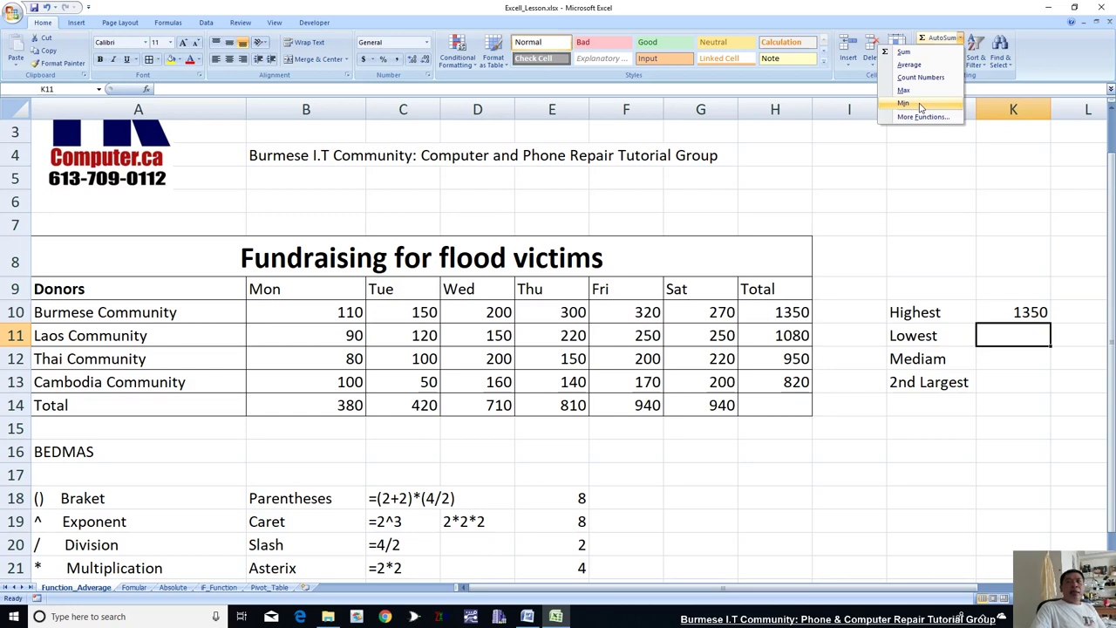
{"action": "left_click", "coordinate": [920, 104]}
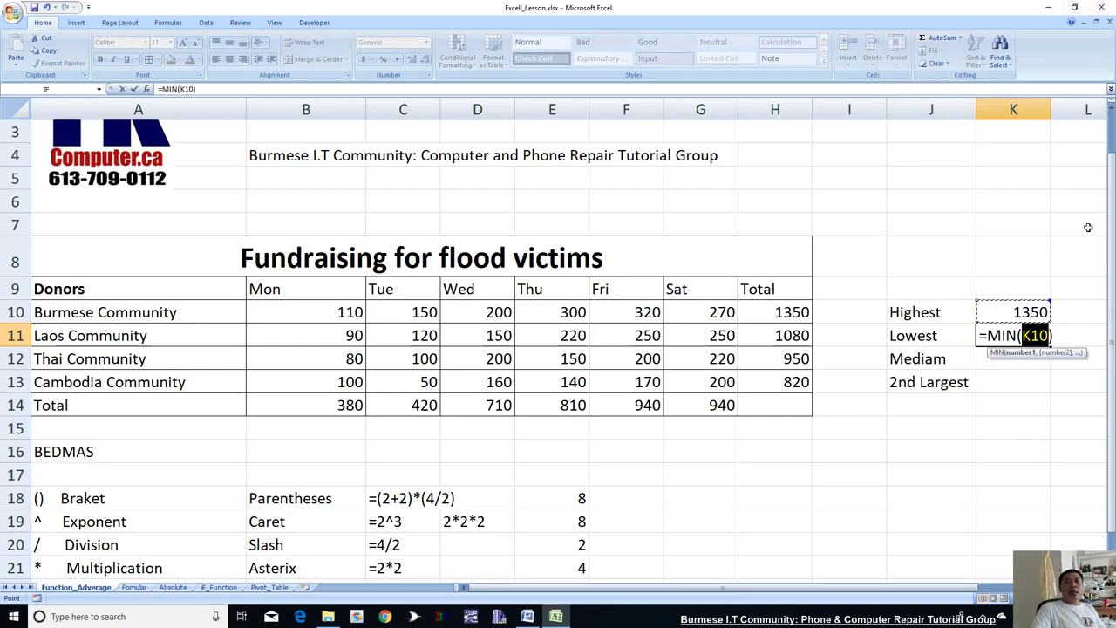
{"action": "left_click", "coordinate": [769, 318]}
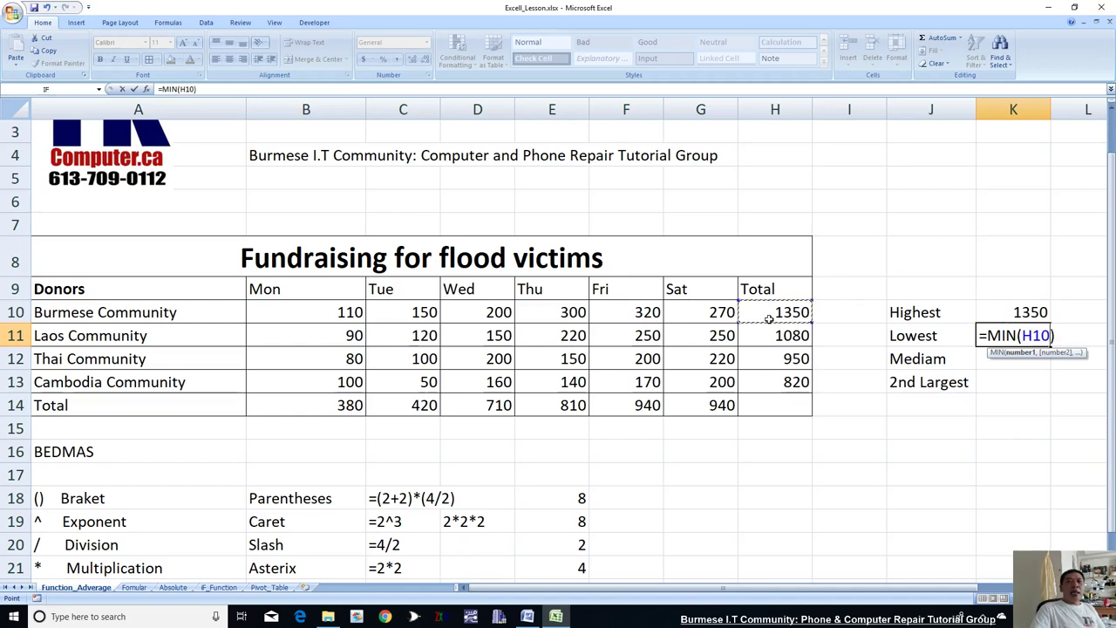
{"action": "left_click_drag", "start_coordinate": [769, 318], "coordinate": [774, 381]}
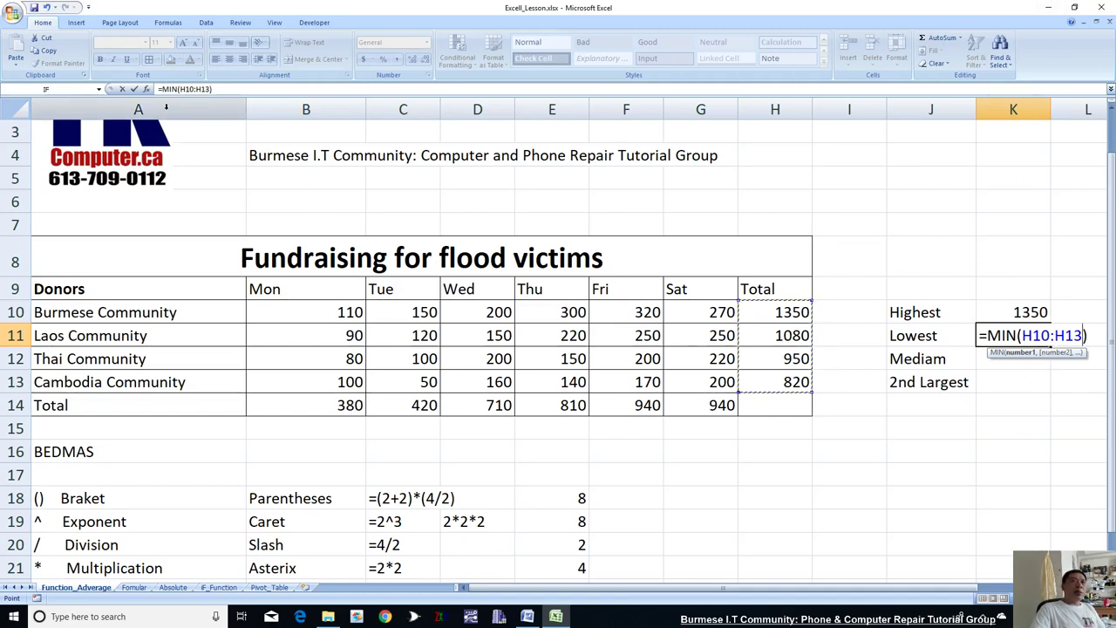
{"action": "left_click", "coordinate": [134, 90]}
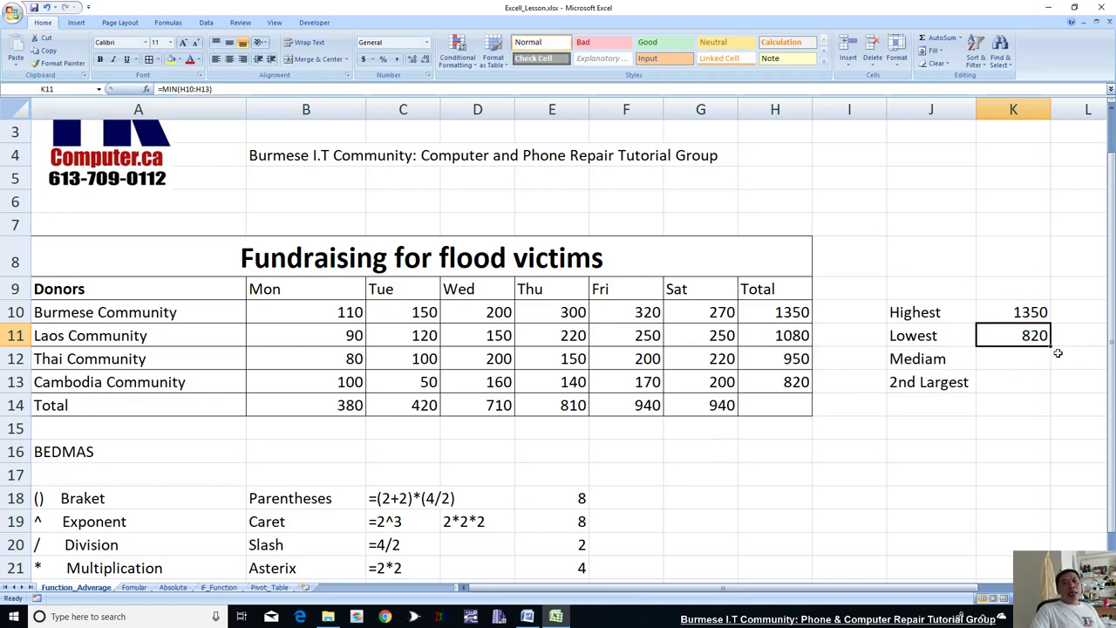
{"action": "left_click", "coordinate": [1002, 357]}
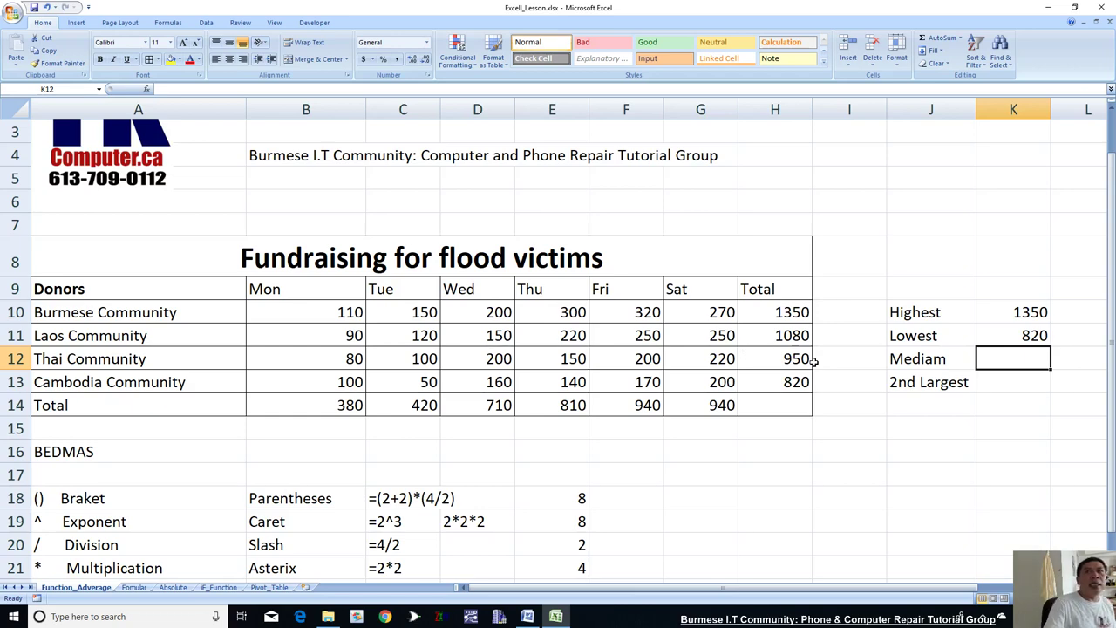
{"action": "left_click", "coordinate": [959, 40]}
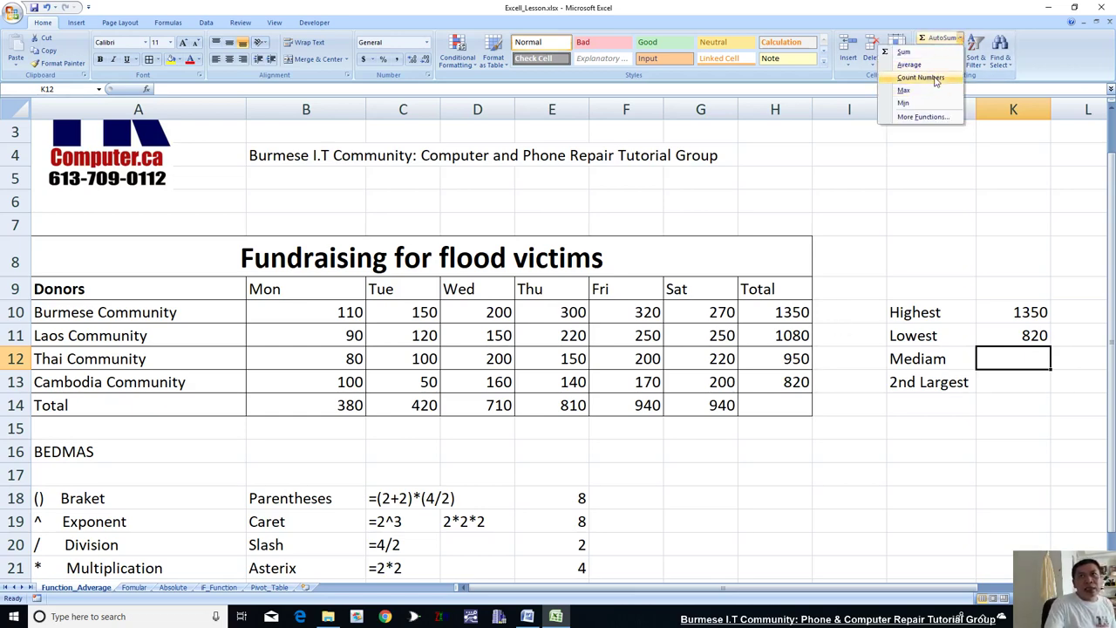
{"action": "left_click", "coordinate": [926, 116]}
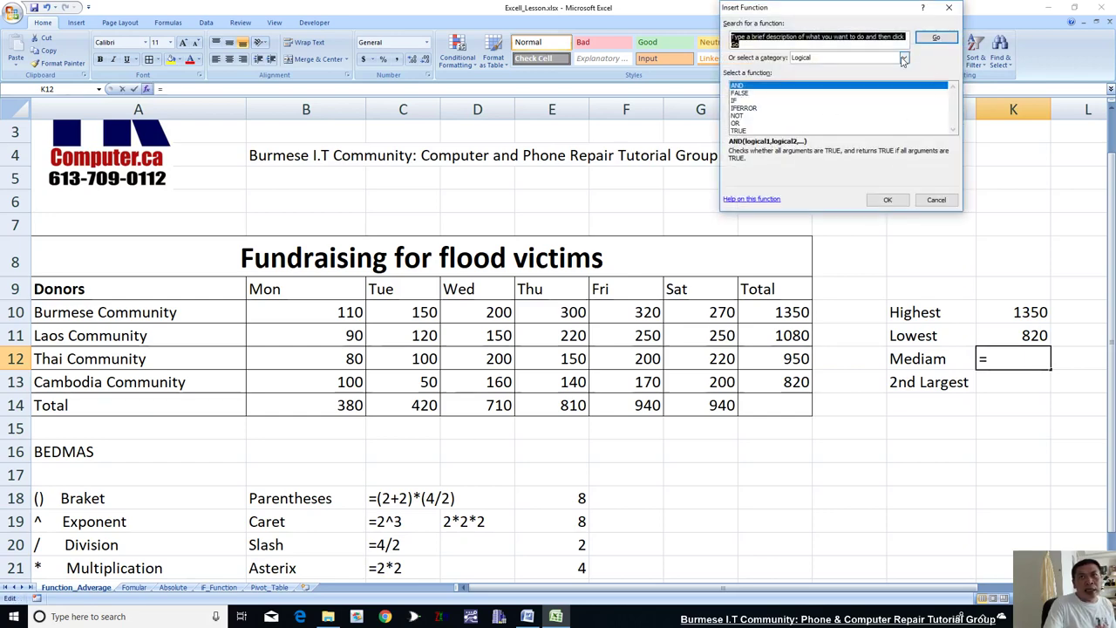
{"action": "left_click", "coordinate": [904, 57]}
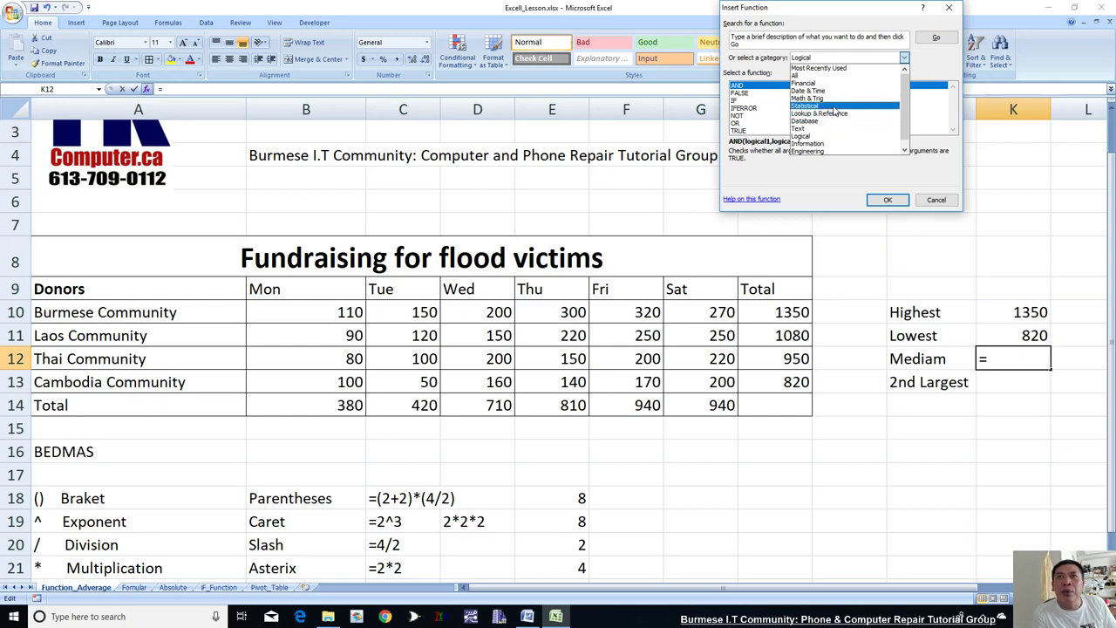
{"action": "left_click", "coordinate": [838, 98]}
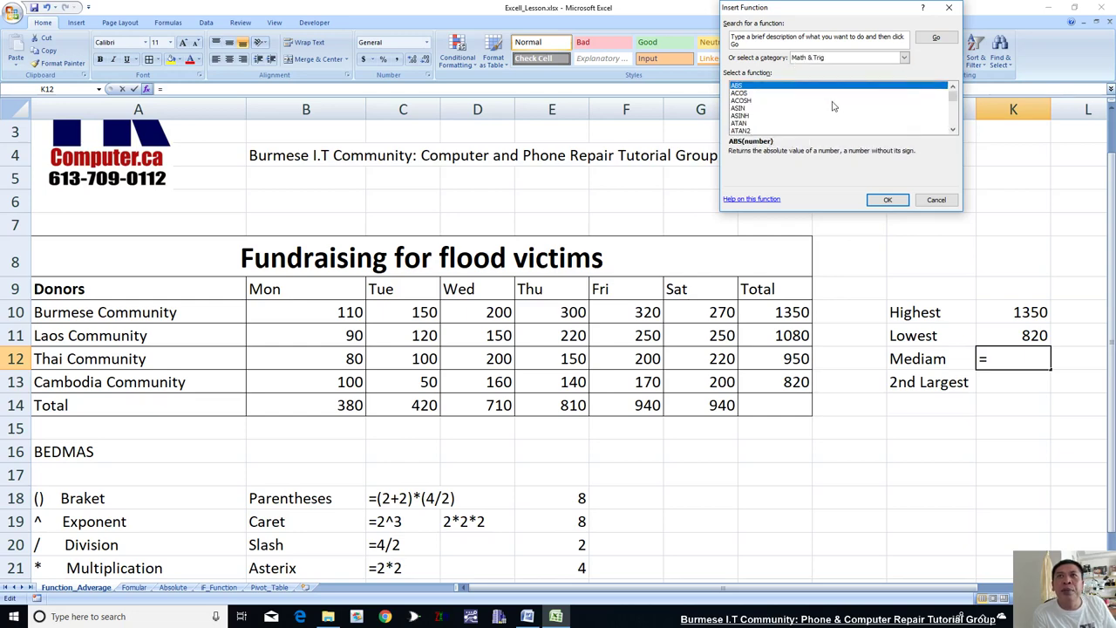
{"action": "left_click", "coordinate": [905, 57]}
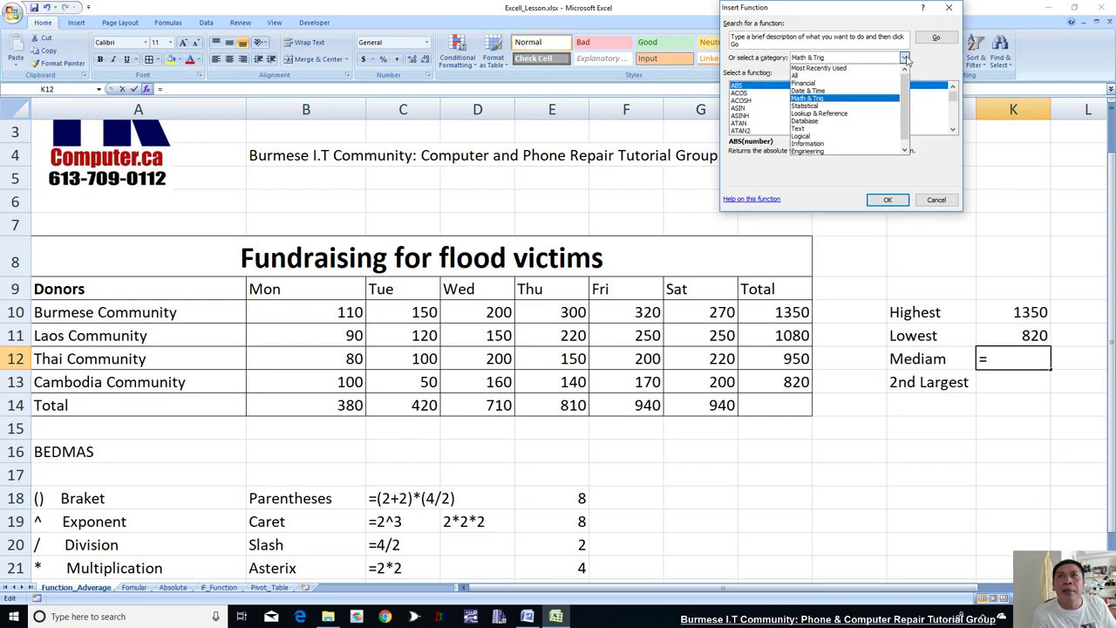
{"action": "mouse_move", "coordinate": [906, 102]}
{"action": "left_mouse_down"}
{"action": "mouse_move", "coordinate": [905, 137]}
{"action": "mouse_move", "coordinate": [907, 102]}
{"action": "left_mouse_up"}
{"action": "left_click", "coordinate": [904, 57]}
{"action": "left_click", "coordinate": [904, 57]}
{"action": "left_click", "coordinate": [864, 76]}
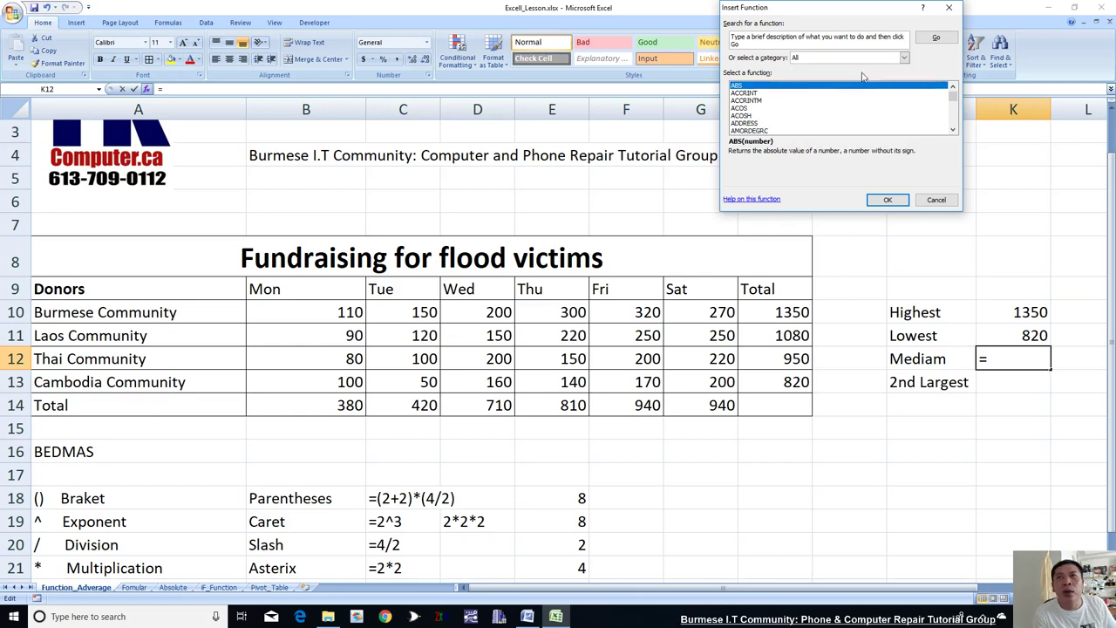
{"action": "mouse_move", "coordinate": [955, 97]}
{"action": "left_mouse_down"}
{"action": "mouse_move", "coordinate": [955, 123]}
{"action": "mouse_move", "coordinate": [956, 95]}
{"action": "left_mouse_up"}
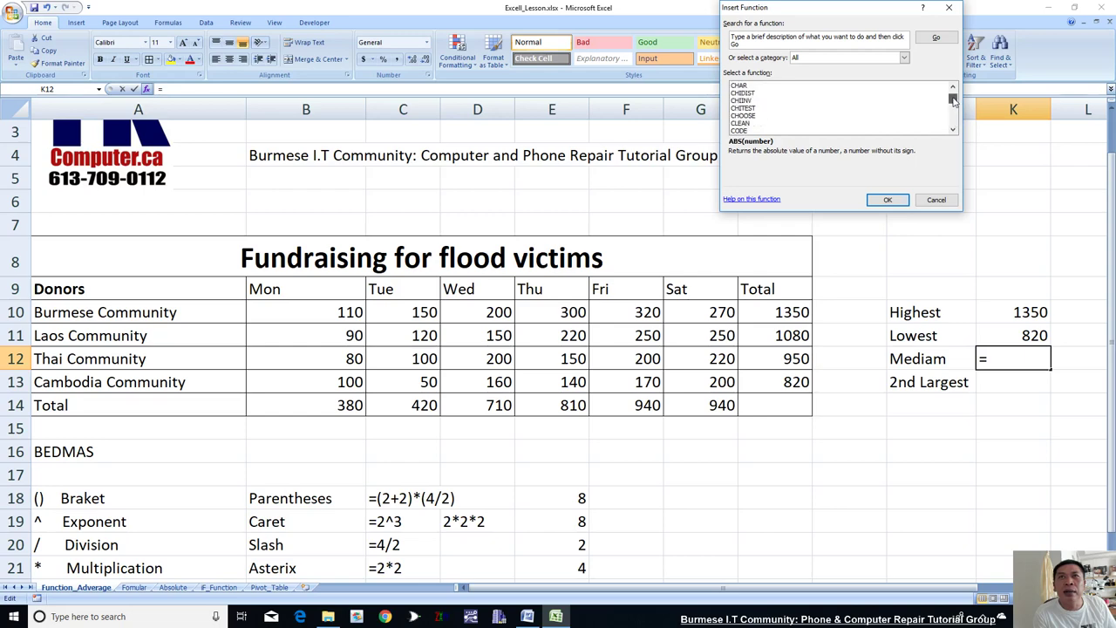
{"action": "left_click_drag", "start_coordinate": [775, 122], "coordinate": [747, 129]}
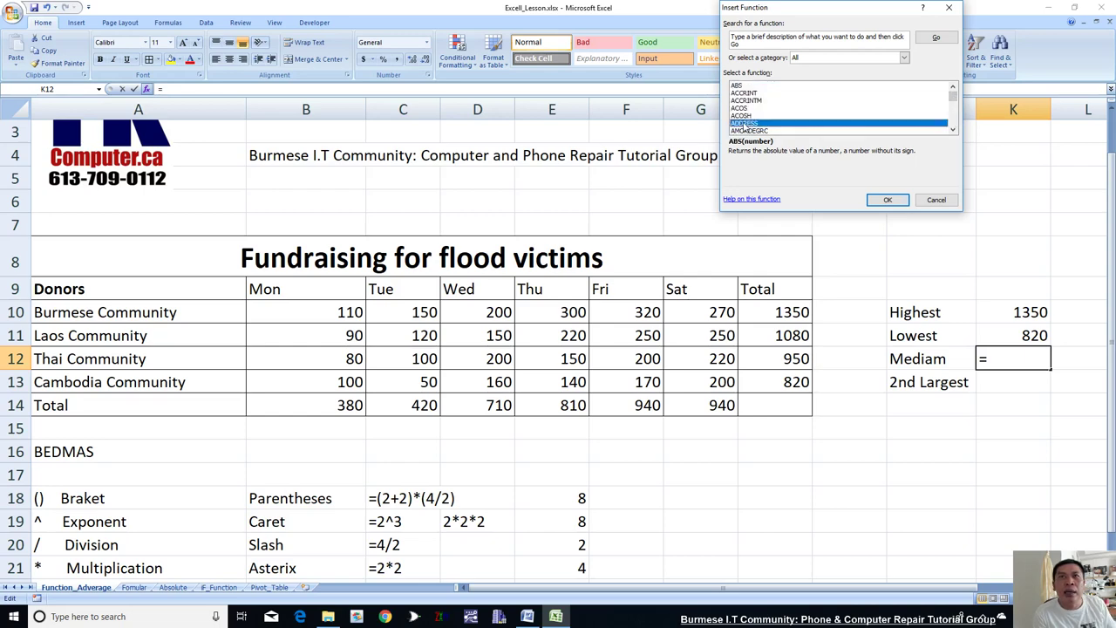
{"action": "left_click", "coordinate": [747, 129]}
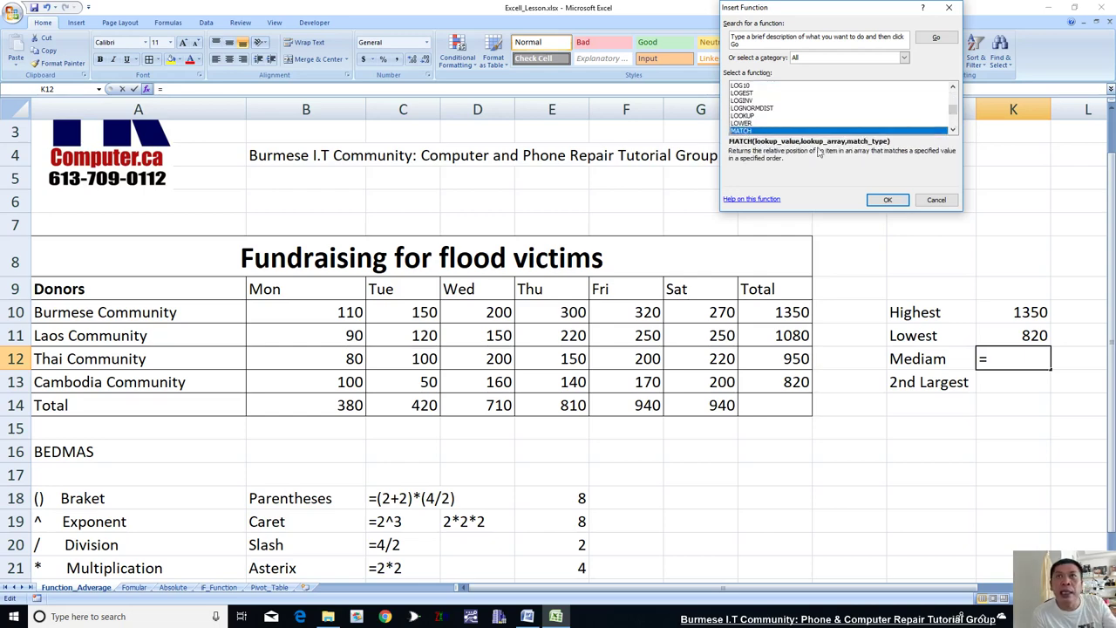
{"action": "left_click", "coordinate": [951, 132]}
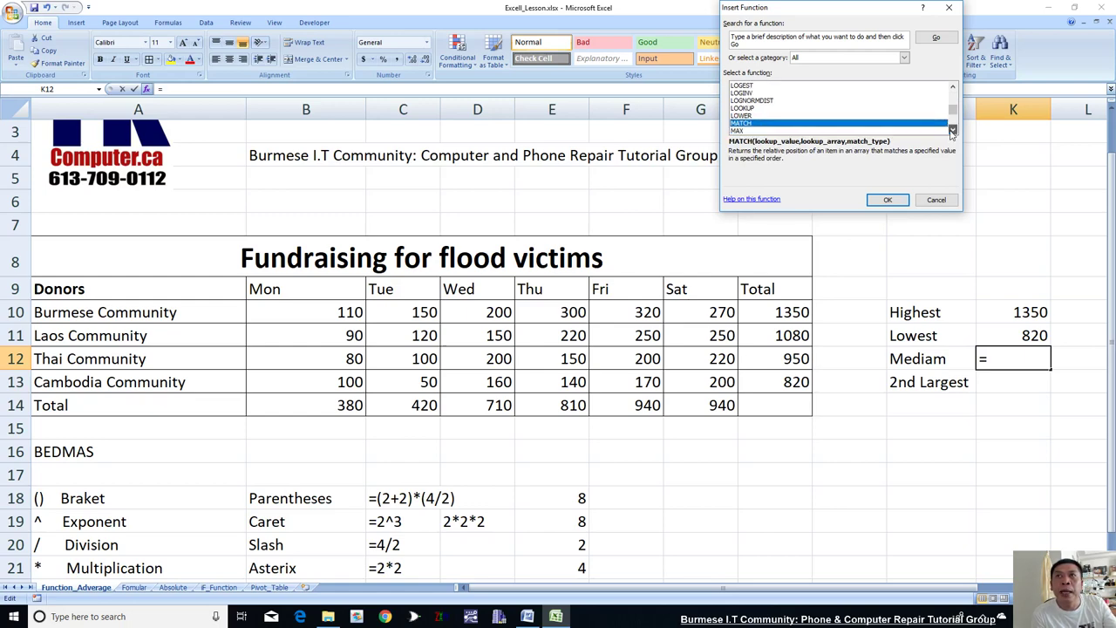
{"action": "left_click", "coordinate": [951, 132]}
{"action": "left_click", "coordinate": [952, 131]}
{"action": "left_click", "coordinate": [953, 131]}
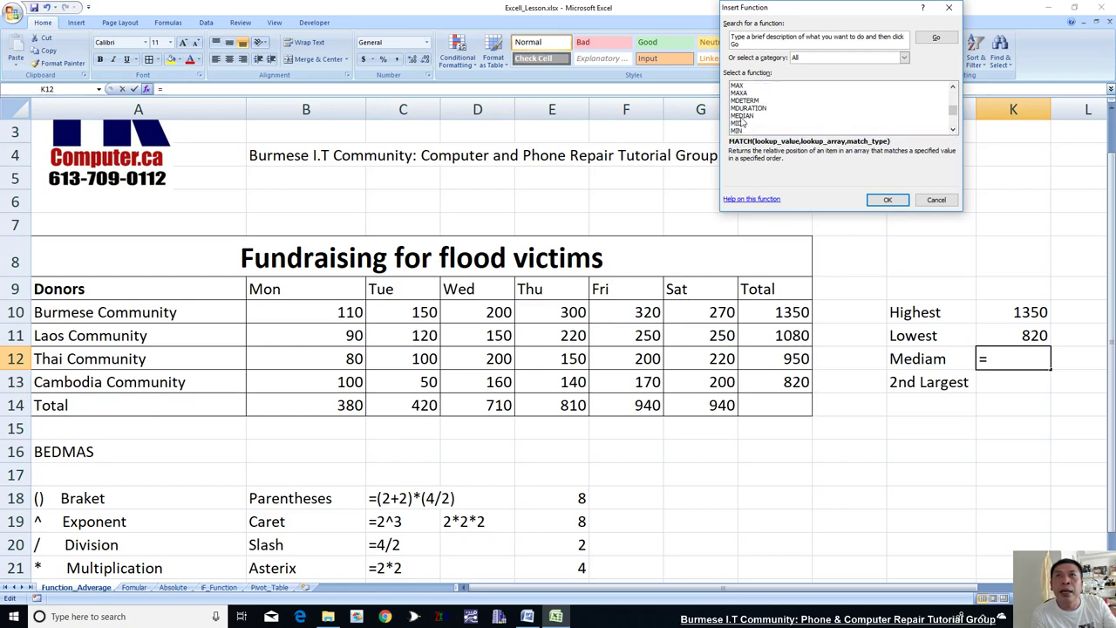
{"action": "left_click", "coordinate": [742, 116]}
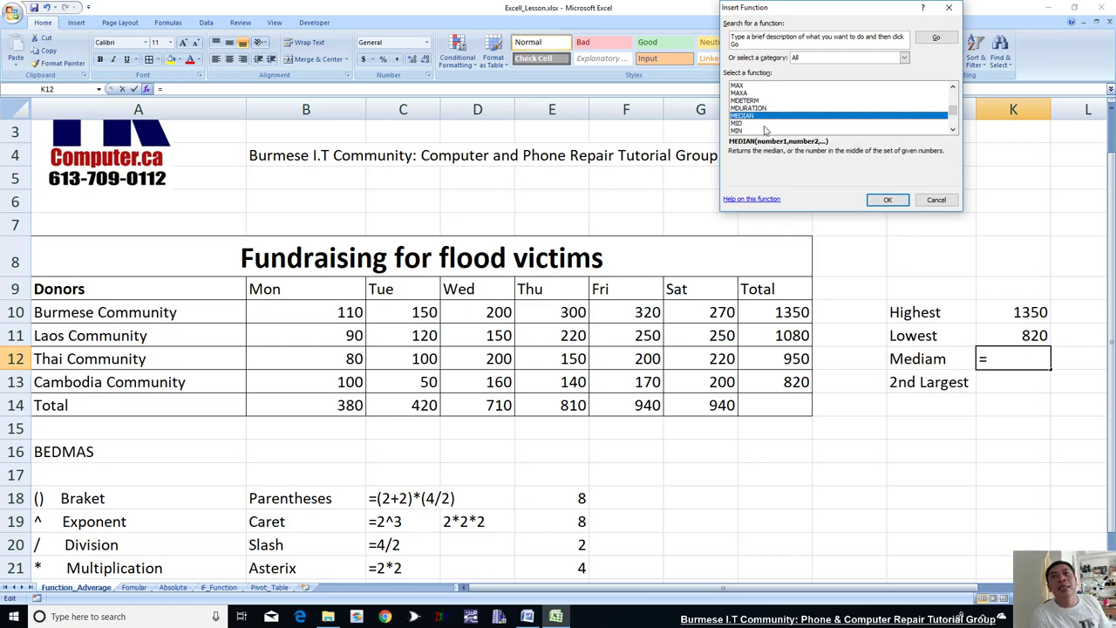
{"action": "left_click", "coordinate": [936, 200]}
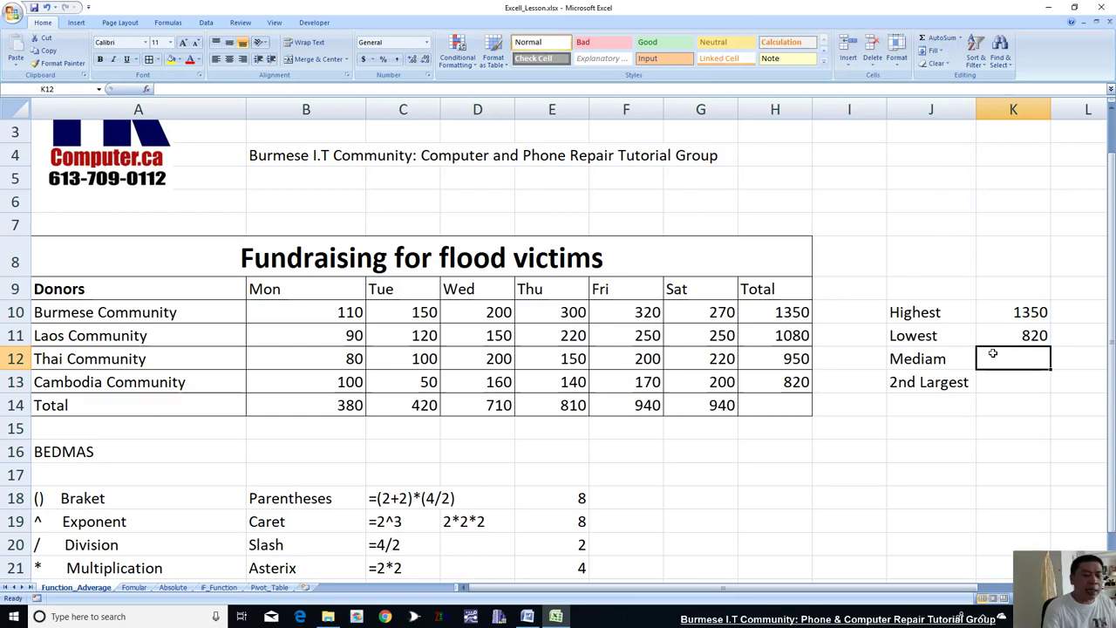
Step: Enter =MEDIAN(H10:H13) in K12, returning 1015
{"action": "type", "text": "="}
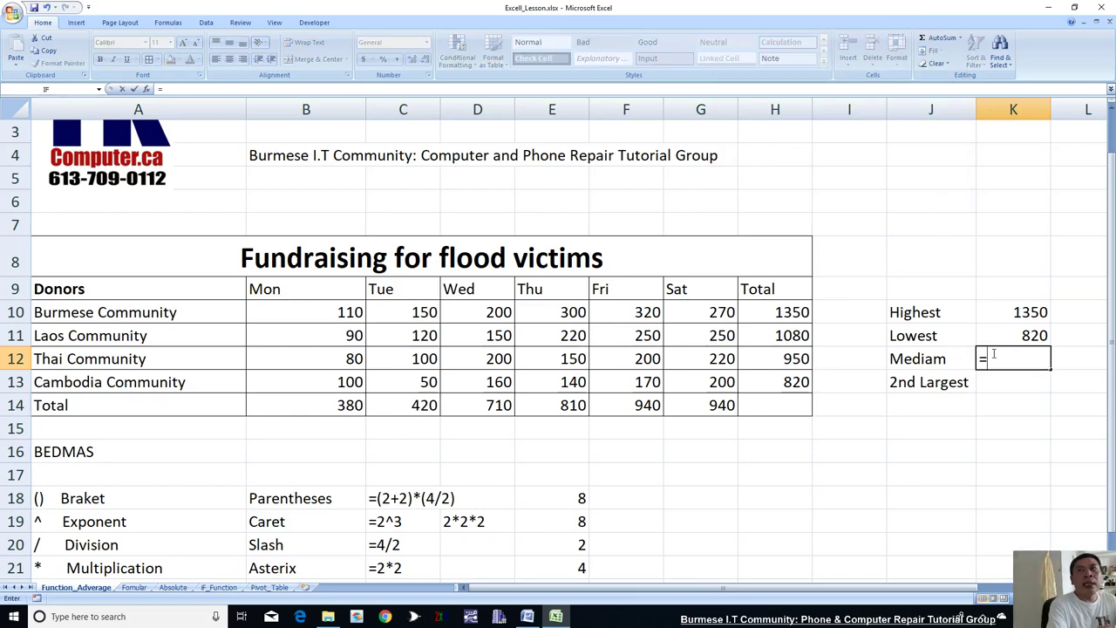
{"action": "type", "text": "Me"}
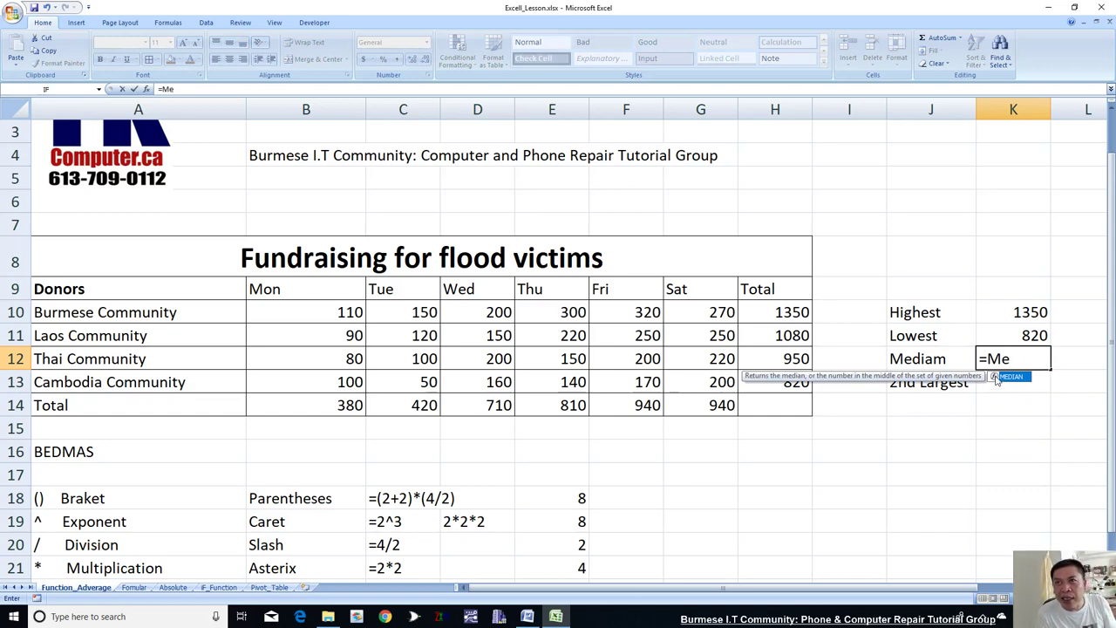
{"action": "double_click", "coordinate": [997, 377]}
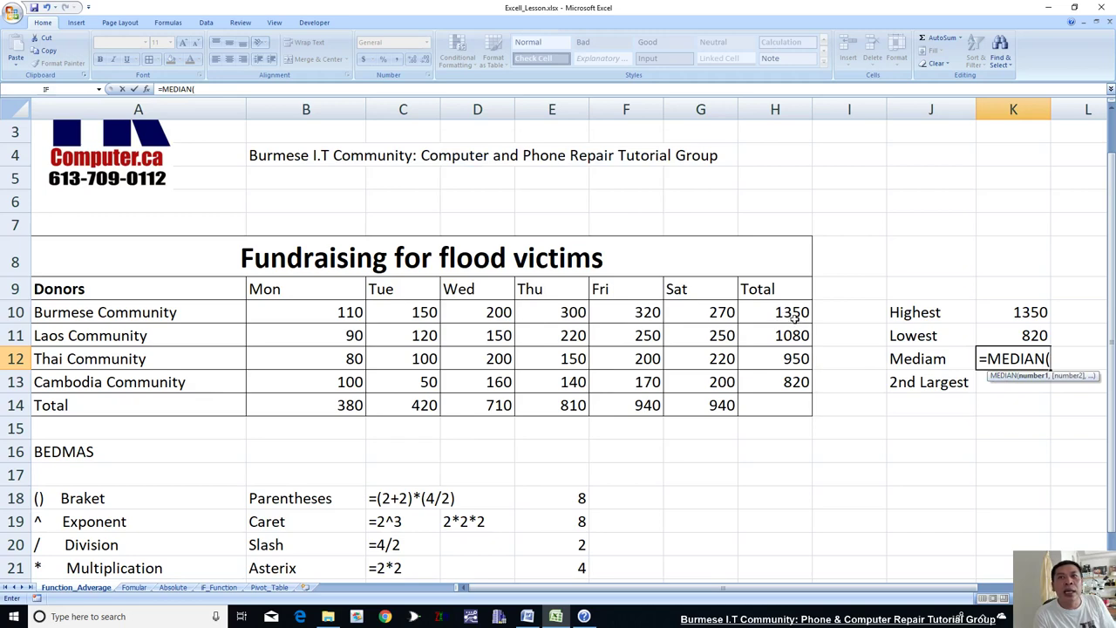
{"action": "left_click_drag", "start_coordinate": [792, 314], "coordinate": [793, 376]}
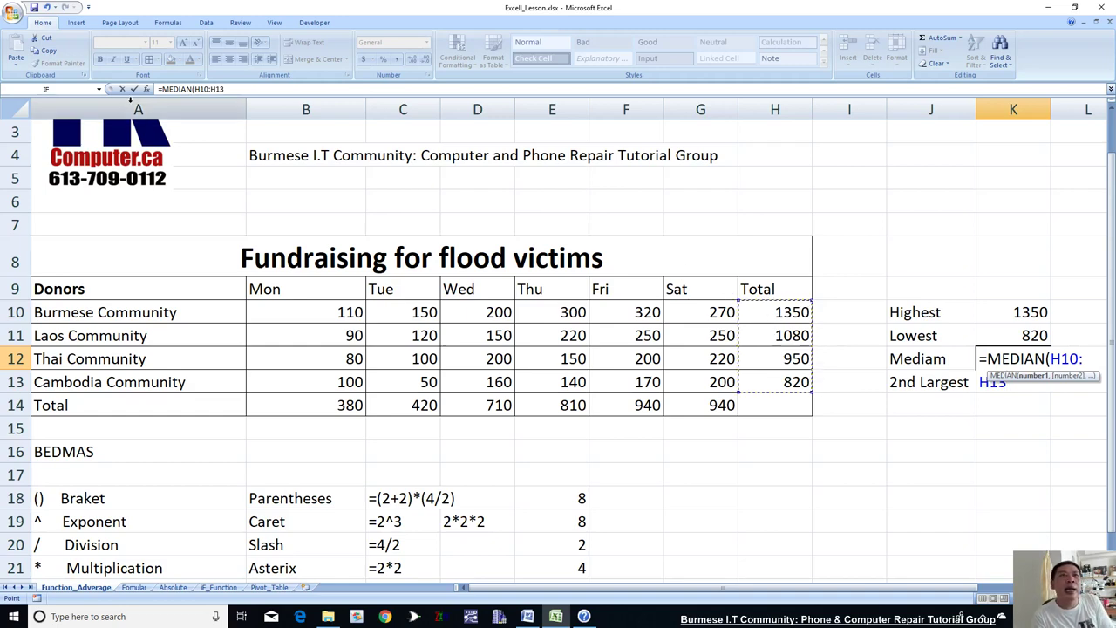
{"action": "left_click", "coordinate": [134, 90]}
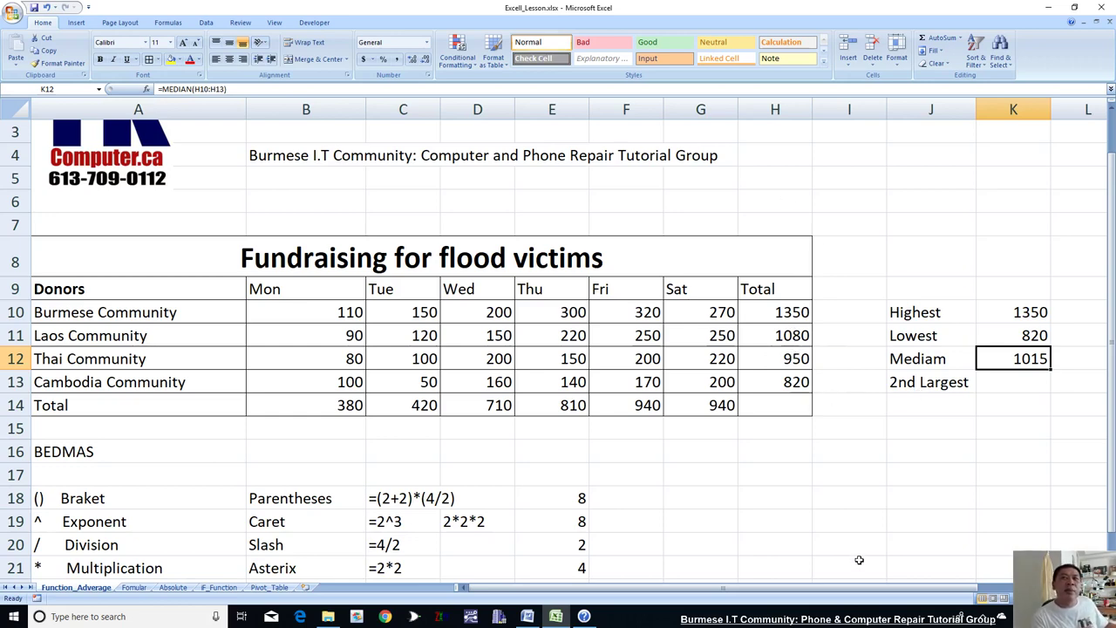
{"action": "left_click", "coordinate": [1018, 388]}
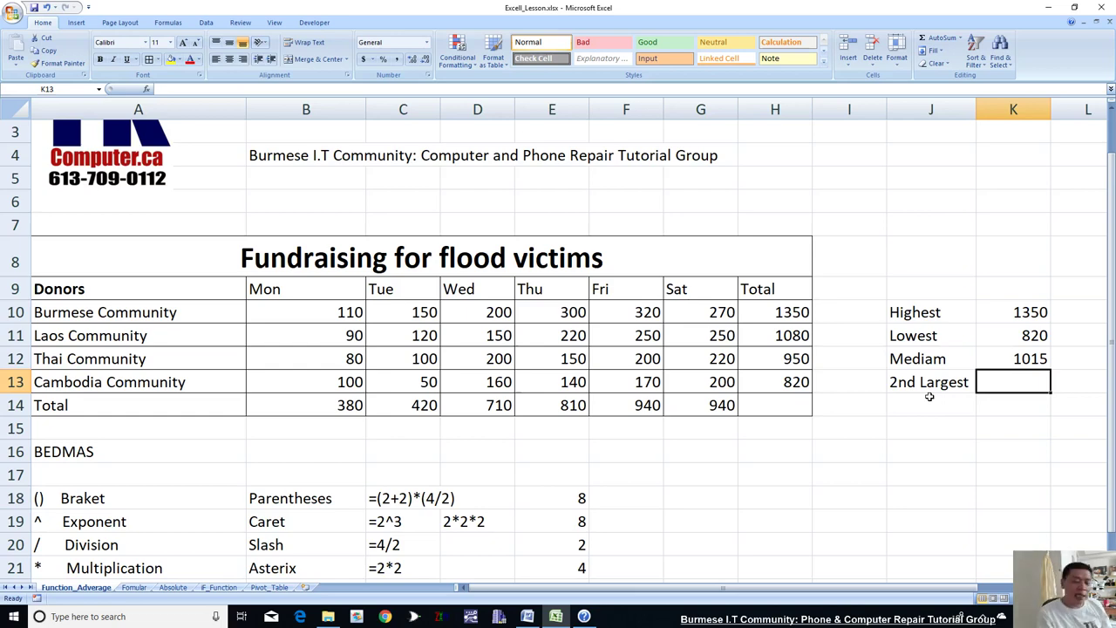
Step: Enter =LARGE(H10:H13,2) in the 2nd Largest cell K13, giving 1080
{"action": "type", "text": "="}
{"action": "type", "text": "l"}
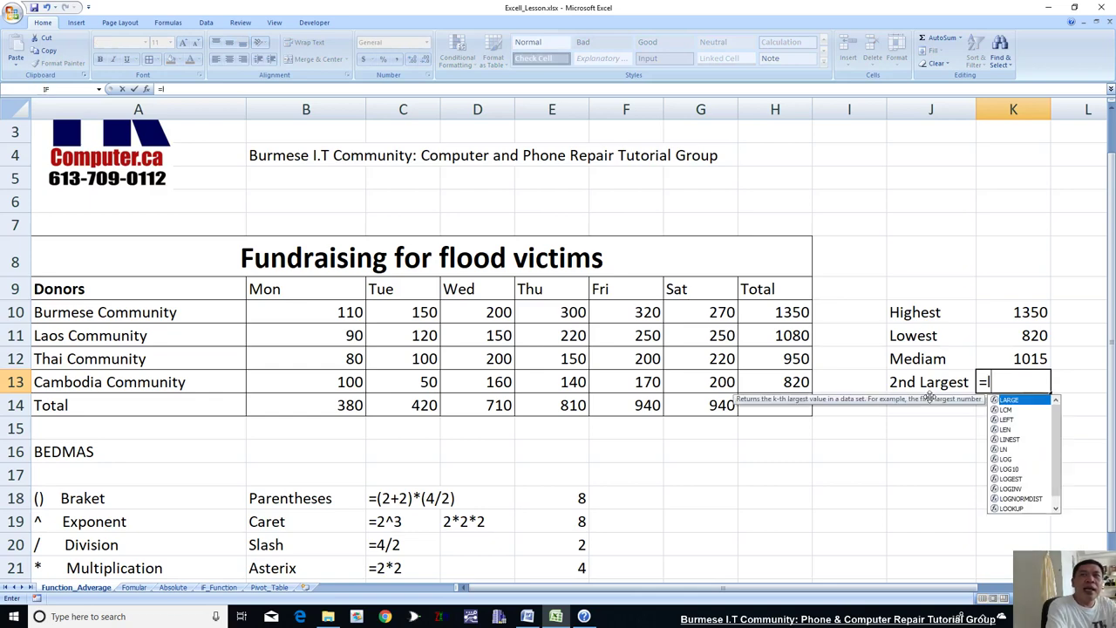
{"action": "type", "text": "a"}
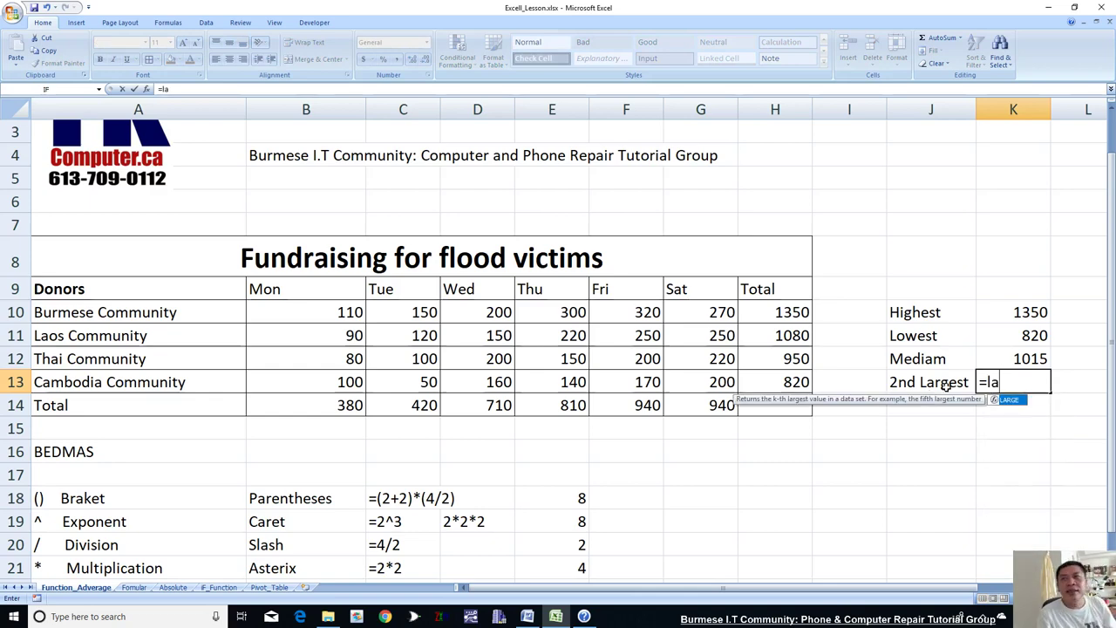
{"action": "double_click", "coordinate": [995, 400]}
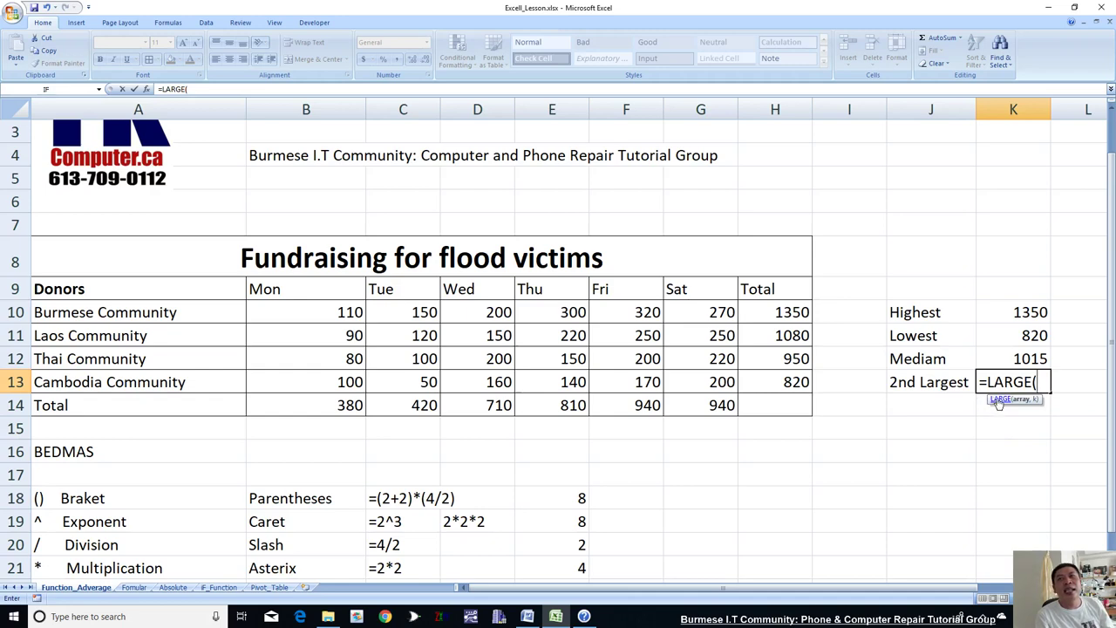
{"action": "left_click", "coordinate": [999, 400]}
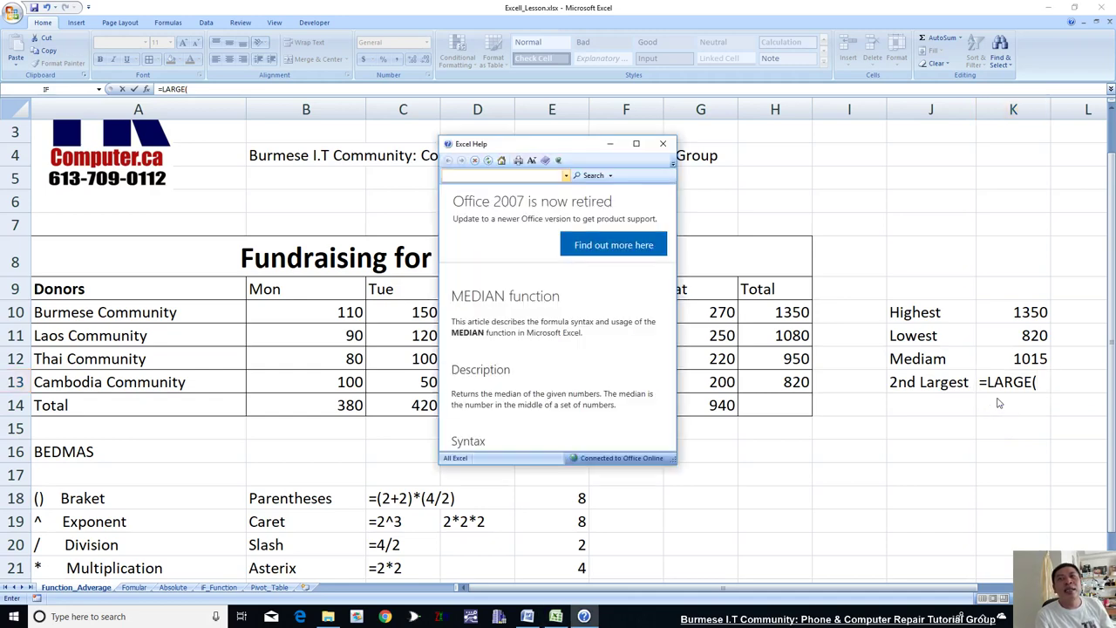
{"action": "left_click", "coordinate": [665, 142]}
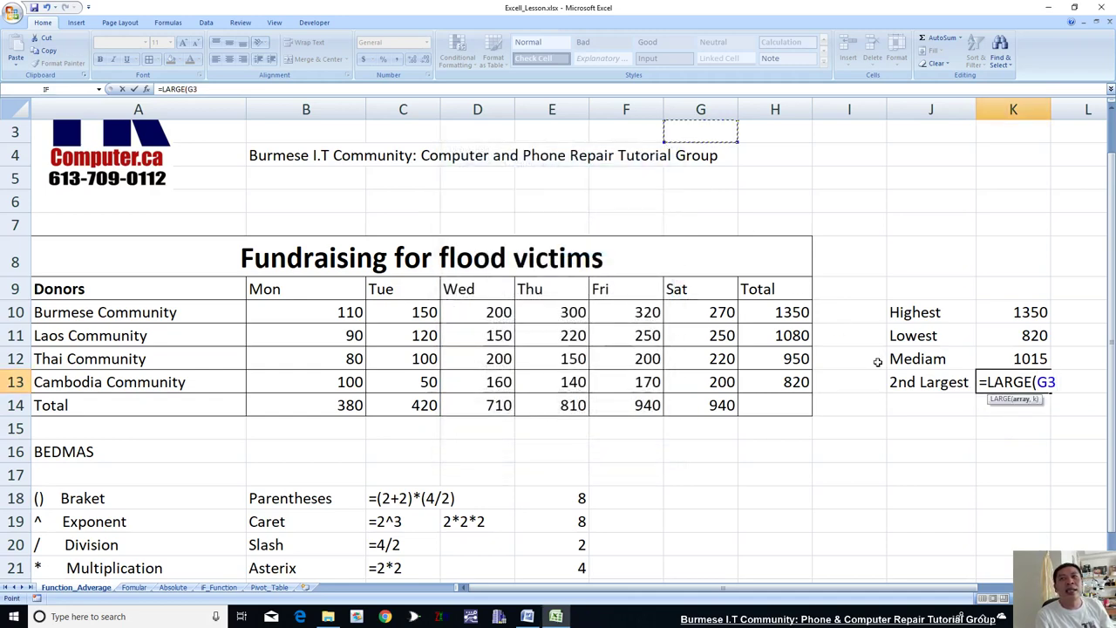
{"action": "left_click", "coordinate": [789, 312]}
{"action": "left_click_drag", "start_coordinate": [788, 312], "coordinate": [797, 371]}
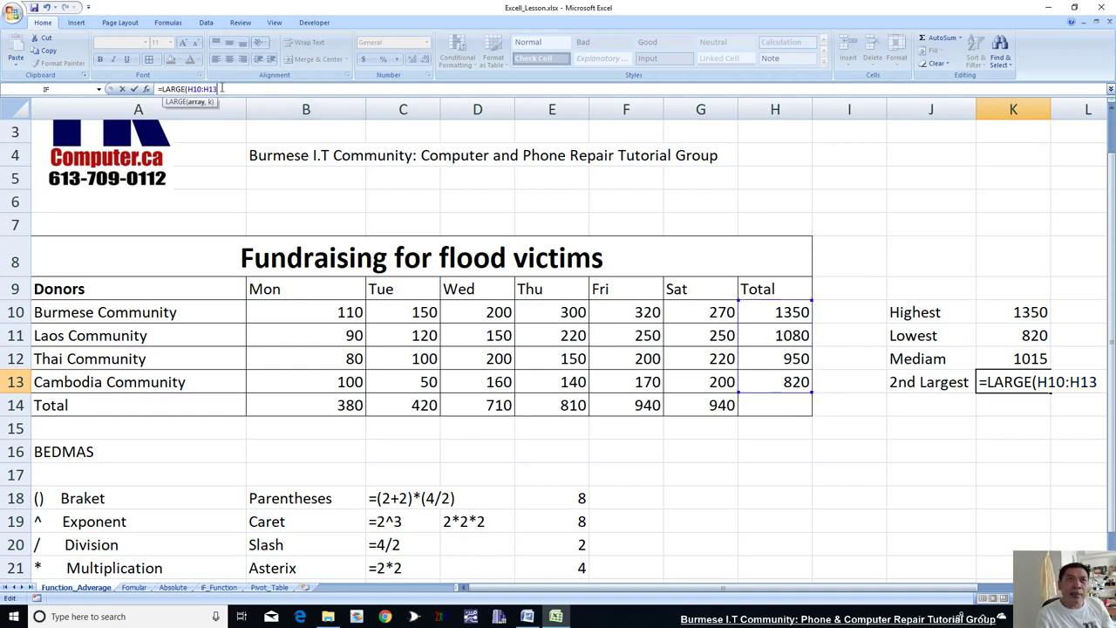
{"action": "type", "text": ","}
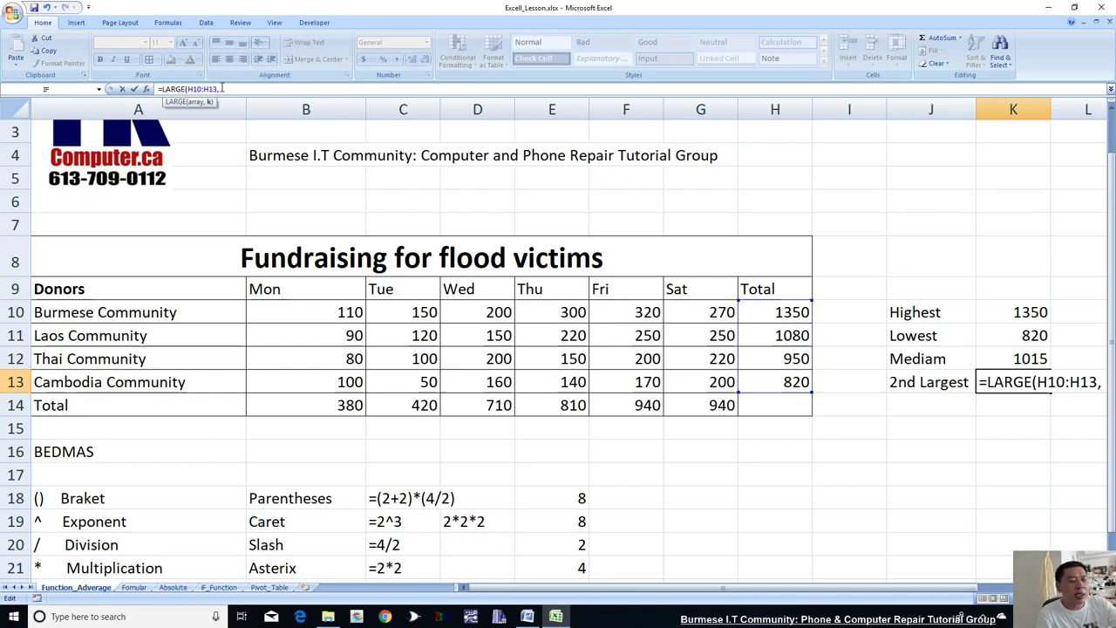
{"action": "type", "text": "2"}
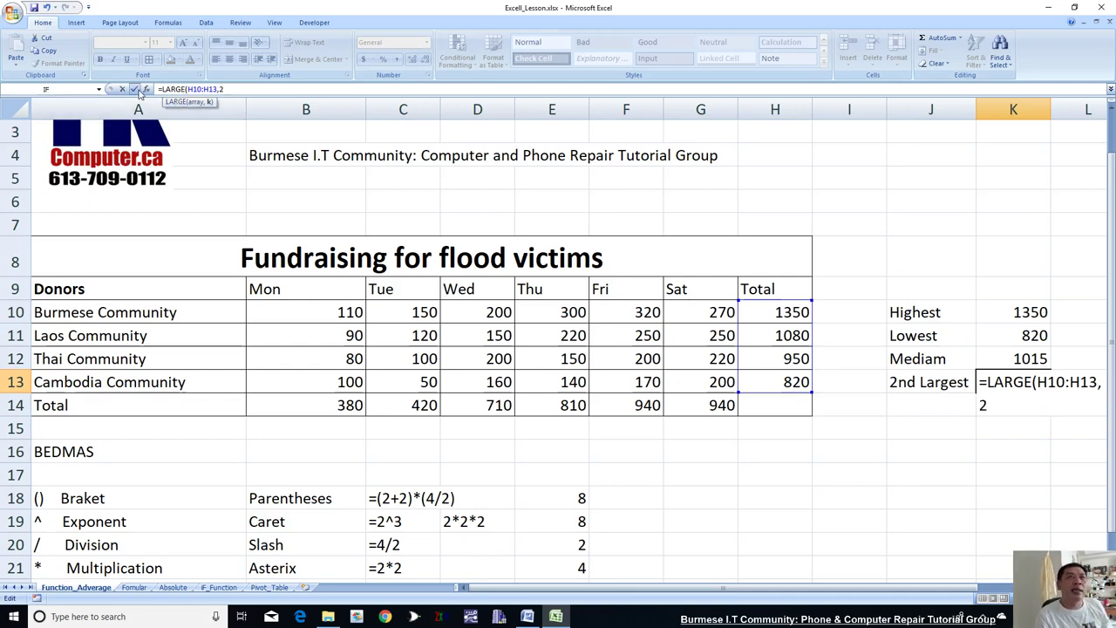
{"action": "left_click", "coordinate": [136, 89]}
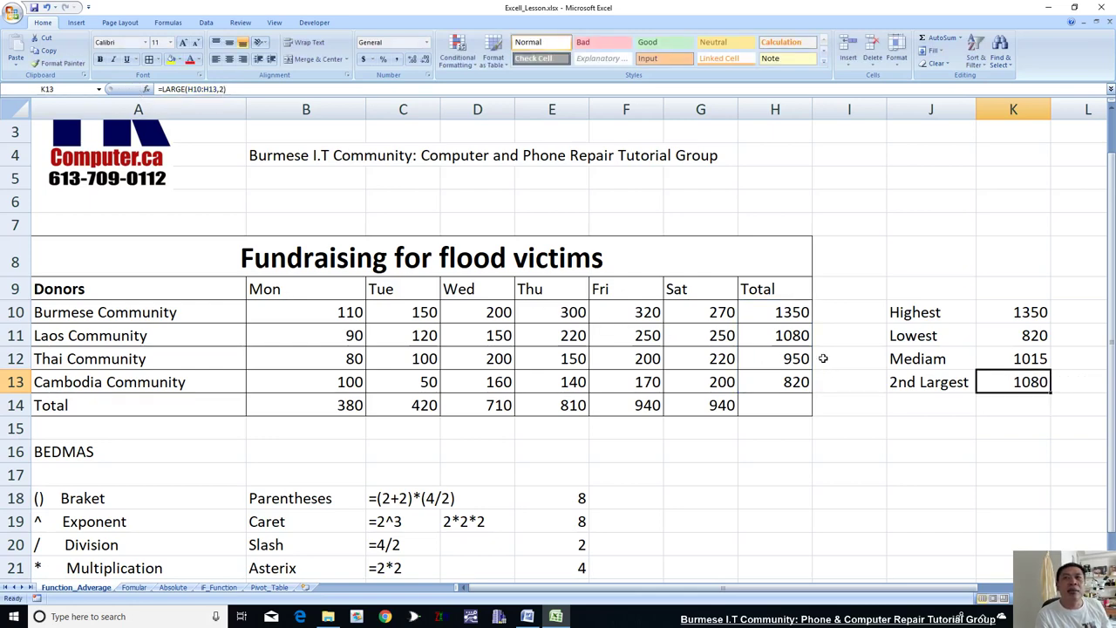
Step: Change the LARGE k value to 1, then to 3, leaving the cell showing 950
{"action": "double_click", "coordinate": [222, 89]}
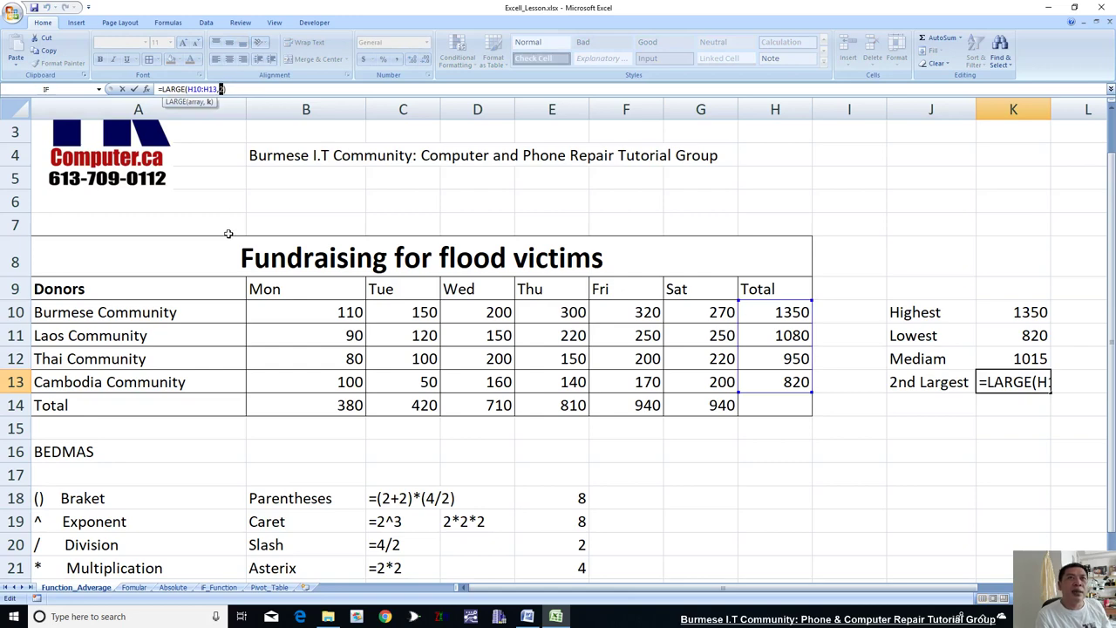
{"action": "type", "text": "1"}
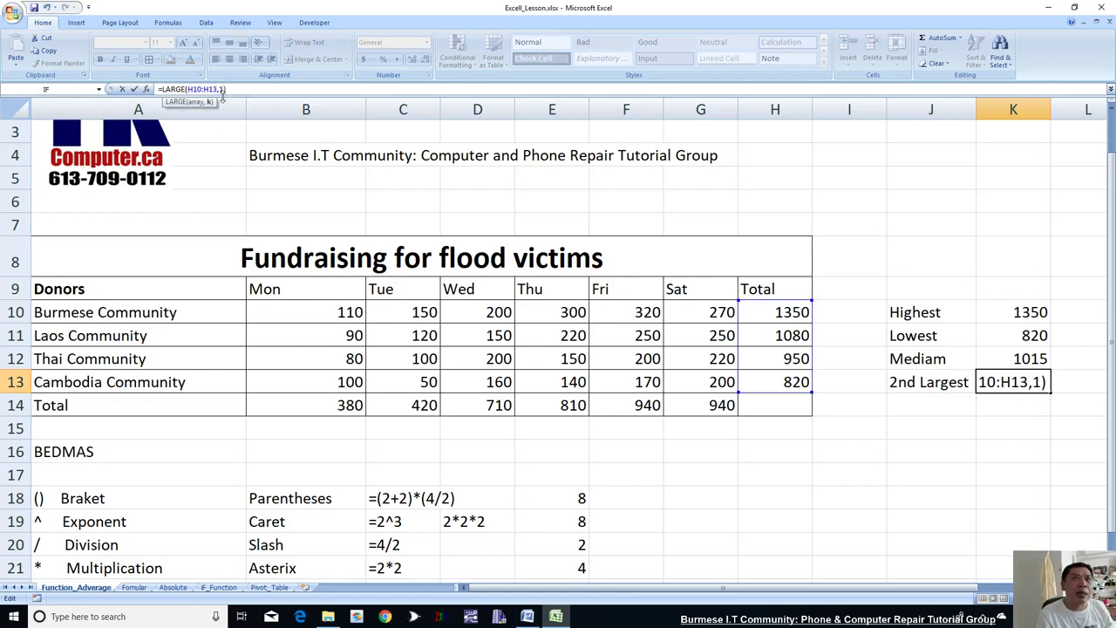
{"action": "left_click", "coordinate": [134, 89]}
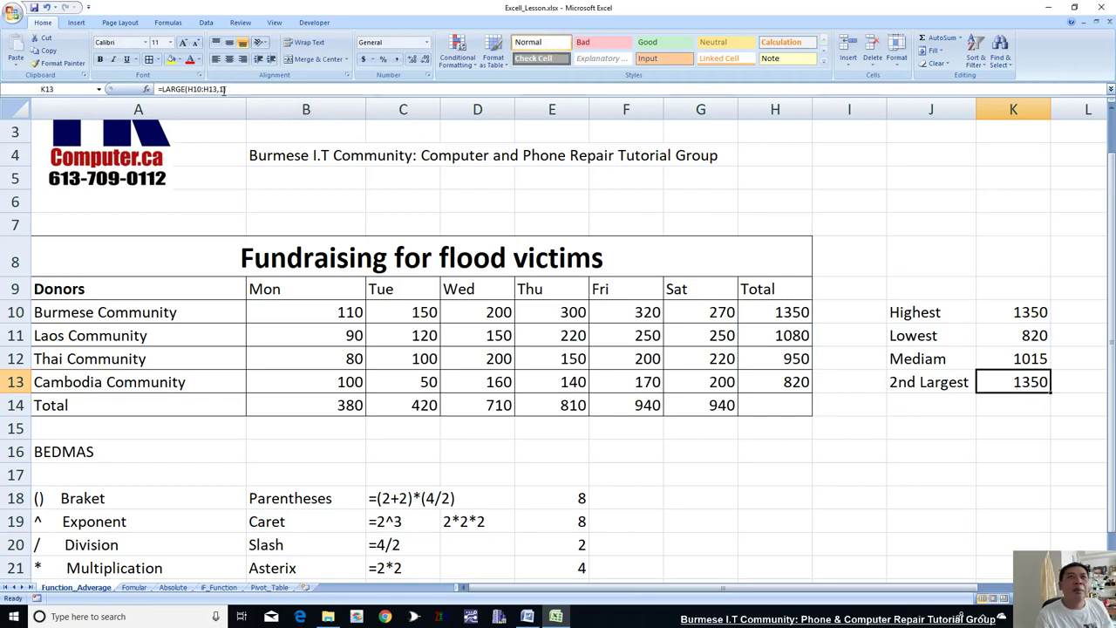
{"action": "double_click", "coordinate": [223, 89]}
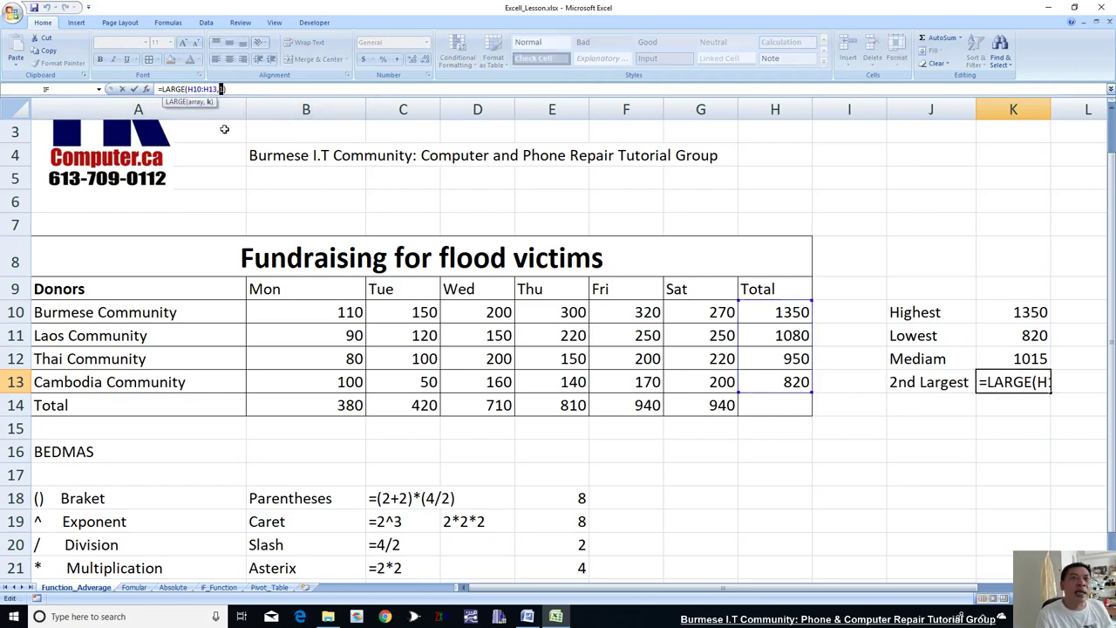
{"action": "type", "text": "3)"}
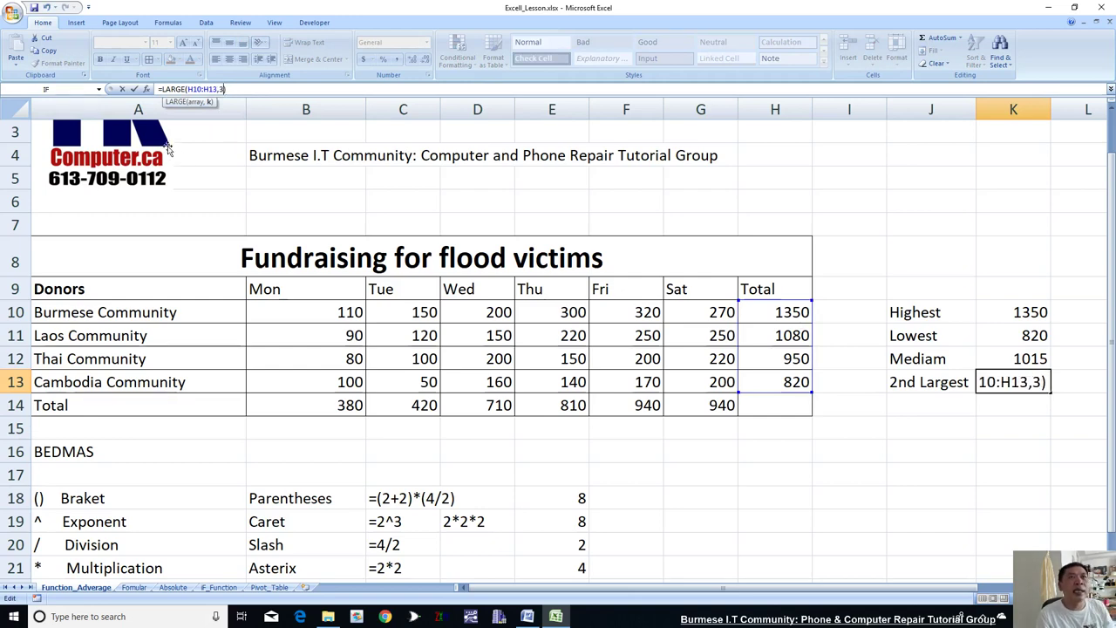
{"action": "left_click", "coordinate": [131, 89]}
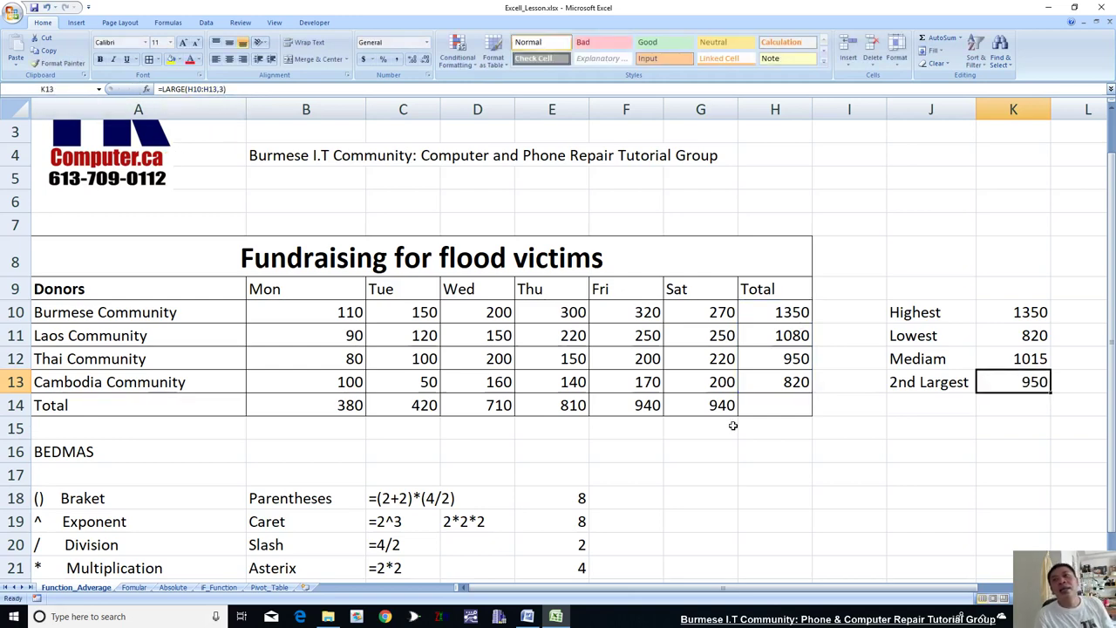
Step: Select the Mon heading cell and switch to the Formular sheet
{"action": "left_click", "coordinate": [829, 398]}
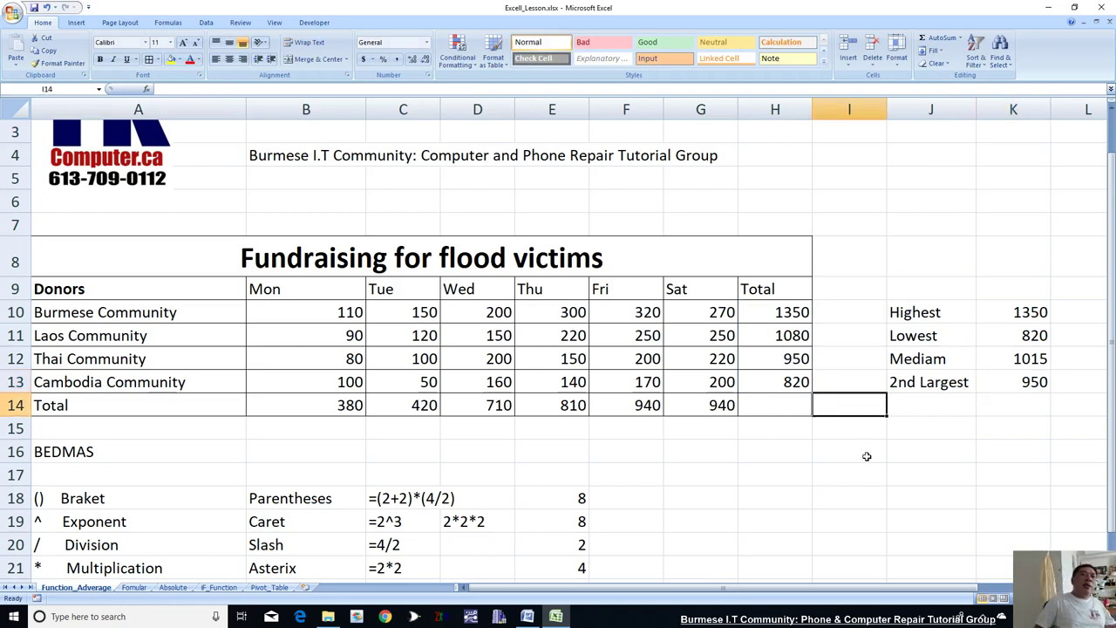
{"action": "scroll", "coordinate": [870, 450], "scroll_direction": "up", "scroll_amount": 1}
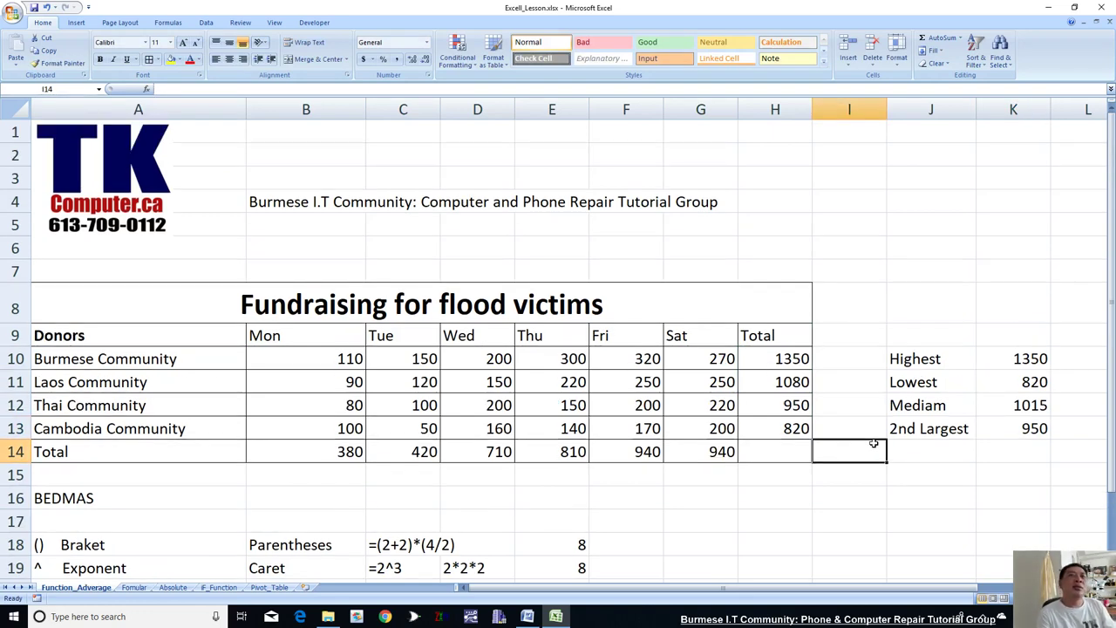
{"action": "scroll", "coordinate": [874, 445], "scroll_direction": "down", "scroll_amount": 1}
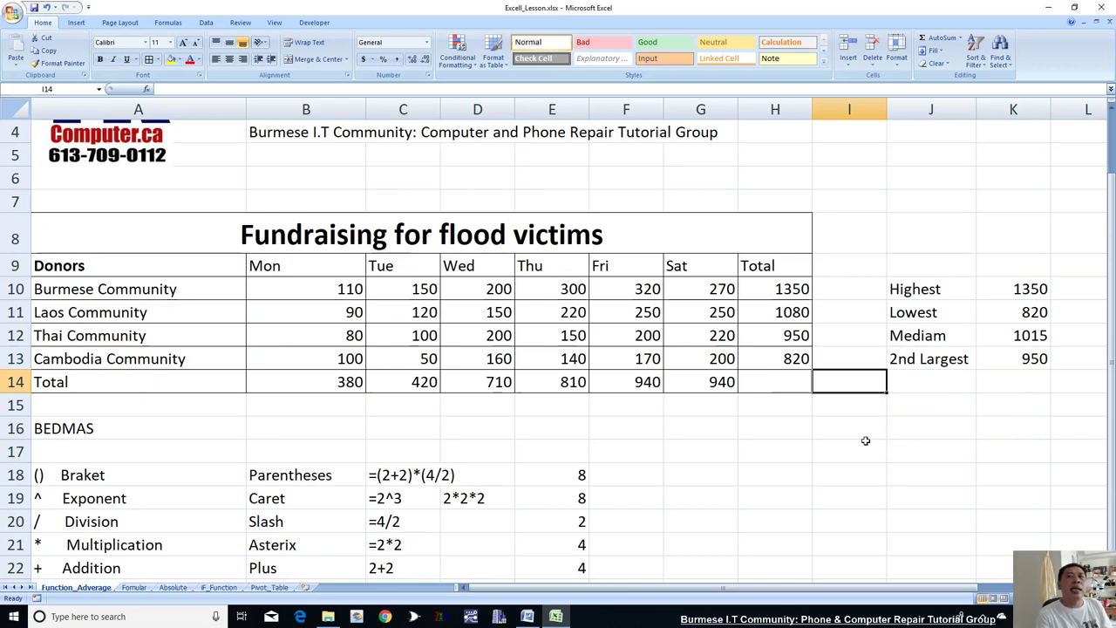
{"action": "left_click", "coordinate": [866, 445]}
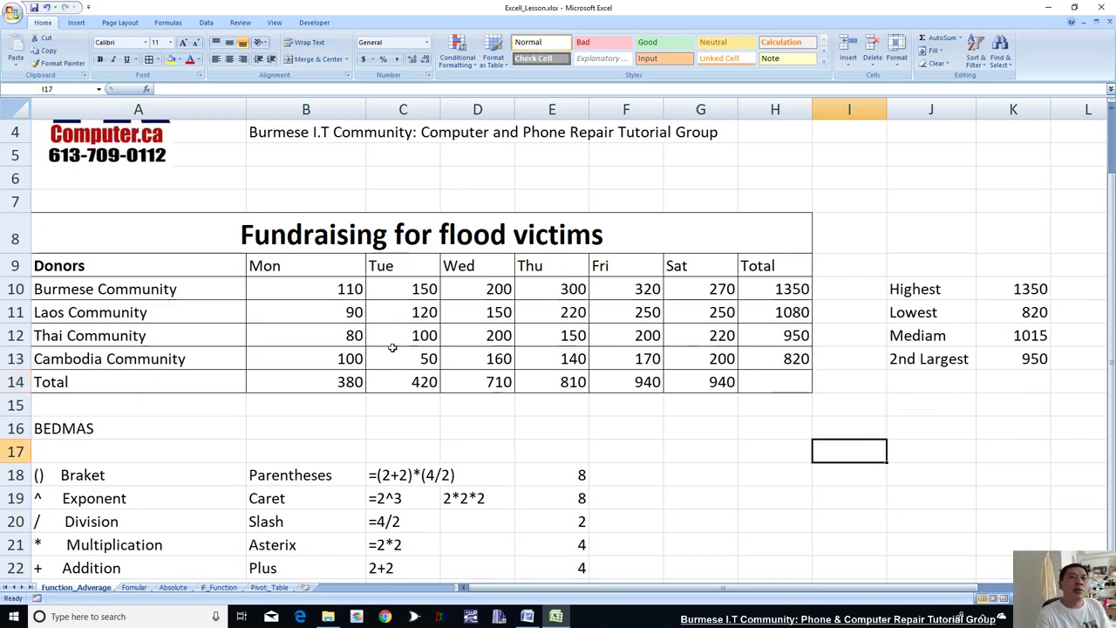
{"action": "left_click", "coordinate": [310, 268]}
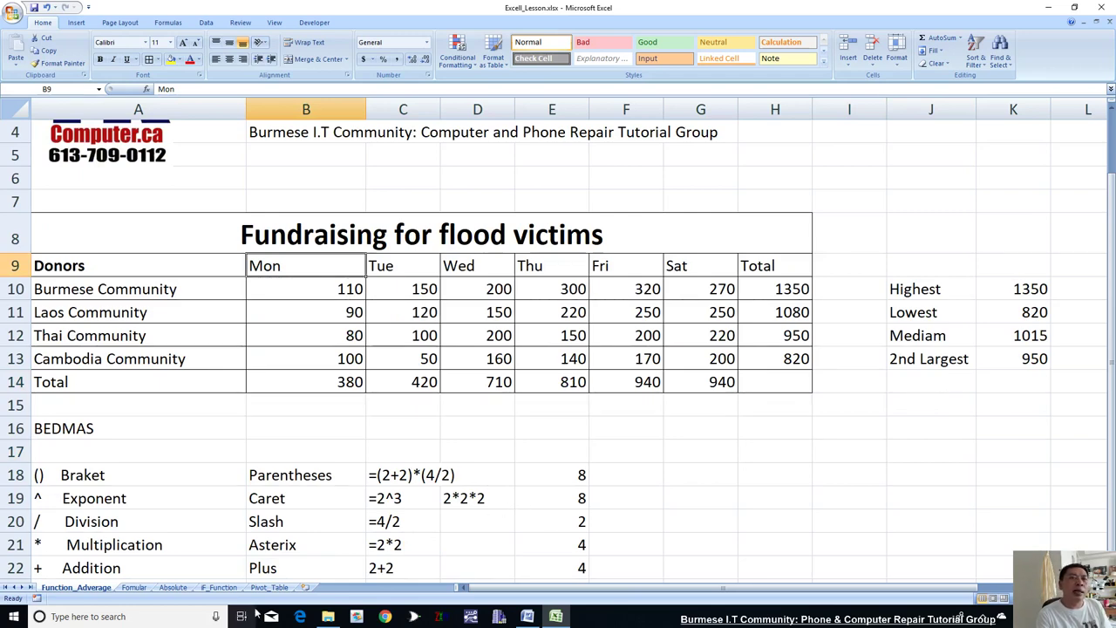
{"action": "left_click", "coordinate": [133, 586]}
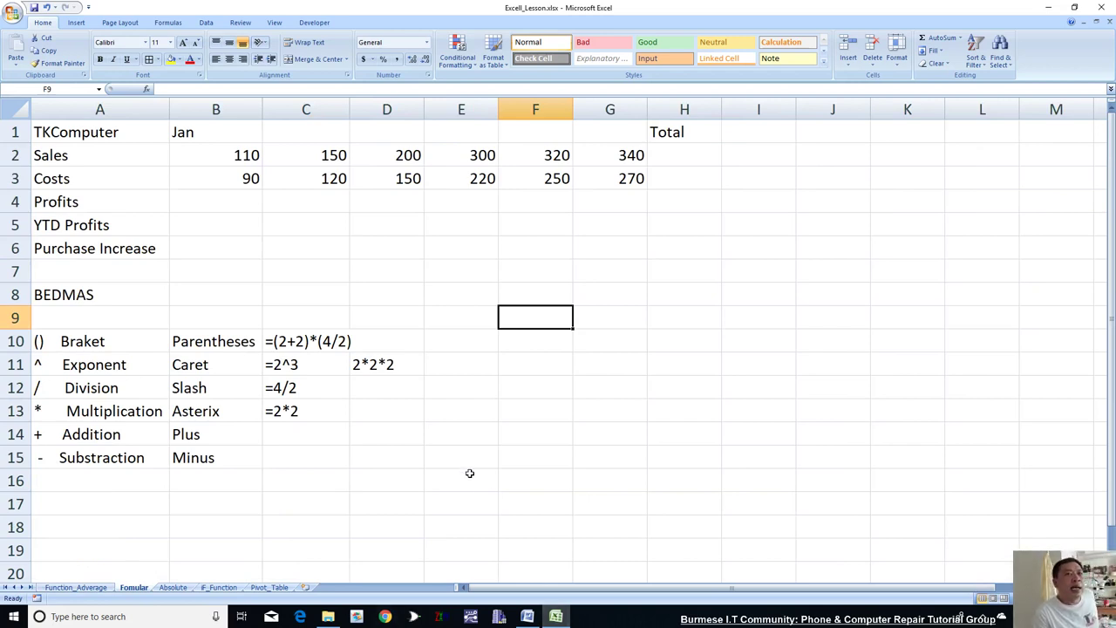
Step: Auto-fill Jan from B1 across to G1 to add Feb through Jun
{"action": "left_click", "coordinate": [442, 463]}
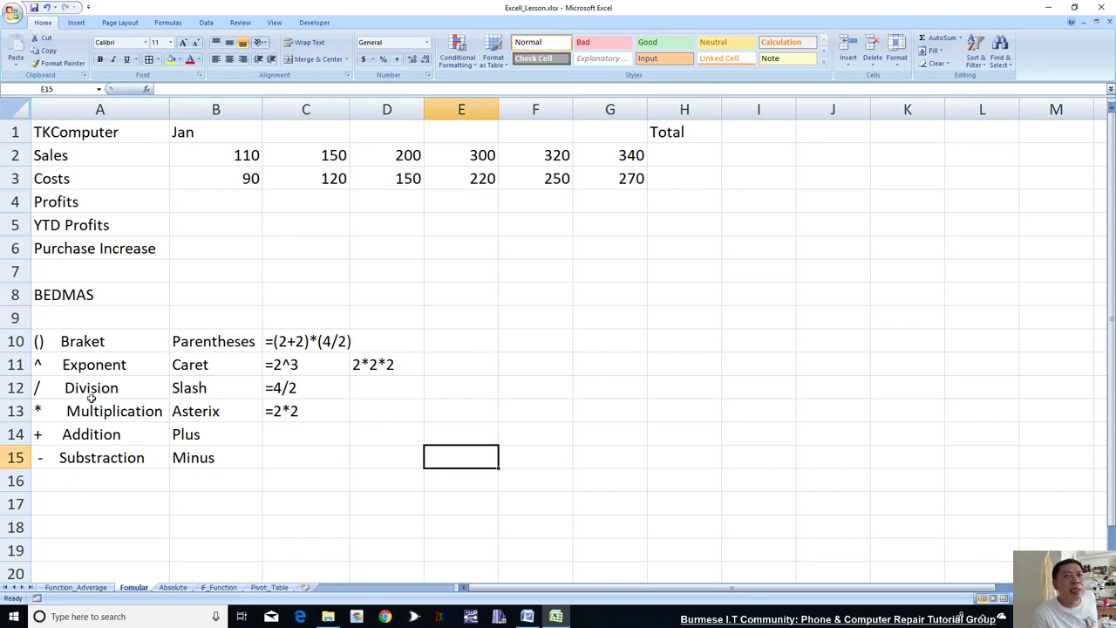
{"action": "left_click", "coordinate": [397, 267]}
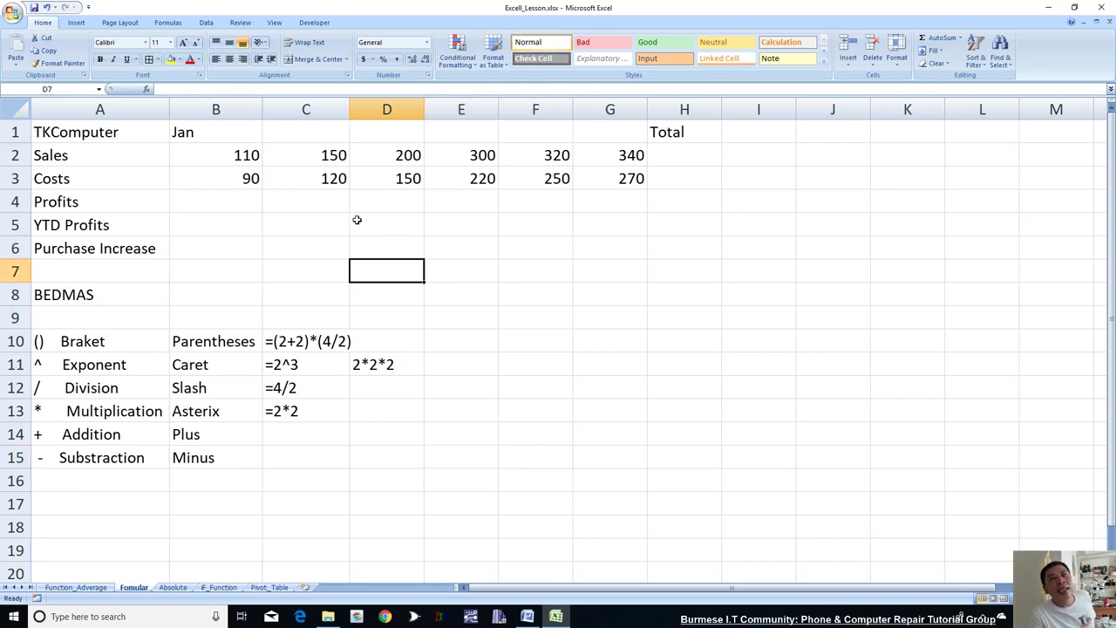
{"action": "left_click", "coordinate": [217, 142]}
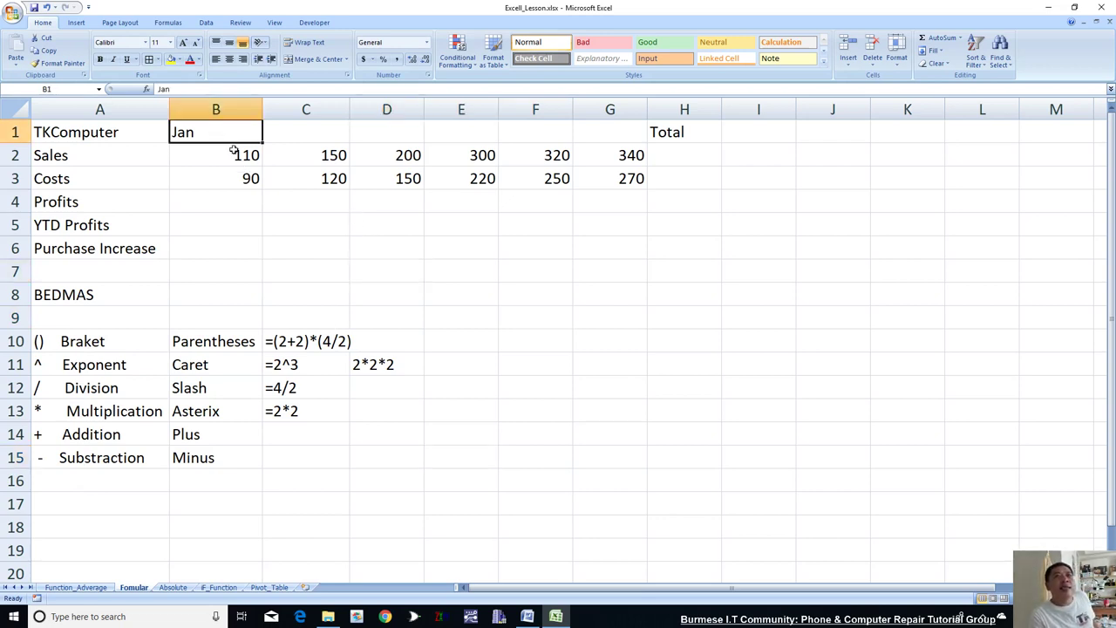
{"action": "left_click_drag", "start_coordinate": [263, 145], "coordinate": [630, 153]}
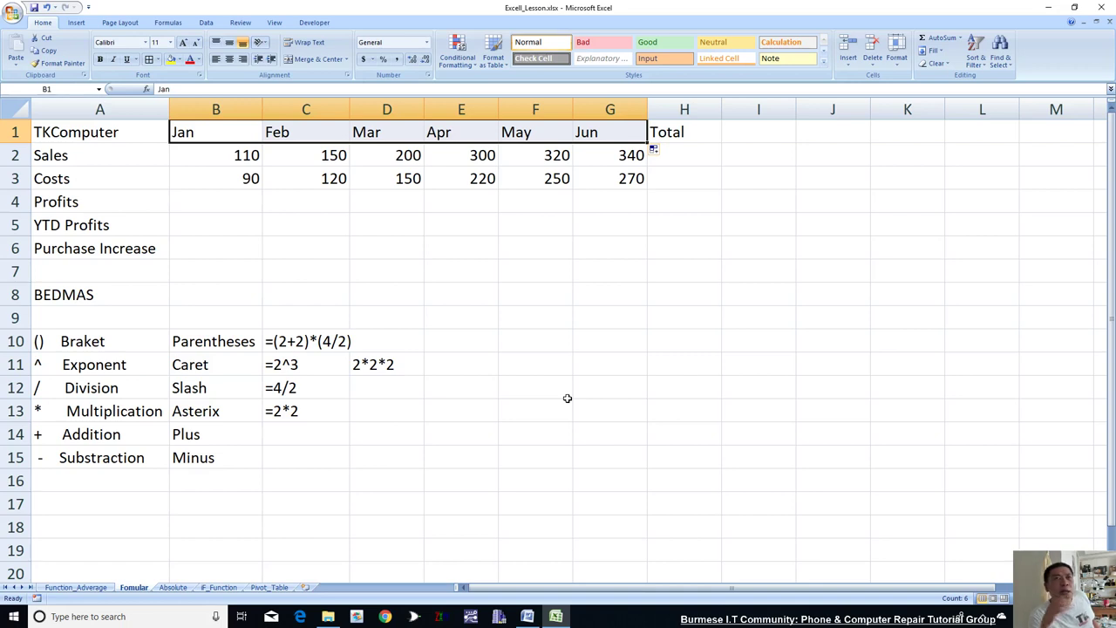
{"action": "left_click", "coordinate": [222, 195]}
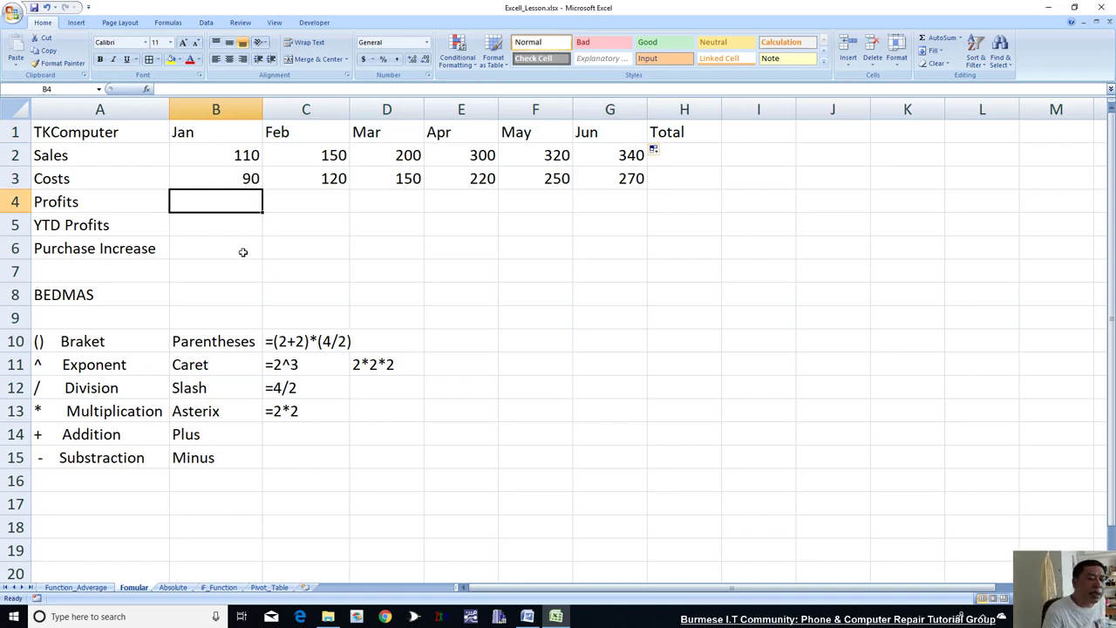
Step: Enter =B2-B3 in B4 for January's Profits
{"action": "type", "text": "="}
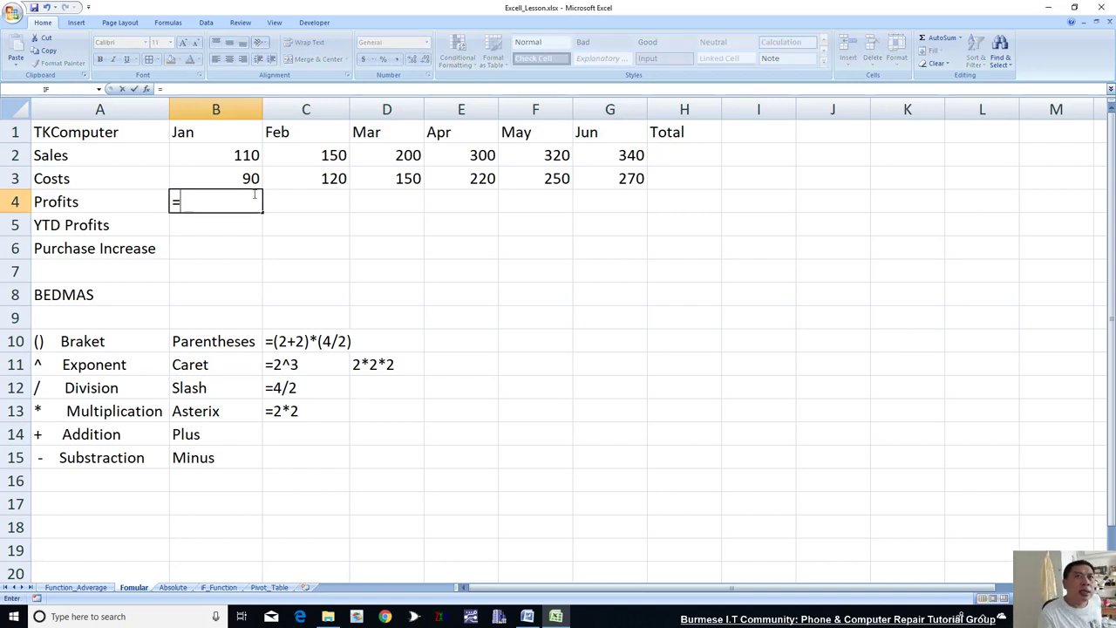
{"action": "left_click", "coordinate": [253, 155]}
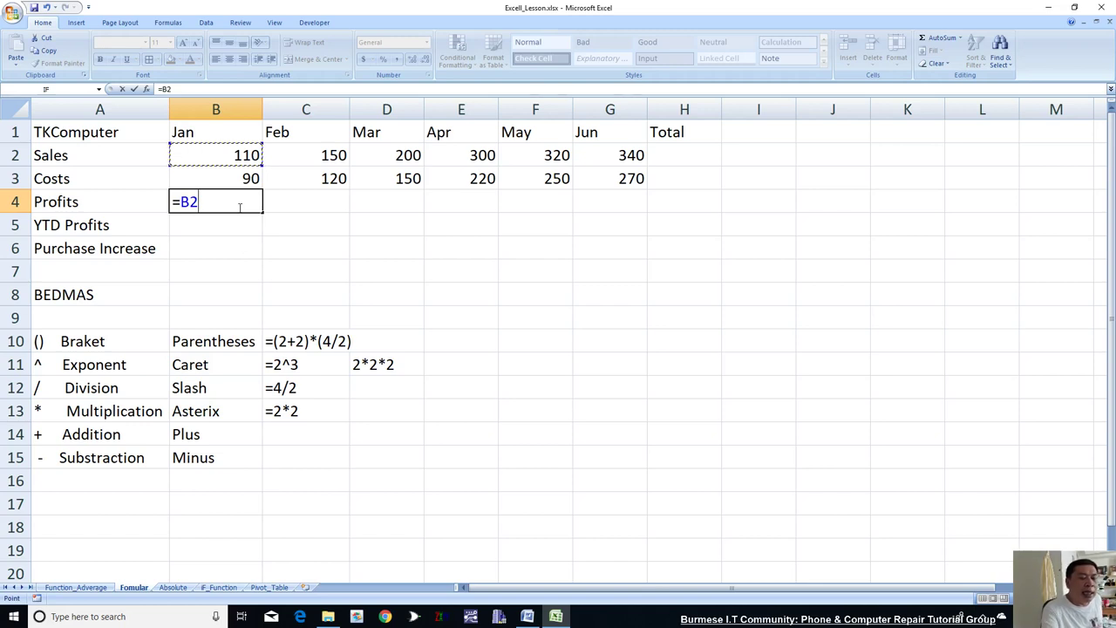
{"action": "type", "text": "-"}
{"action": "left_click", "coordinate": [220, 178]}
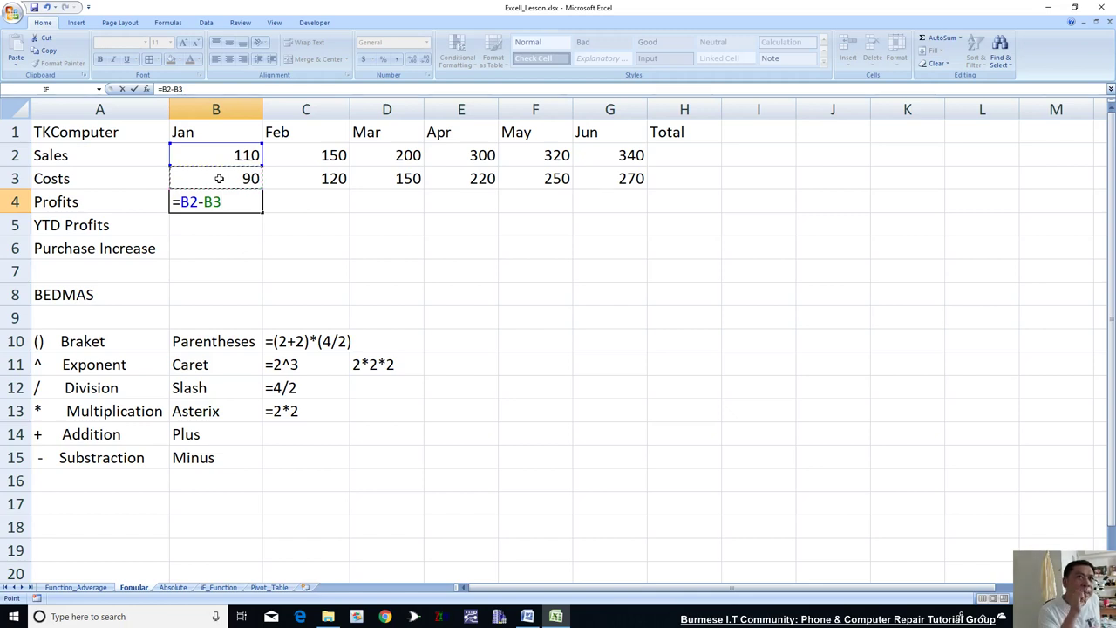
{"action": "key", "text": "Return"}
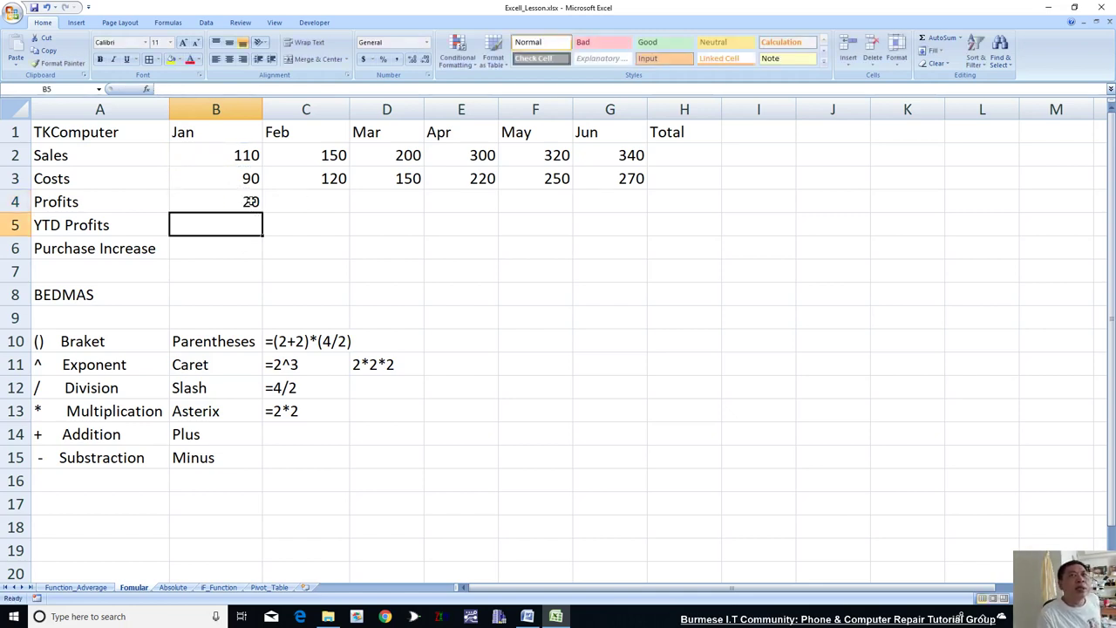
Step: Fill the Profits formula from B4 across to G4, giving 20 to 70
{"action": "left_click", "coordinate": [251, 202]}
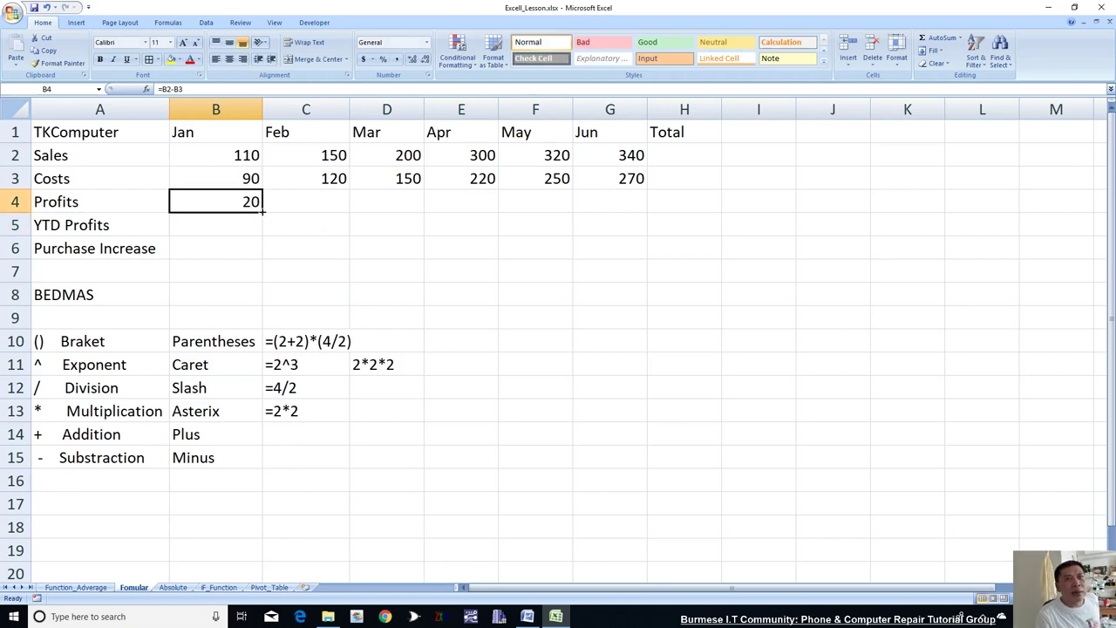
{"action": "left_click_drag", "start_coordinate": [262, 210], "coordinate": [635, 218]}
{"action": "left_click", "coordinate": [613, 269]}
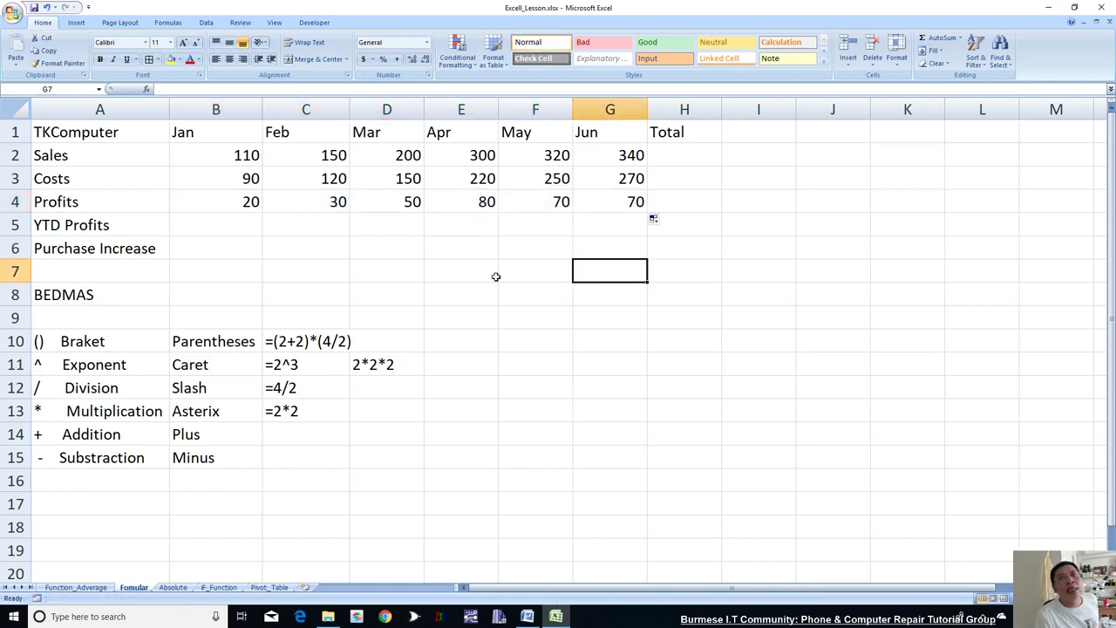
{"action": "left_click", "coordinate": [238, 203]}
{"action": "left_click_drag", "start_coordinate": [238, 204], "coordinate": [628, 203]}
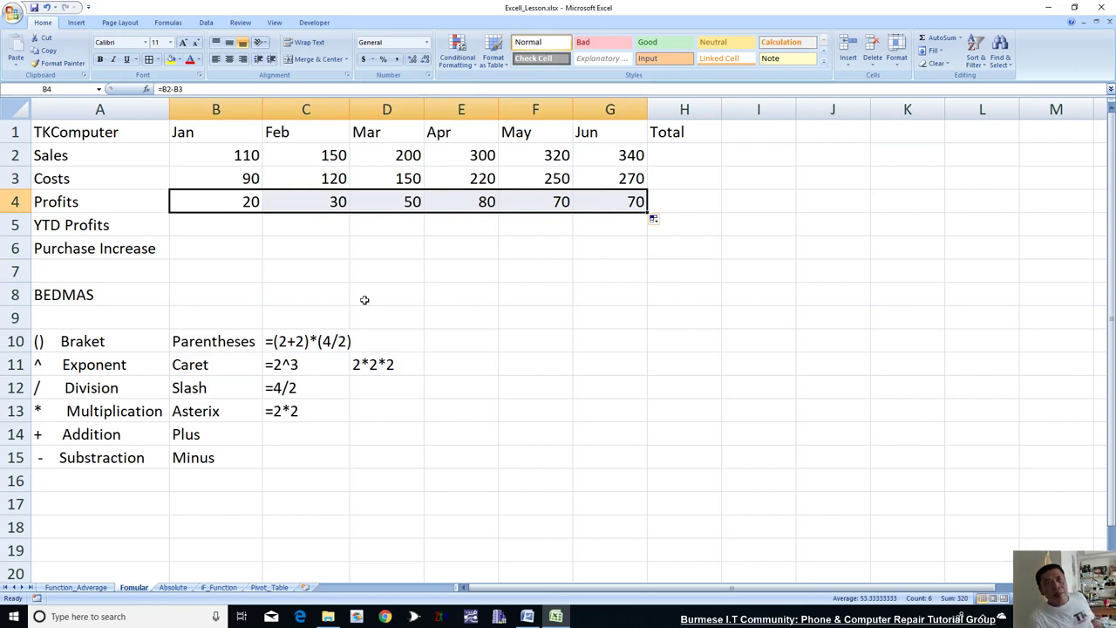
{"action": "left_click", "coordinate": [225, 228]}
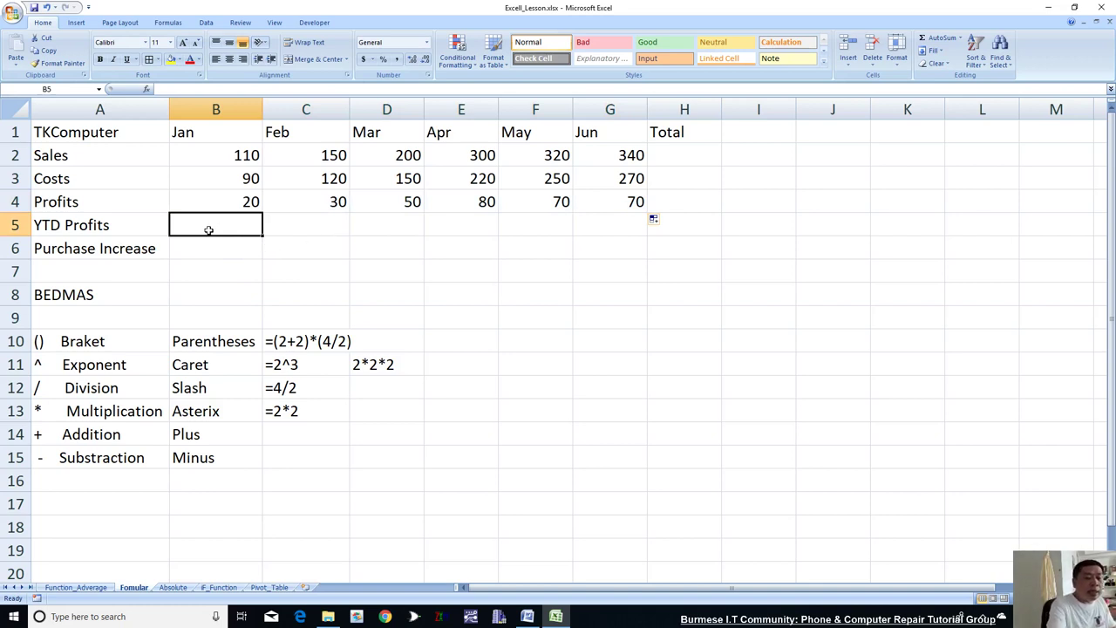
Step: Enter =B4 in B5 so January's YTD Profits shows 20
{"action": "type", "text": "="}
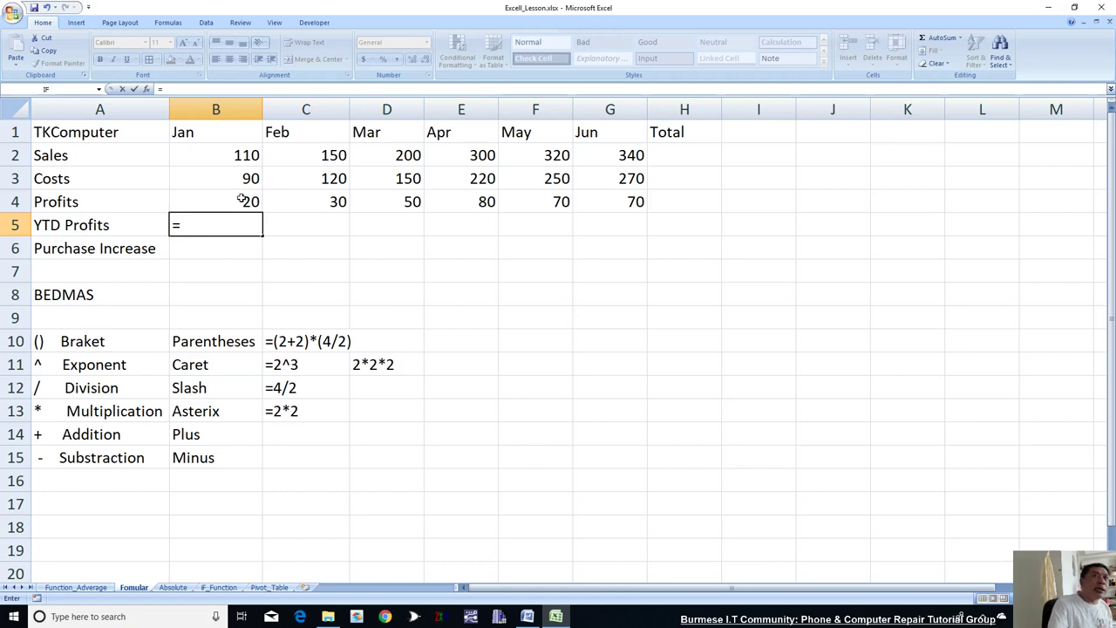
{"action": "left_click", "coordinate": [240, 201]}
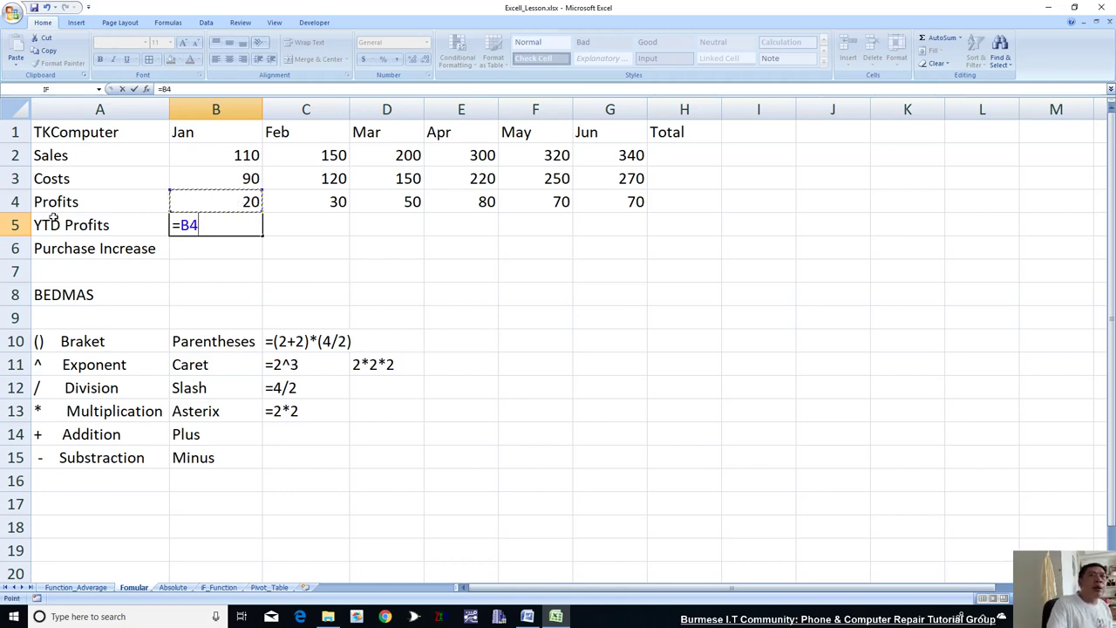
{"action": "key", "text": "Return"}
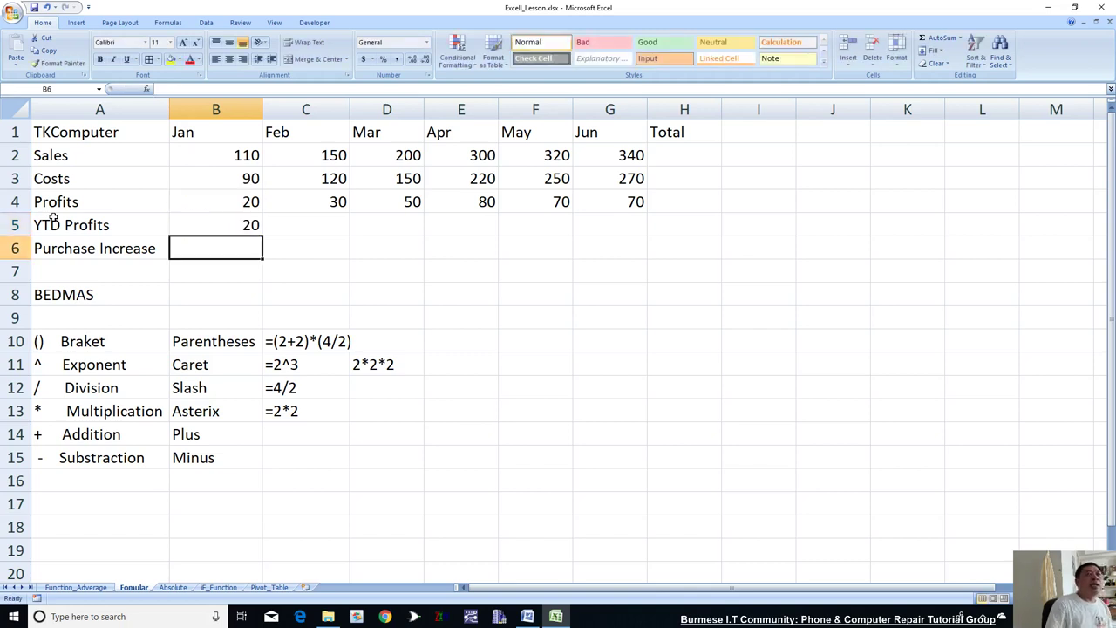
{"action": "left_click", "coordinate": [298, 230]}
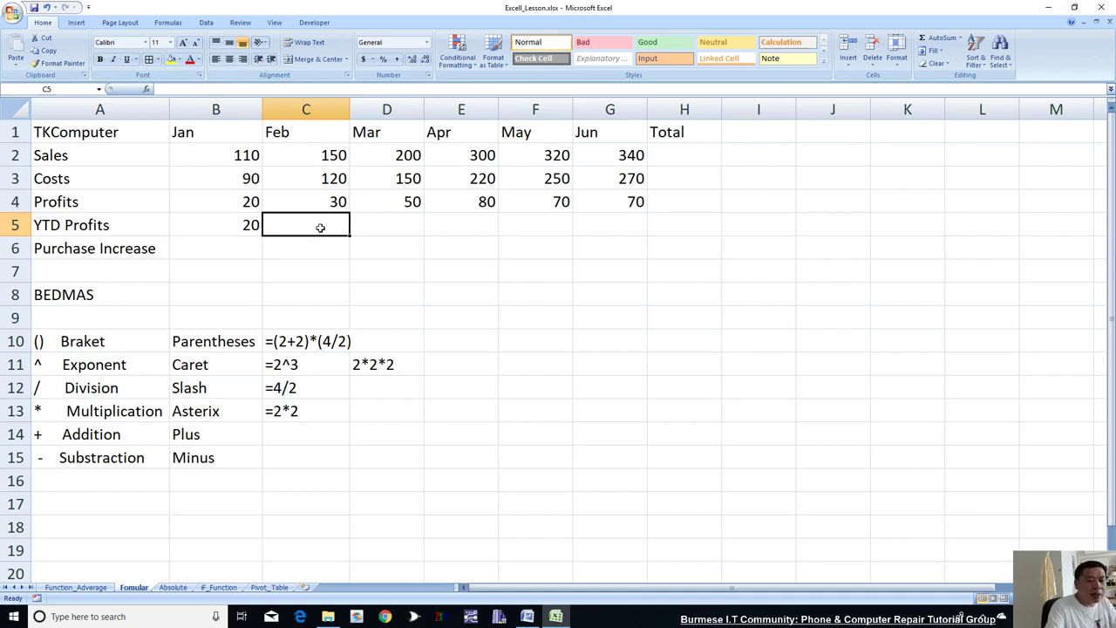
Step: Enter =B5+C4 in C5 for February's YTD Profits
{"action": "type", "text": "="}
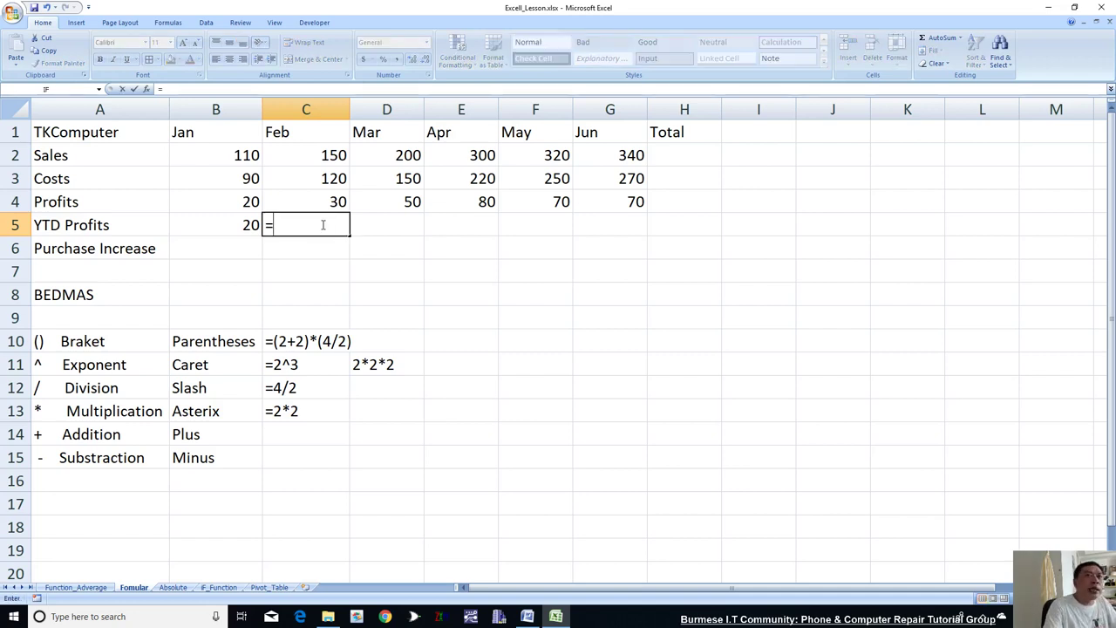
{"action": "left_click", "coordinate": [245, 220]}
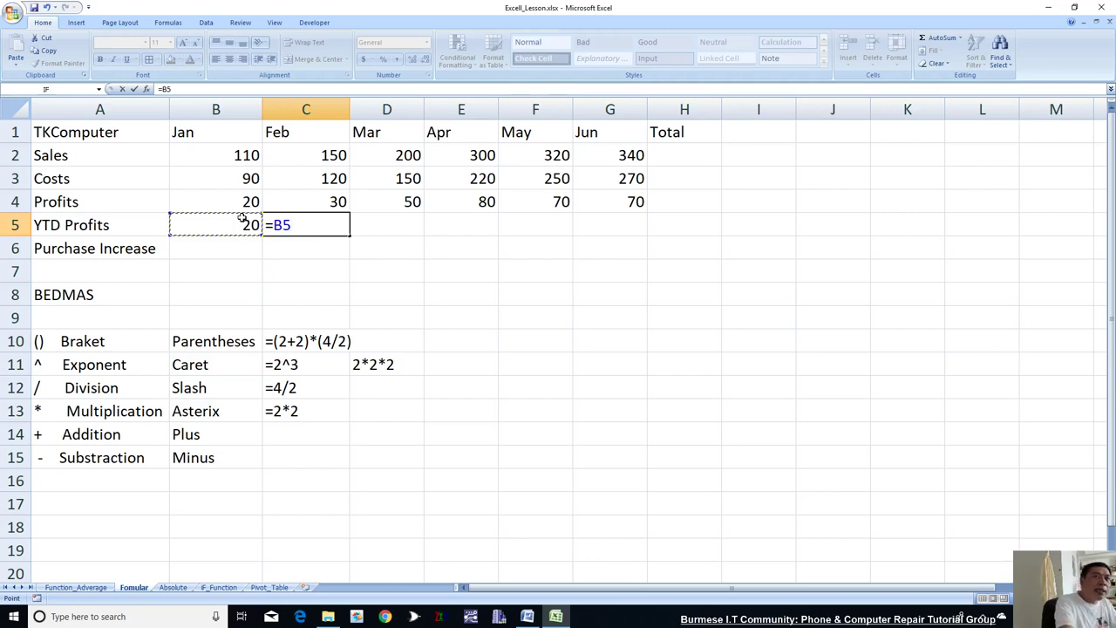
{"action": "type", "text": "+"}
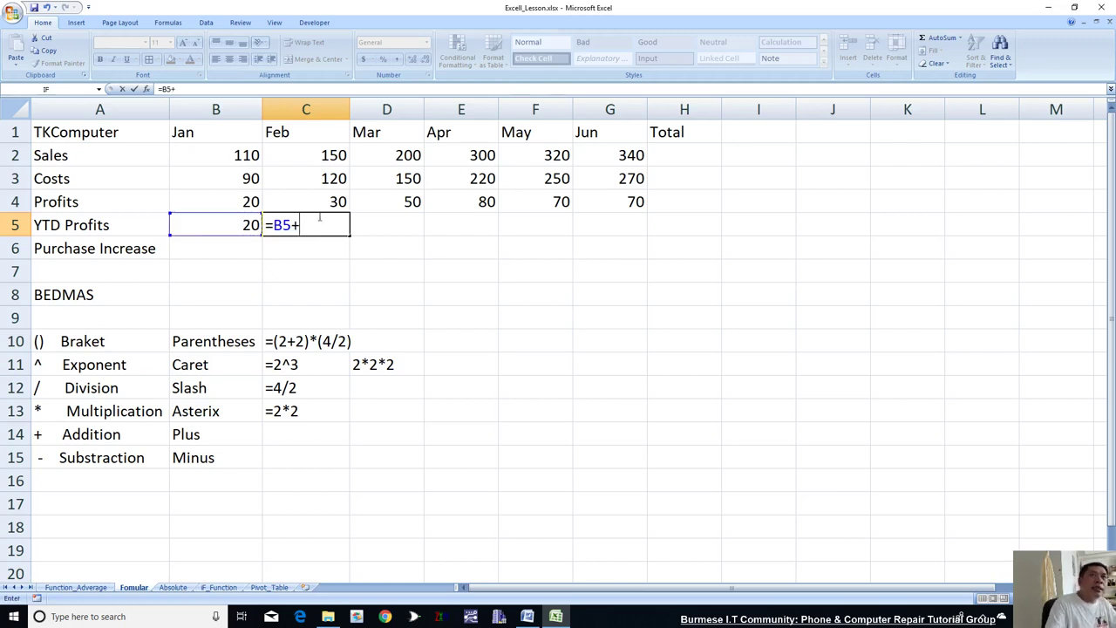
{"action": "left_click", "coordinate": [337, 203]}
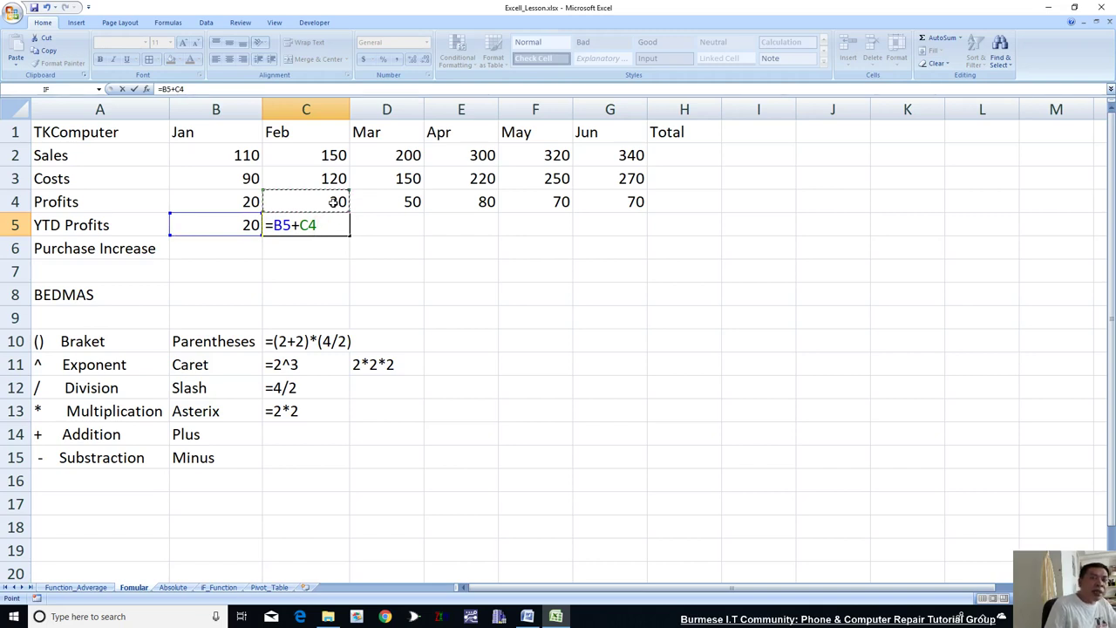
{"action": "left_click", "coordinate": [133, 89]}
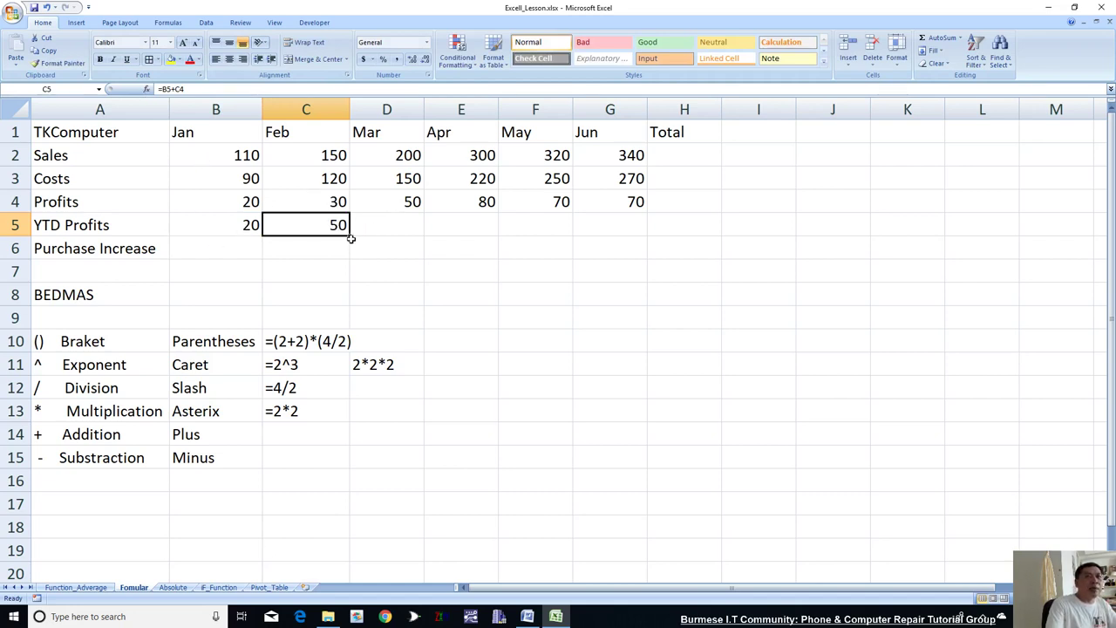
Step: Fill the YTD formula from C5 through G5, giving 50, 100, 180, 250 and 320
{"action": "left_click_drag", "start_coordinate": [350, 235], "coordinate": [400, 229]}
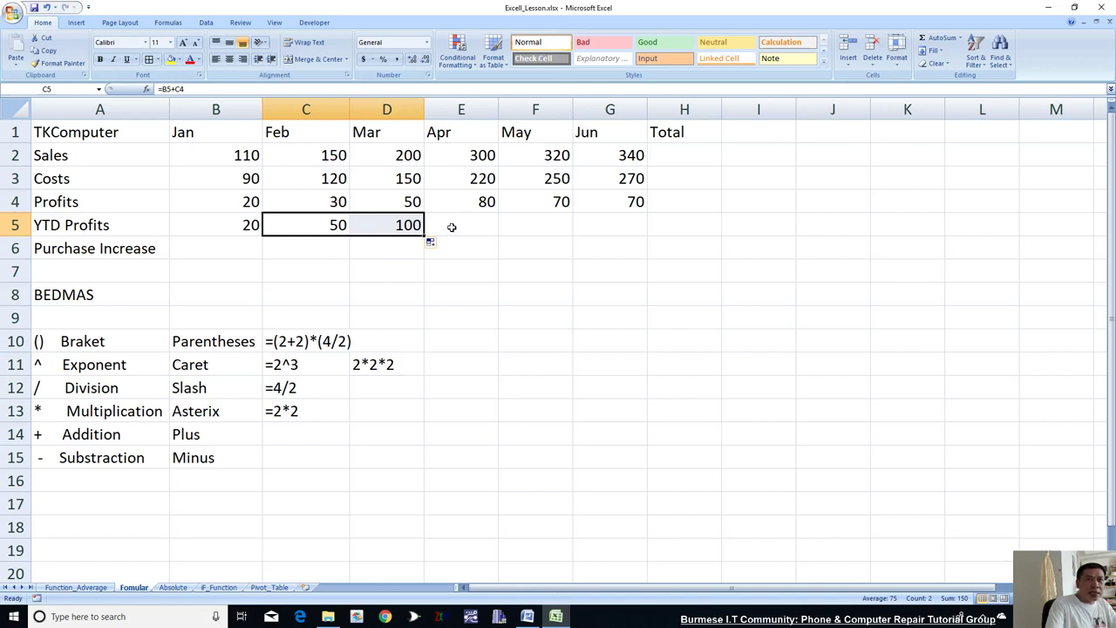
{"action": "left_click_drag", "start_coordinate": [426, 235], "coordinate": [634, 232]}
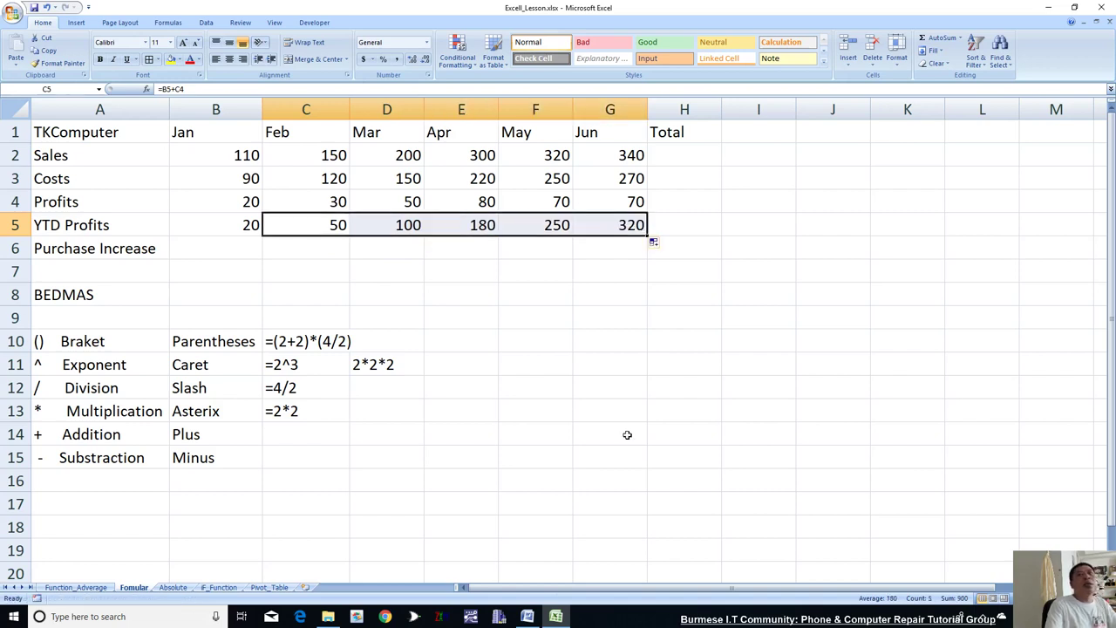
{"action": "left_click", "coordinate": [619, 364]}
{"action": "left_click", "coordinate": [623, 225]}
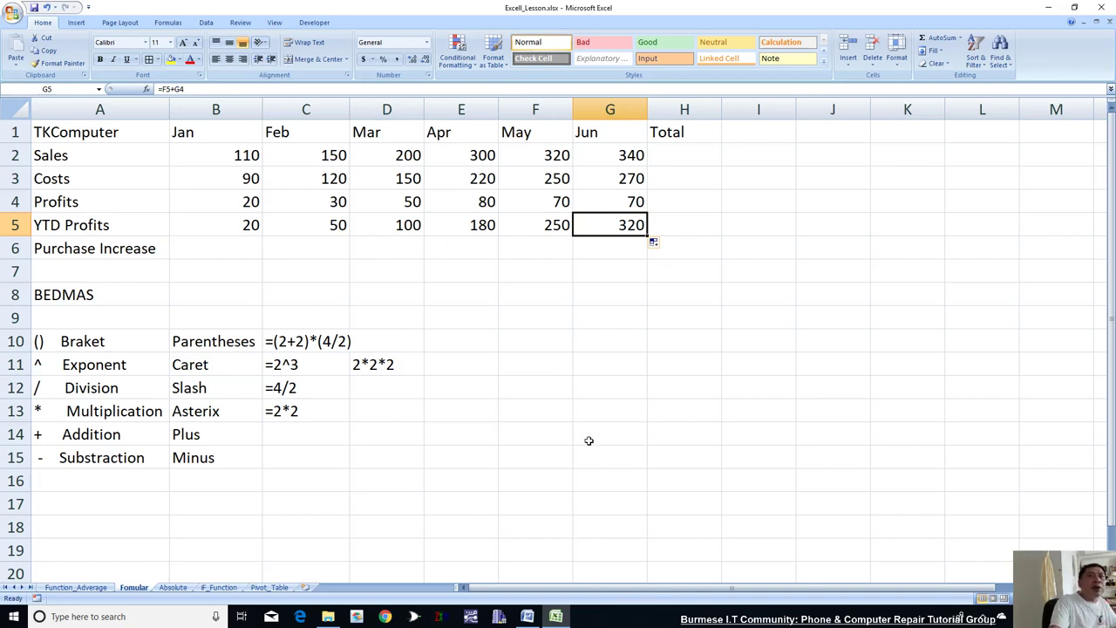
{"action": "left_click", "coordinate": [332, 276]}
{"action": "left_click", "coordinate": [246, 253]}
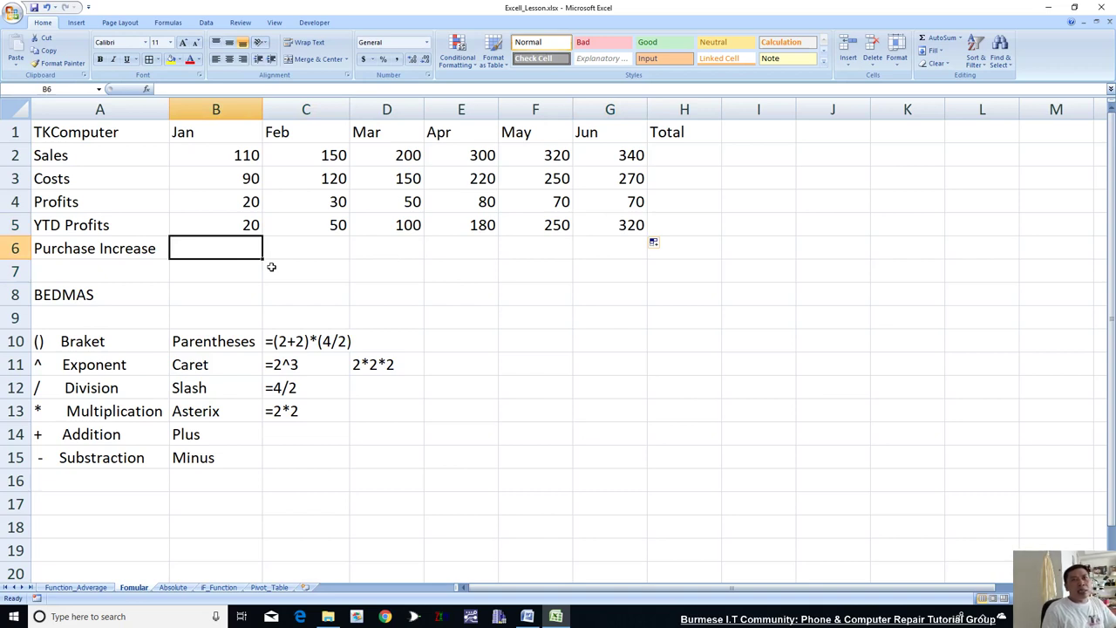
Step: Rename the A6 label from Purchase Increase to Profit Increase
{"action": "left_click", "coordinate": [77, 244]}
{"action": "double_click", "coordinate": [91, 249]}
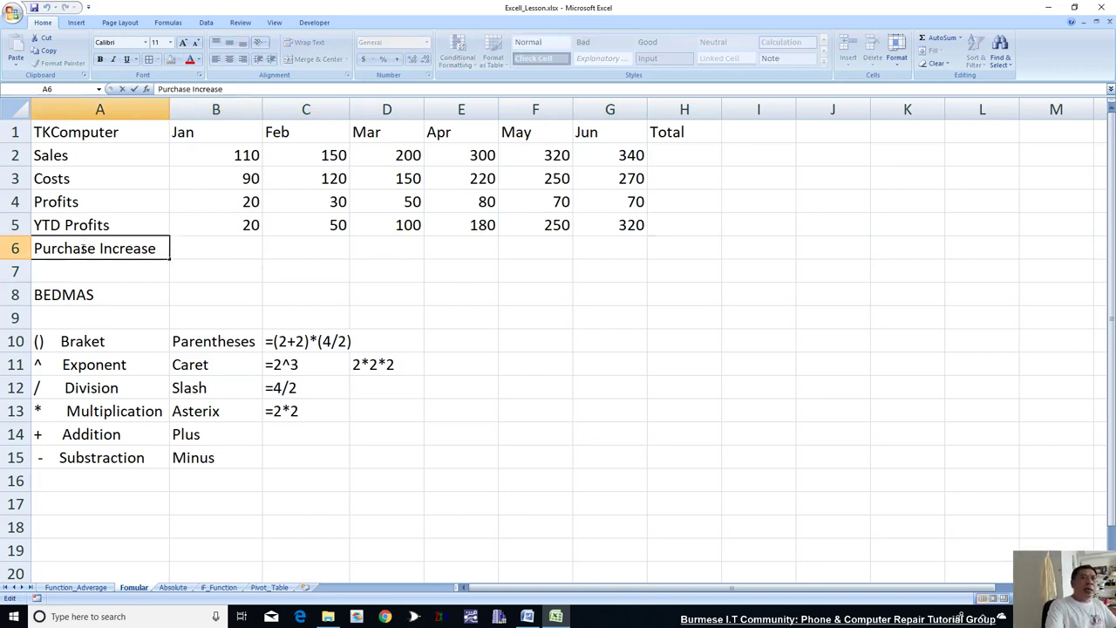
{"action": "double_click", "coordinate": [81, 249]}
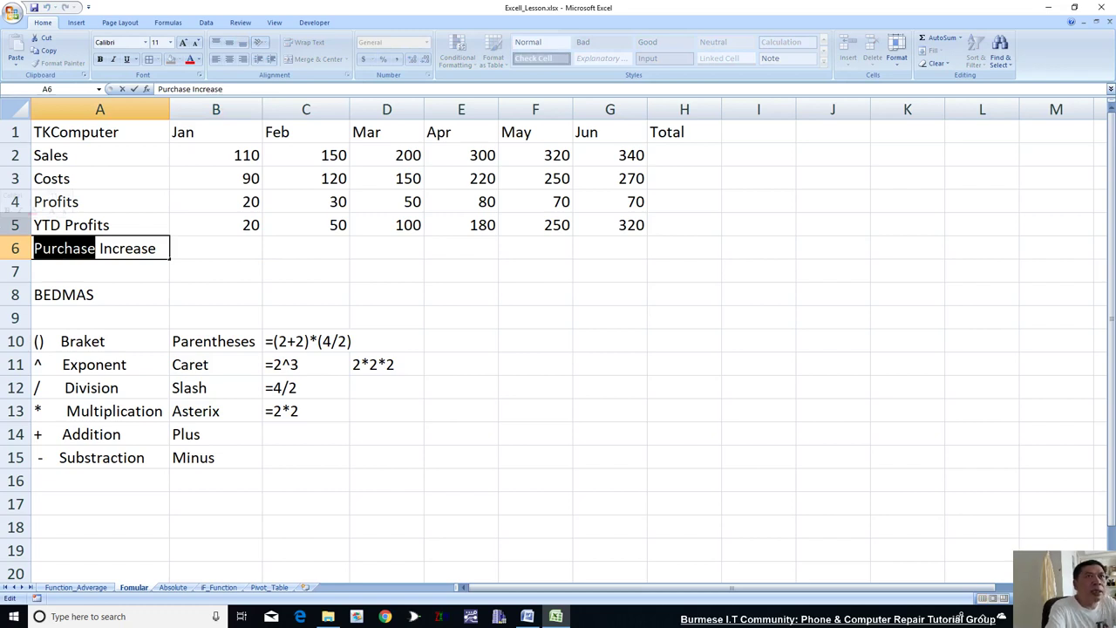
{"action": "type", "text": "Profit"}
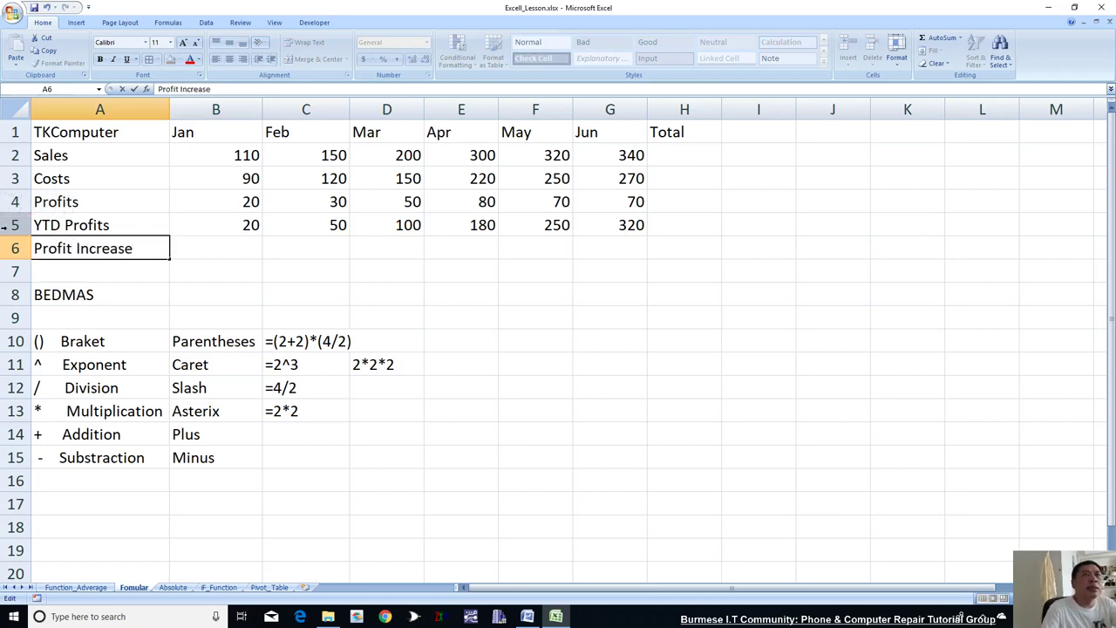
{"action": "left_click", "coordinate": [529, 409]}
Step: Review the January and February profit formulas in B4 and C4, then select C6
{"action": "left_click", "coordinate": [237, 244]}
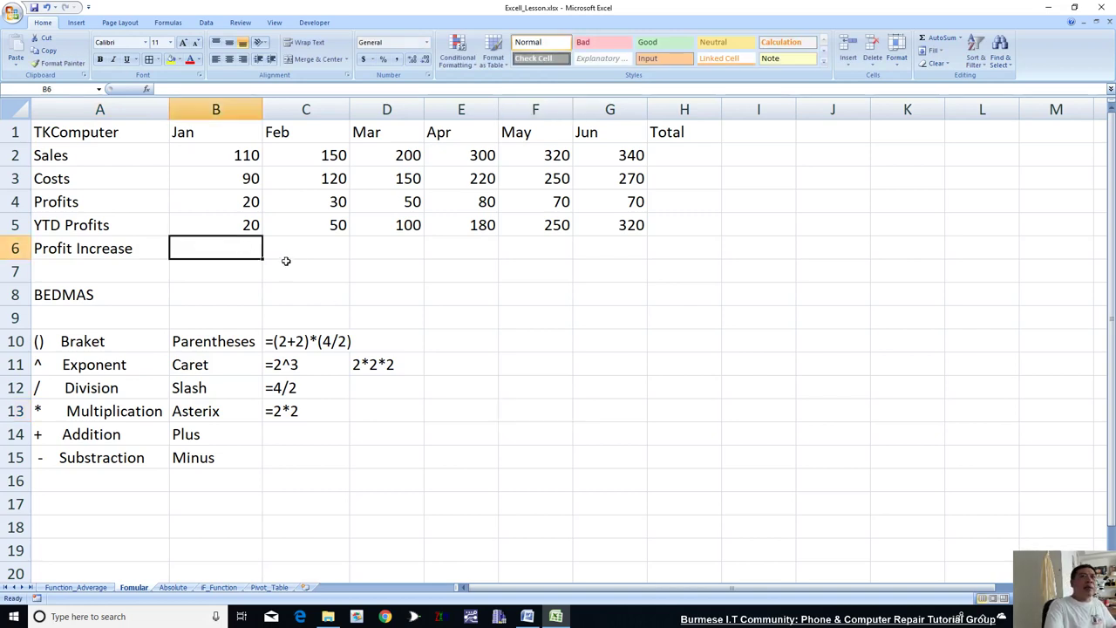
{"action": "left_click", "coordinate": [299, 250]}
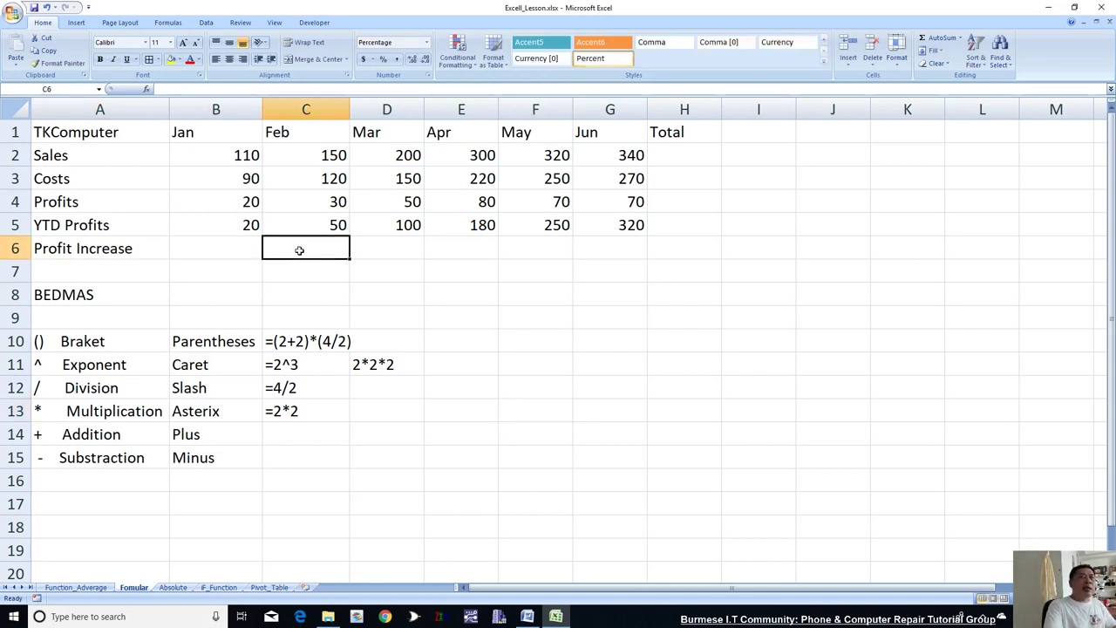
{"action": "left_click", "coordinate": [251, 208]}
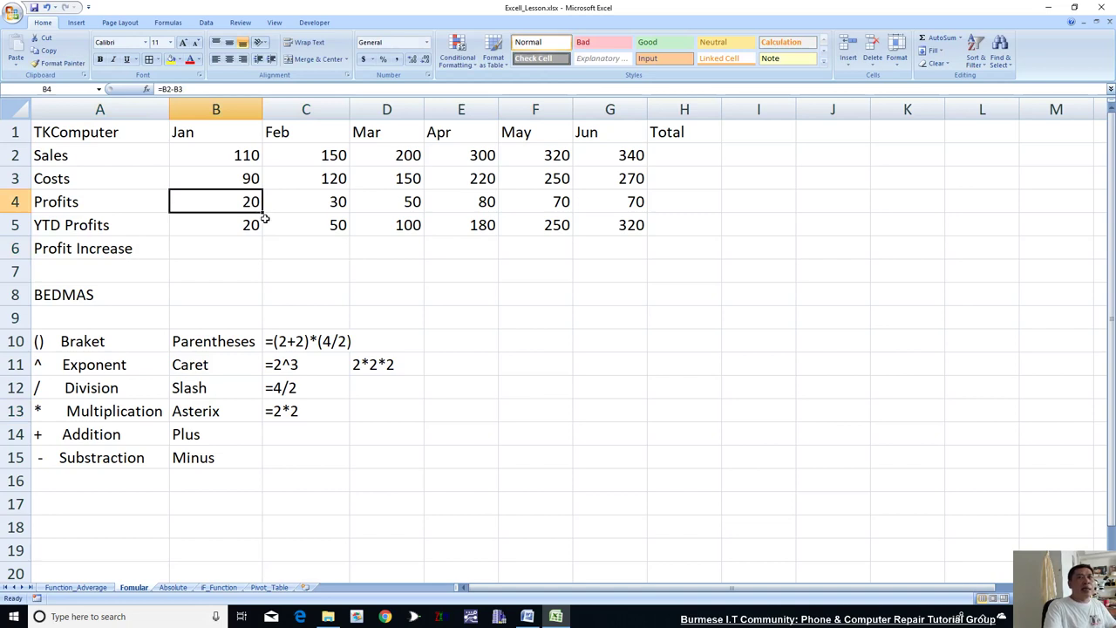
{"action": "left_click", "coordinate": [325, 210]}
{"action": "left_click", "coordinate": [333, 252]}
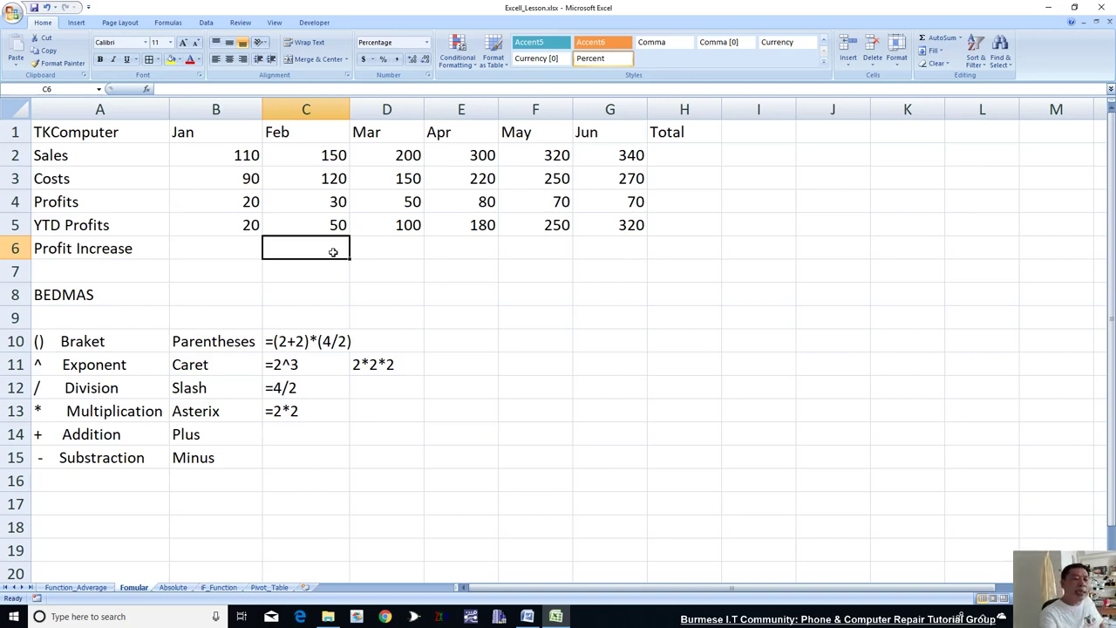
Step: Build =C4-B4/B4 in C6 for February's Profit Increase, not yet committed
{"action": "type", "text": "="}
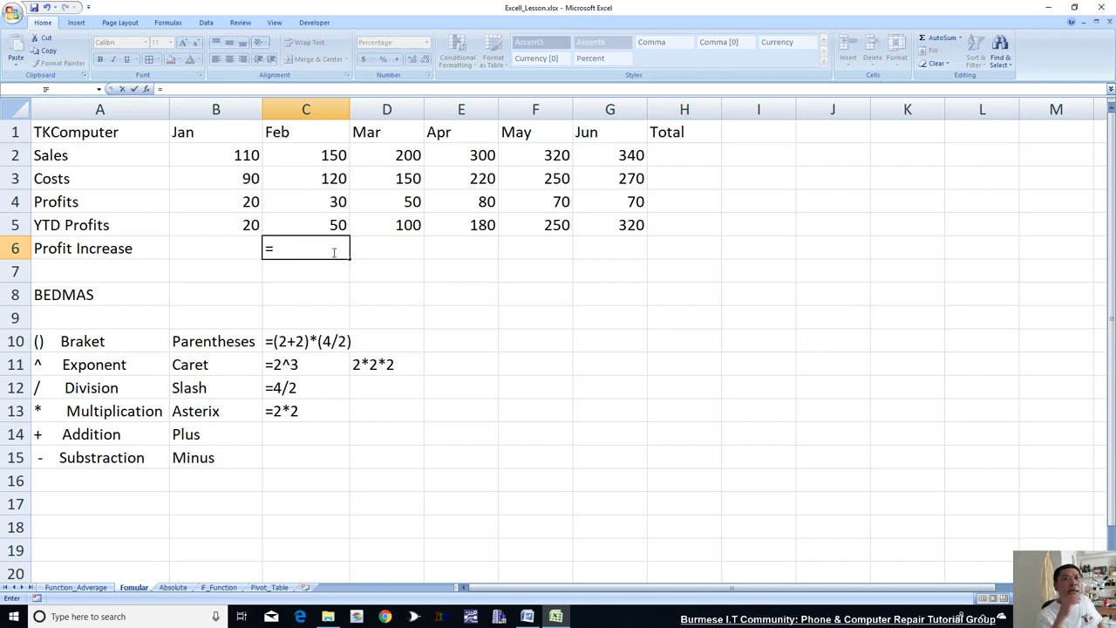
{"action": "left_click", "coordinate": [336, 201]}
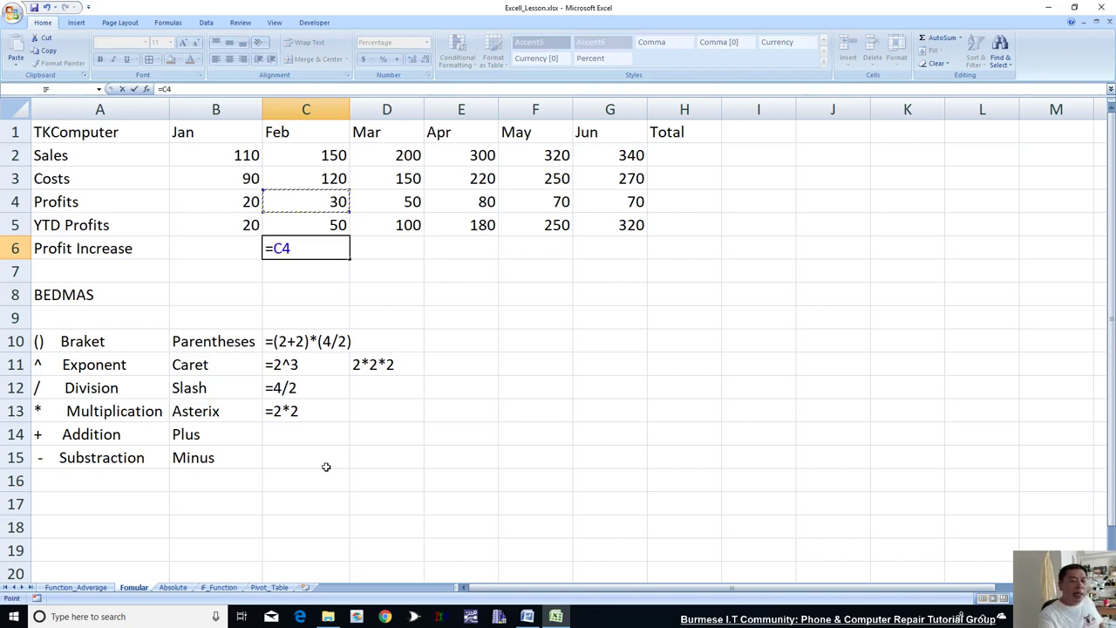
{"action": "type", "text": "-"}
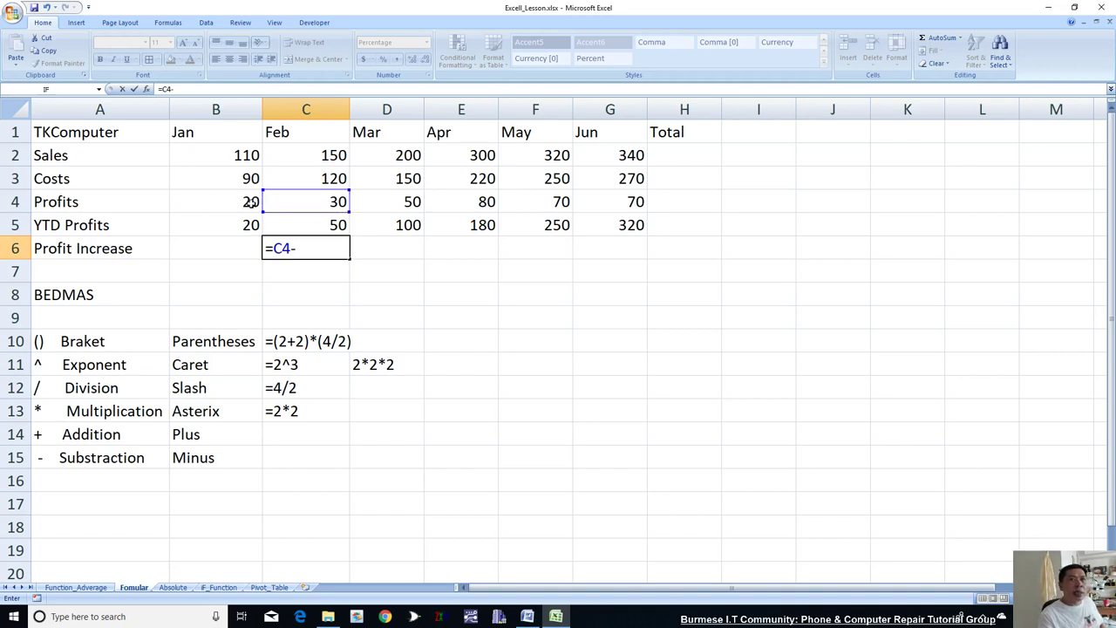
{"action": "left_click", "coordinate": [251, 202]}
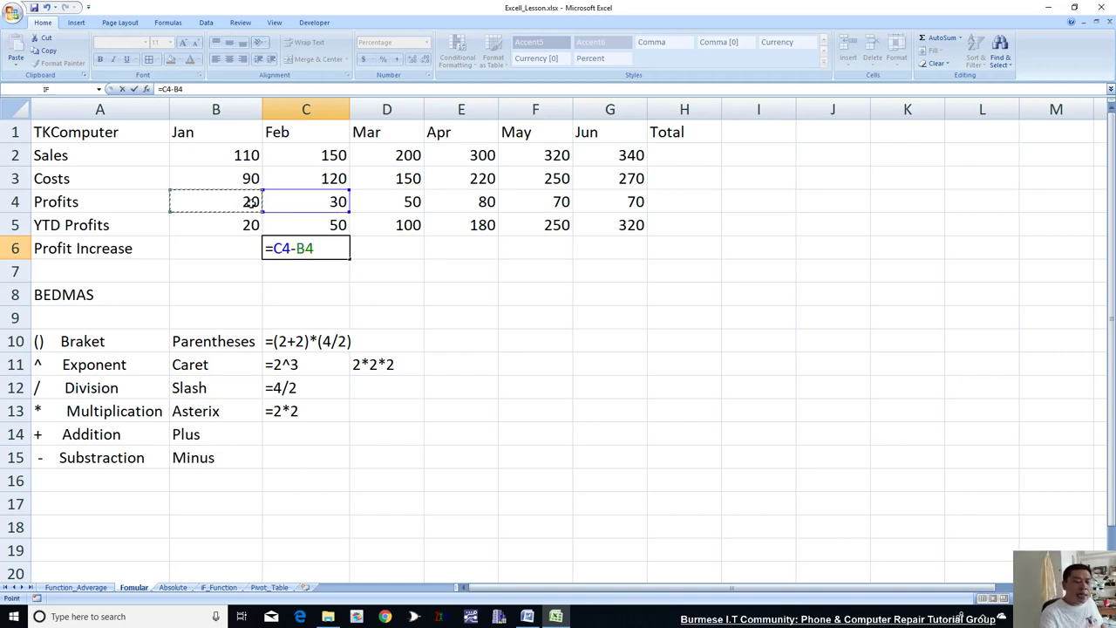
{"action": "type", "text": "/"}
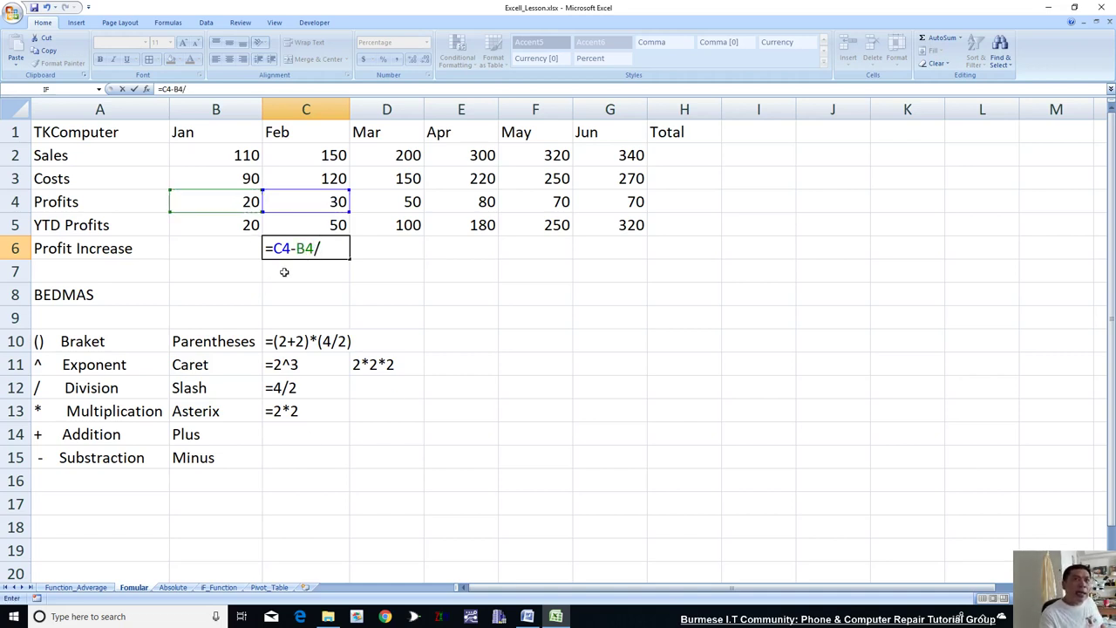
{"action": "left_click", "coordinate": [241, 202]}
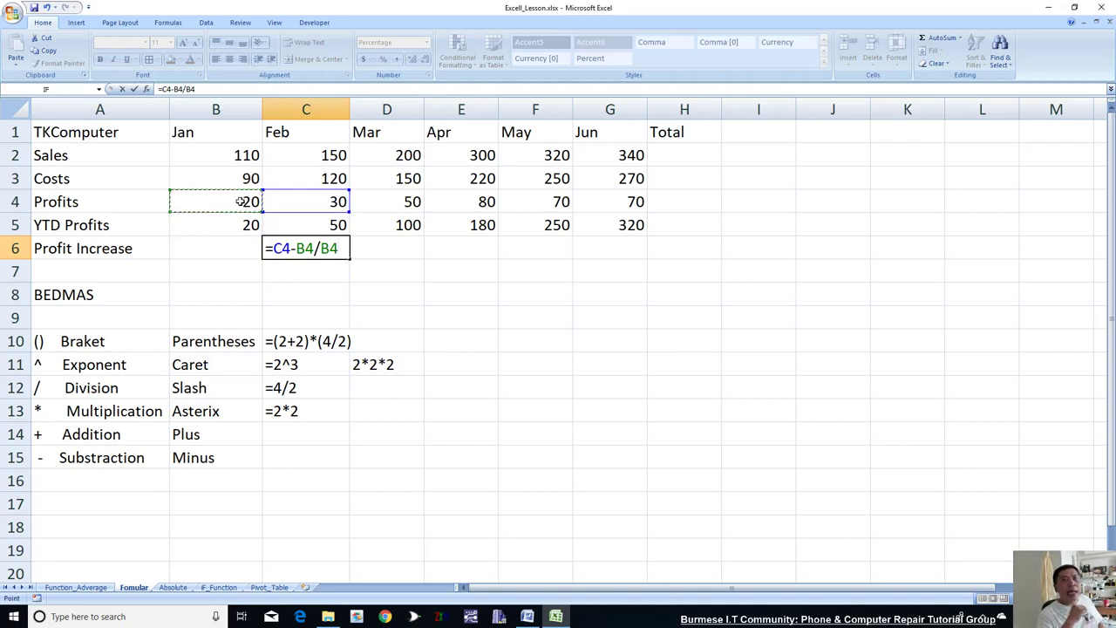
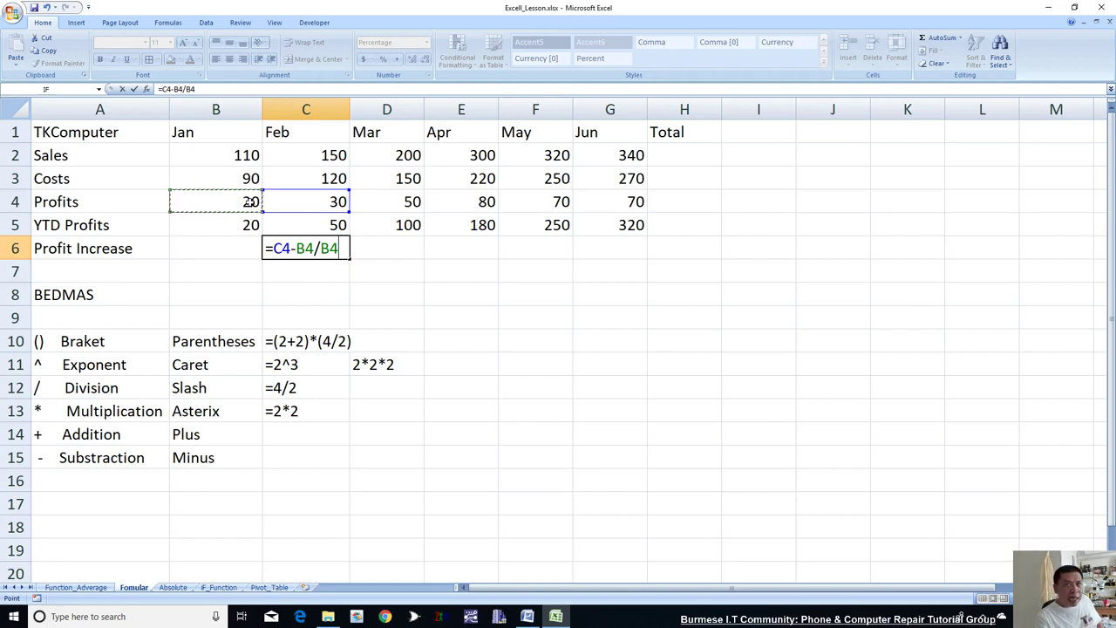
Step: Check C6's 2900% result, then start bracketing the formula with an opening bracket before C4
{"action": "left_click", "coordinate": [138, 92]}
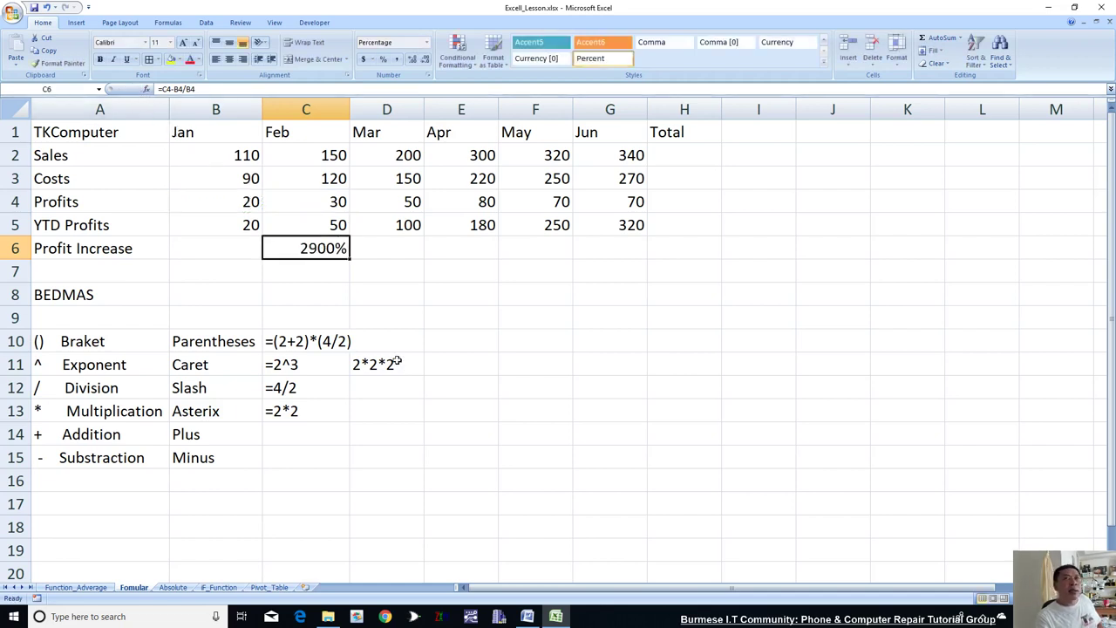
{"action": "double_click", "coordinate": [323, 248]}
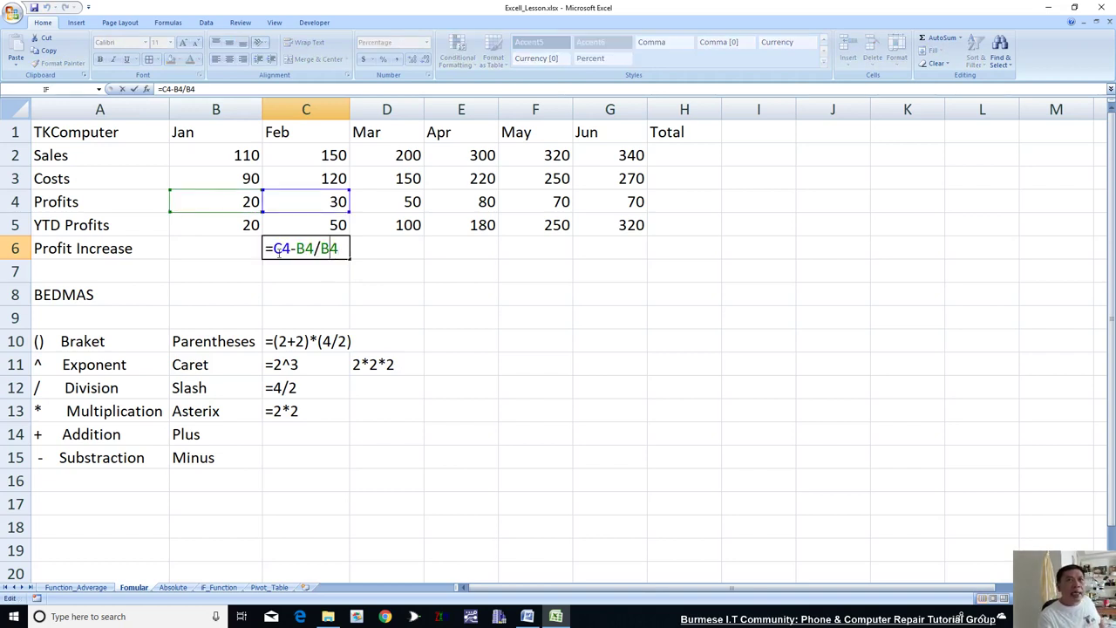
{"action": "left_click_drag", "start_coordinate": [293, 248], "coordinate": [351, 248]}
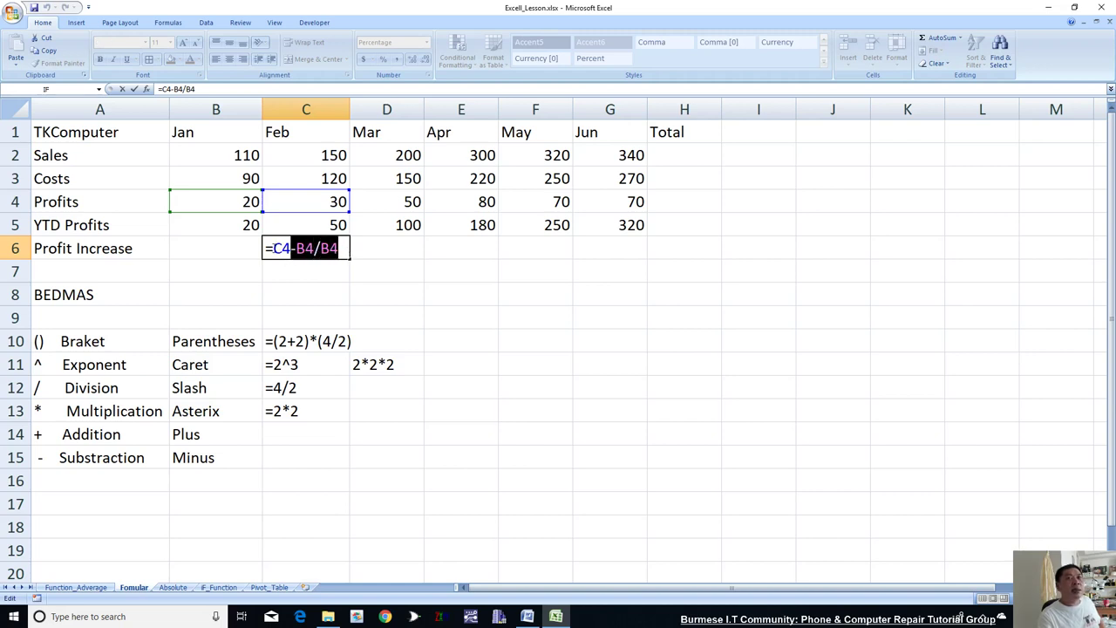
{"action": "left_click", "coordinate": [273, 249]}
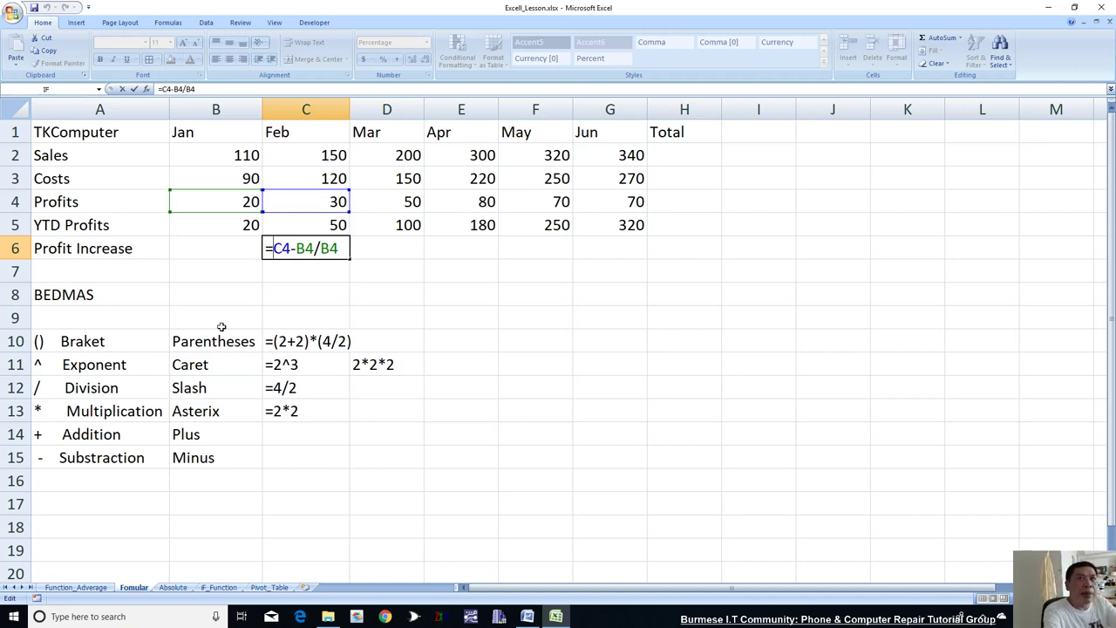
{"action": "type", "text": "("}
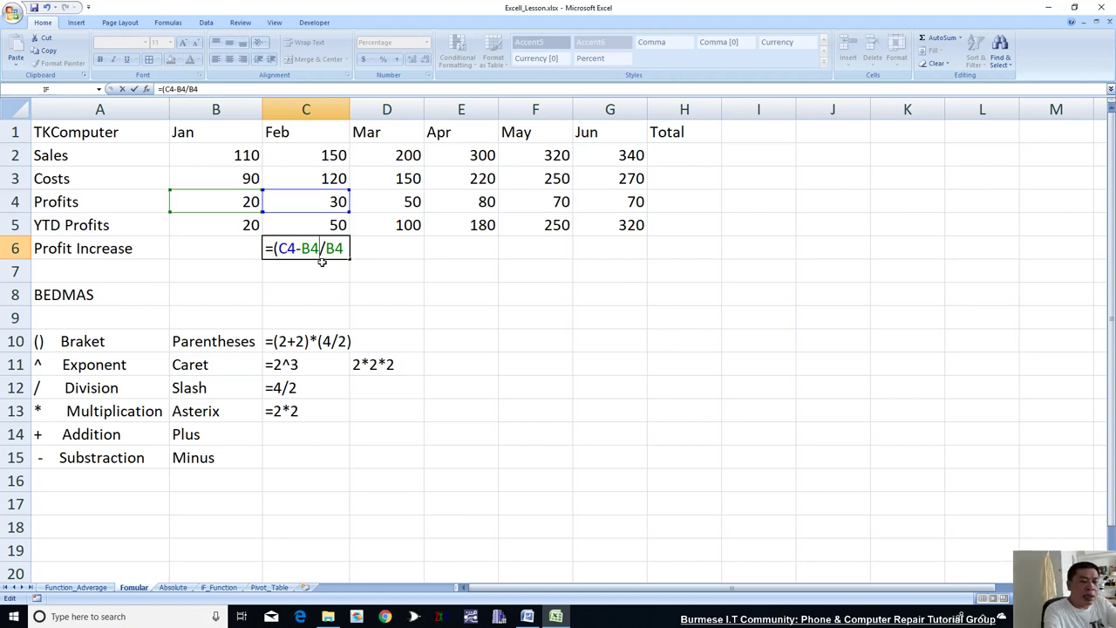
{"action": "type", "text": ")"}
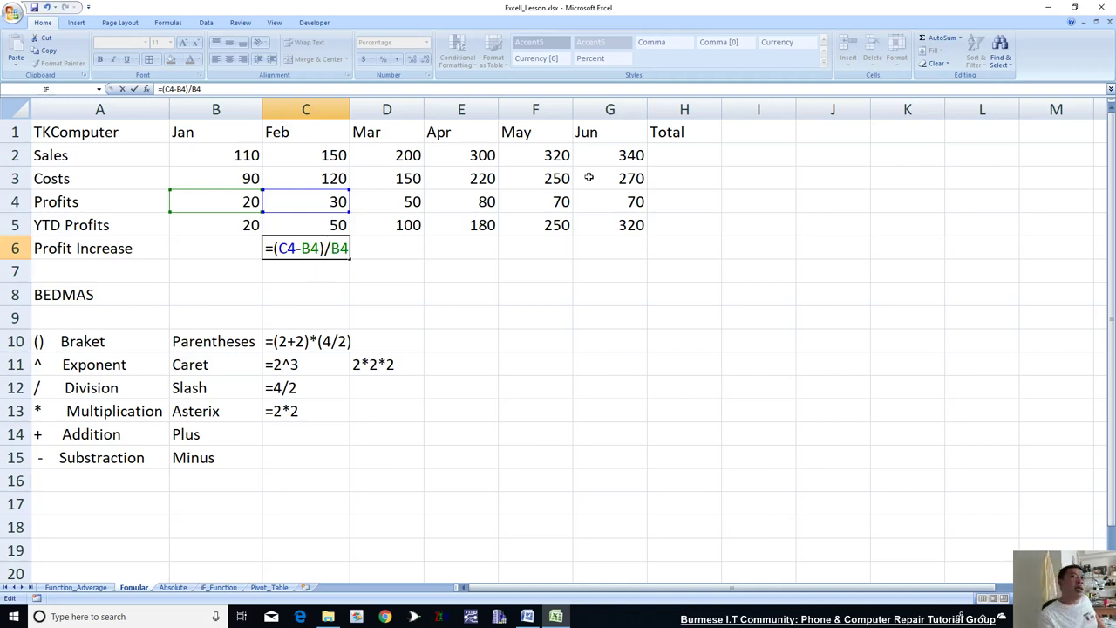
{"action": "left_click", "coordinate": [527, 617]}
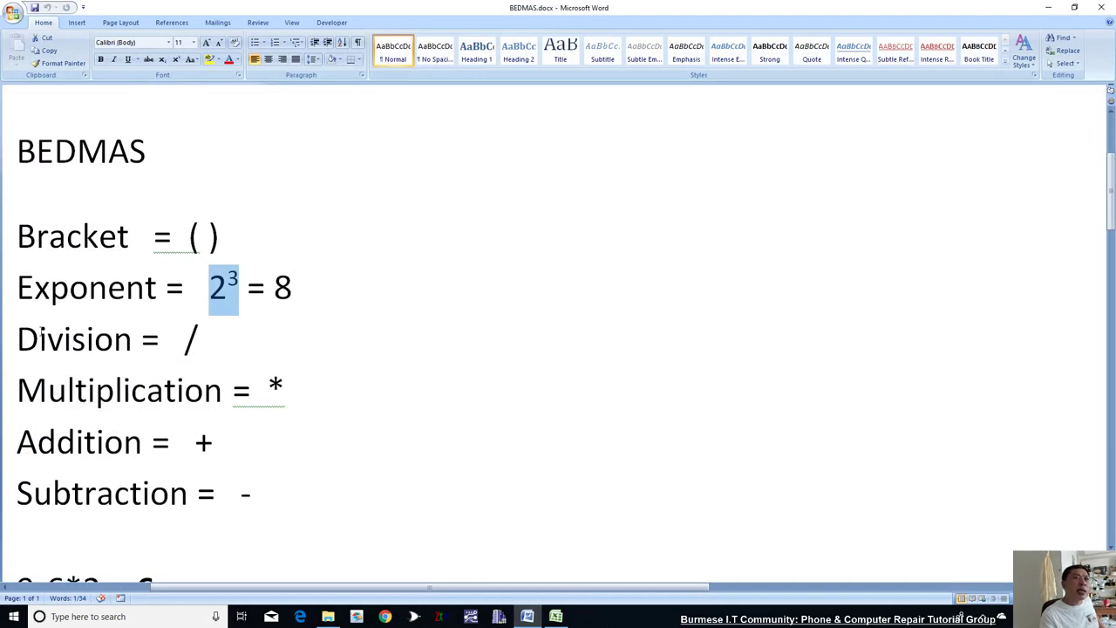
{"action": "left_click_drag", "start_coordinate": [17, 340], "coordinate": [270, 349]}
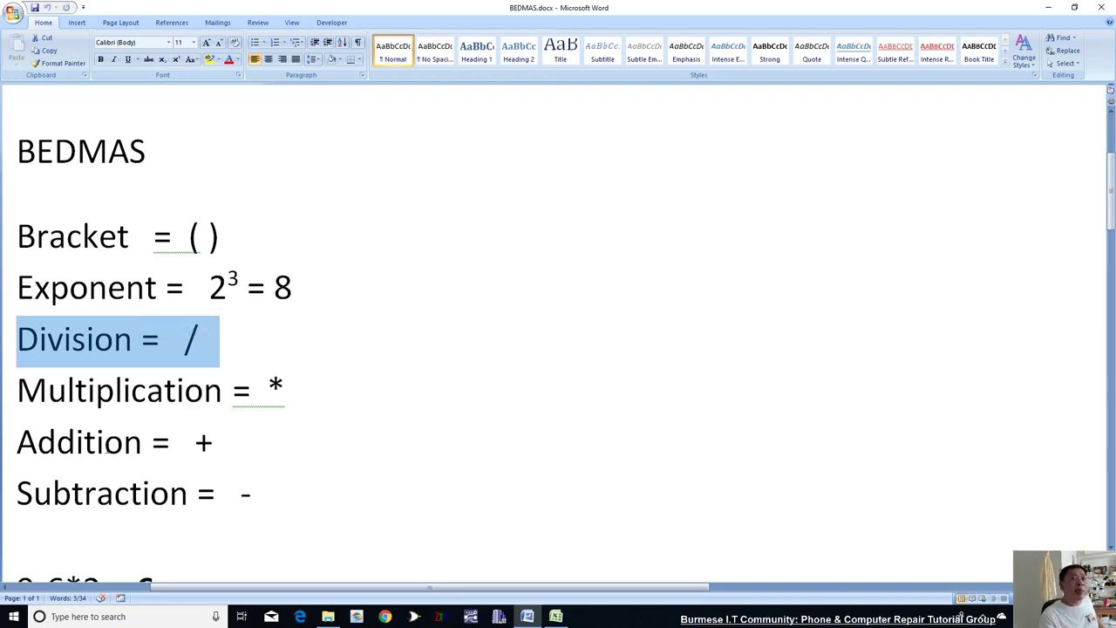
{"action": "mouse_move", "coordinate": [273, 496]}
{"action": "left_mouse_down"}
{"action": "mouse_move", "coordinate": [33, 489]}
{"action": "mouse_move", "coordinate": [52, 488]}
{"action": "left_mouse_up"}
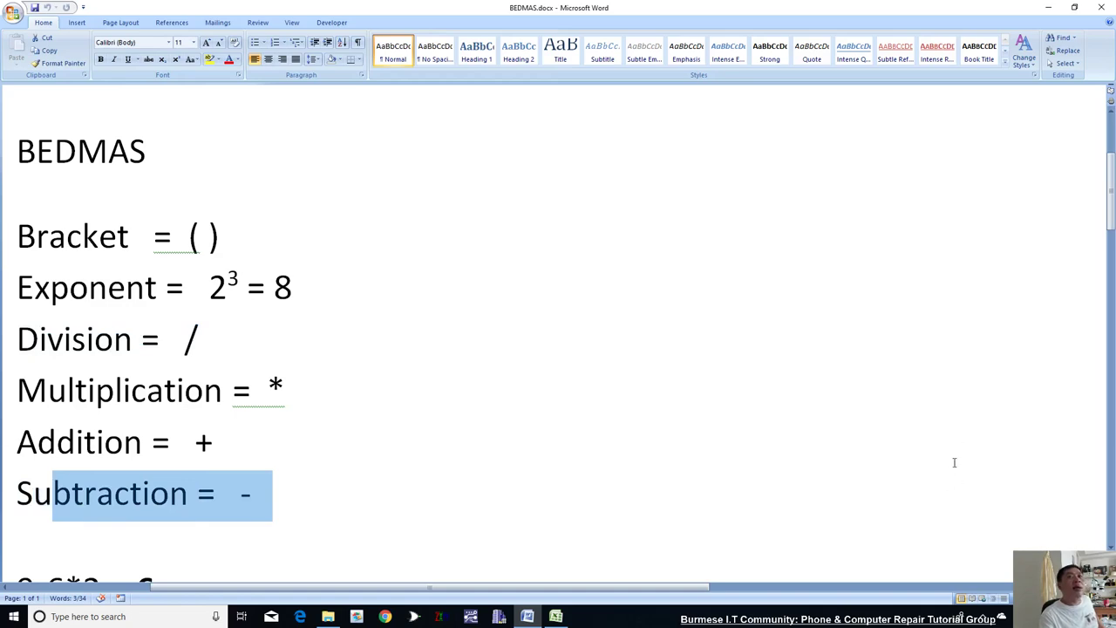
{"action": "left_click", "coordinate": [1047, 10]}
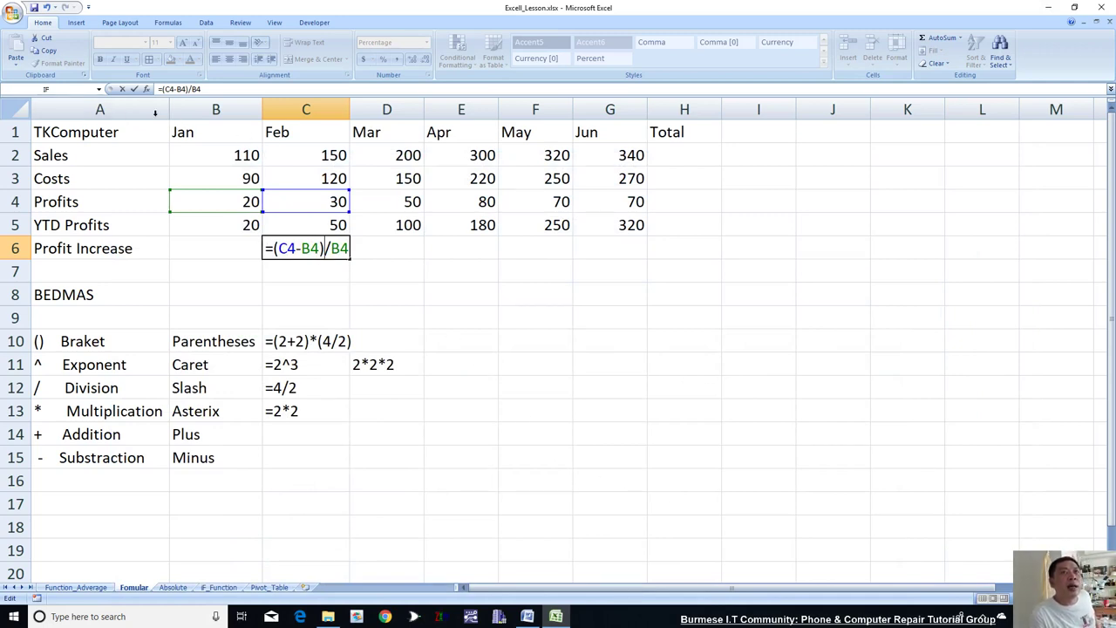
Step: Commit =(C4-B4)/B4 in C6, view it as 0.5 in General, then apply Percentage style to show 50%
{"action": "left_click", "coordinate": [134, 89]}
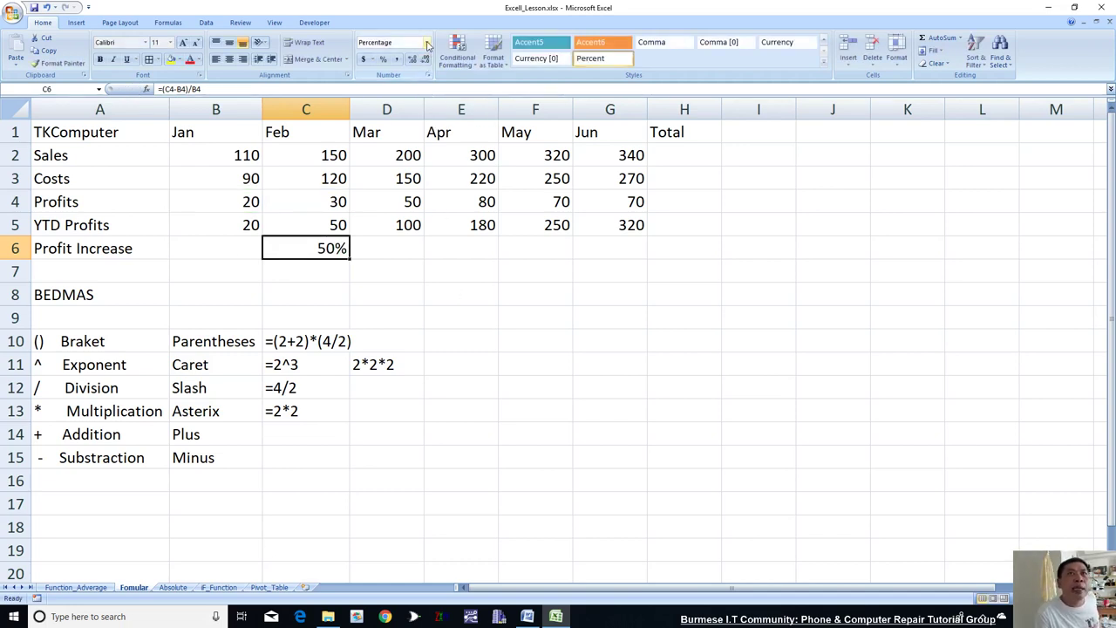
{"action": "left_click", "coordinate": [426, 42]}
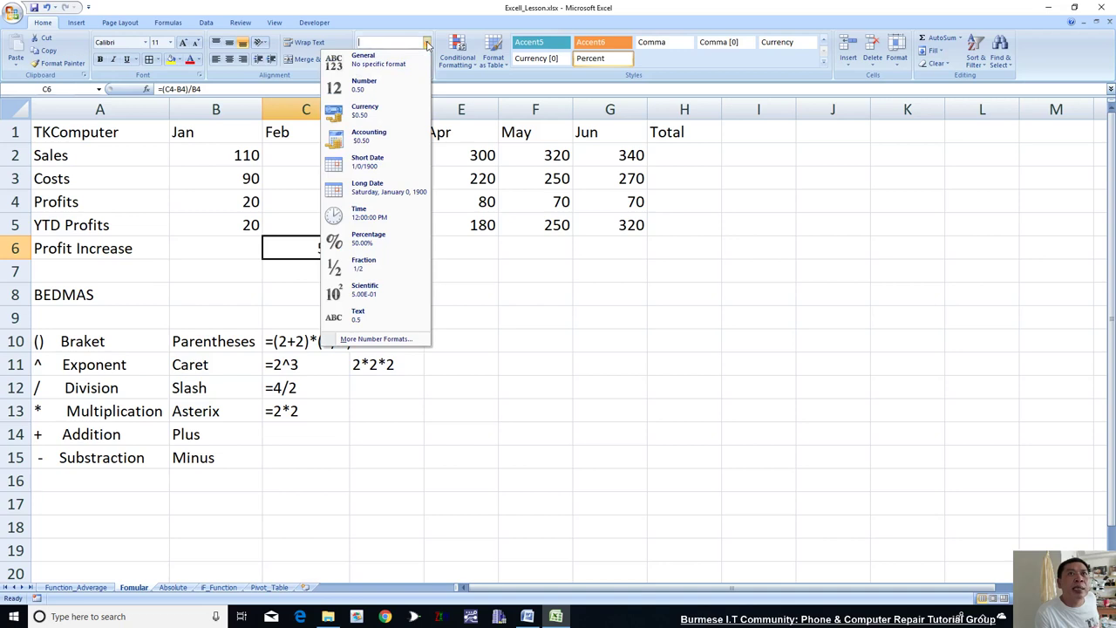
{"action": "left_click", "coordinate": [399, 68]}
{"action": "left_click", "coordinate": [364, 273]}
{"action": "left_click", "coordinate": [328, 250]}
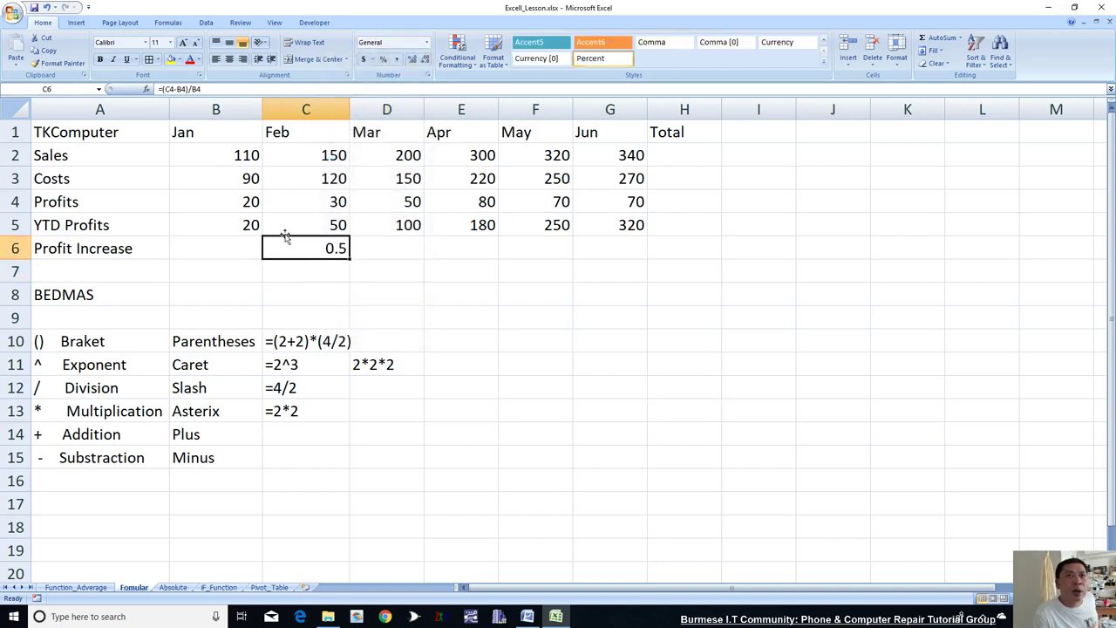
{"action": "left_click", "coordinate": [384, 59]}
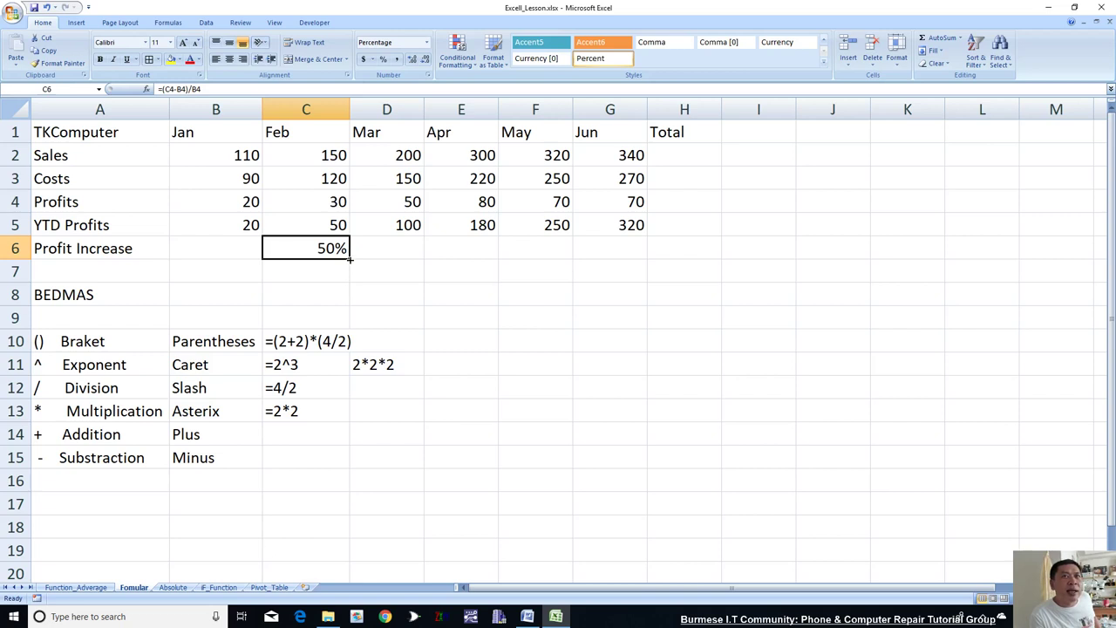
Step: Fill the Profit Increase formula from C6 to G6 and inspect the F6, E4 and F4 formulas
{"action": "left_click_drag", "start_coordinate": [350, 258], "coordinate": [618, 266]}
{"action": "left_click", "coordinate": [546, 295]}
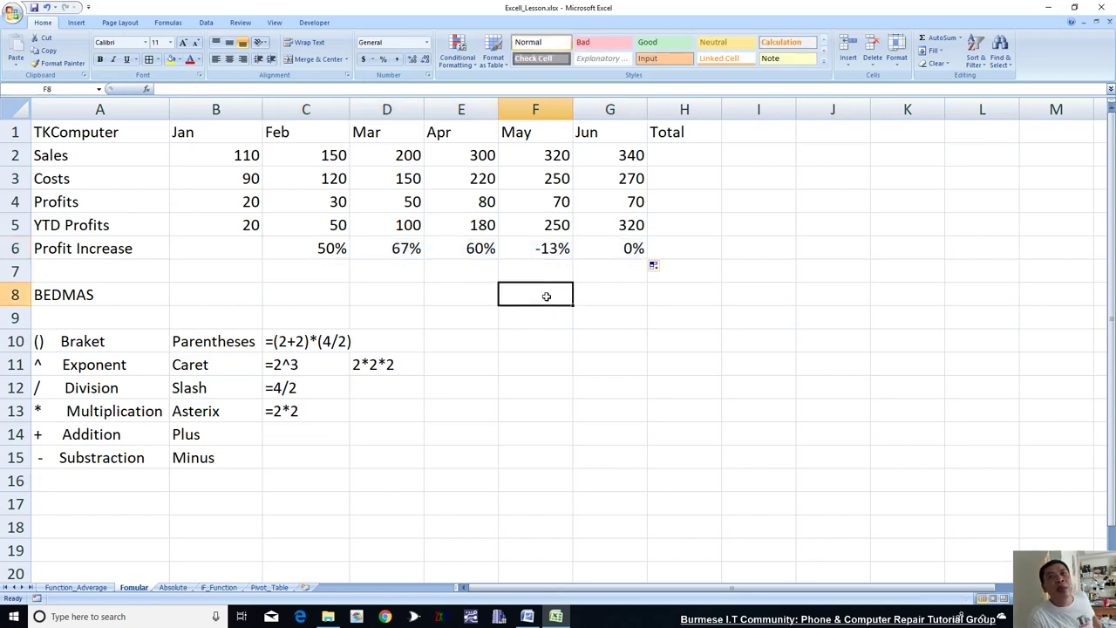
{"action": "left_click", "coordinate": [549, 250]}
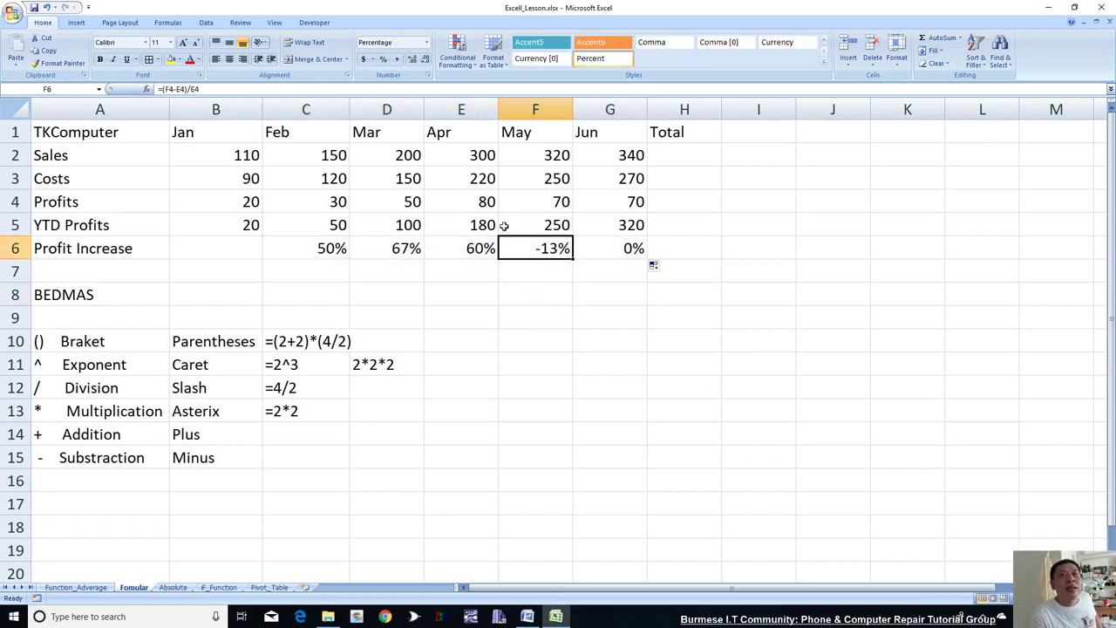
{"action": "left_click", "coordinate": [489, 202]}
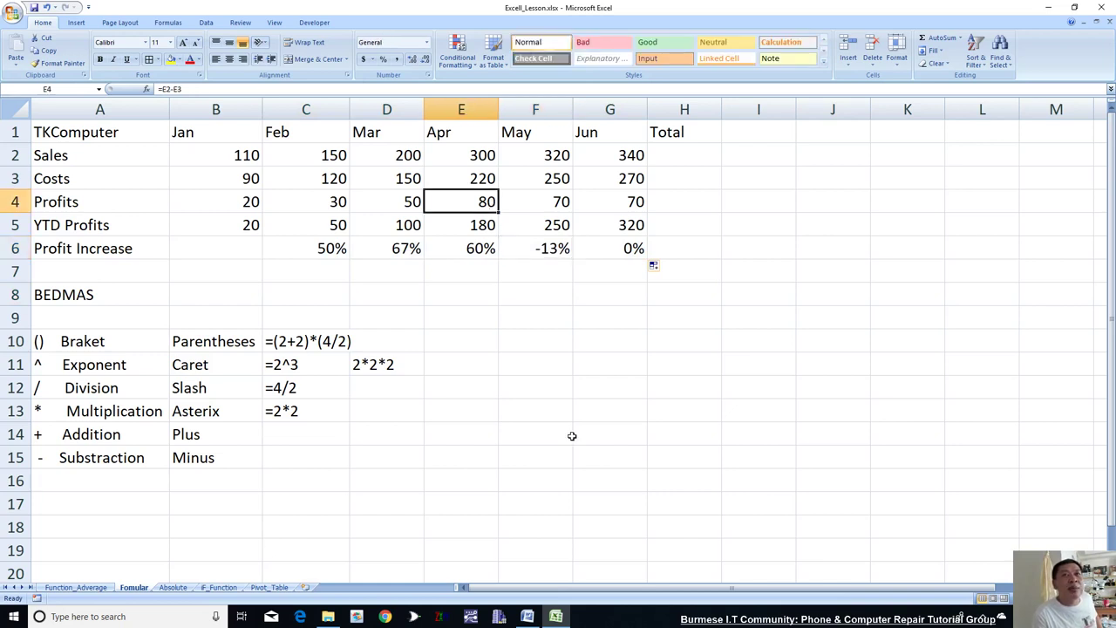
{"action": "left_click", "coordinate": [559, 202]}
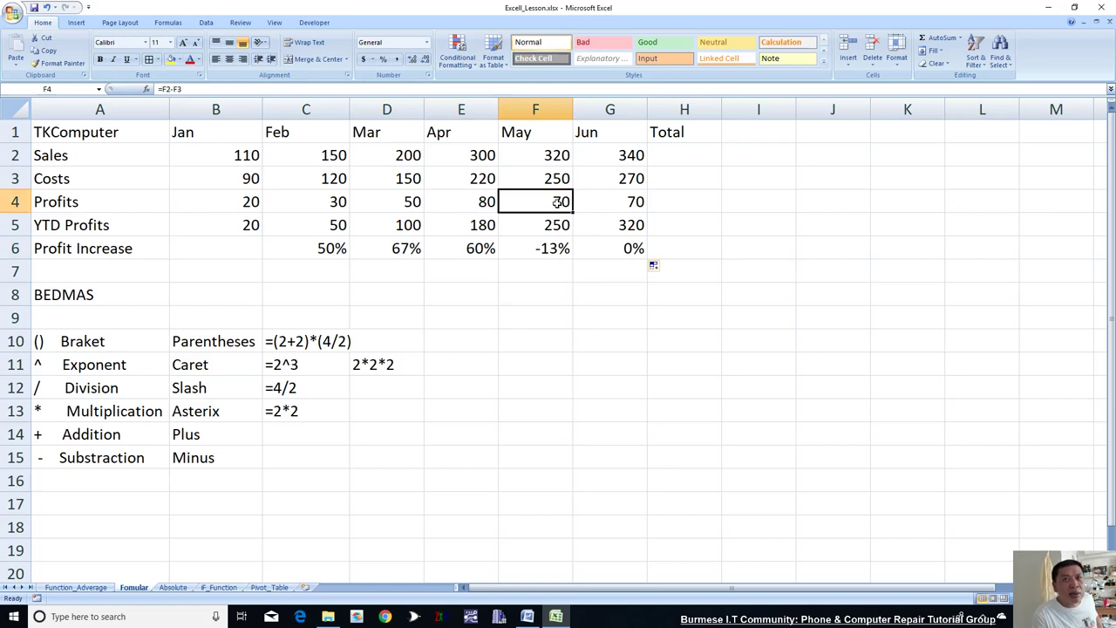
{"action": "left_click", "coordinate": [539, 251]}
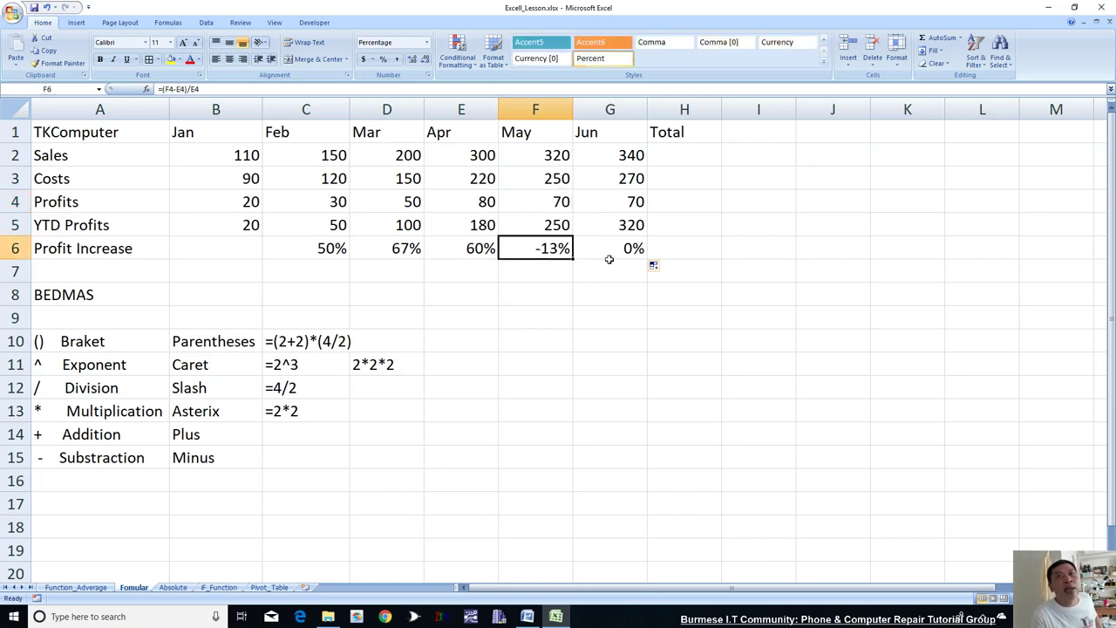
Step: Compare May and Jun Profits, check G6's formula, and select the Jan–May YTD Profits values
{"action": "left_click", "coordinate": [566, 203]}
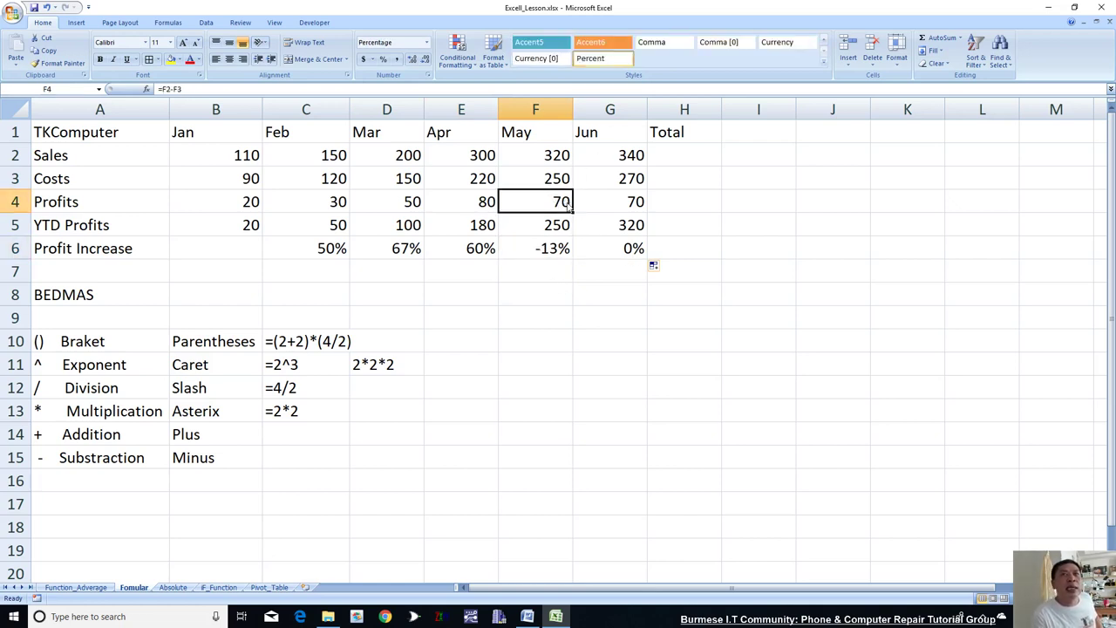
{"action": "left_click", "coordinate": [628, 203]}
{"action": "left_click", "coordinate": [563, 201]}
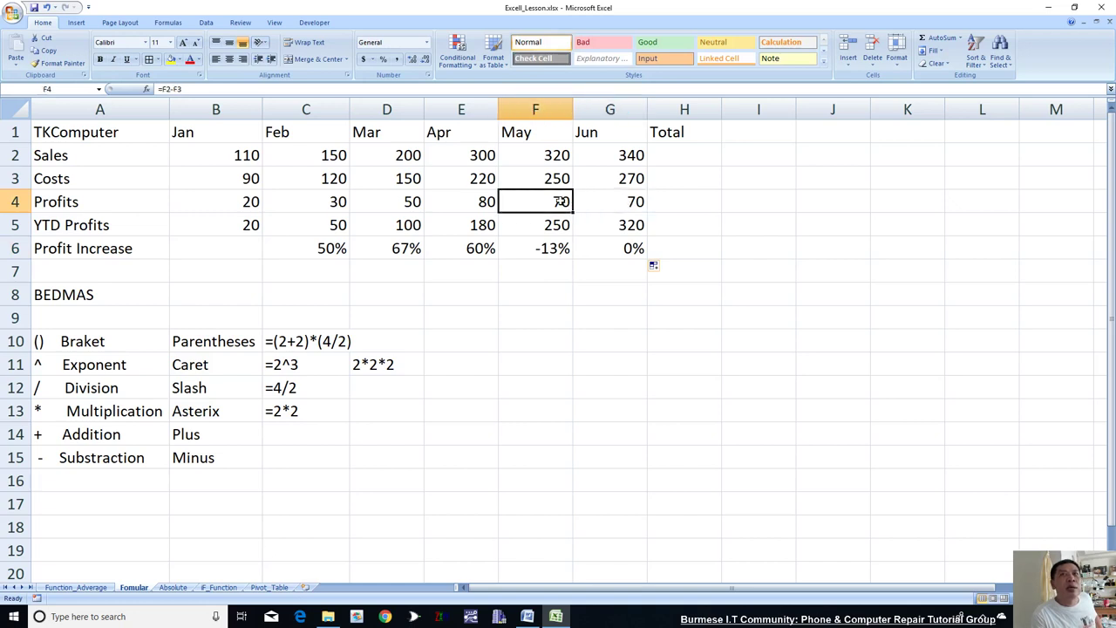
{"action": "left_click", "coordinate": [604, 205]}
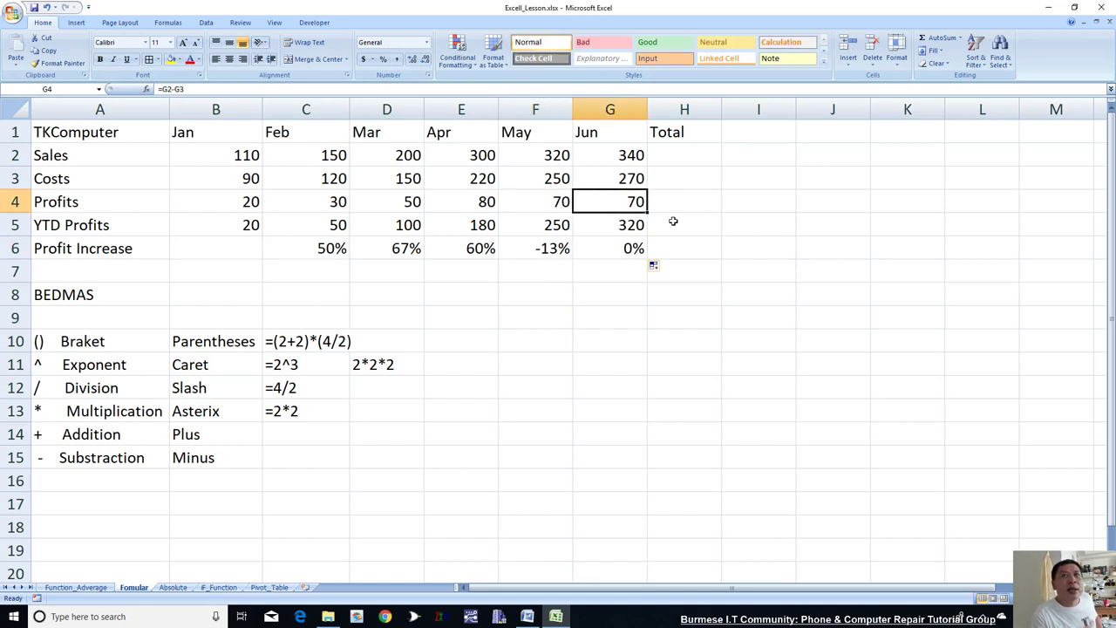
{"action": "left_click", "coordinate": [620, 250]}
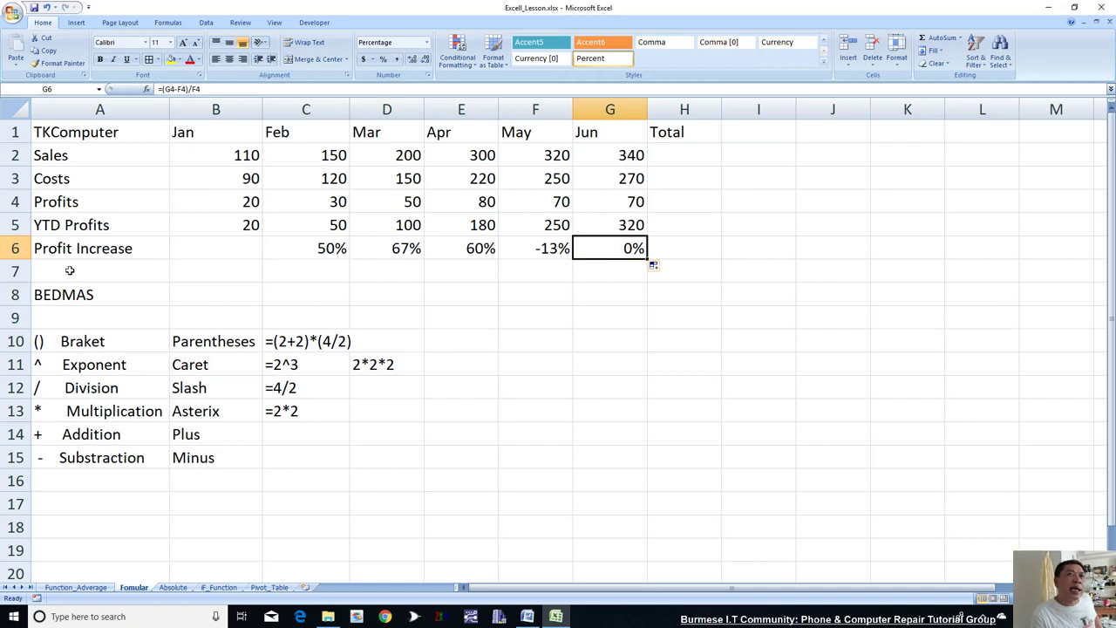
{"action": "left_click_drag", "start_coordinate": [205, 228], "coordinate": [523, 225]}
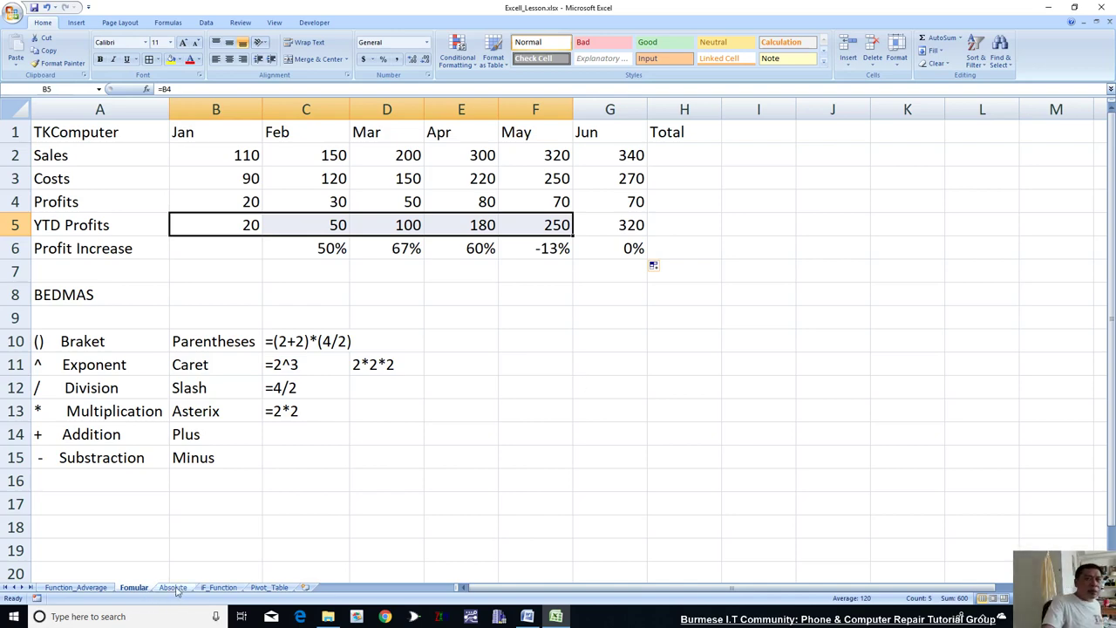
Step: On the Absolute sheet, check D10's salary and G8's 2.5% rate, then type = in E10
{"action": "left_click", "coordinate": [173, 587]}
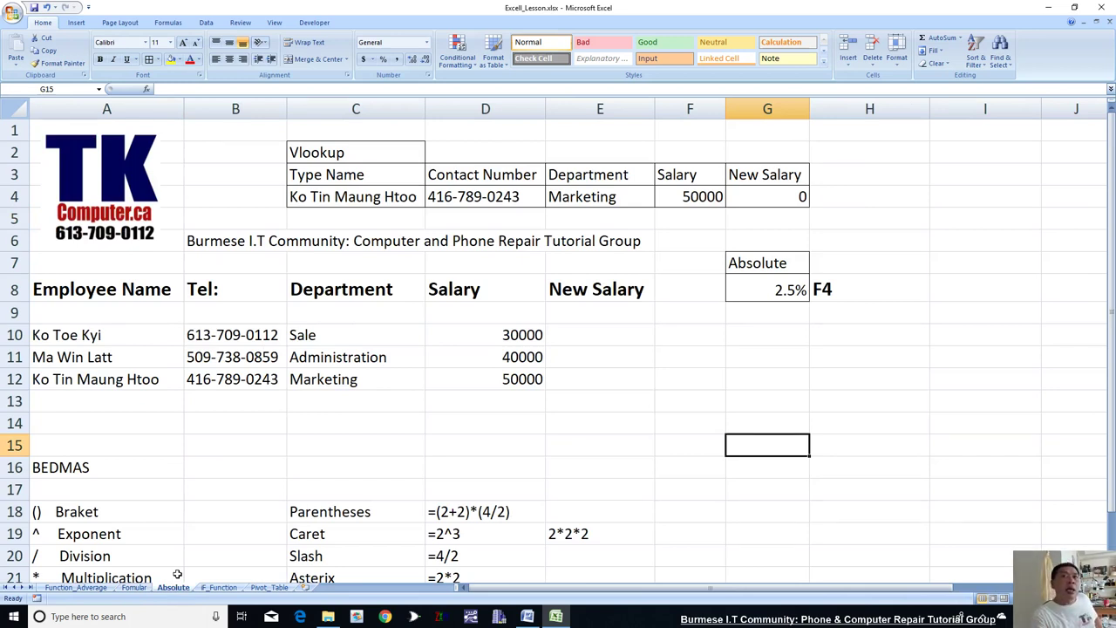
{"action": "left_click", "coordinate": [597, 335]}
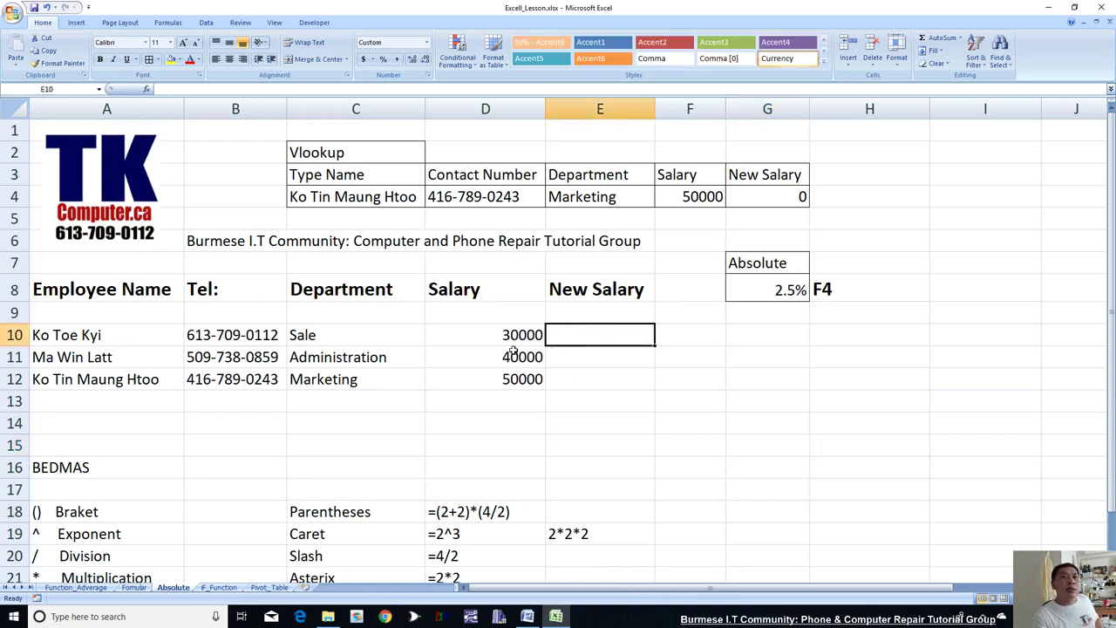
{"action": "left_click", "coordinate": [521, 340]}
{"action": "left_click", "coordinate": [601, 341]}
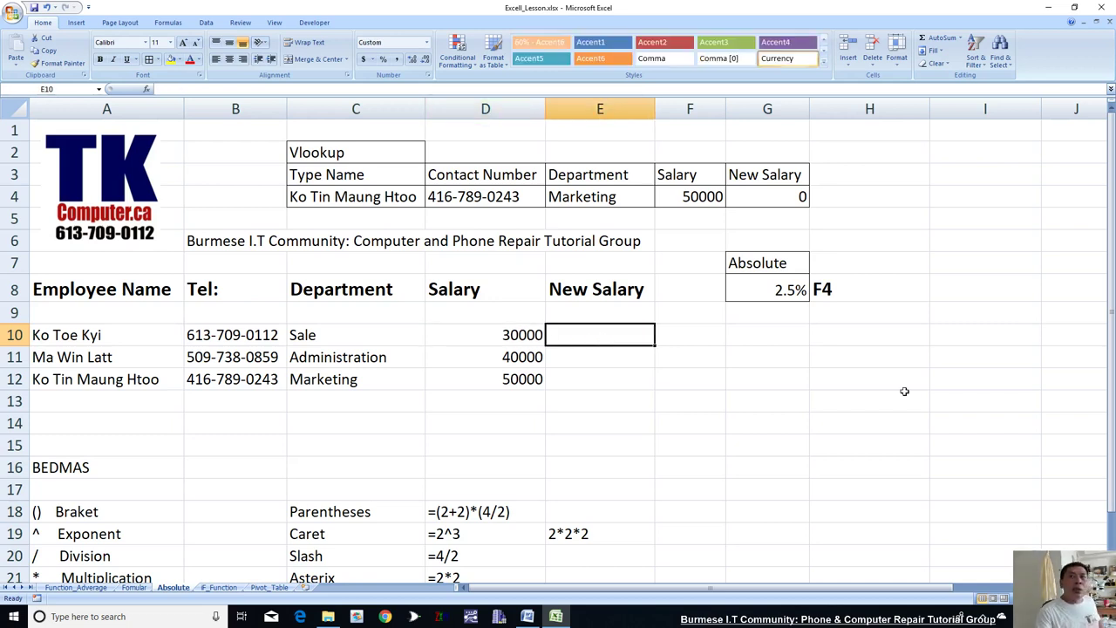
{"action": "left_click", "coordinate": [783, 291]}
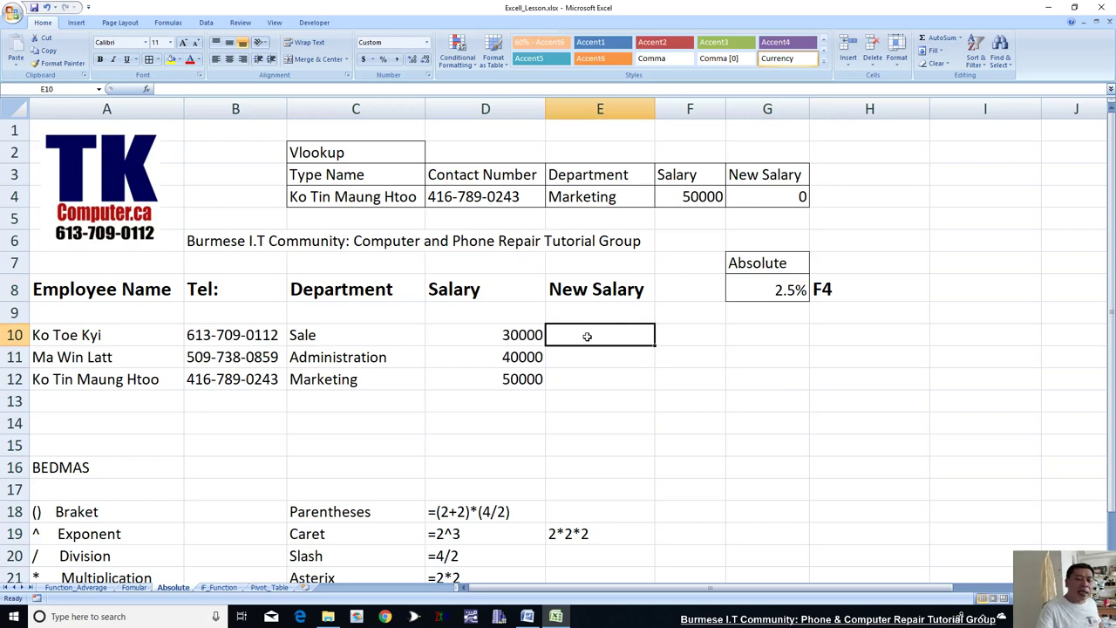
{"action": "type", "text": "="}
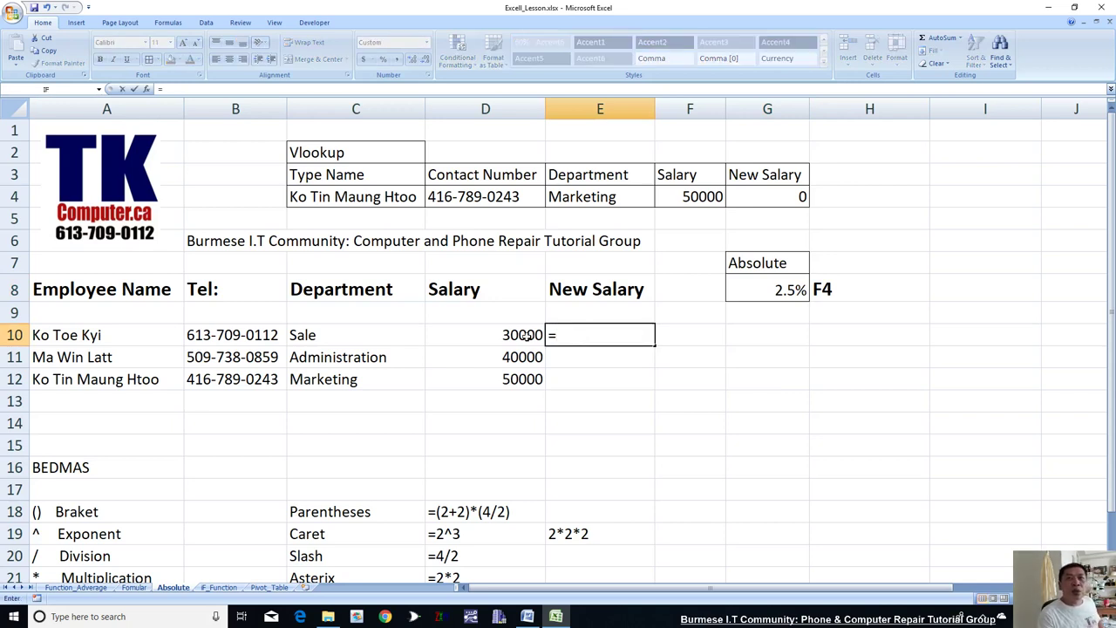
Step: Enter =D10*G8 in E10, giving $750
{"action": "left_click", "coordinate": [527, 336]}
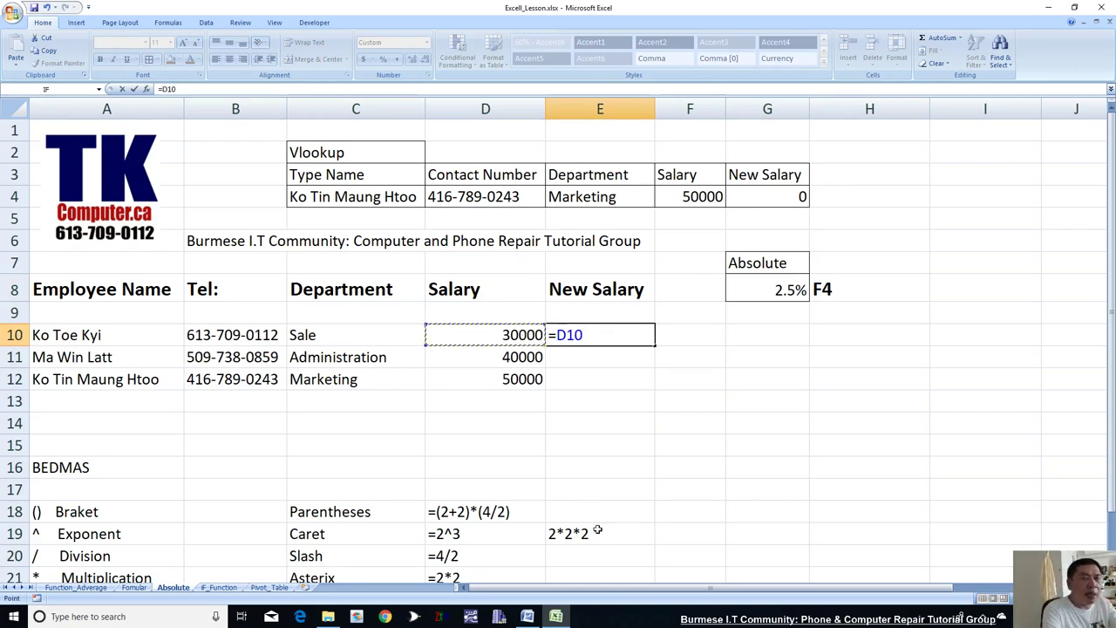
{"action": "type", "text": "*"}
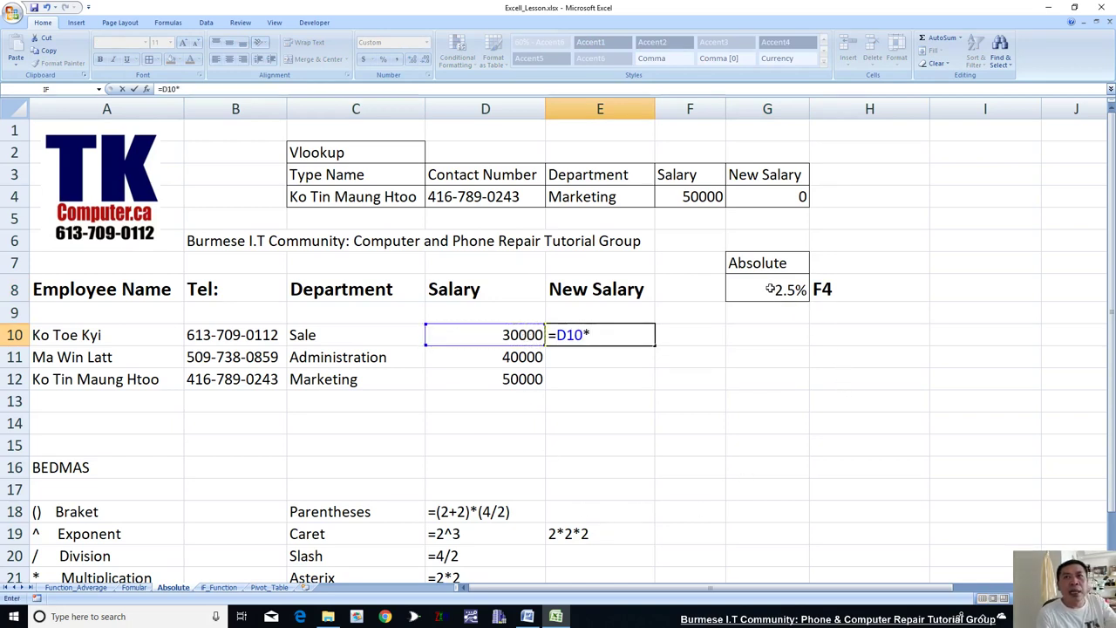
{"action": "left_click", "coordinate": [771, 290]}
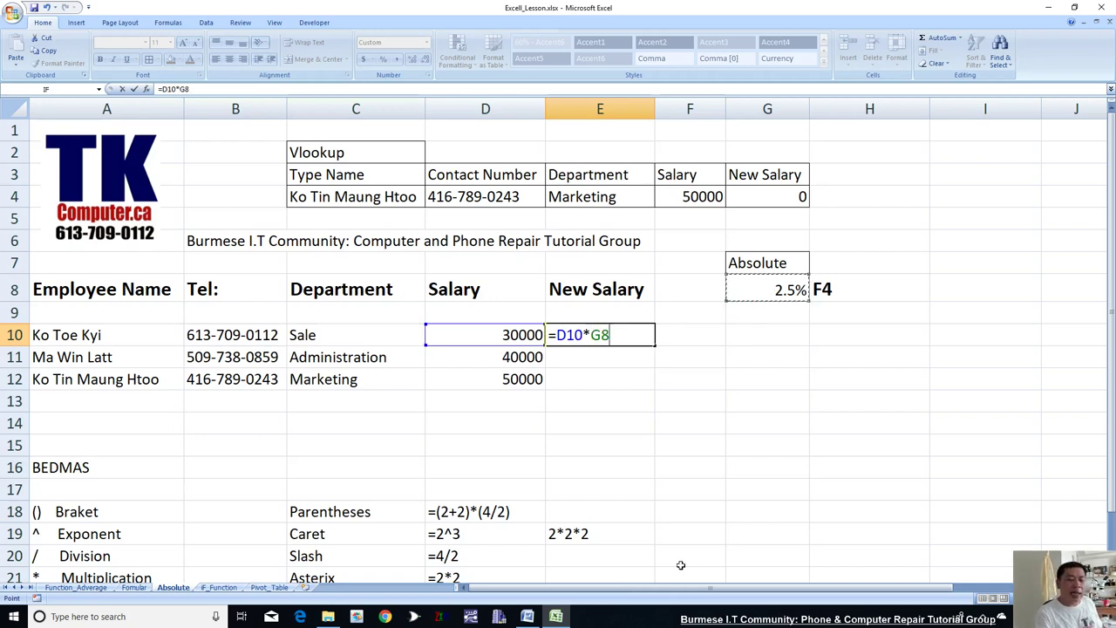
{"action": "key", "text": "Return"}
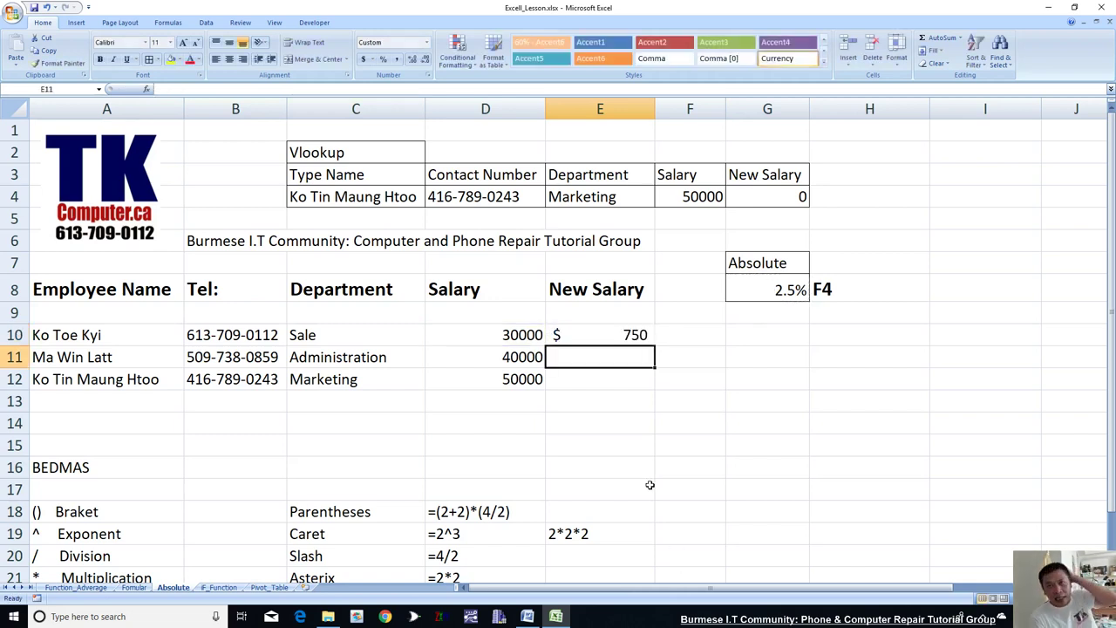
Step: Copy E10's formula down to E12, where E11 and E12 show $ -
{"action": "left_click", "coordinate": [639, 335]}
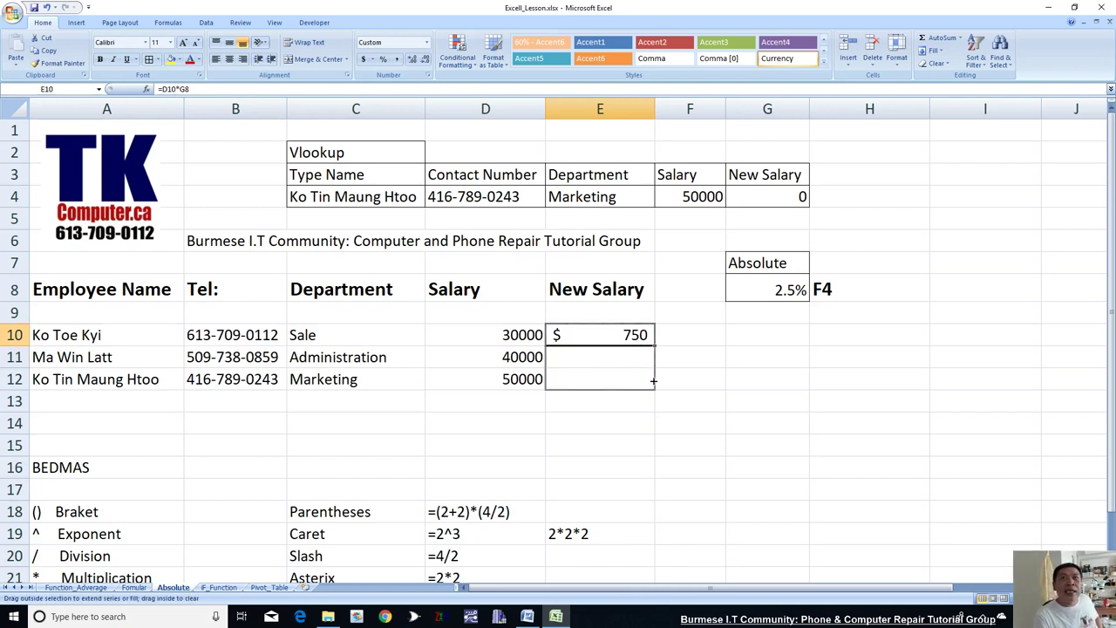
{"action": "left_click_drag", "start_coordinate": [656, 345], "coordinate": [653, 382]}
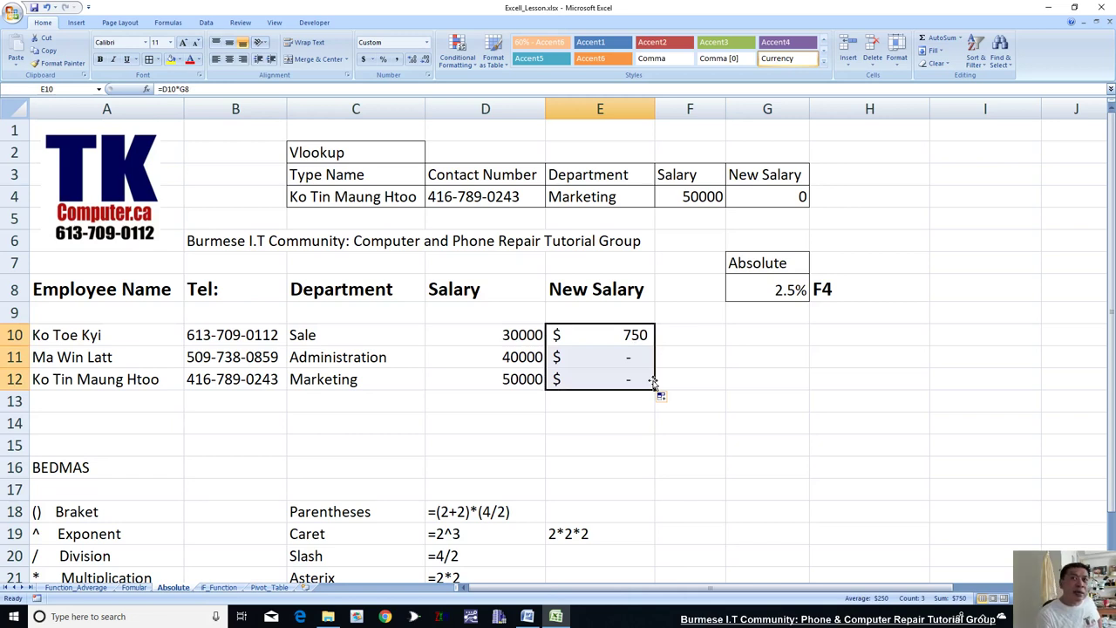
{"action": "left_click", "coordinate": [710, 399]}
{"action": "left_click", "coordinate": [636, 336]}
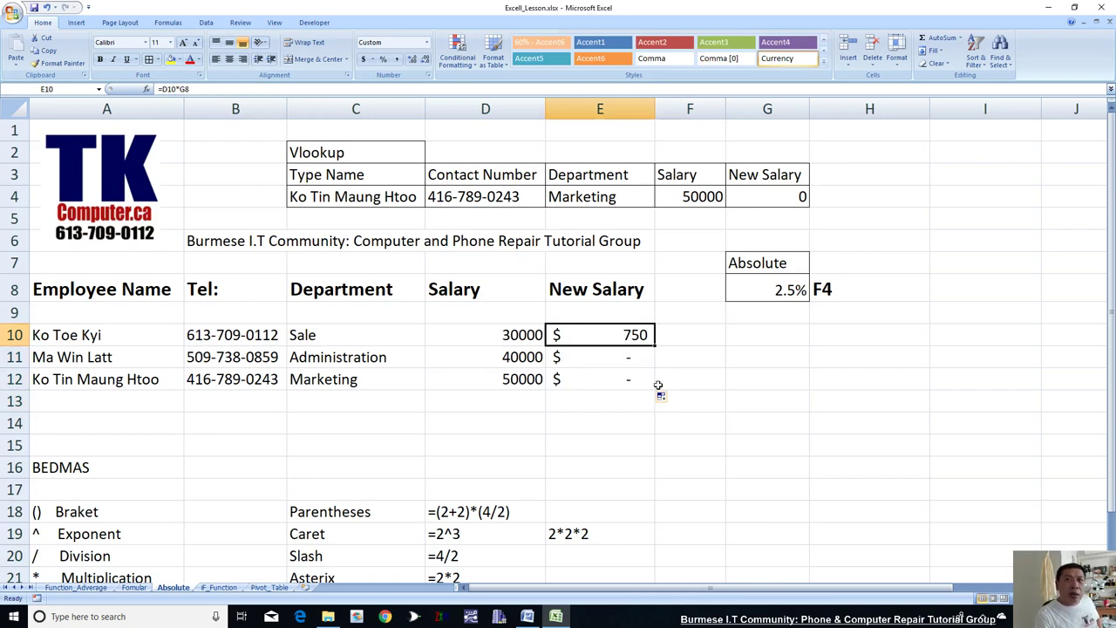
Step: Point out empty G9 below the rate and review E10's =D10*G8 references without changing them
{"action": "left_click", "coordinate": [799, 318]}
{"action": "left_click", "coordinate": [788, 293]}
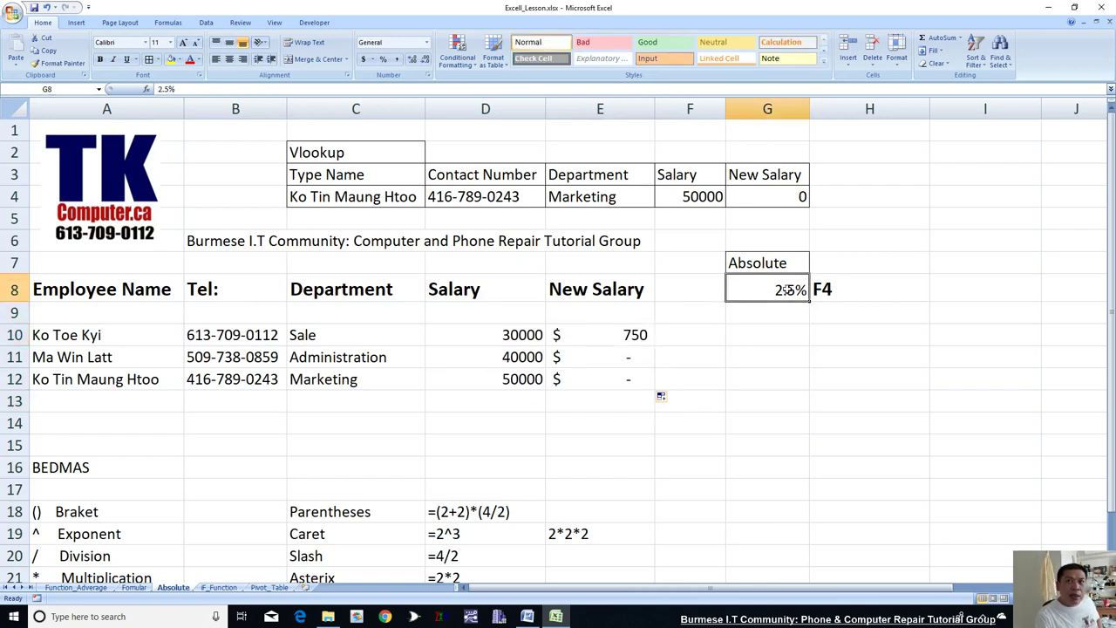
{"action": "left_click", "coordinate": [610, 335]}
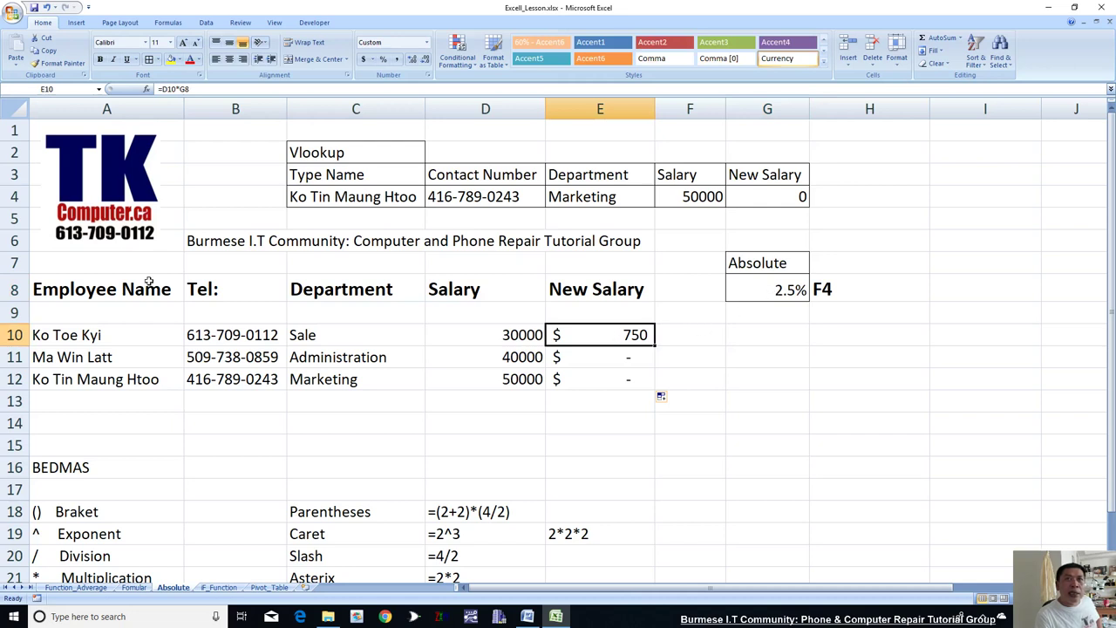
{"action": "key", "text": "F2"}
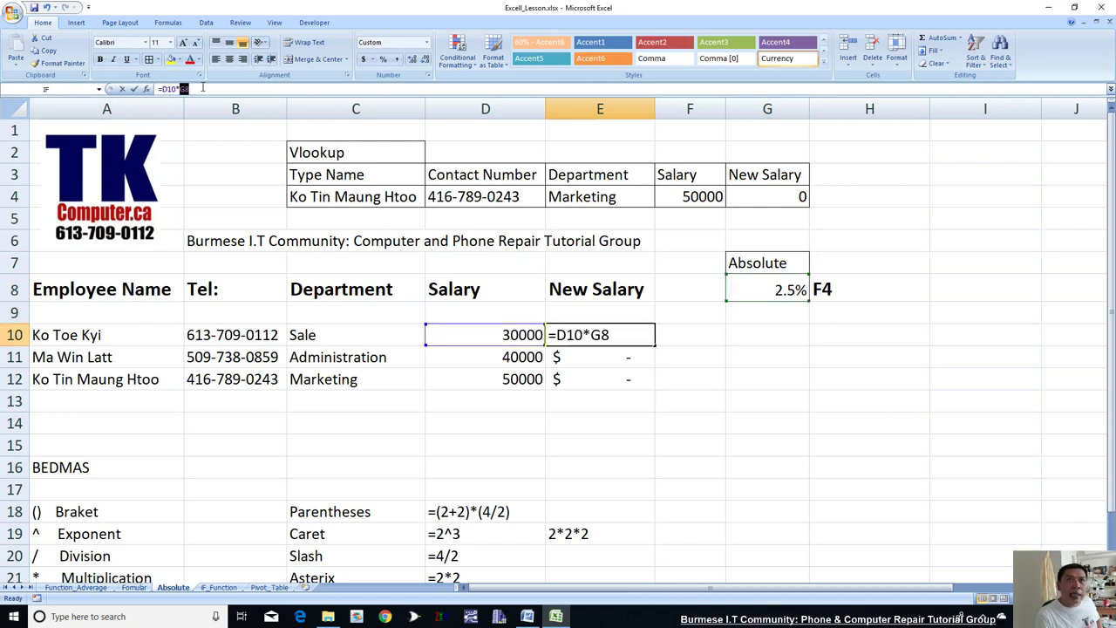
{"action": "key", "text": "shift+Left"}
{"action": "key", "text": "shift+Left"}
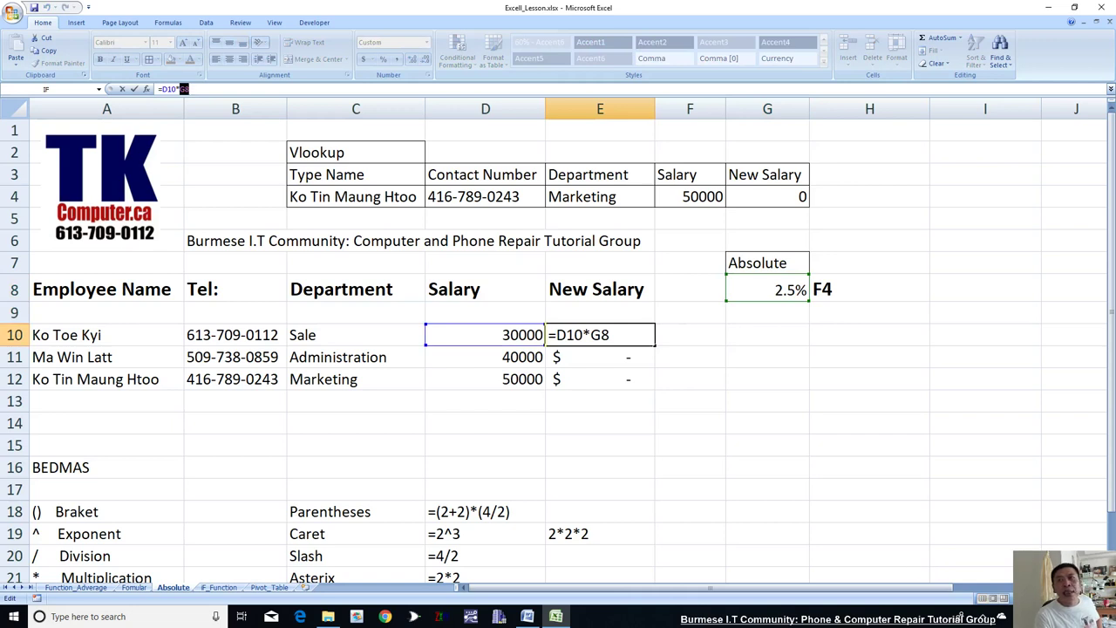
{"action": "left_click", "coordinate": [902, 504]}
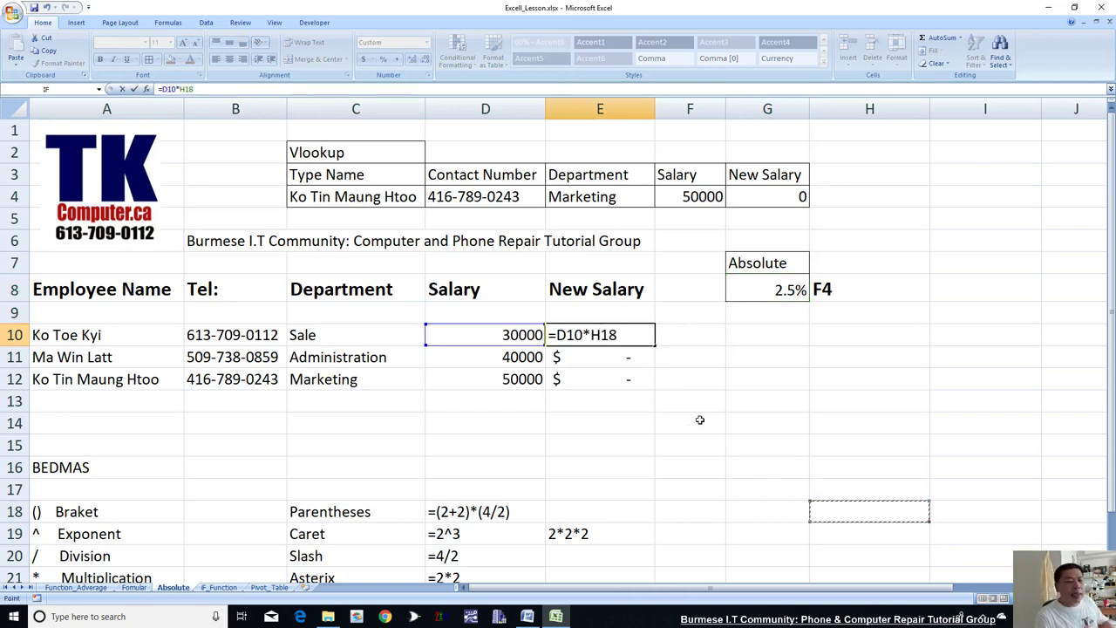
{"action": "key", "text": "Escape"}
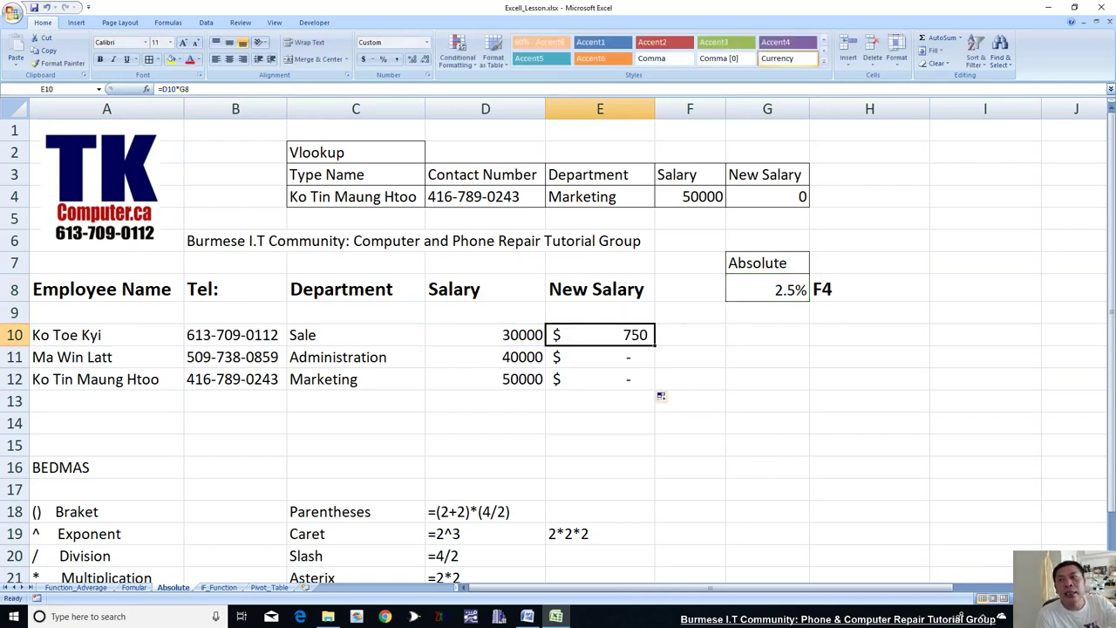
Step: Show that E11's copied formula refers to blank G9, then delete E10's formula
{"action": "scroll", "coordinate": [546, 294], "scroll_direction": "up", "scroll_amount": 1}
{"action": "scroll", "coordinate": [546, 294], "scroll_direction": "up", "scroll_amount": 1}
{"action": "scroll", "coordinate": [546, 294], "scroll_direction": "up", "scroll_amount": 1}
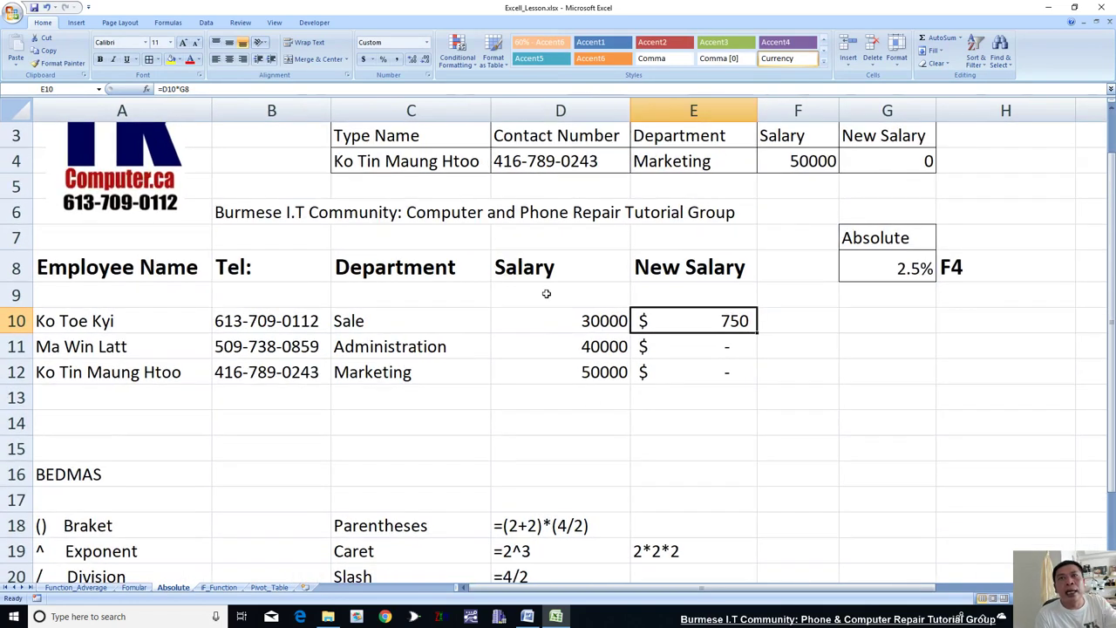
{"action": "double_click", "coordinate": [715, 320]}
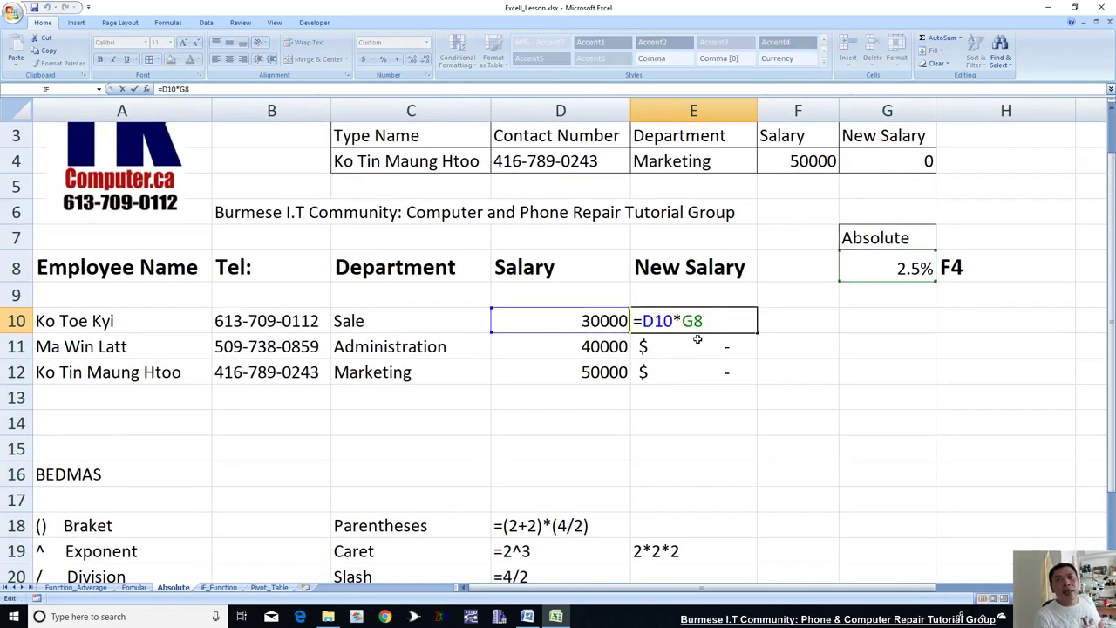
{"action": "key", "text": "Return"}
{"action": "double_click", "coordinate": [705, 347]}
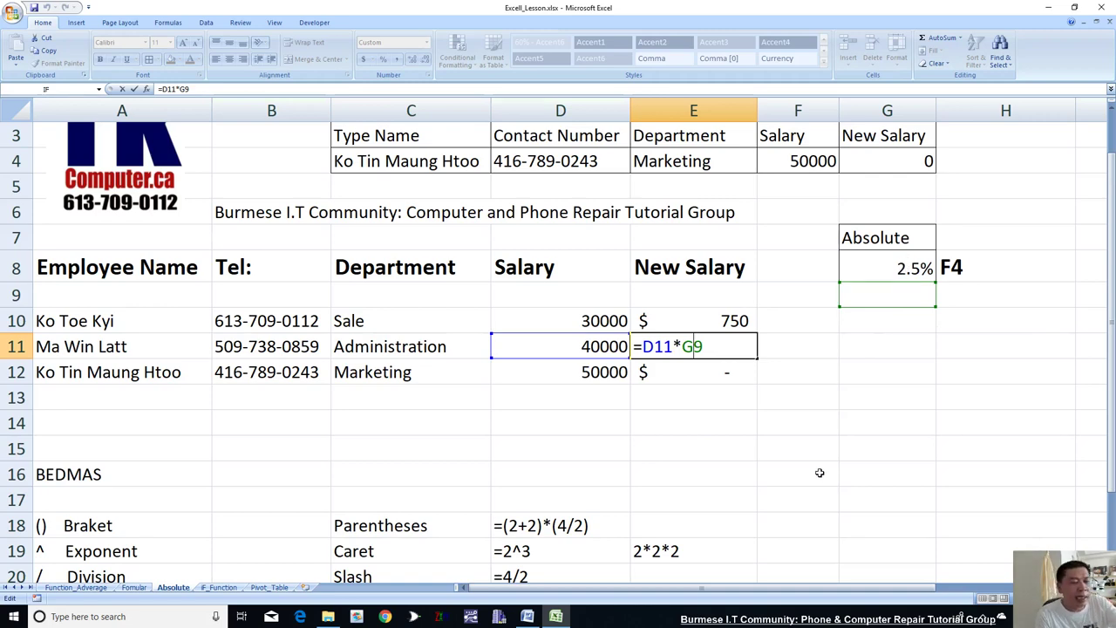
{"action": "key", "text": "ctrl+Return"}
{"action": "left_click", "coordinate": [744, 321]}
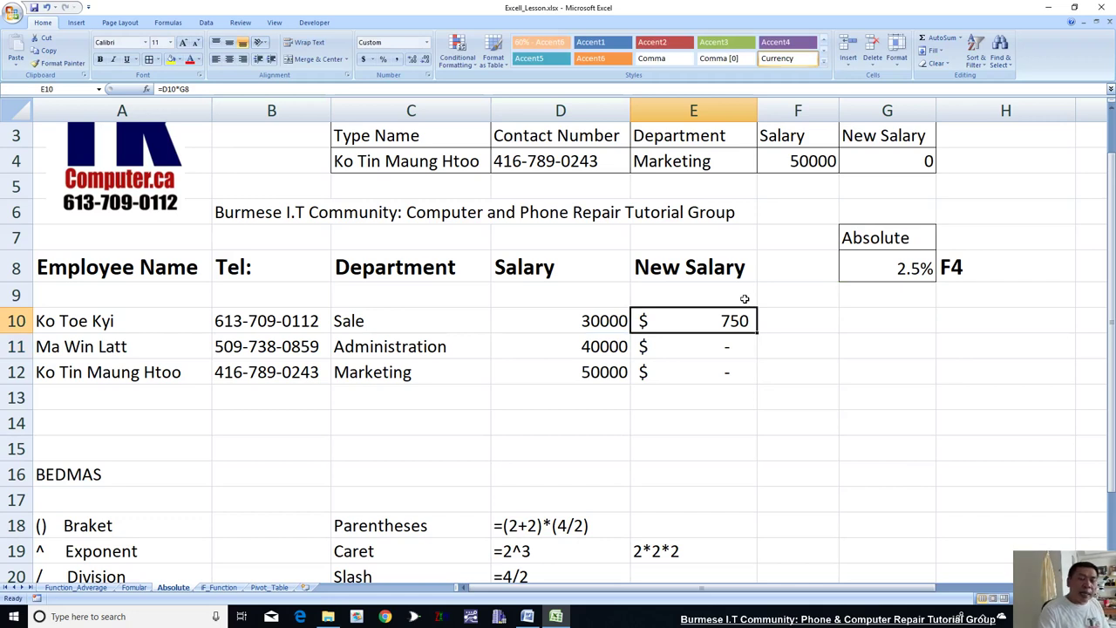
{"action": "key", "text": "Delete"}
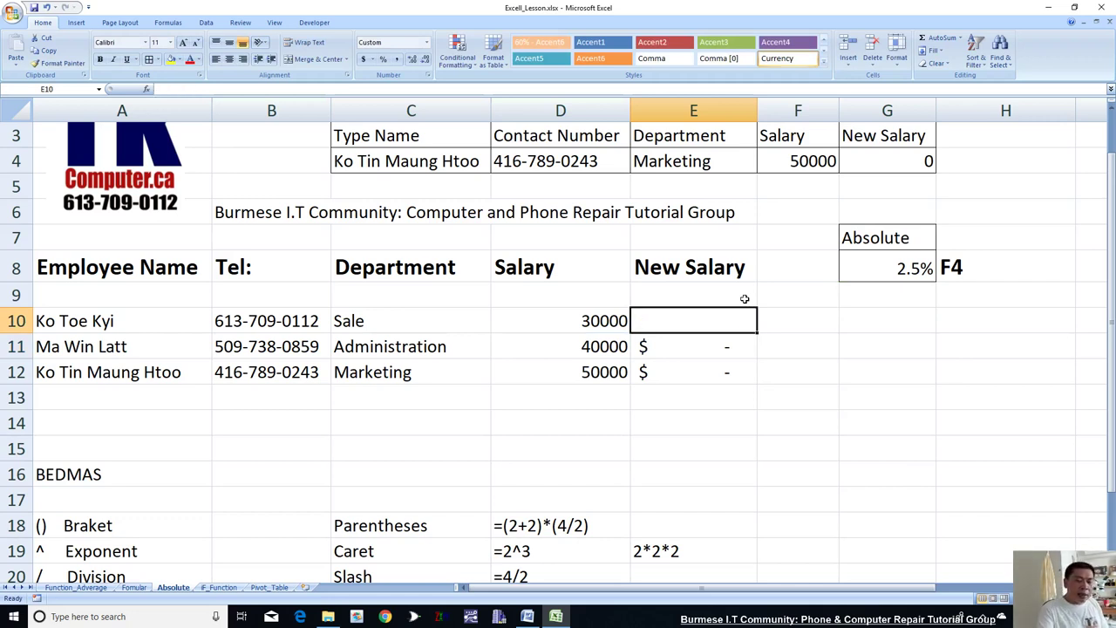
Step: Enter =D10*$G$8 in E10, making the rate reference absolute with F4
{"action": "type", "text": "="}
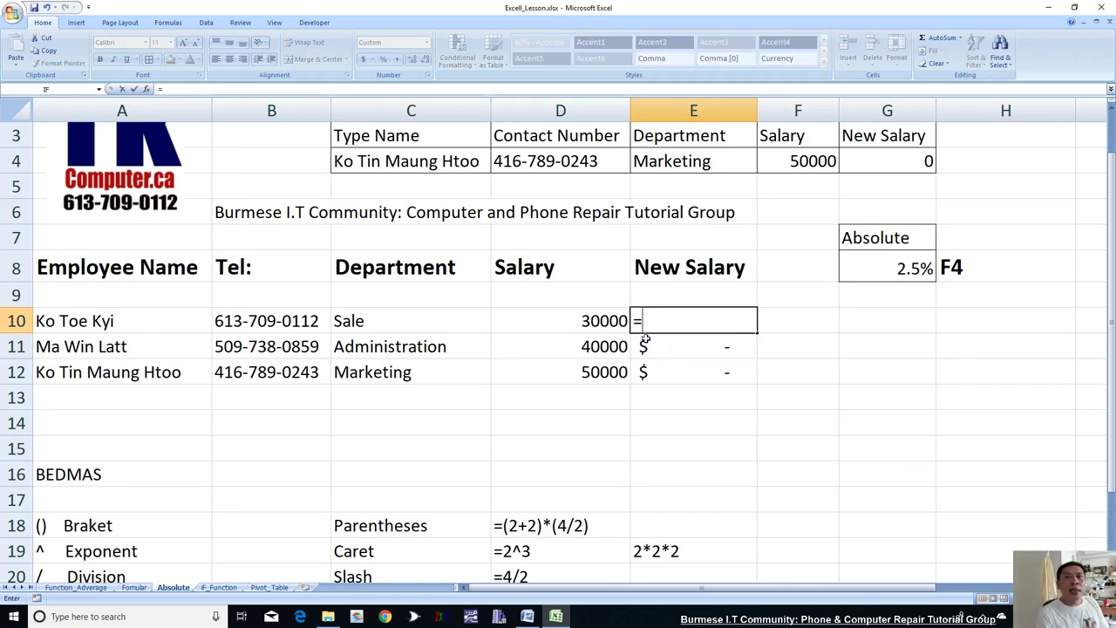
{"action": "left_click", "coordinate": [609, 325]}
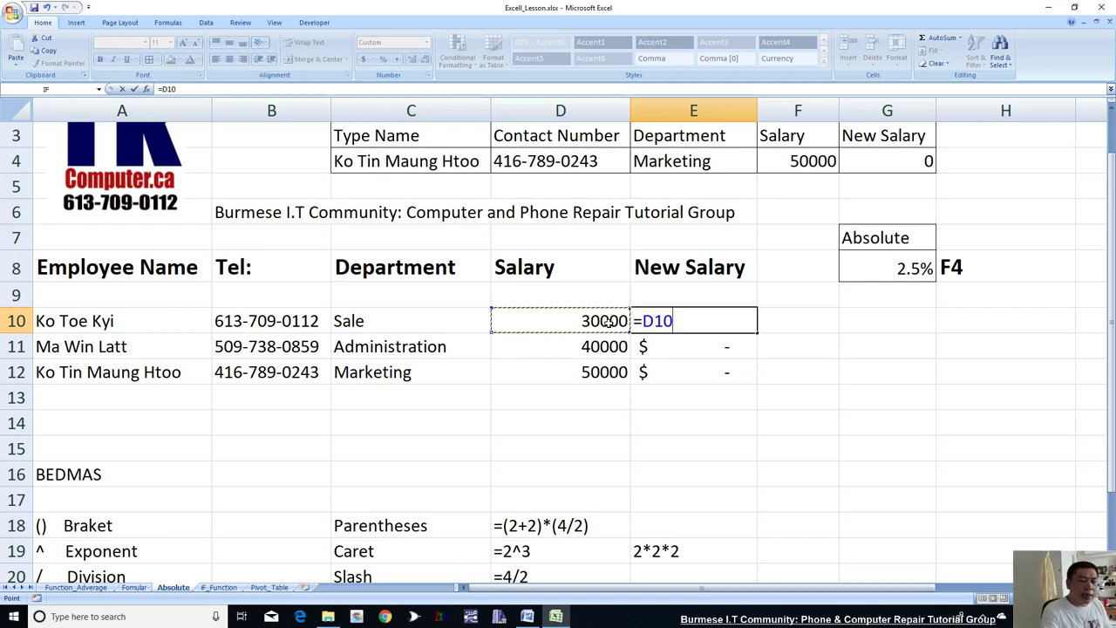
{"action": "type", "text": "*"}
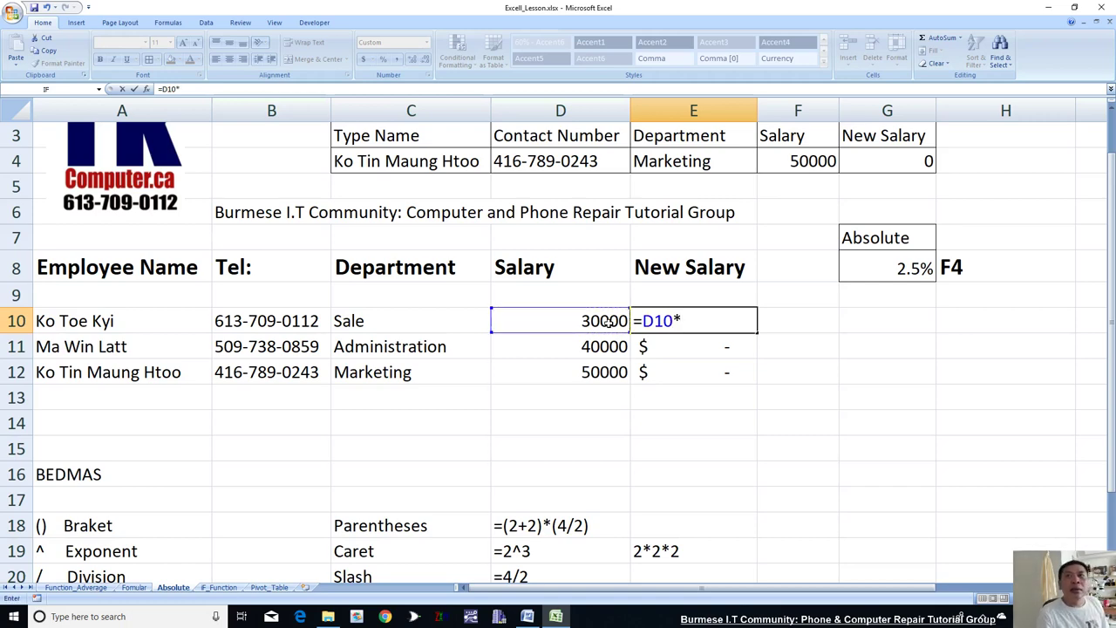
{"action": "left_click", "coordinate": [910, 261]}
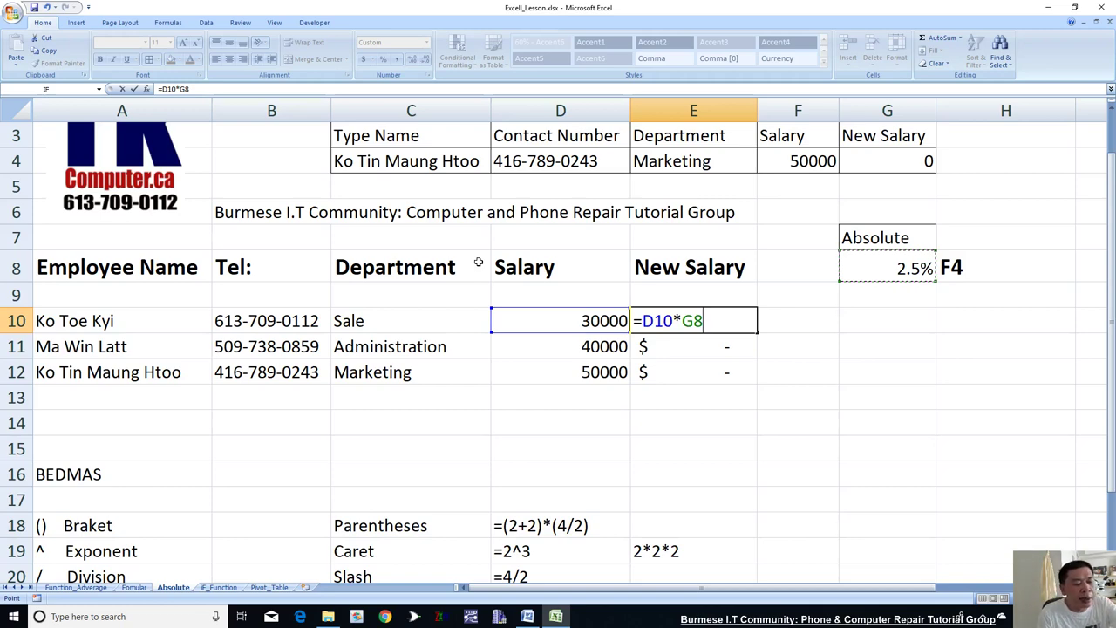
{"action": "key", "text": "F4"}
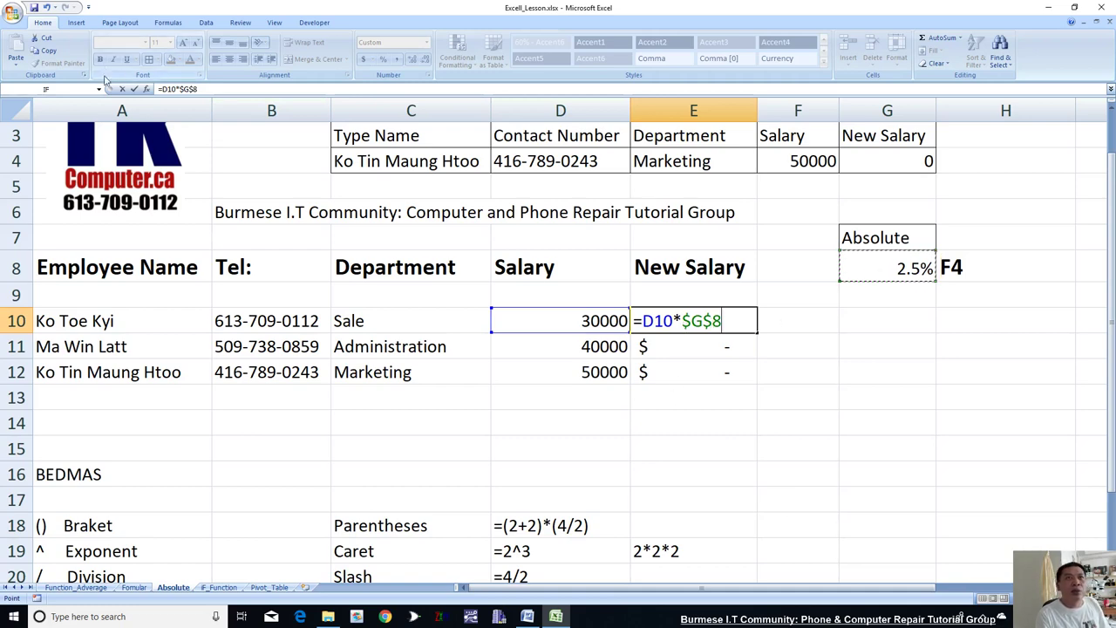
{"action": "left_click", "coordinate": [131, 90]}
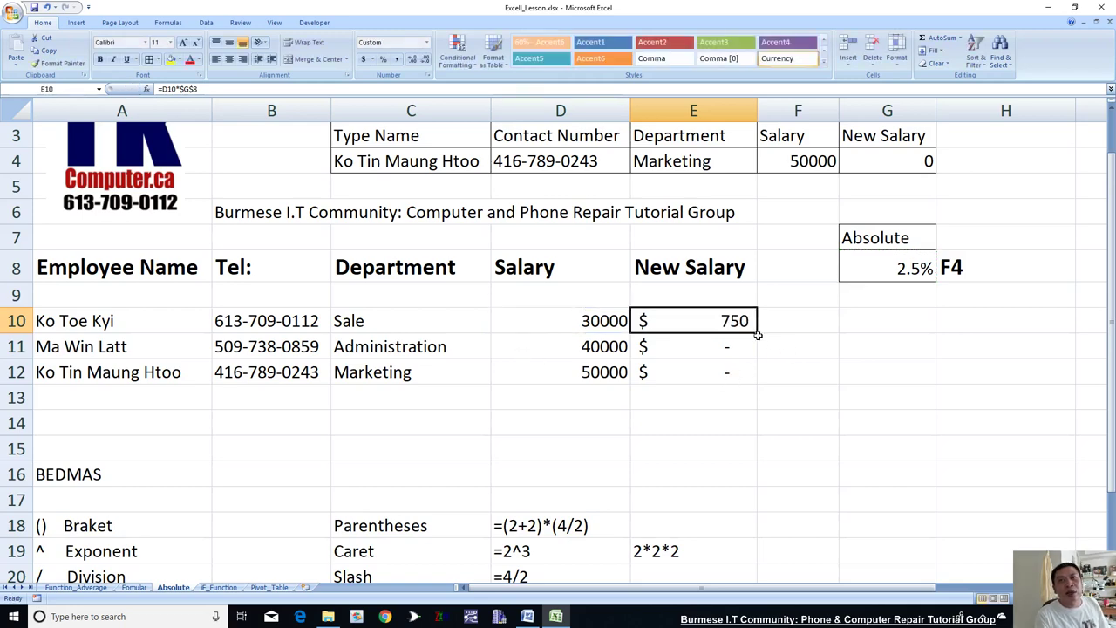
Step: Copy the formula down to E12 for $1,000 and $1,250, verify E11, and dismiss the Cortana panel
{"action": "left_click_drag", "start_coordinate": [758, 333], "coordinate": [758, 373]}
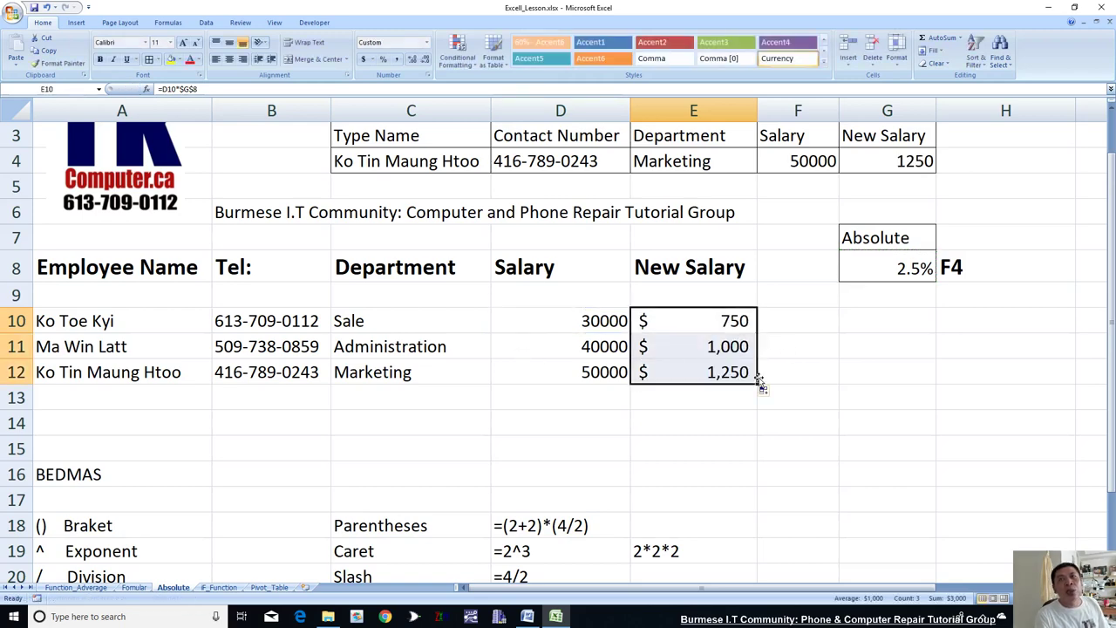
{"action": "left_click", "coordinate": [726, 347]}
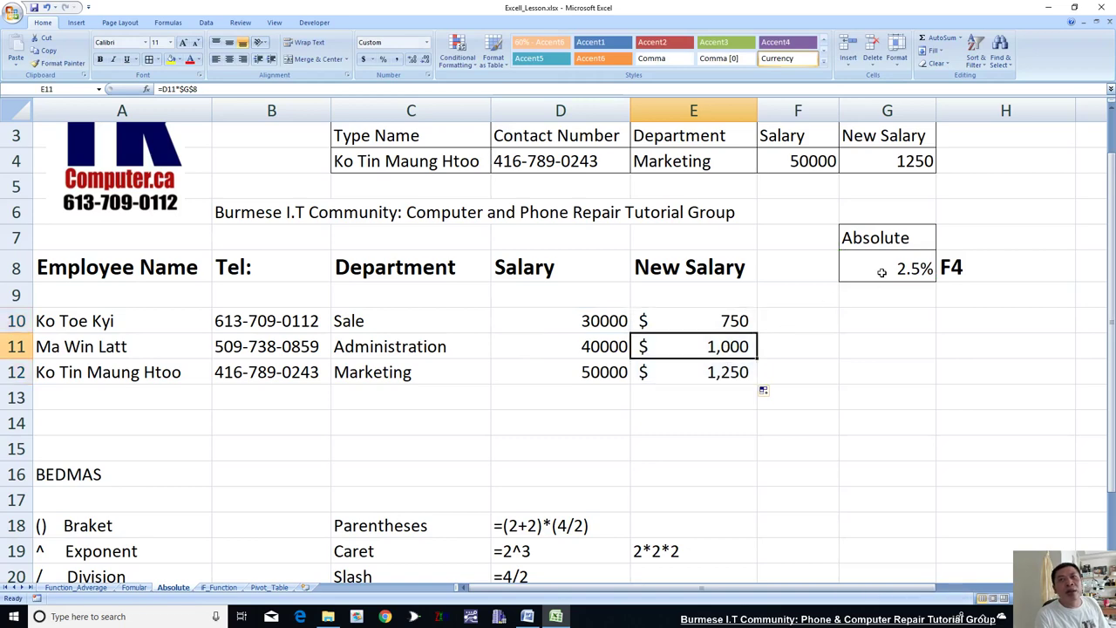
{"action": "double_click", "coordinate": [686, 346]}
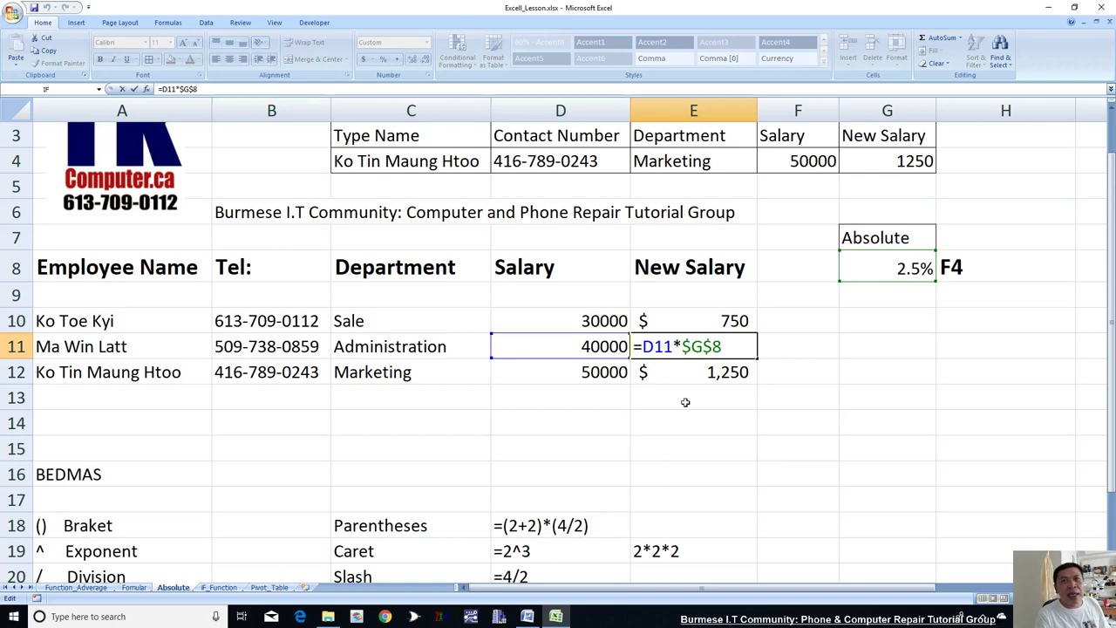
{"action": "left_click", "coordinate": [705, 377]}
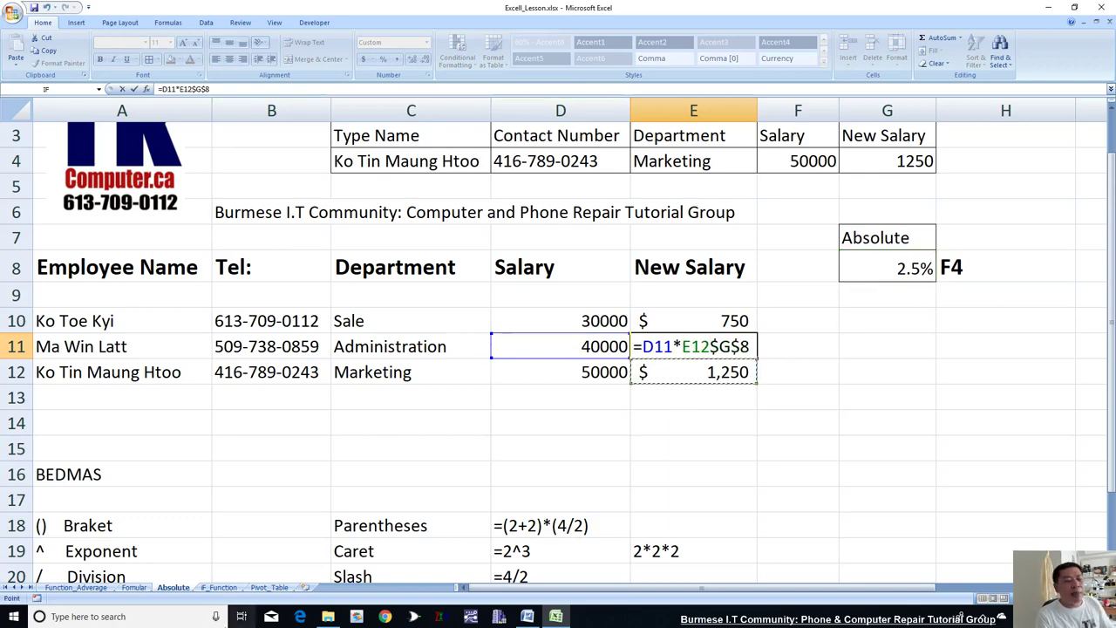
{"action": "key", "text": "Escape"}
{"action": "key", "text": "super+c"}
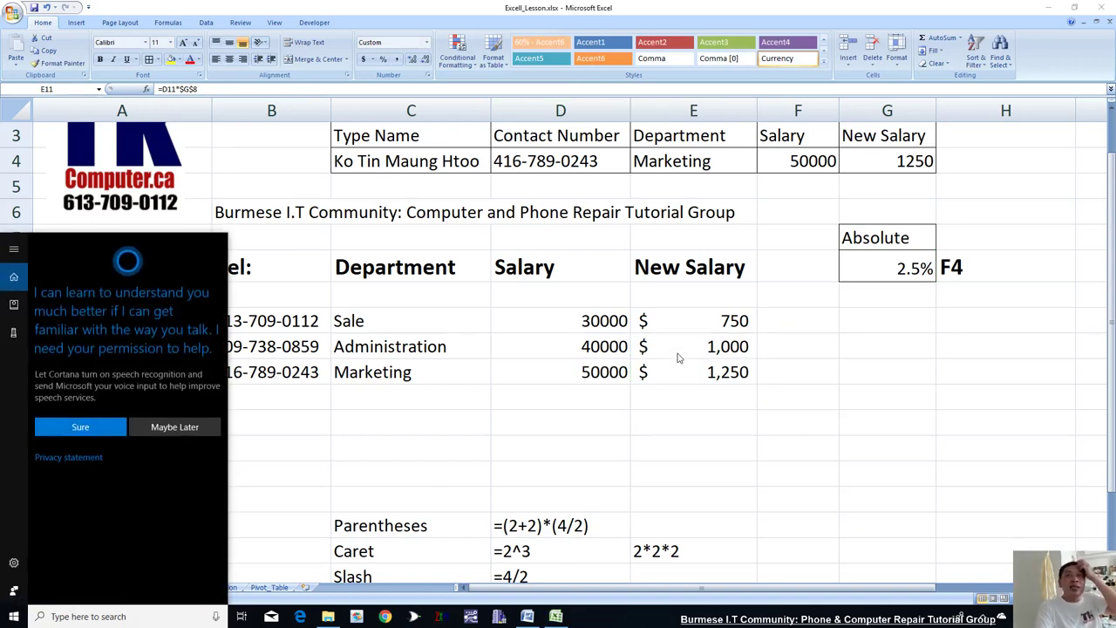
{"action": "left_click", "coordinate": [713, 316]}
{"action": "left_click", "coordinate": [720, 315]}
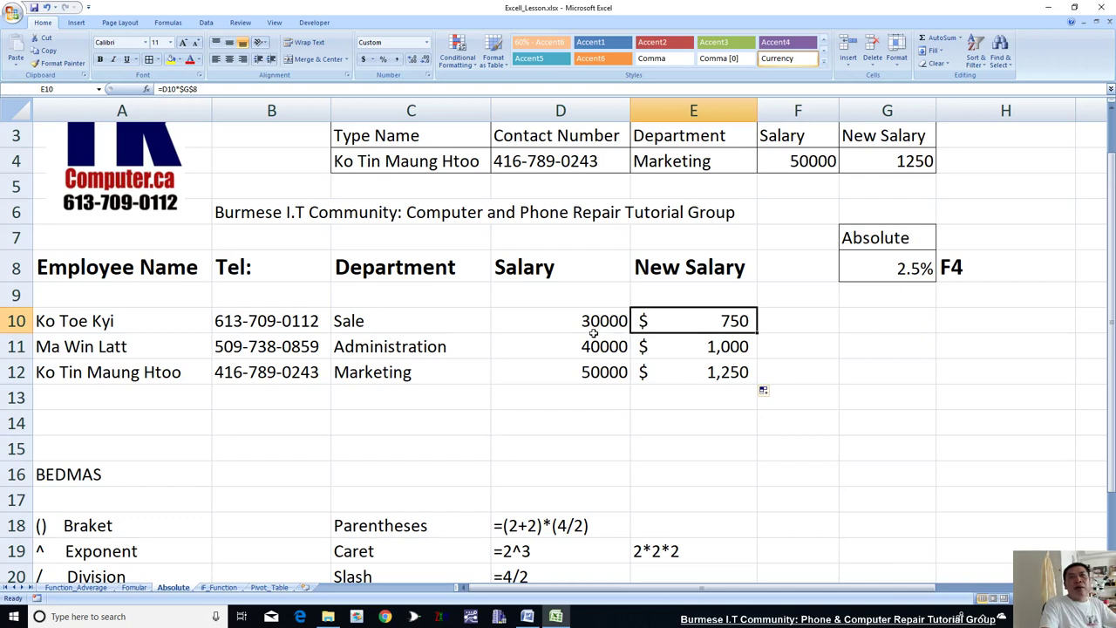
Step: Change E10 to =D10*$G$8+D10 and fill it to E12, giving $30,750, $41,000 and $51,250
{"action": "double_click", "coordinate": [723, 323]}
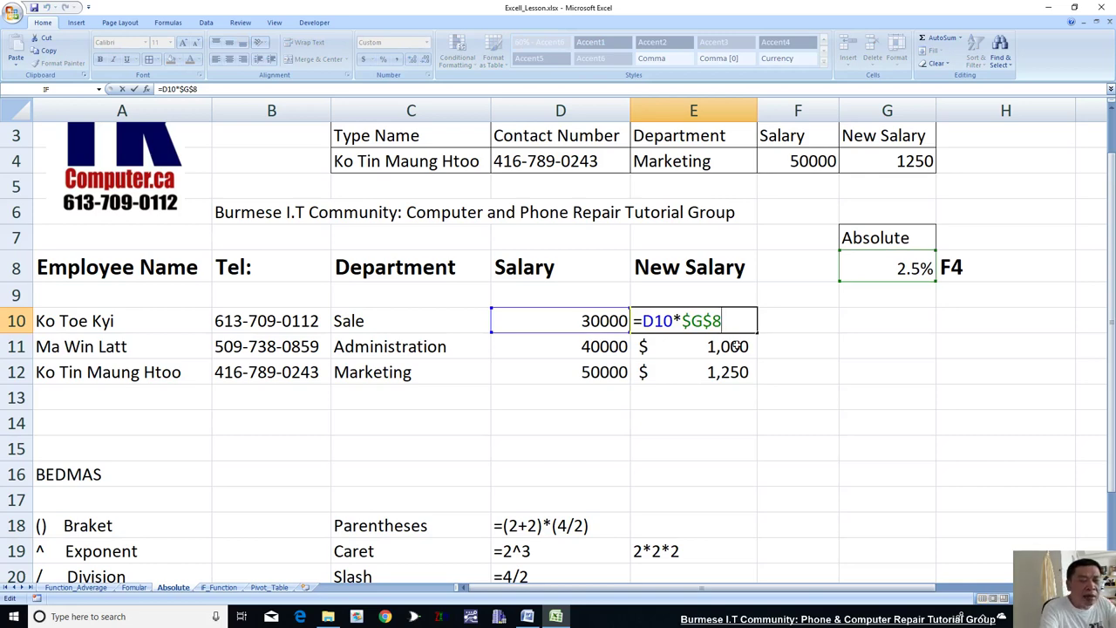
{"action": "type", "text": "+"}
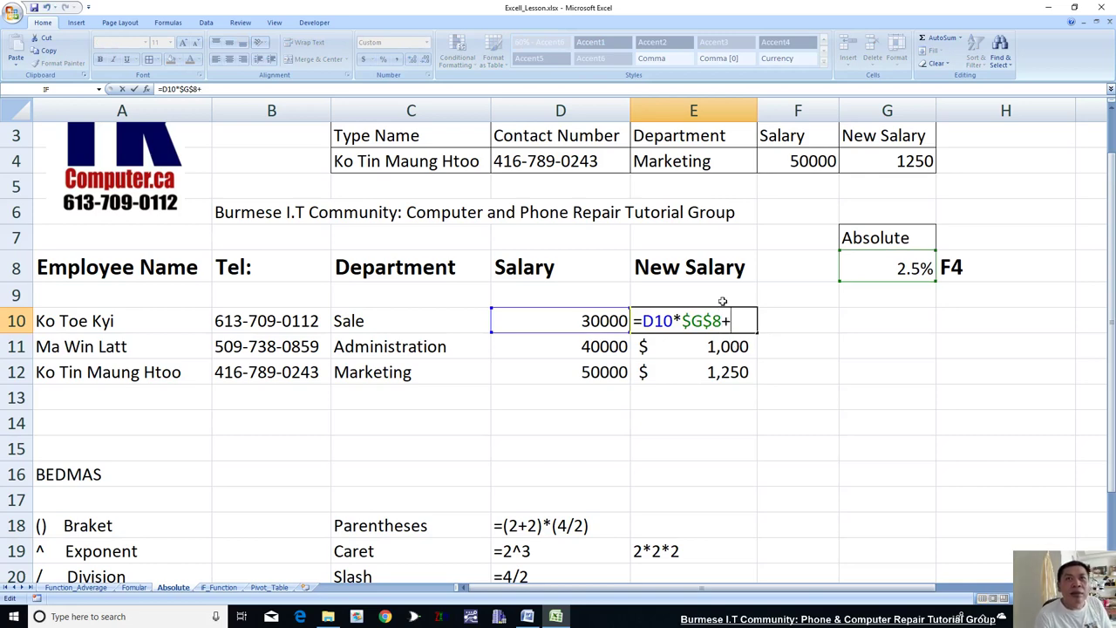
{"action": "left_click", "coordinate": [586, 321]}
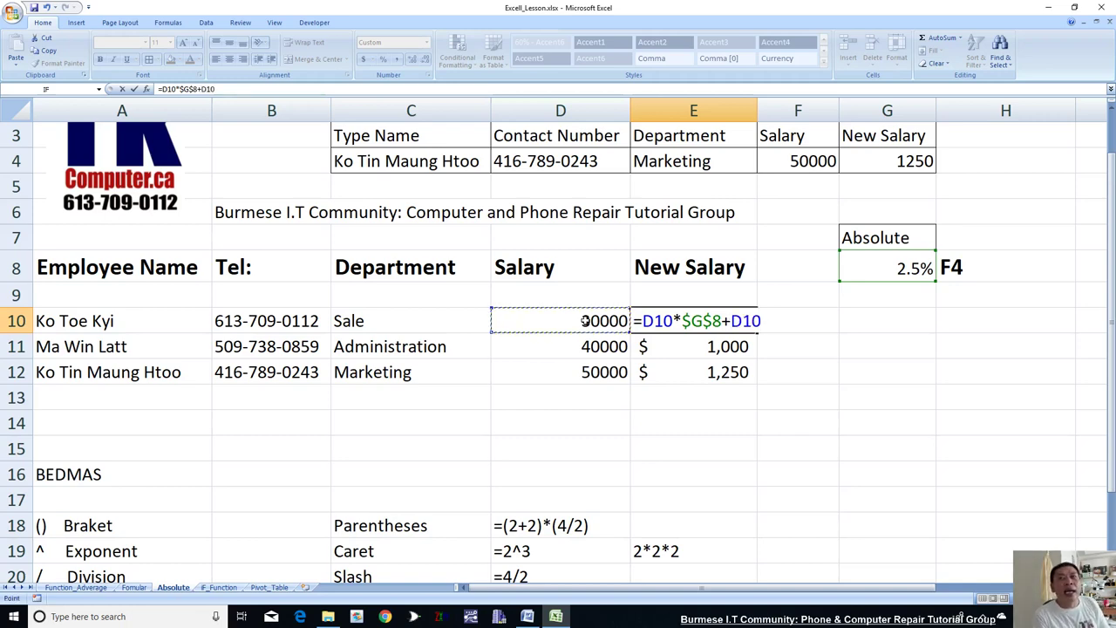
{"action": "left_click", "coordinate": [135, 89]}
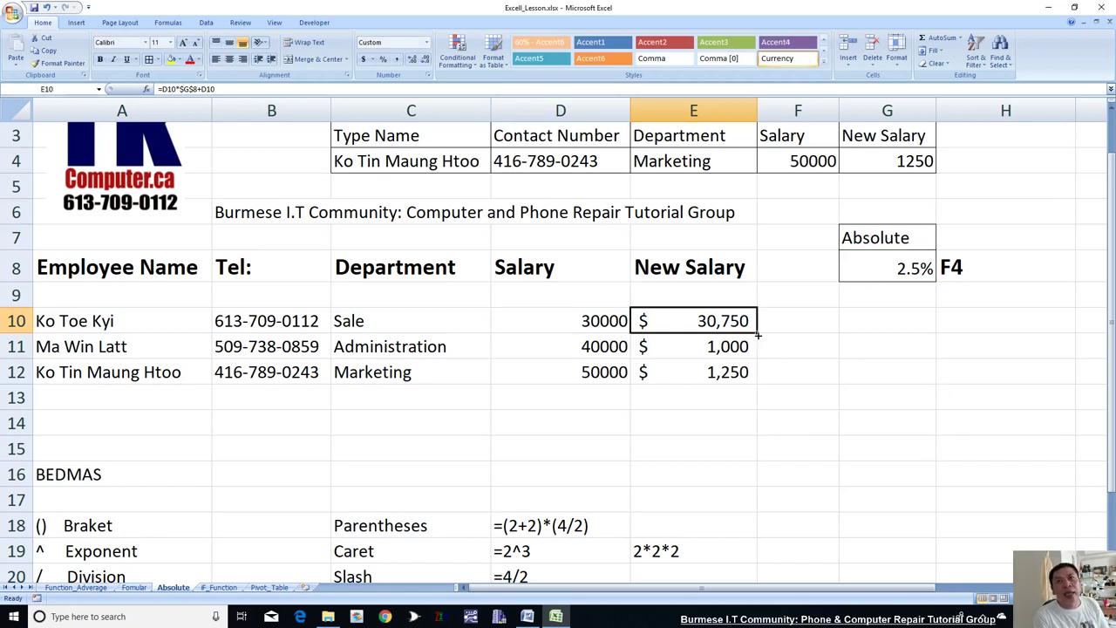
{"action": "left_click_drag", "start_coordinate": [758, 331], "coordinate": [758, 380]}
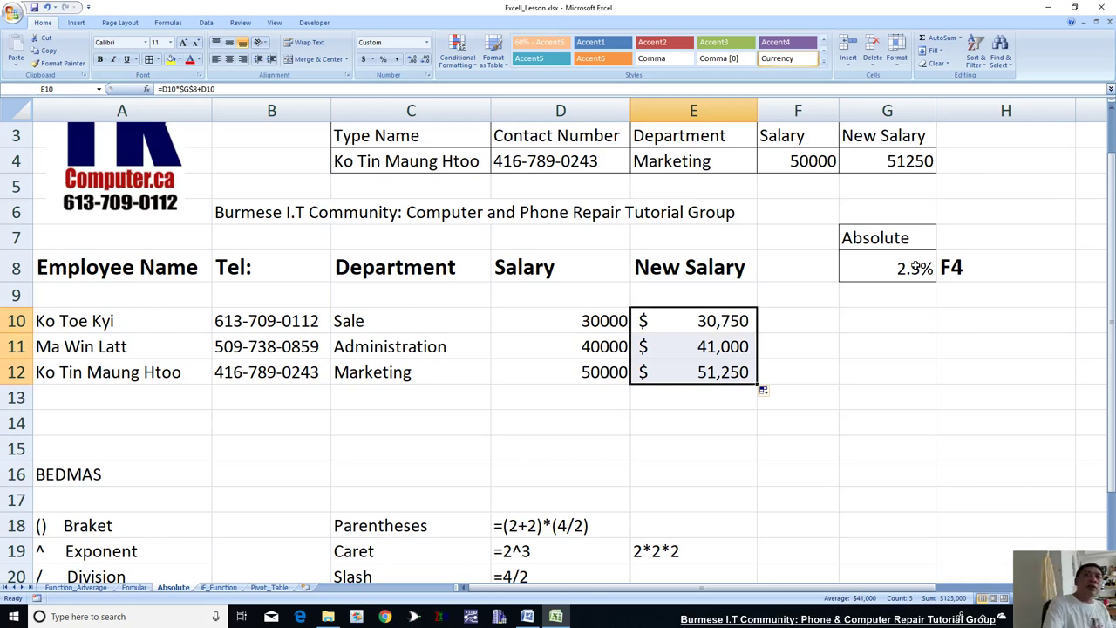
Step: Review the absolute $G$8 reference to the 2.5% rate in E10's formula, alongside the F4 note in H8
{"action": "left_click", "coordinate": [931, 276]}
{"action": "left_click", "coordinate": [949, 270]}
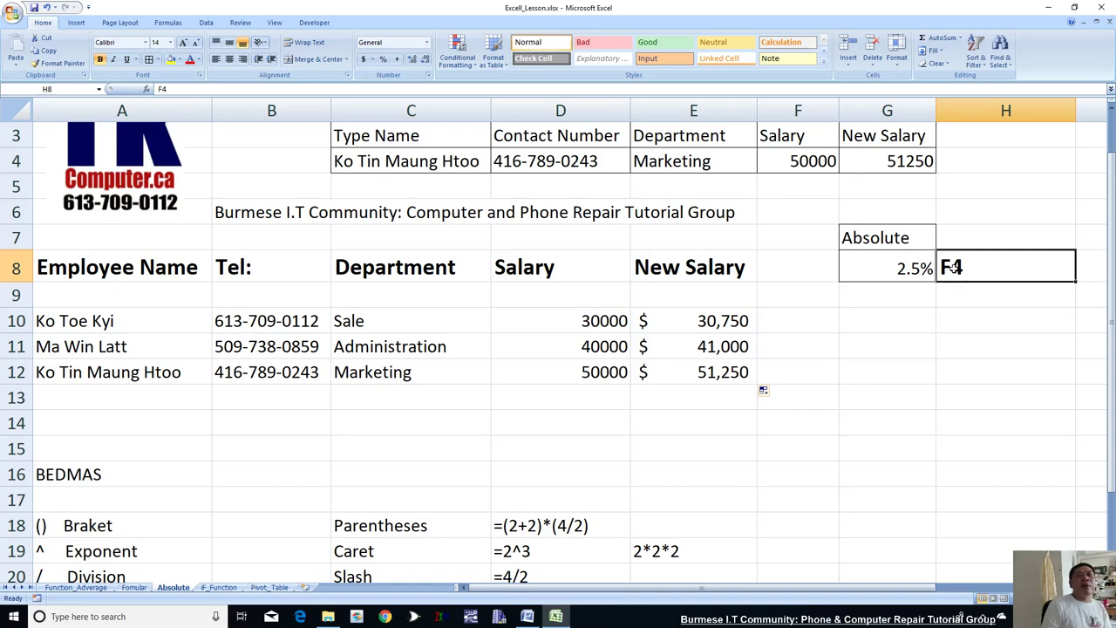
{"action": "left_click", "coordinate": [722, 315]}
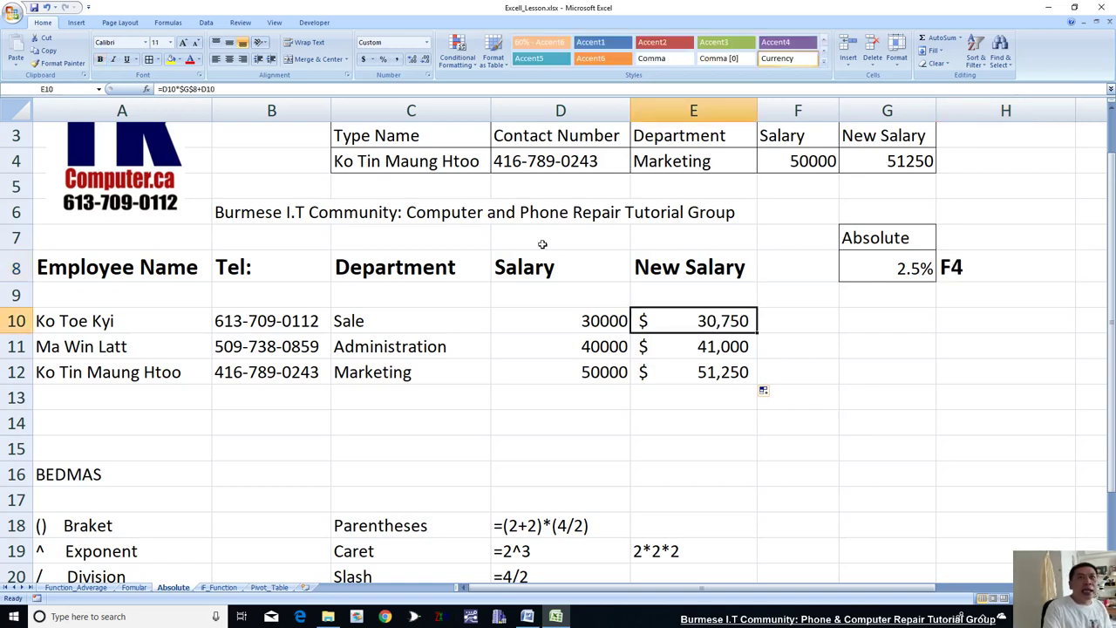
{"action": "left_click_drag", "start_coordinate": [183, 89], "coordinate": [199, 89]}
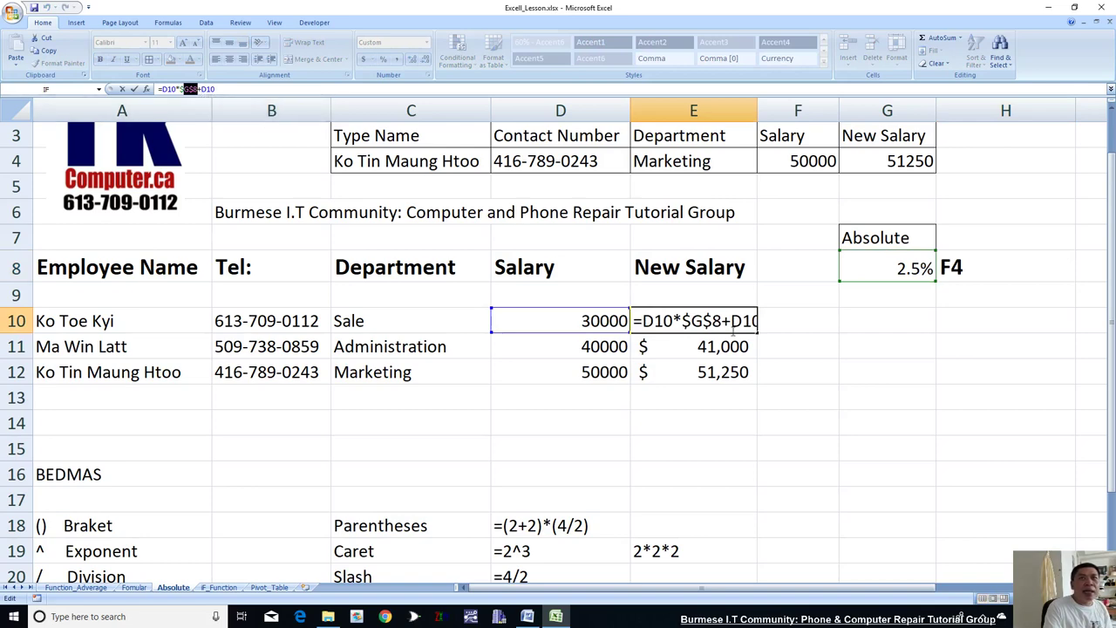
{"action": "mouse_move", "coordinate": [682, 321]}
{"action": "left_mouse_down"}
{"action": "mouse_move", "coordinate": [722, 321]}
{"action": "mouse_move", "coordinate": [712, 321]}
{"action": "left_mouse_up"}
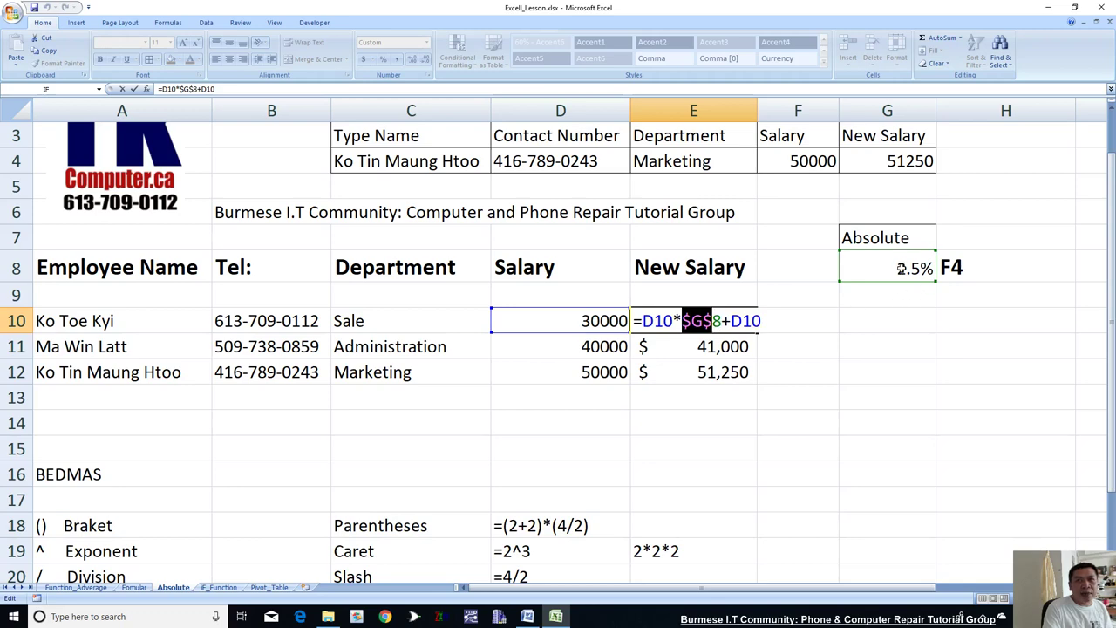
{"action": "key", "text": "Return"}
{"action": "left_click", "coordinate": [885, 447]}
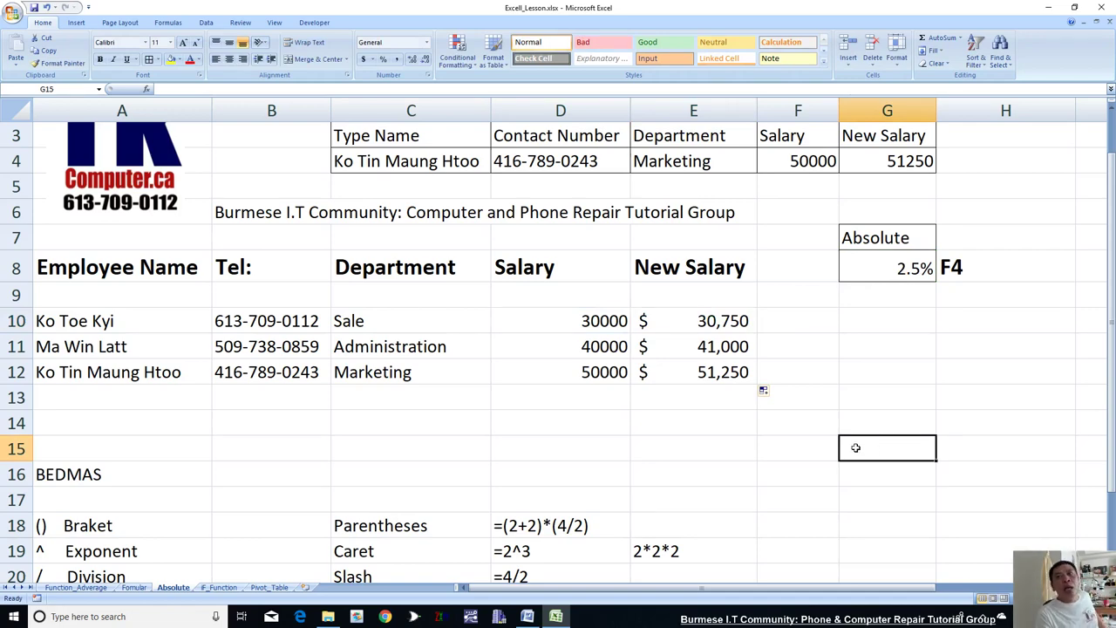
Step: Enter the first listed employee's name in the Vlookup lookup cell C4
{"action": "scroll", "coordinate": [855, 447], "scroll_direction": "up", "scroll_amount": 1}
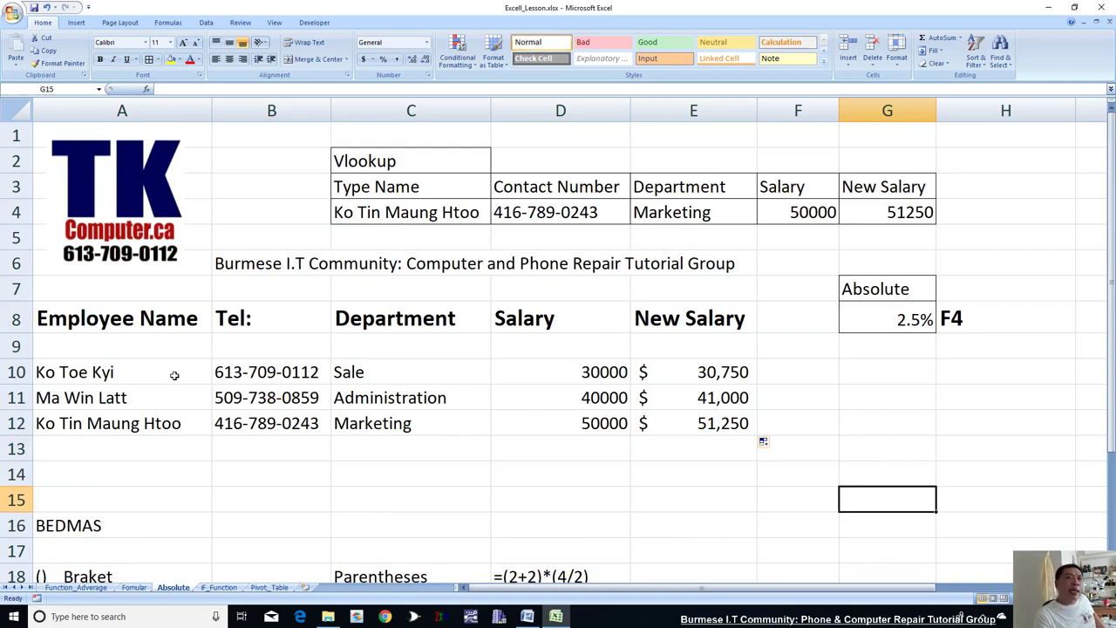
{"action": "left_click", "coordinate": [163, 320]}
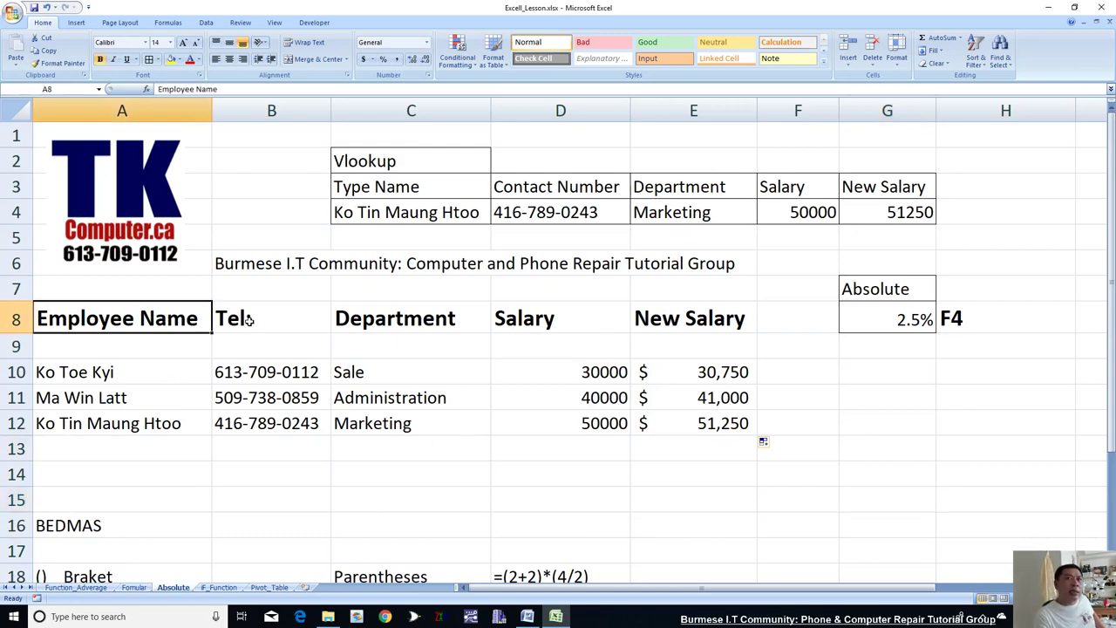
{"action": "left_click", "coordinate": [382, 217]}
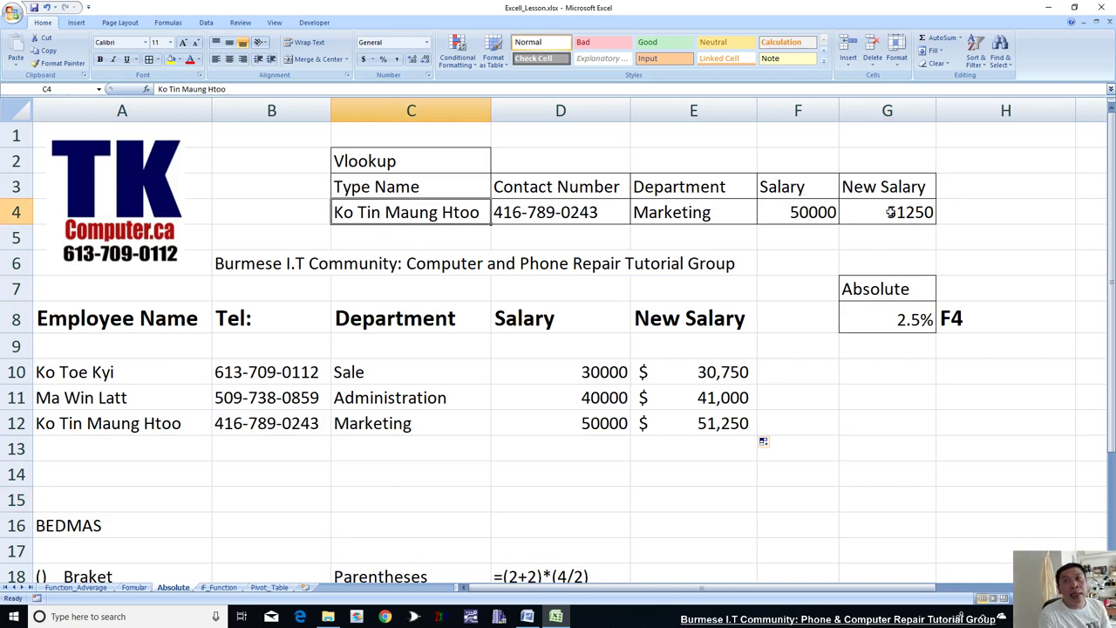
{"action": "double_click", "coordinate": [385, 215]}
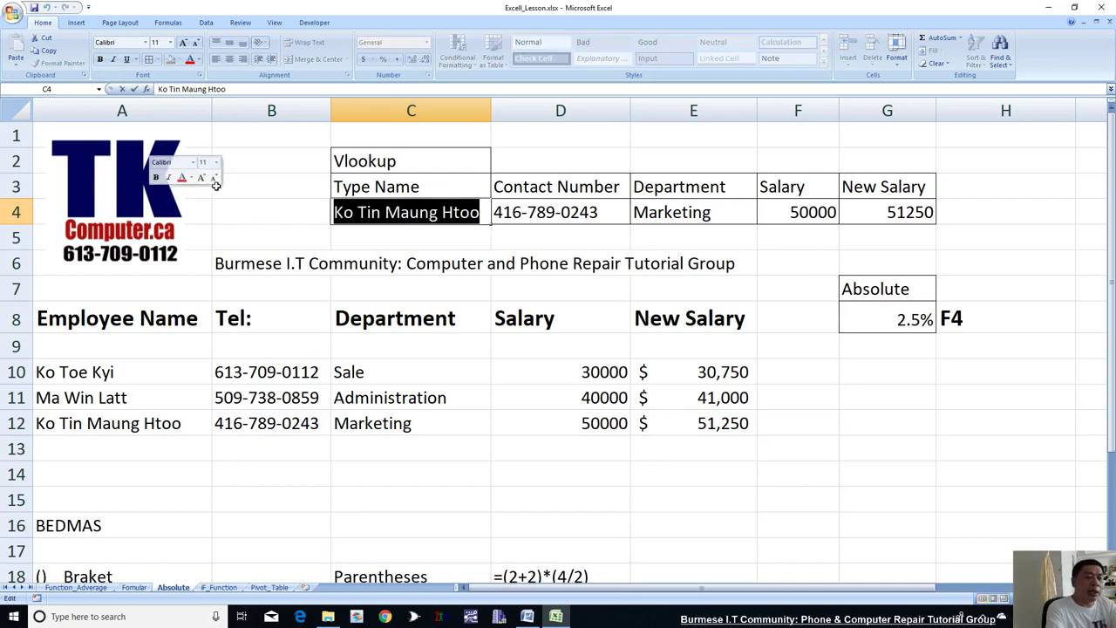
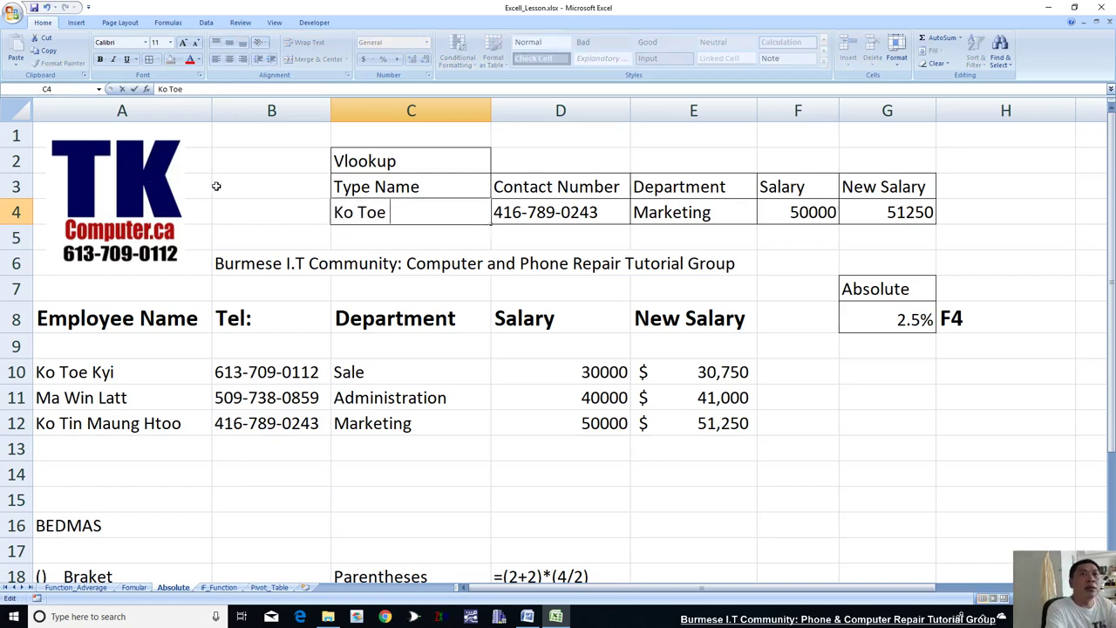
{"action": "key", "text": "Return"}
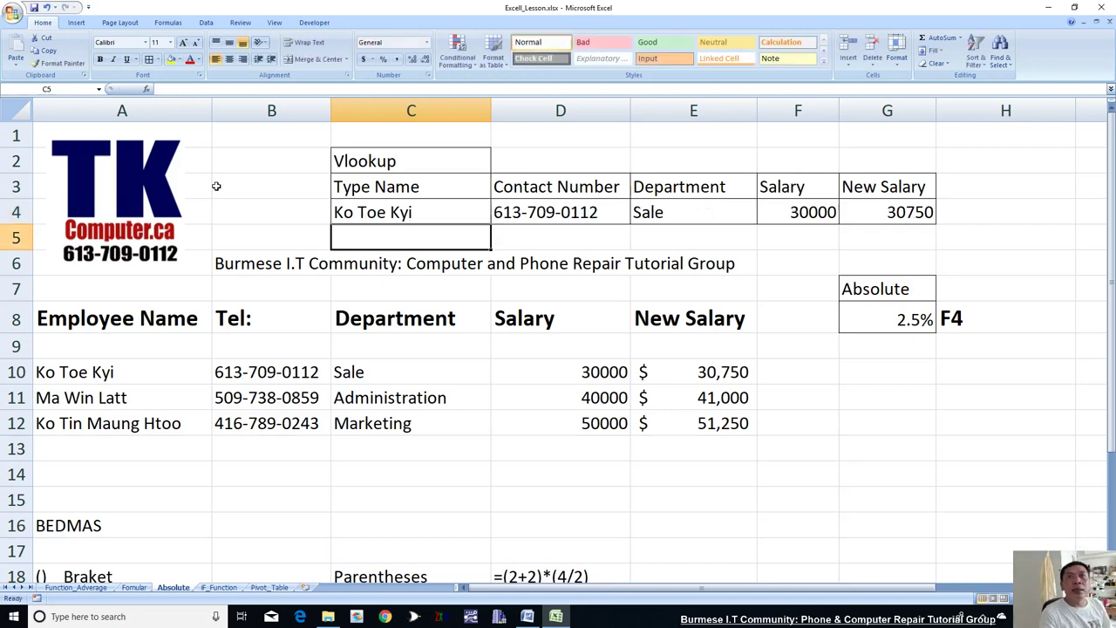
Step: Inspect the D4:G4 VLOOKUP formulas returning contact number, Sale, 30000 and 30750
{"action": "left_click", "coordinate": [539, 222]}
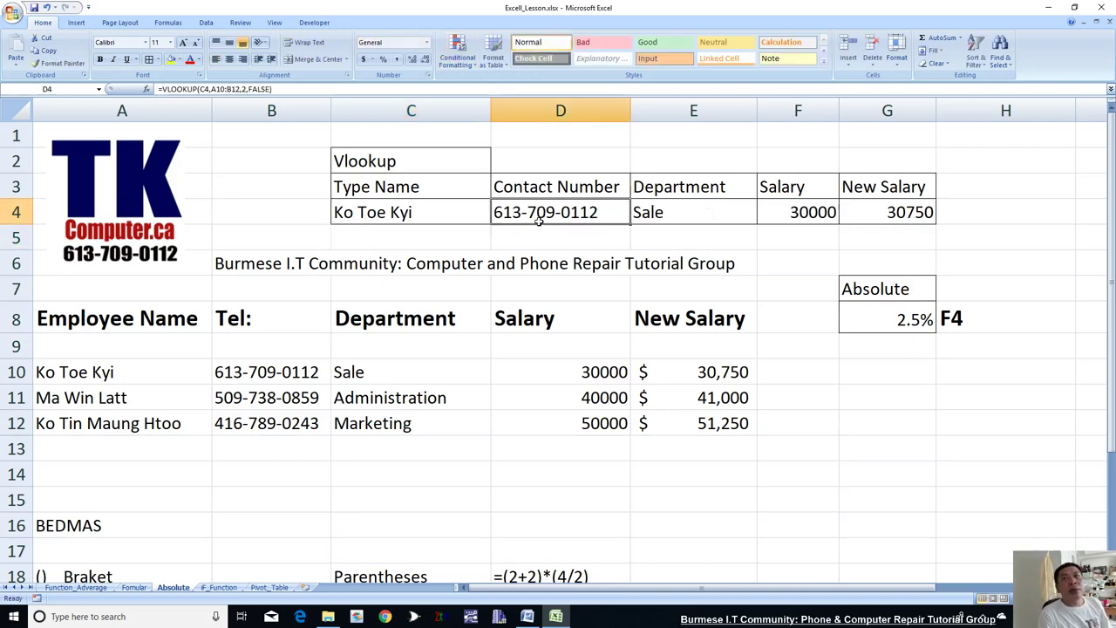
{"action": "left_click", "coordinate": [670, 217]}
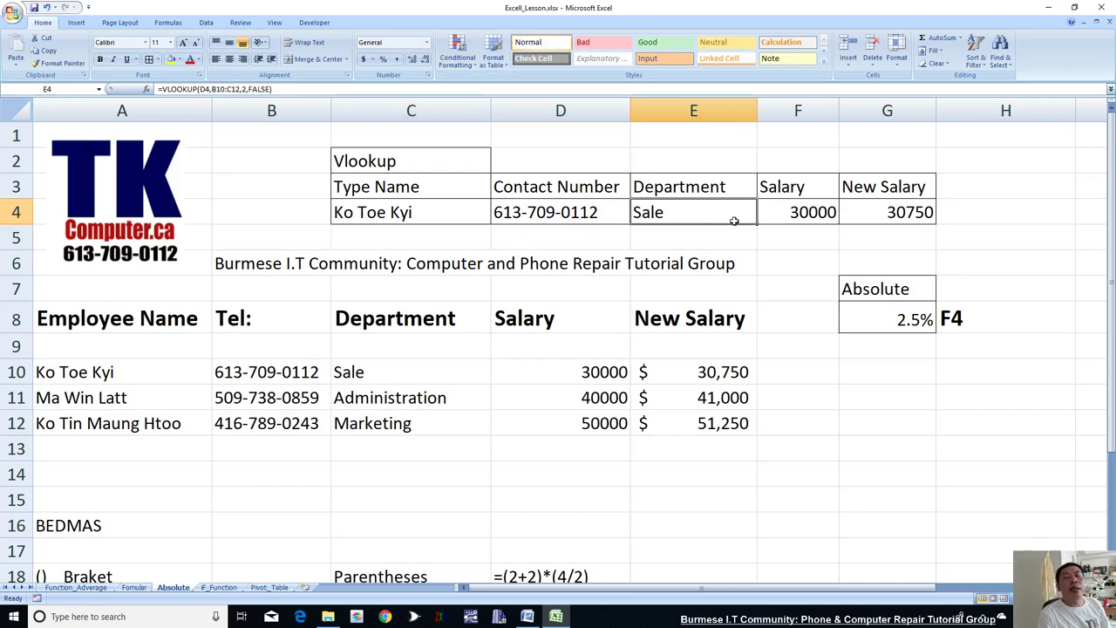
{"action": "left_click", "coordinate": [801, 217]}
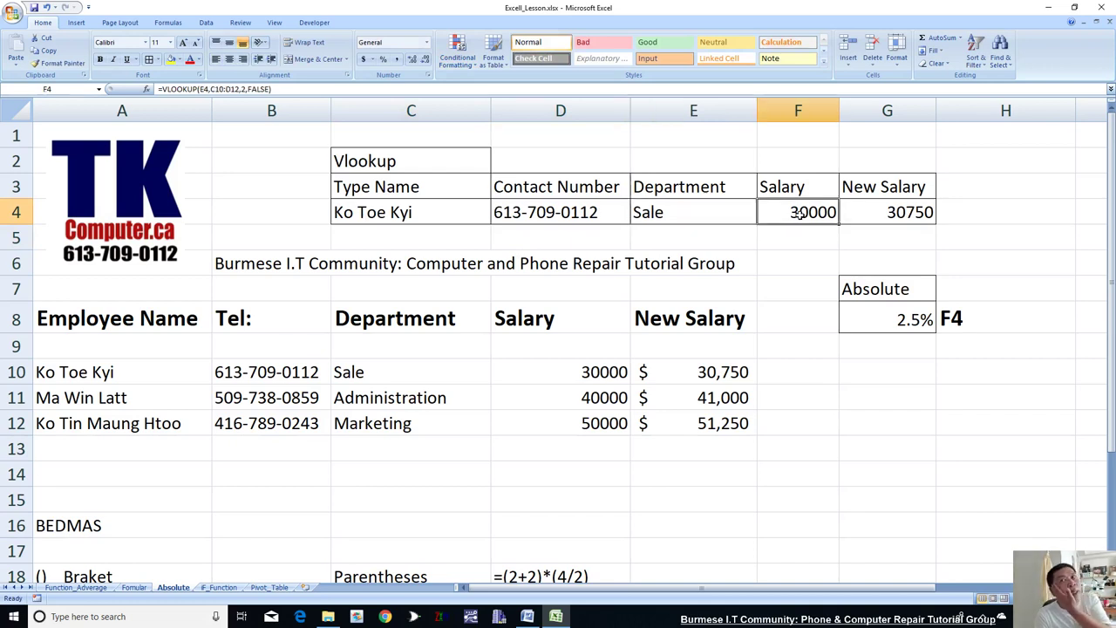
{"action": "left_click", "coordinate": [879, 225]}
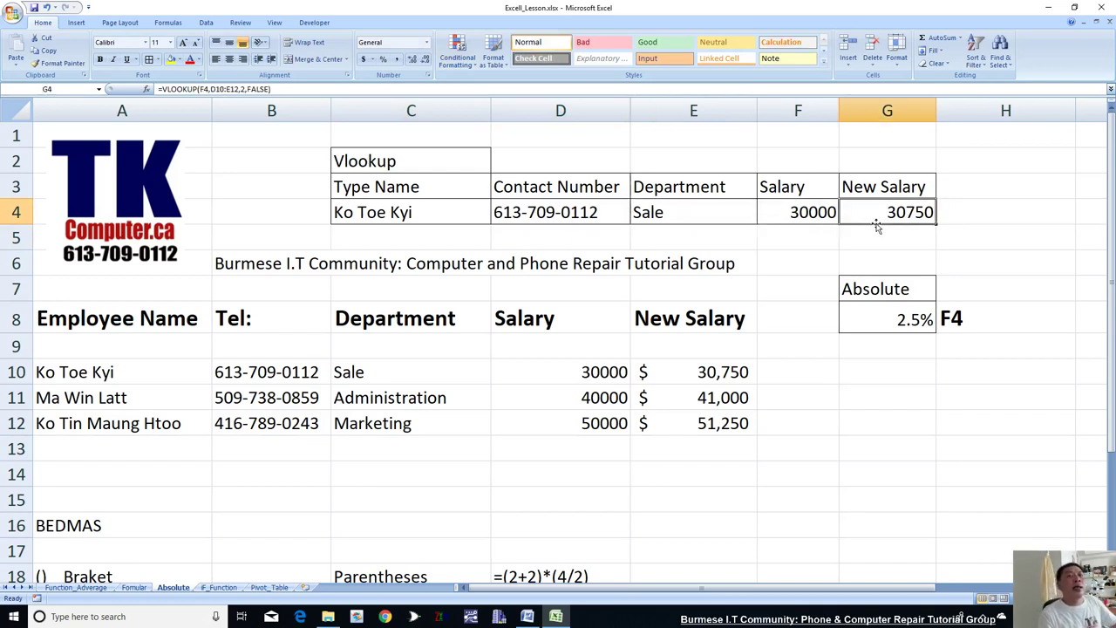
{"action": "left_click", "coordinate": [858, 441]}
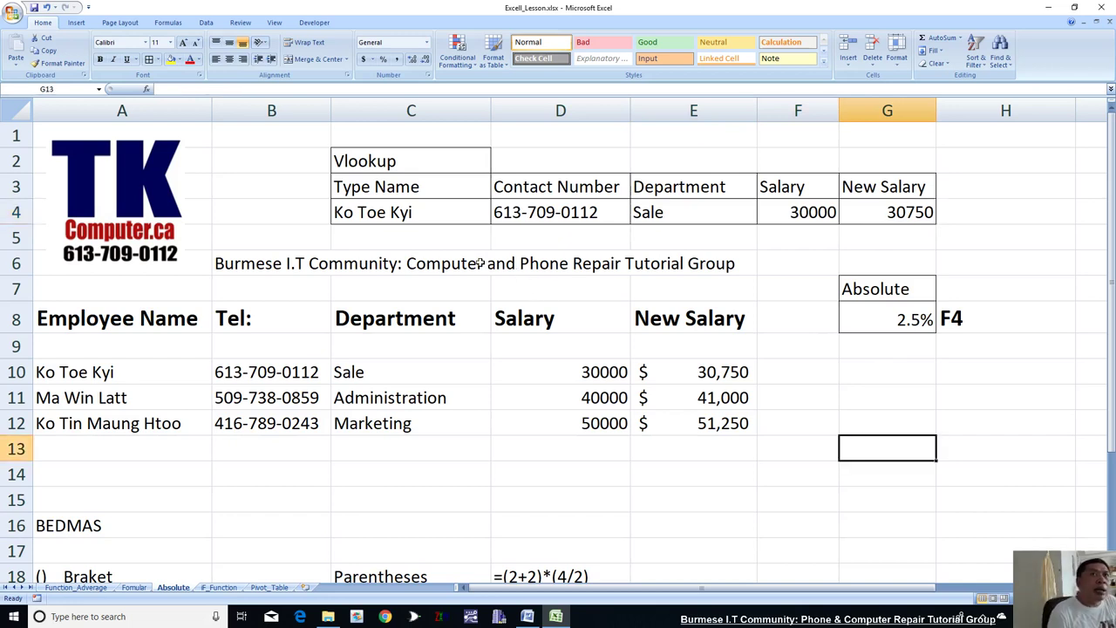
{"action": "left_click", "coordinate": [410, 163]}
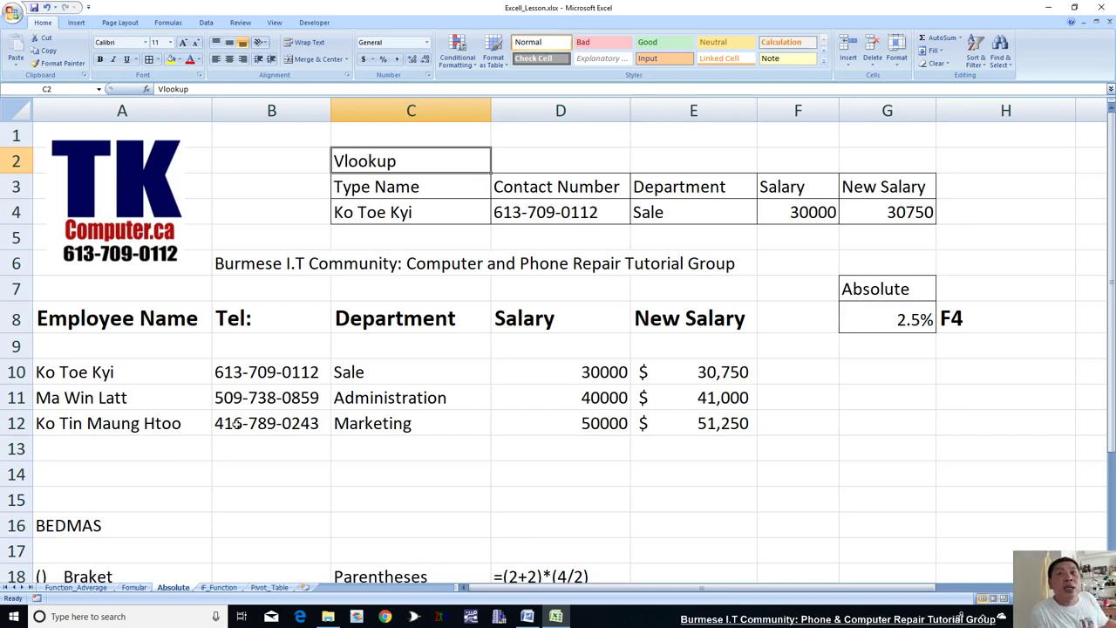
{"action": "left_click", "coordinate": [394, 213]}
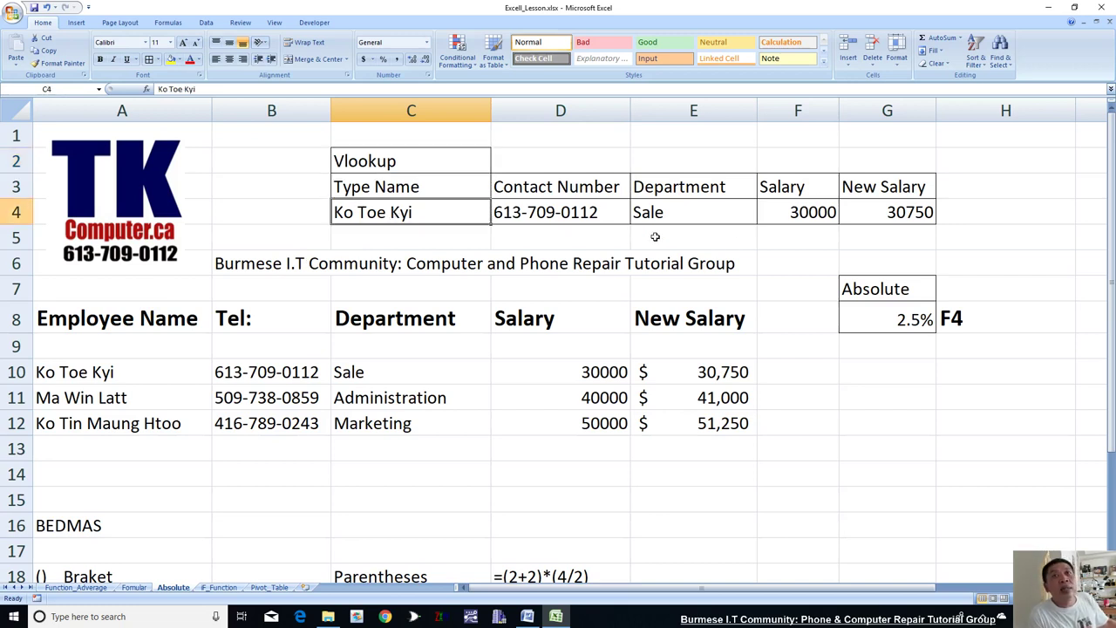
{"action": "left_click", "coordinate": [395, 160]}
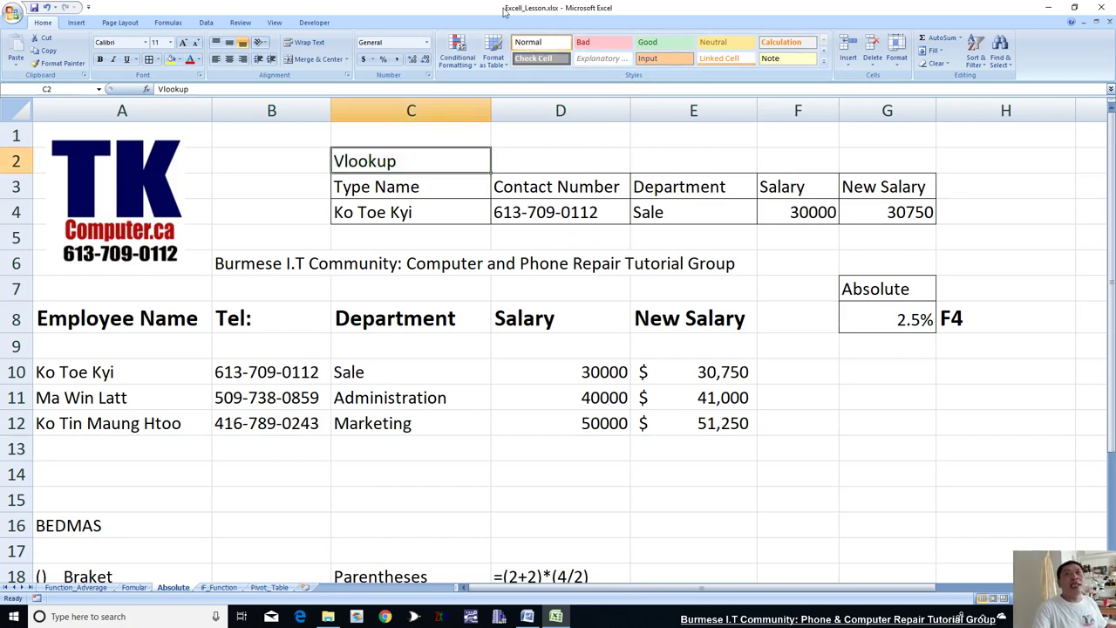
{"action": "left_click", "coordinate": [555, 212]}
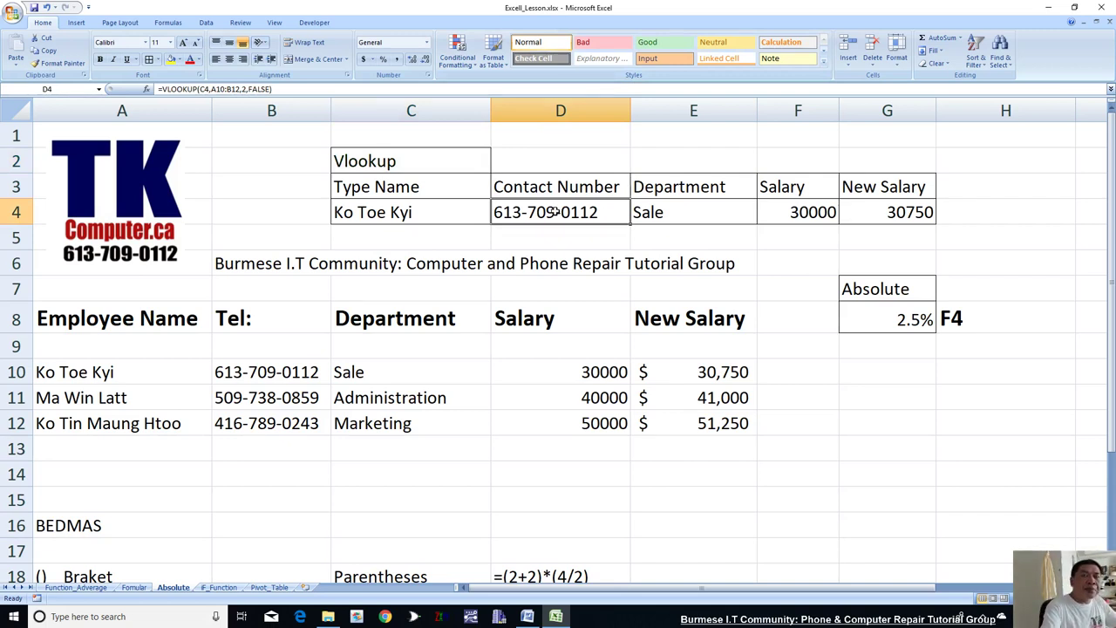
Step: Clear the Contact Number formula from D4 and the #N/A results from E4:H5
{"action": "key", "text": "Delete"}
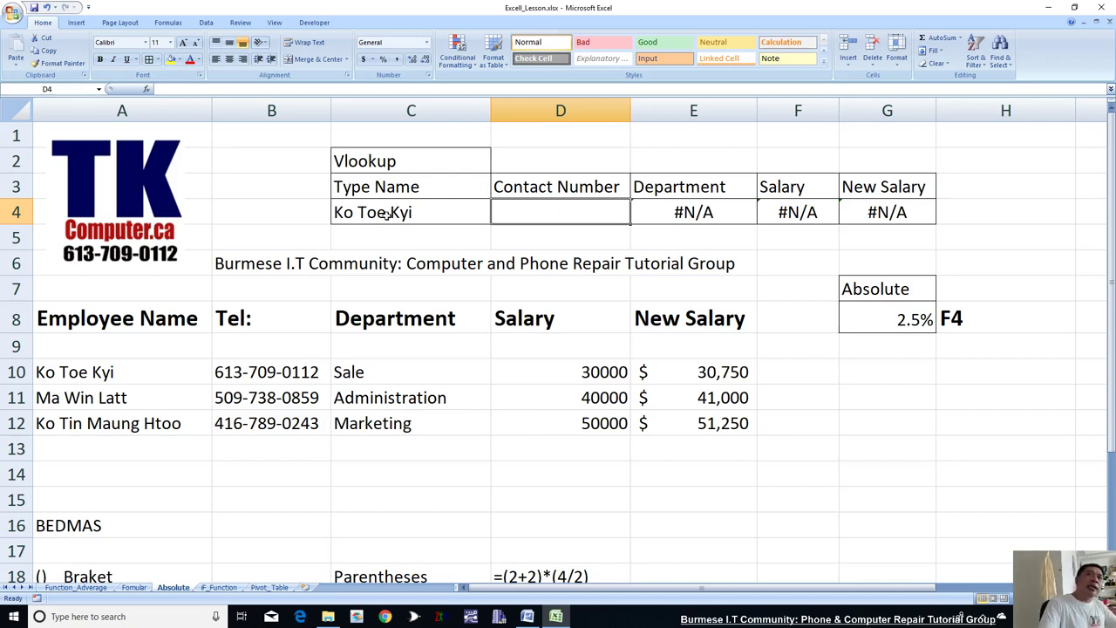
{"action": "left_click", "coordinate": [389, 218]}
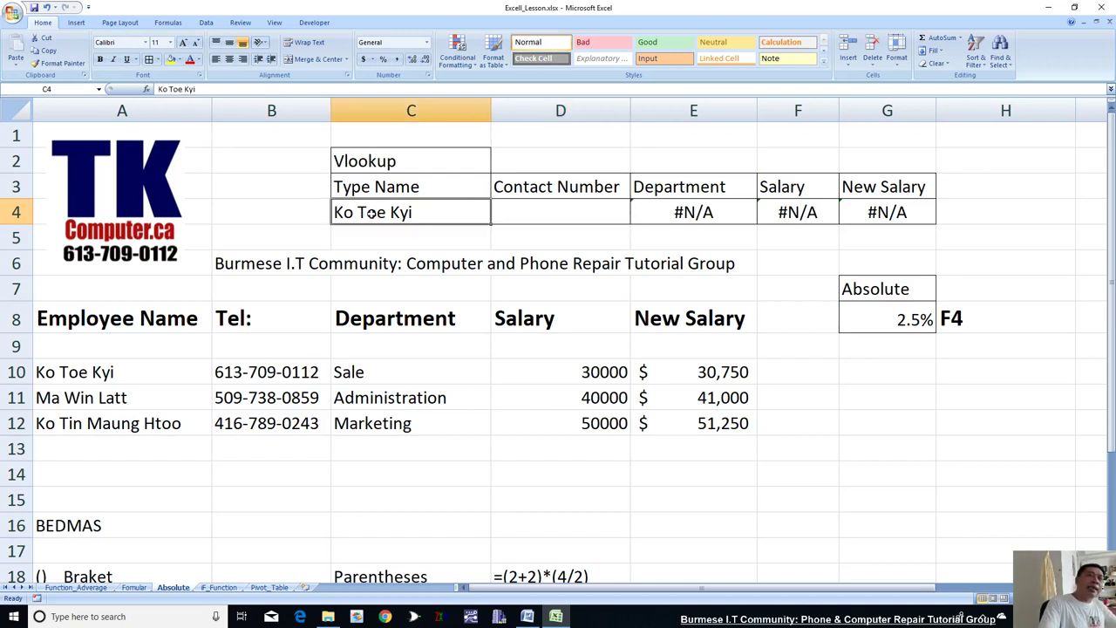
{"action": "left_click", "coordinate": [574, 217]}
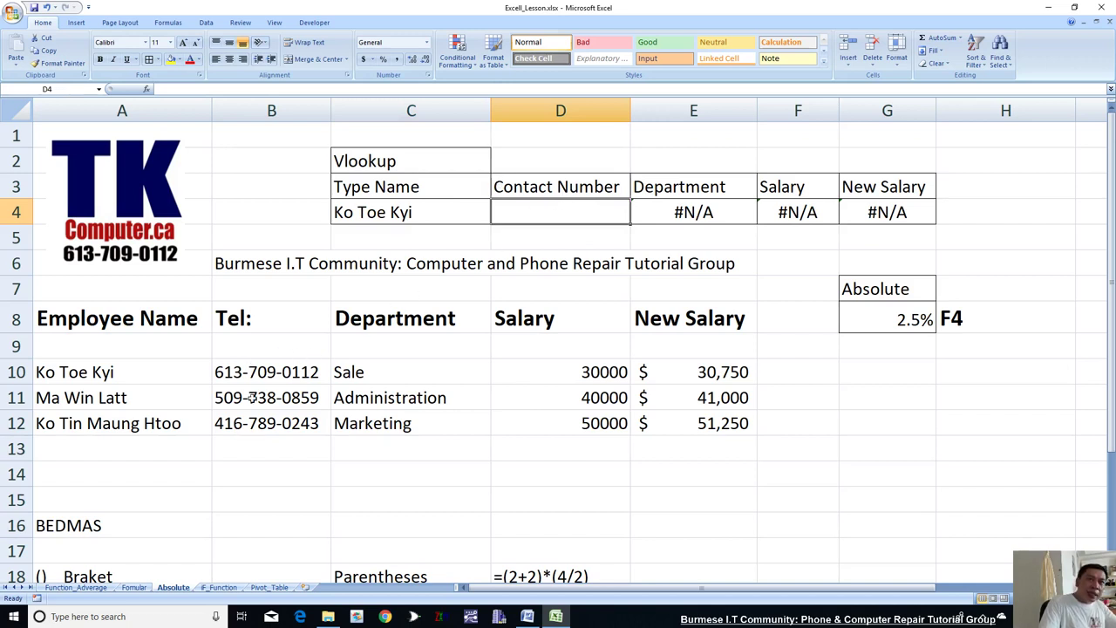
{"action": "left_click_drag", "start_coordinate": [992, 228], "coordinate": [706, 219]}
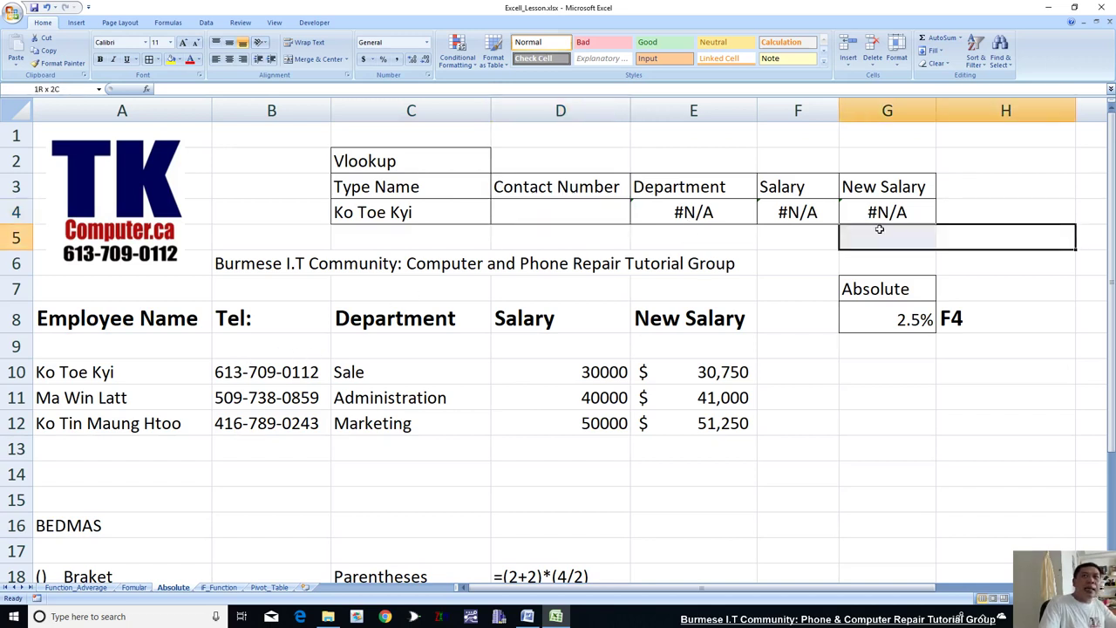
{"action": "key", "text": "Delete"}
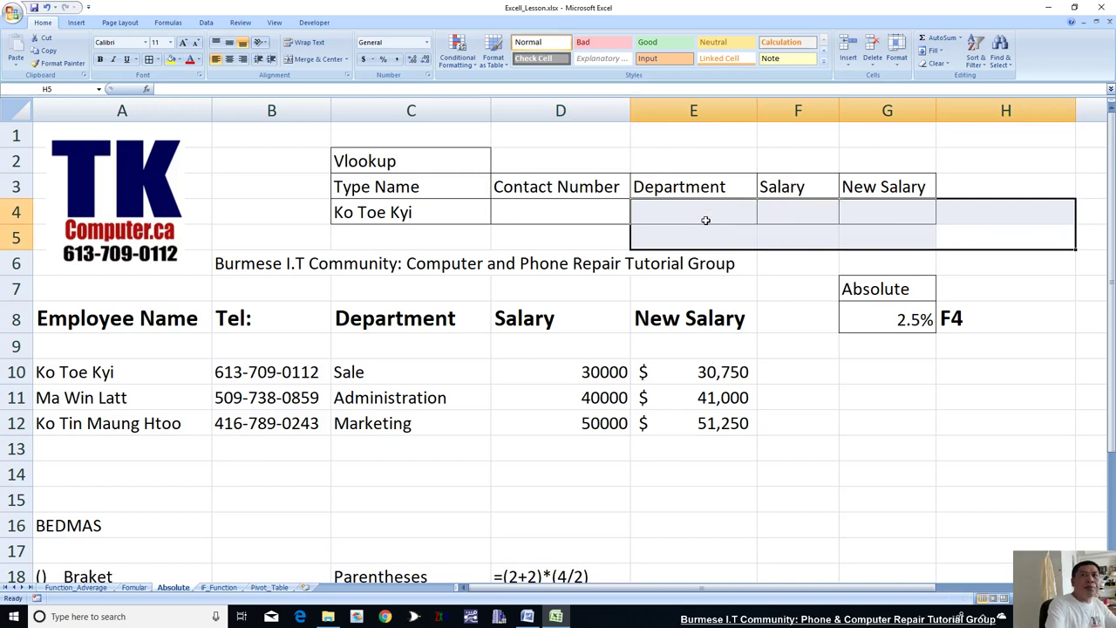
{"action": "left_click", "coordinate": [996, 305]}
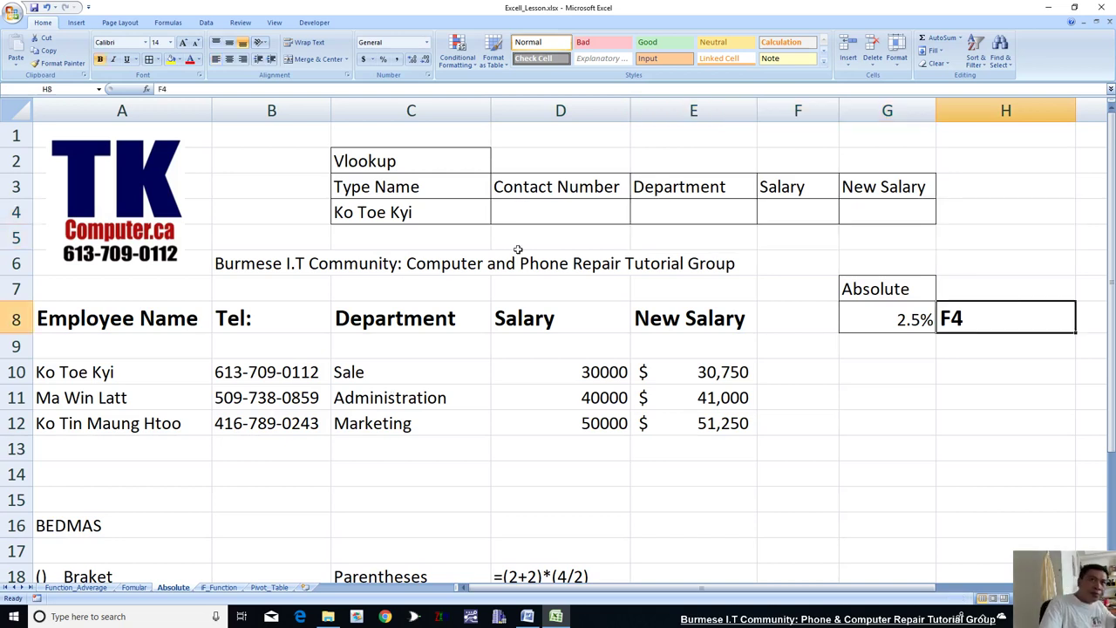
Step: Insert a VLOOKUP function into D4 from Formulas > Lookup & Reference
{"action": "left_click", "coordinate": [548, 211]}
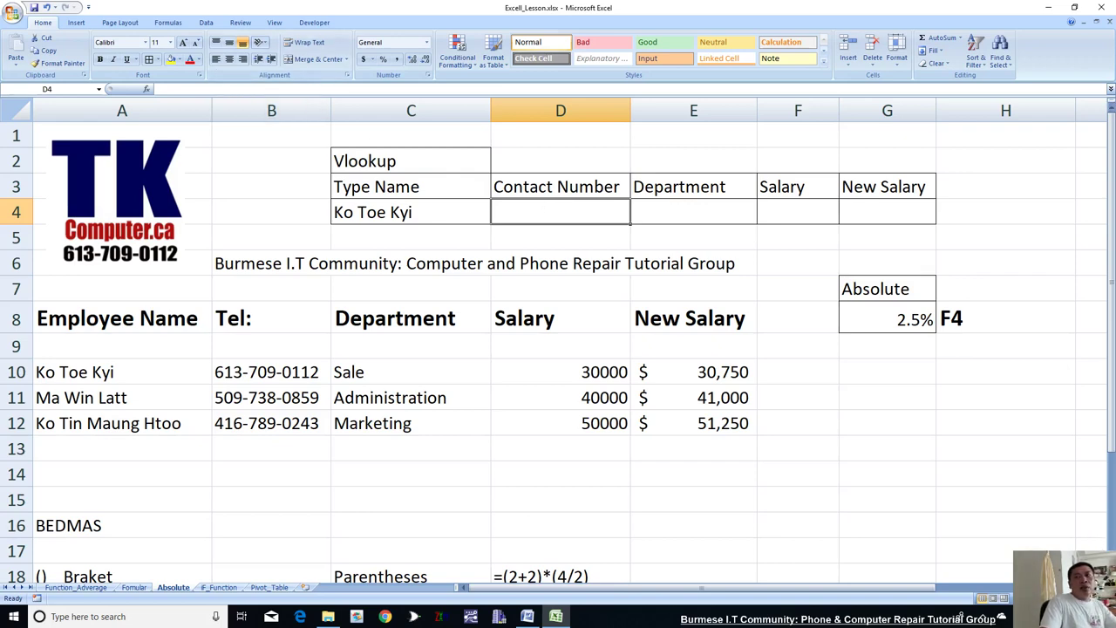
{"action": "scroll", "coordinate": [558, 349], "scroll_direction": "up", "scroll_amount": 1, "text": "ctrl"}
{"action": "scroll", "coordinate": [559, 348], "scroll_direction": "up", "scroll_amount": 1, "text": "ctrl"}
{"action": "scroll", "coordinate": [558, 349], "scroll_direction": "up", "scroll_amount": 1, "text": "ctrl"}
{"action": "scroll", "coordinate": [558, 349], "scroll_direction": "up", "scroll_amount": 1, "text": "ctrl"}
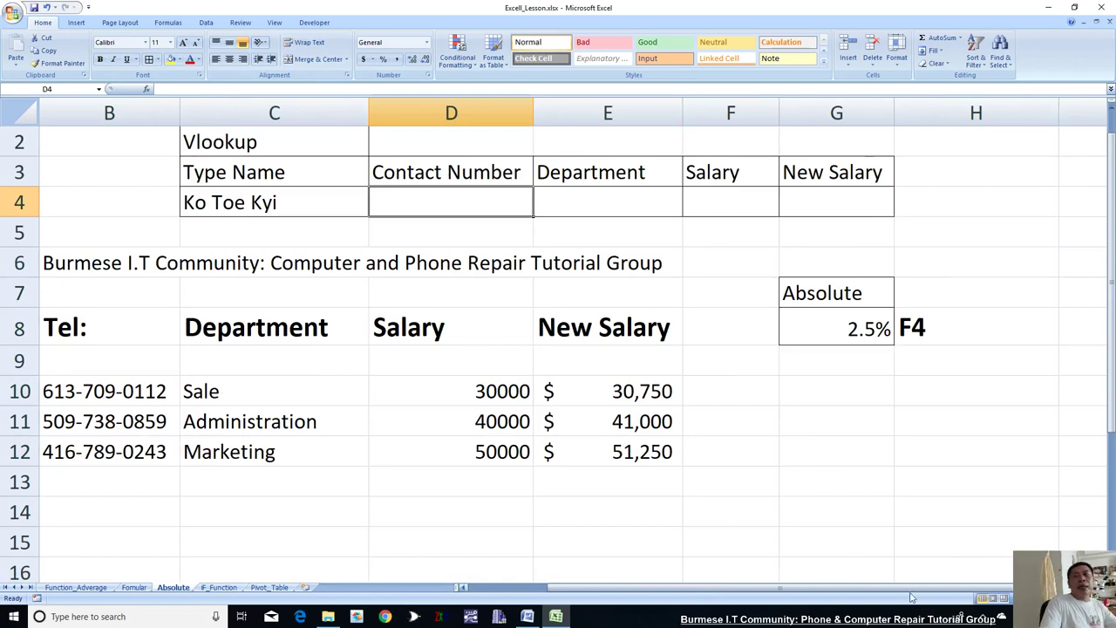
{"action": "left_click_drag", "start_coordinate": [571, 589], "coordinate": [547, 591]}
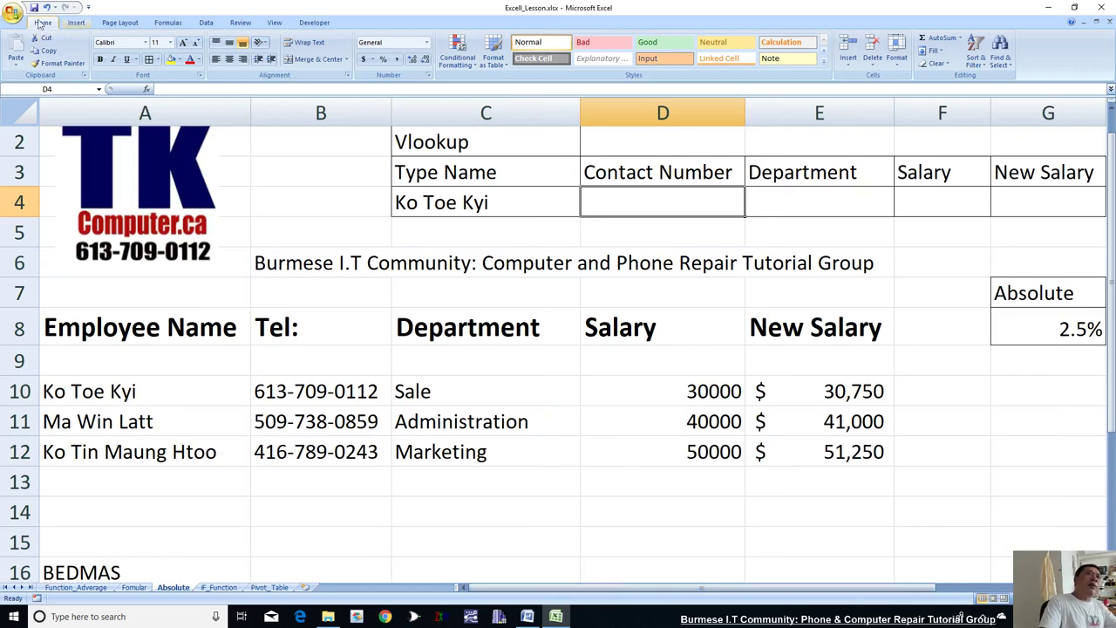
{"action": "left_click", "coordinate": [168, 22]}
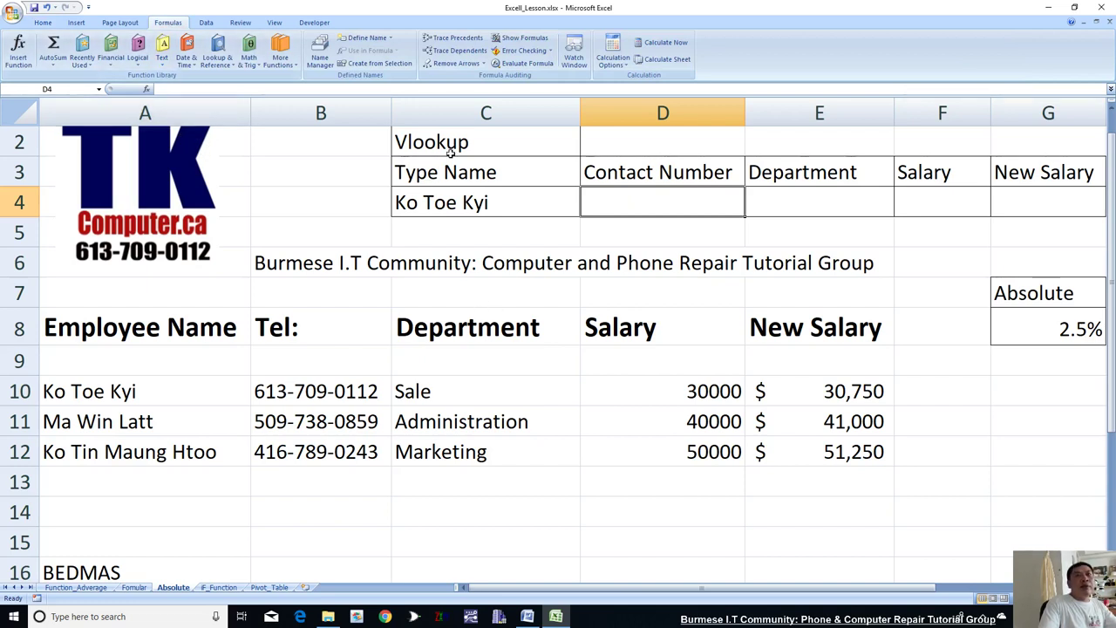
{"action": "left_click", "coordinate": [218, 59]}
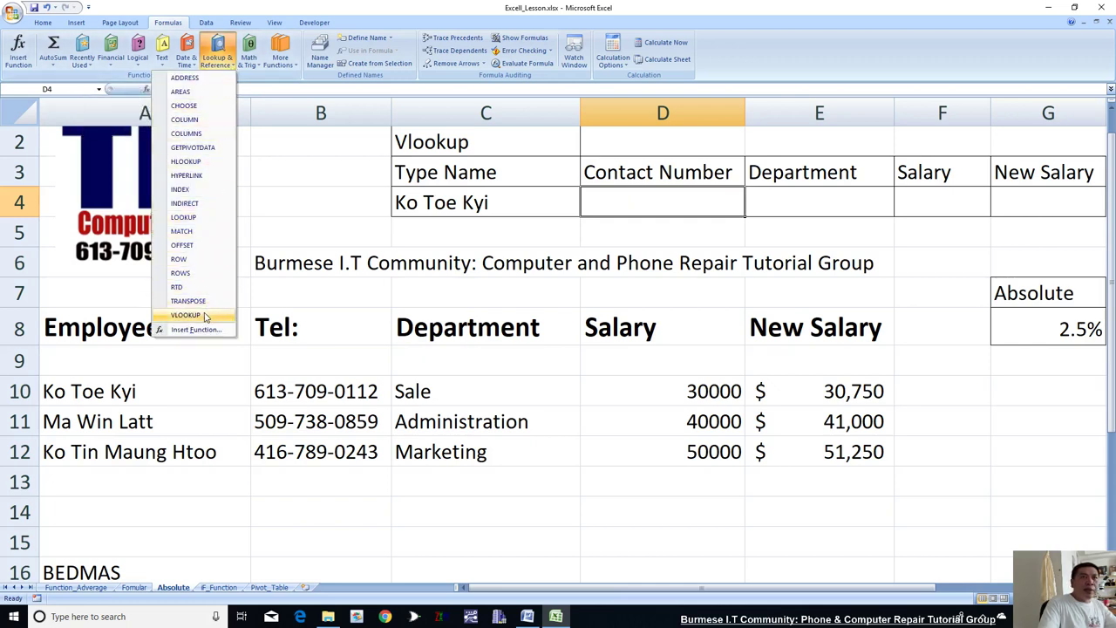
{"action": "mouse_move", "coordinate": [186, 315]}
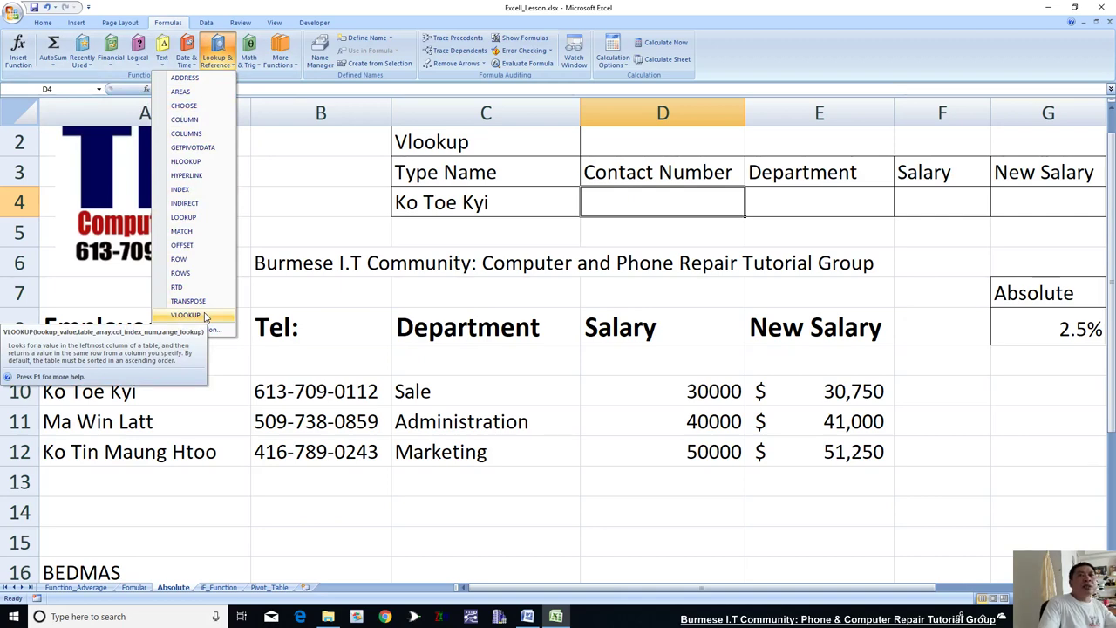
{"action": "left_click", "coordinate": [187, 315]}
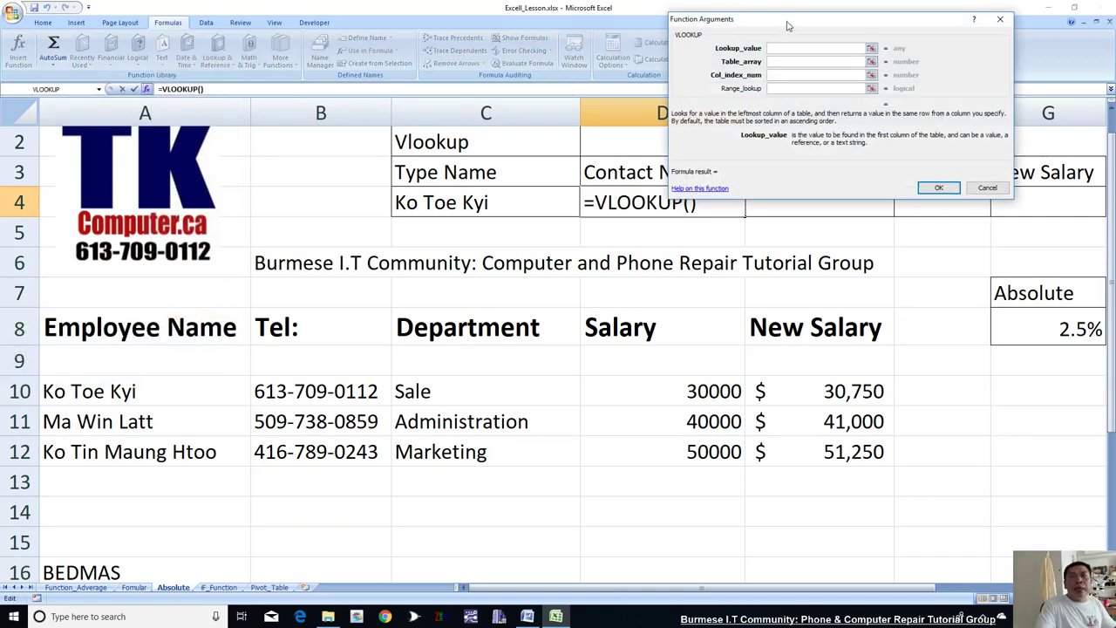
Step: In Function Arguments, set the VLOOKUP lookup value to C4 and the table array to A10:E12
{"action": "left_click_drag", "start_coordinate": [787, 27], "coordinate": [779, 288]}
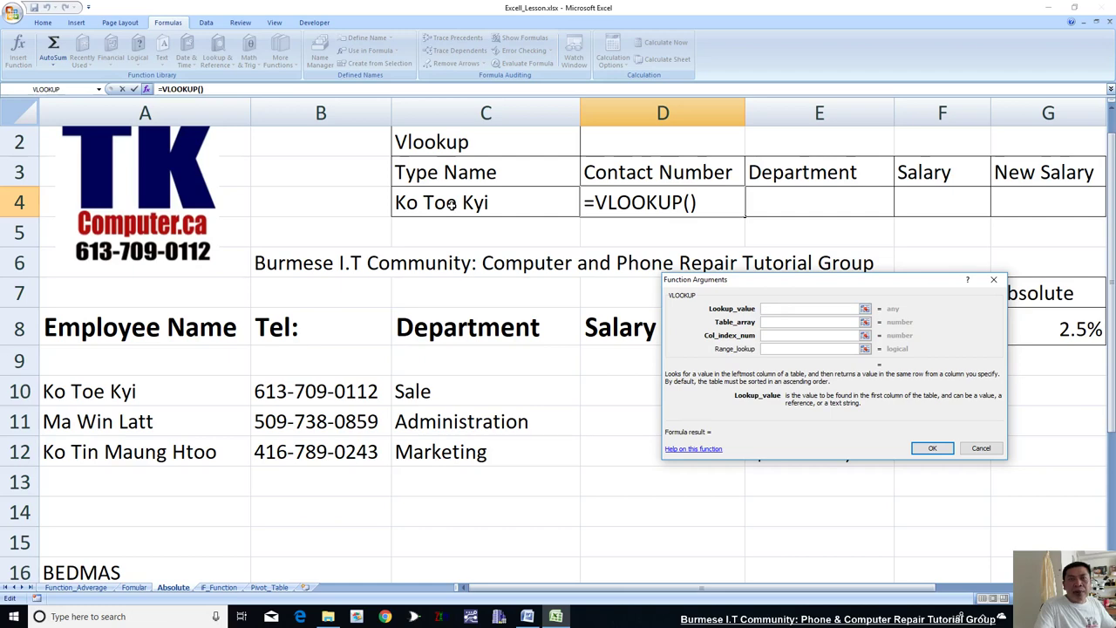
{"action": "left_click", "coordinate": [452, 204]}
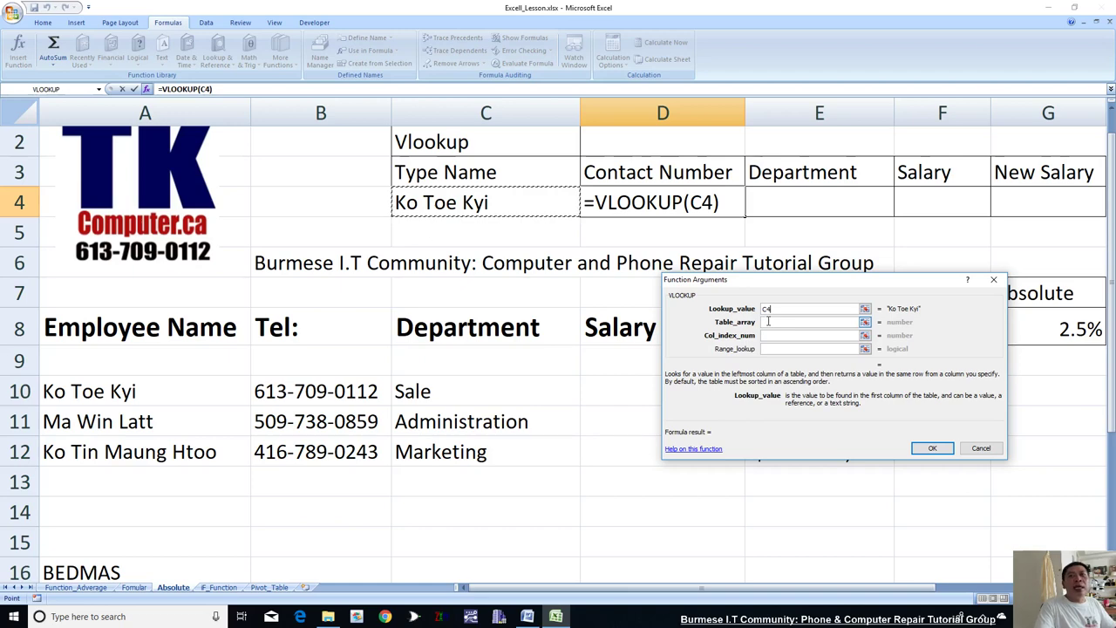
{"action": "left_click", "coordinate": [768, 321]}
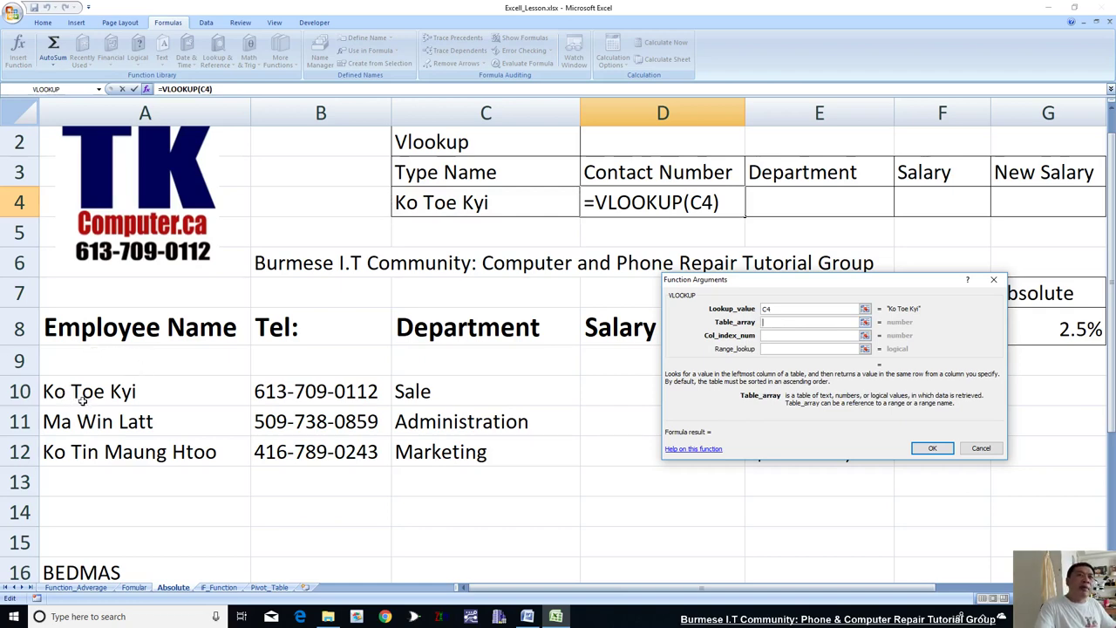
{"action": "mouse_move", "coordinate": [64, 394]}
{"action": "left_mouse_down"}
{"action": "mouse_move", "coordinate": [477, 445]}
{"action": "mouse_move", "coordinate": [822, 441]}
{"action": "left_mouse_up"}
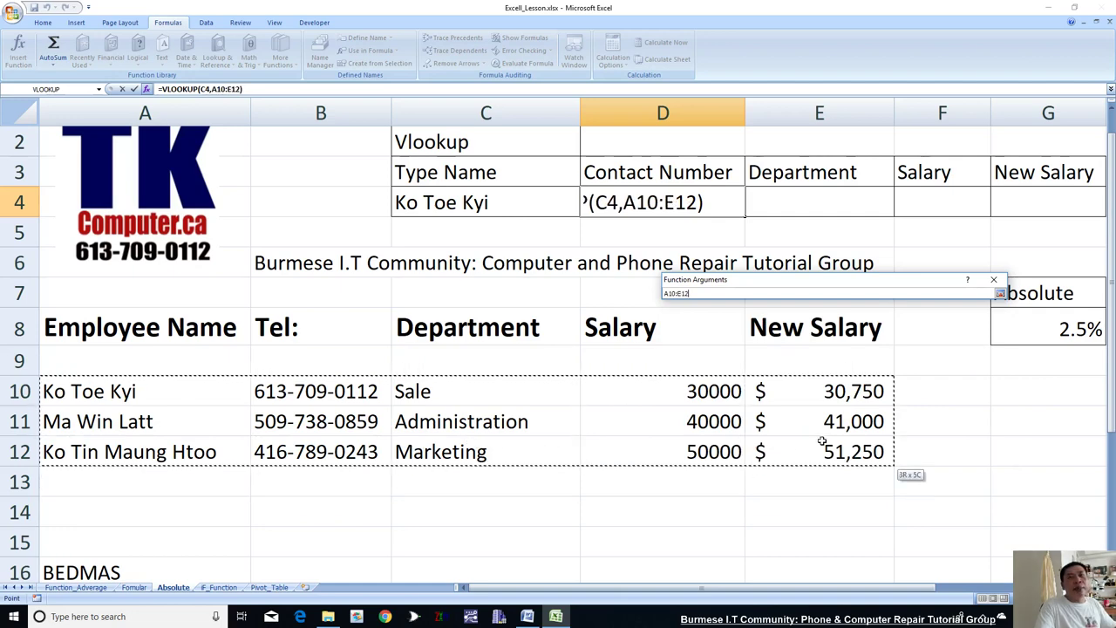
{"action": "mouse_move", "coordinate": [822, 442]}
{"action": "left_mouse_down"}
{"action": "mouse_move", "coordinate": [286, 433]}
{"action": "mouse_move", "coordinate": [860, 462]}
{"action": "left_mouse_up"}
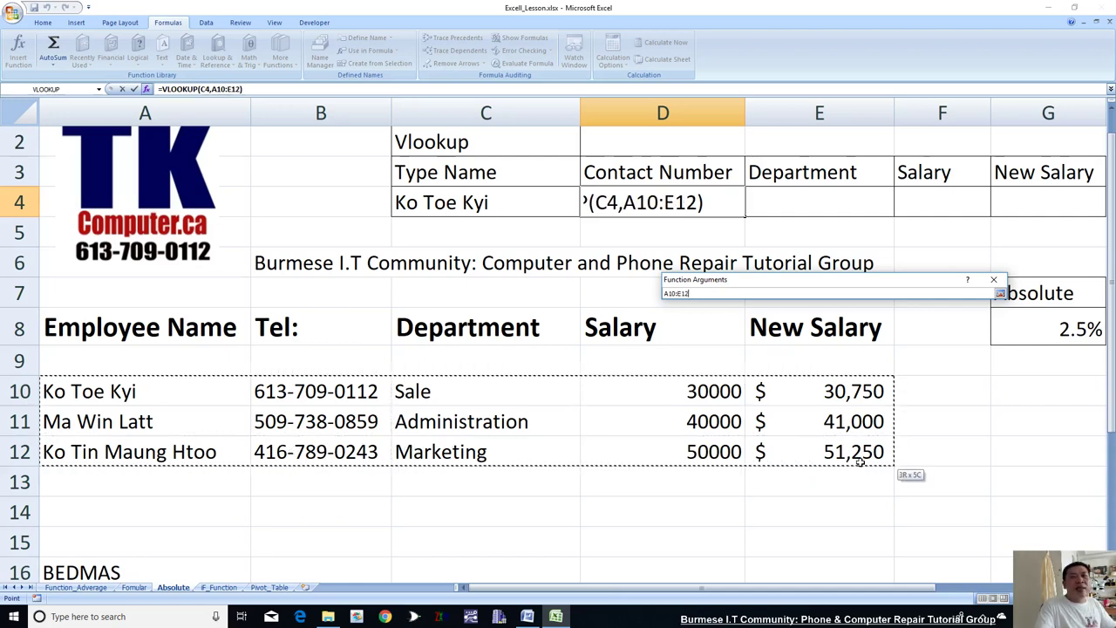
{"action": "left_click_drag", "start_coordinate": [860, 462], "coordinate": [858, 464]}
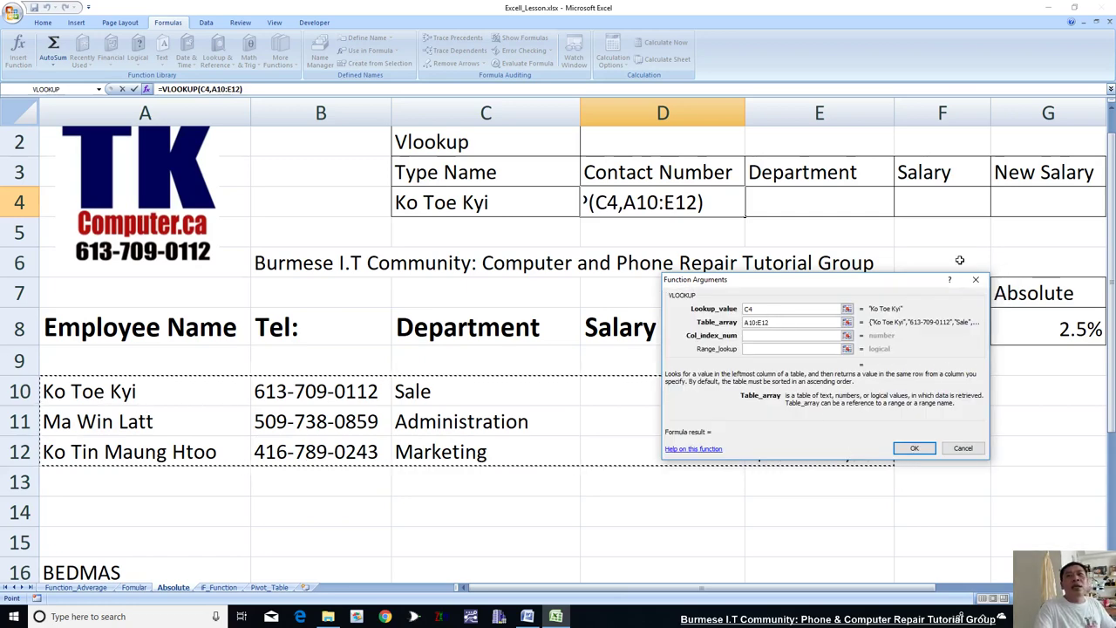
{"action": "left_click_drag", "start_coordinate": [926, 284], "coordinate": [915, 189]}
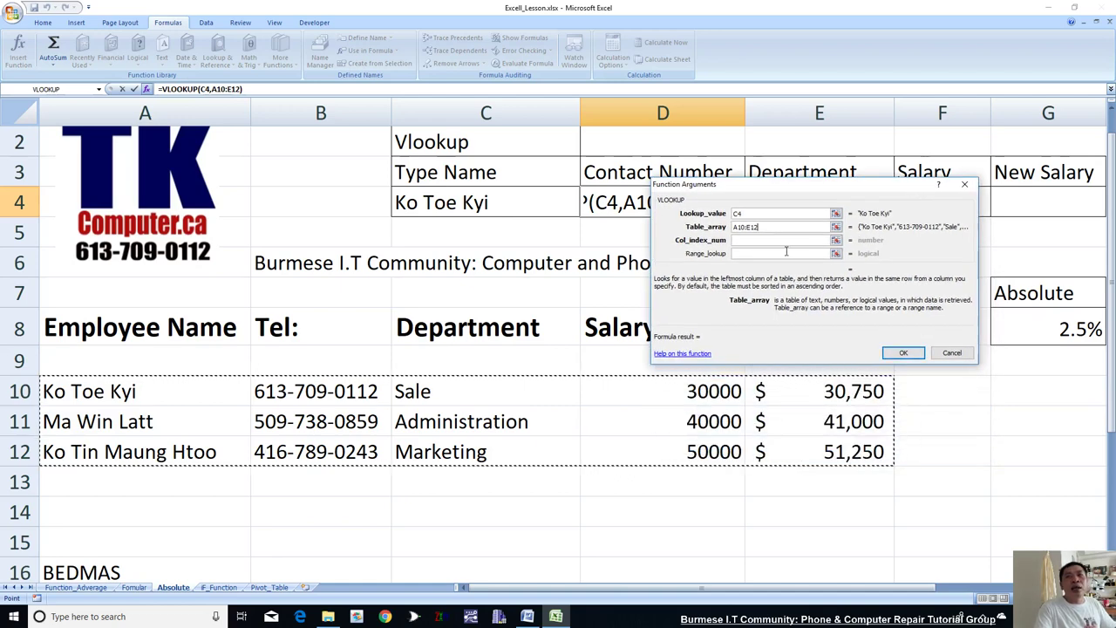
Step: Complete the VLOOKUP with column index 2 and range lookup False, giving =VLOOKUP(C4,A10:E12,2,FALSE)
{"action": "left_click", "coordinate": [743, 242]}
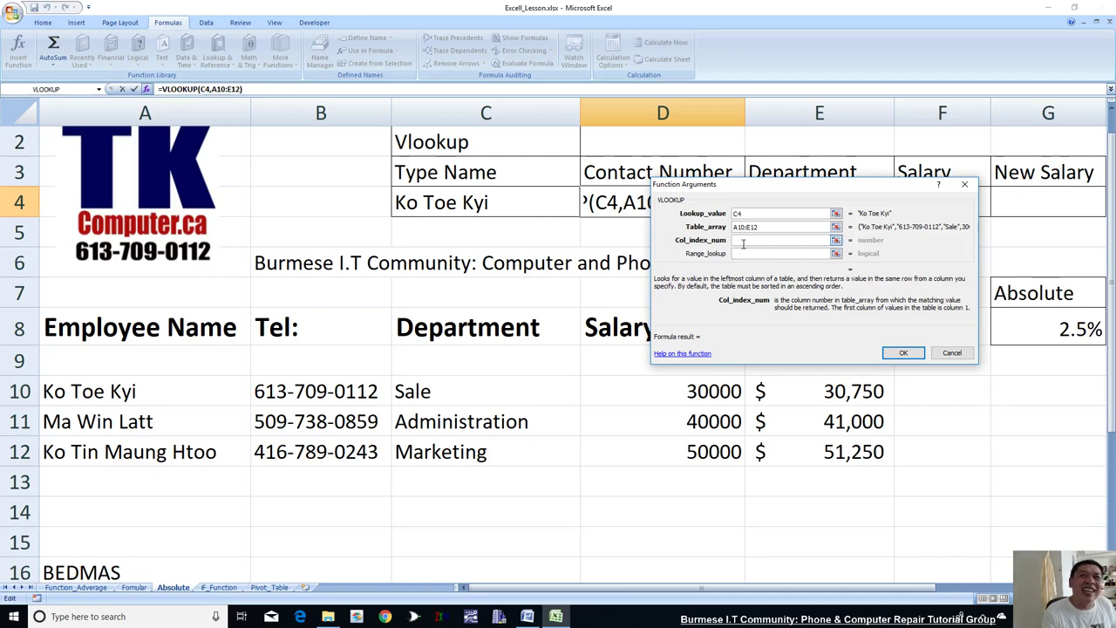
{"action": "type", "text": "2"}
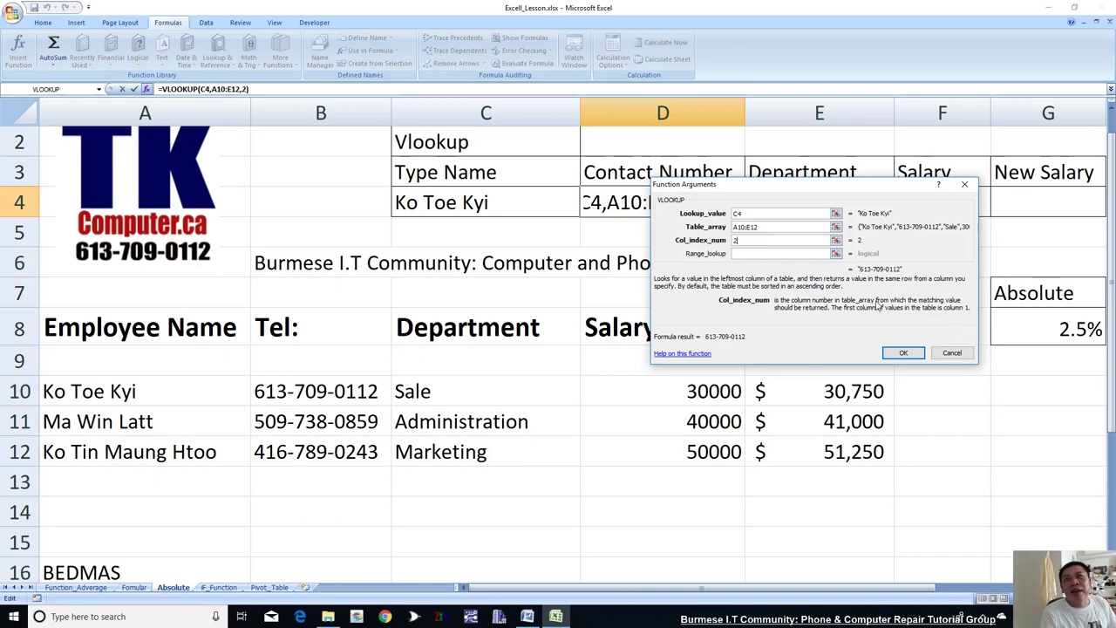
{"action": "left_click", "coordinate": [782, 253]}
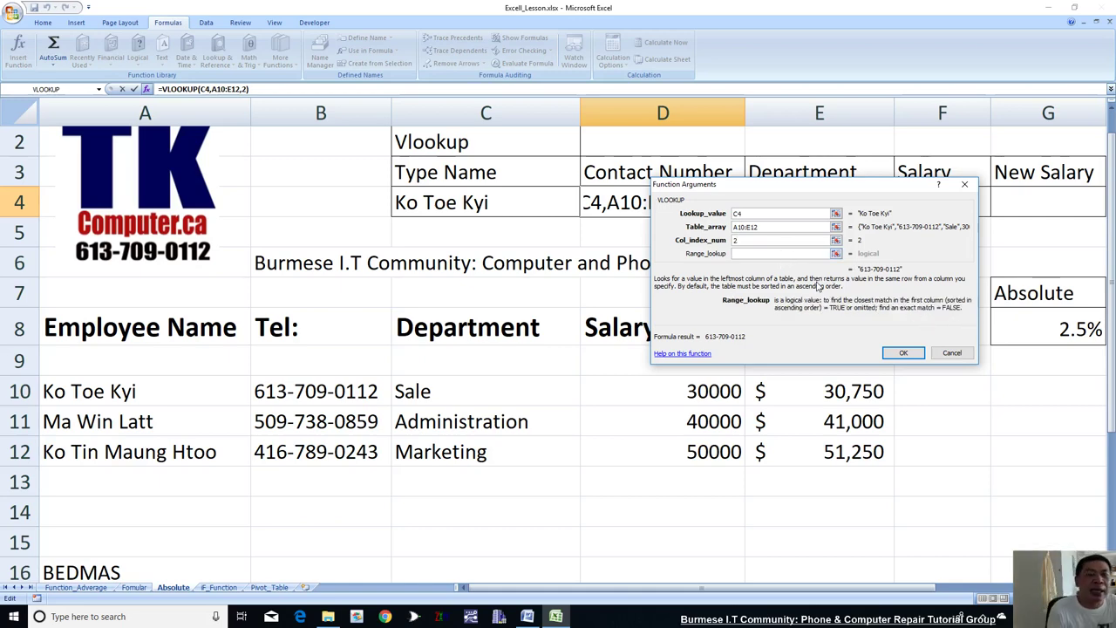
{"action": "type", "text": "F"}
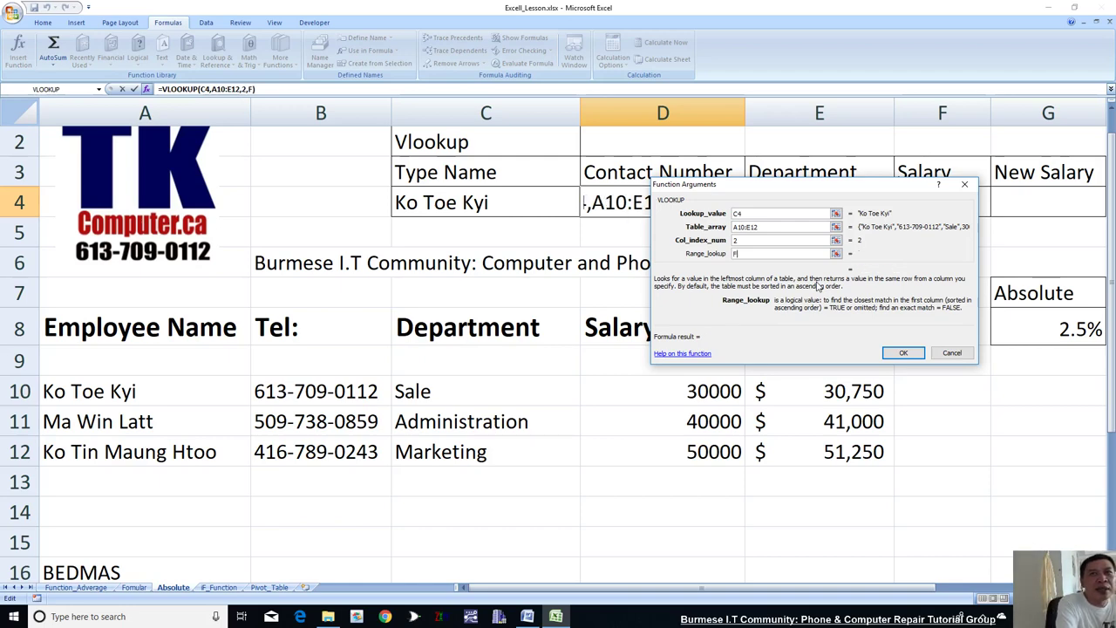
{"action": "type", "text": "al"}
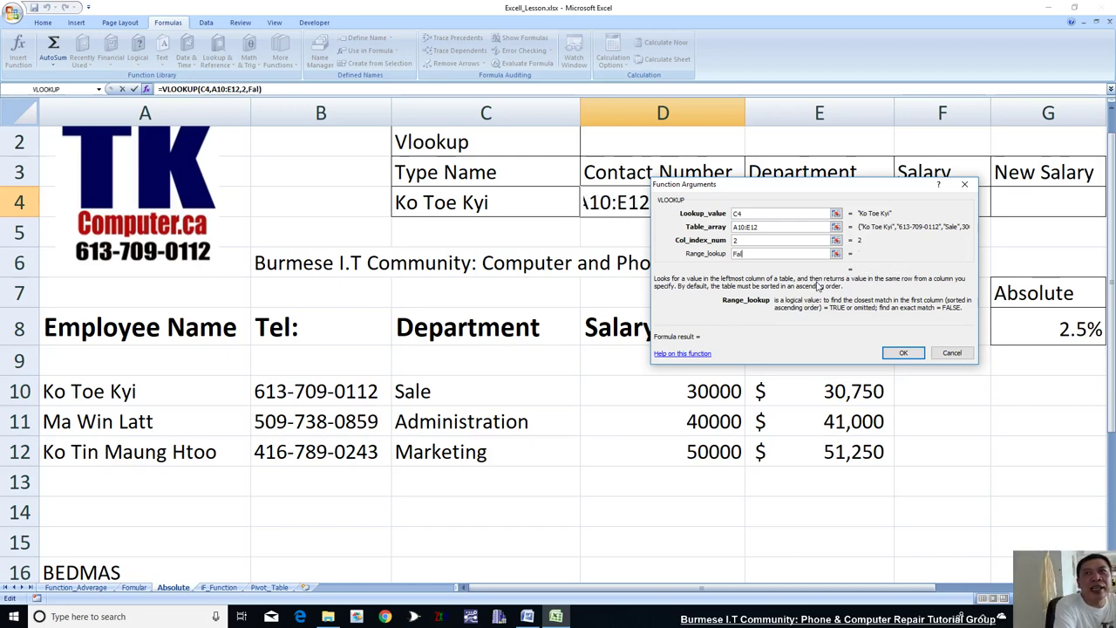
{"action": "type", "text": "se"}
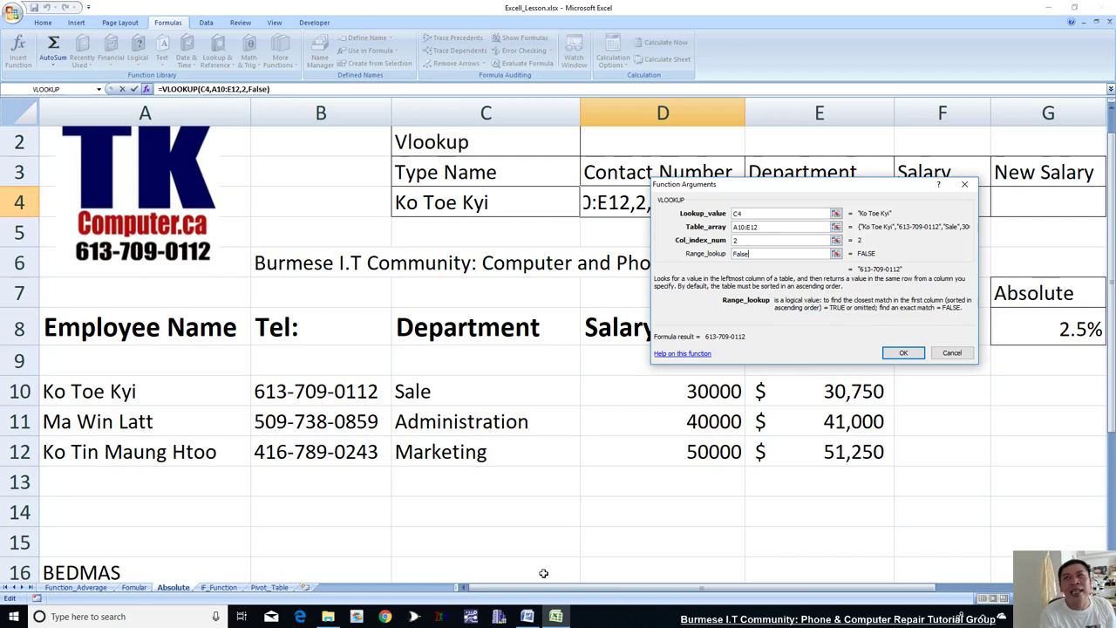
{"action": "left_click", "coordinate": [902, 354]}
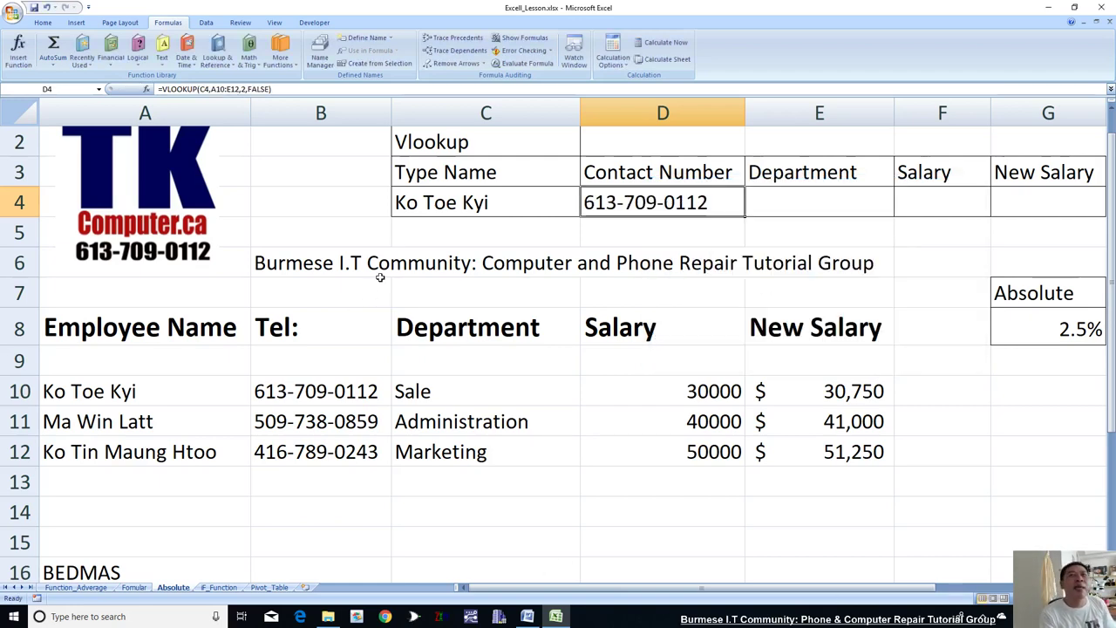
Step: Replace the name in C4 with the second employee's name and check D4's returned contact number
{"action": "left_click", "coordinate": [414, 202]}
{"action": "key", "text": "Delete"}
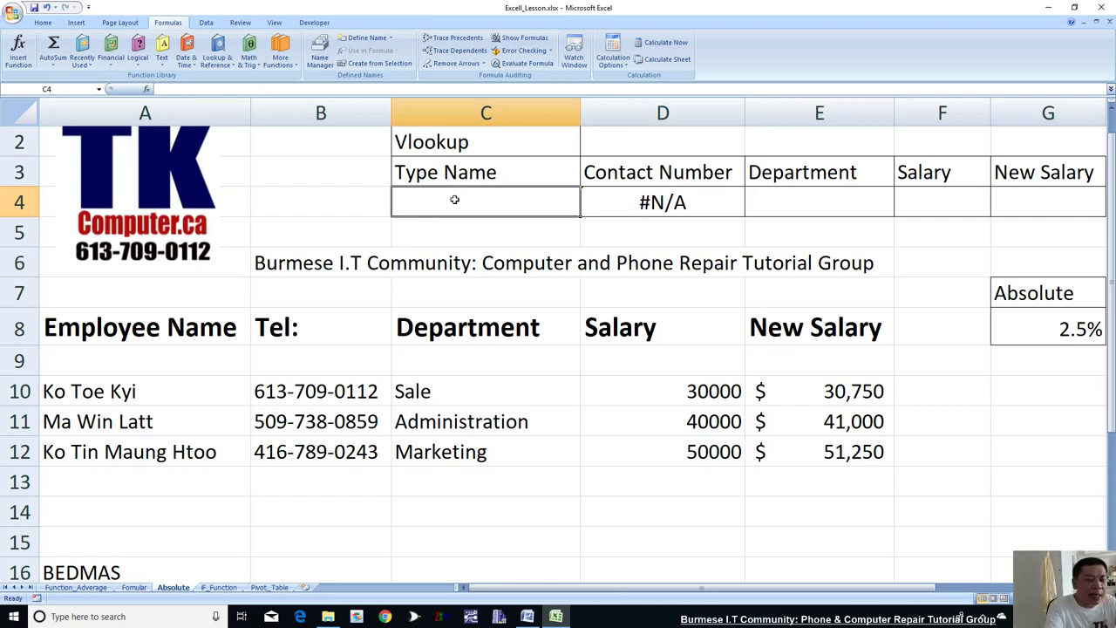
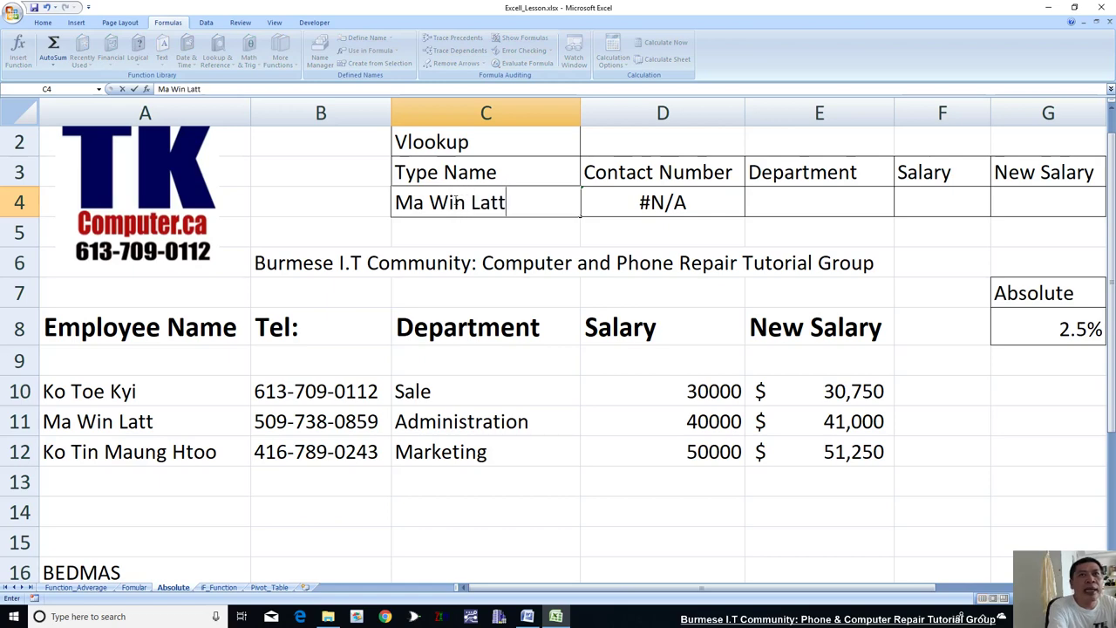
{"action": "key", "text": "Return"}
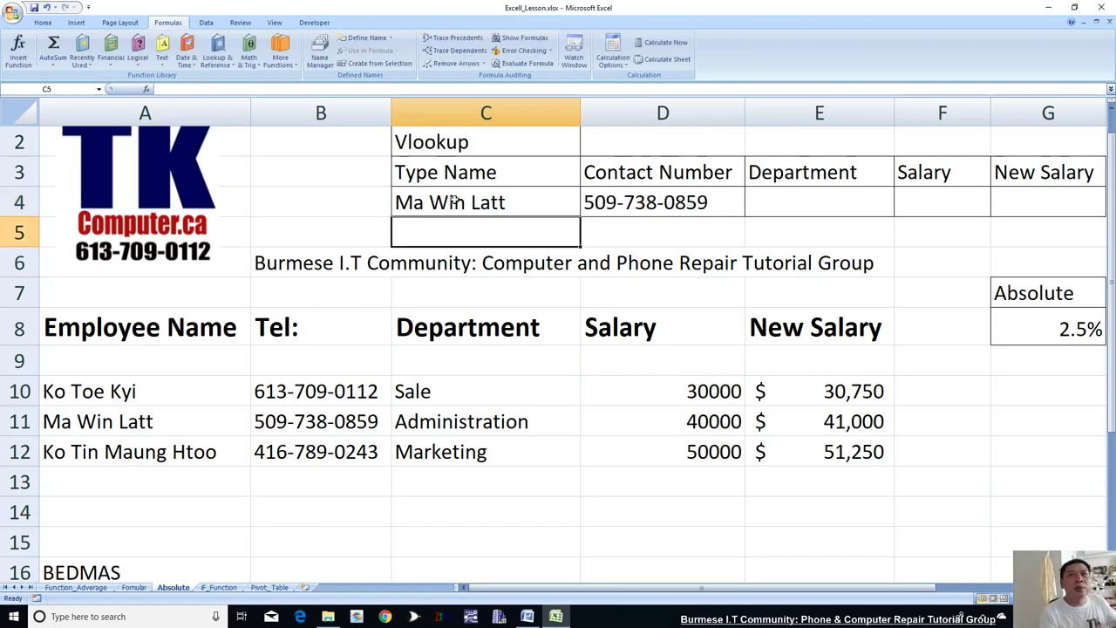
{"action": "left_click", "coordinate": [671, 212]}
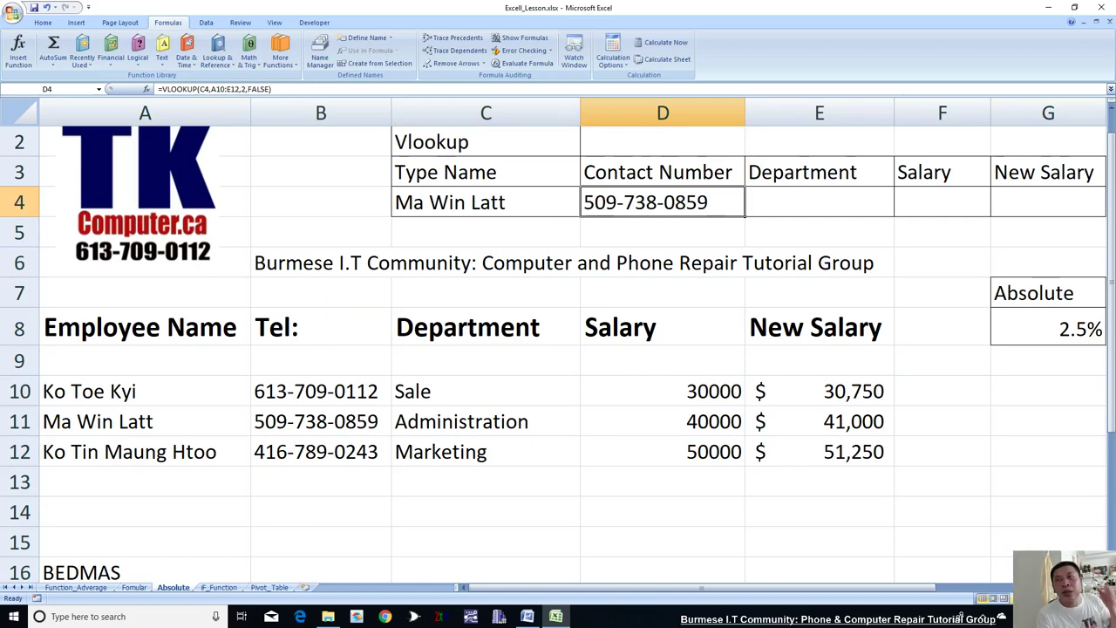
Step: Fill D4's VLOOKUP across E4:G4 so Department, Salary and New Salary appear
{"action": "scroll", "coordinate": [558, 349], "scroll_direction": "down", "scroll_amount": 1}
{"action": "scroll", "coordinate": [558, 349], "scroll_direction": "down", "scroll_amount": 1}
{"action": "scroll", "coordinate": [558, 349], "scroll_direction": "down", "scroll_amount": 1}
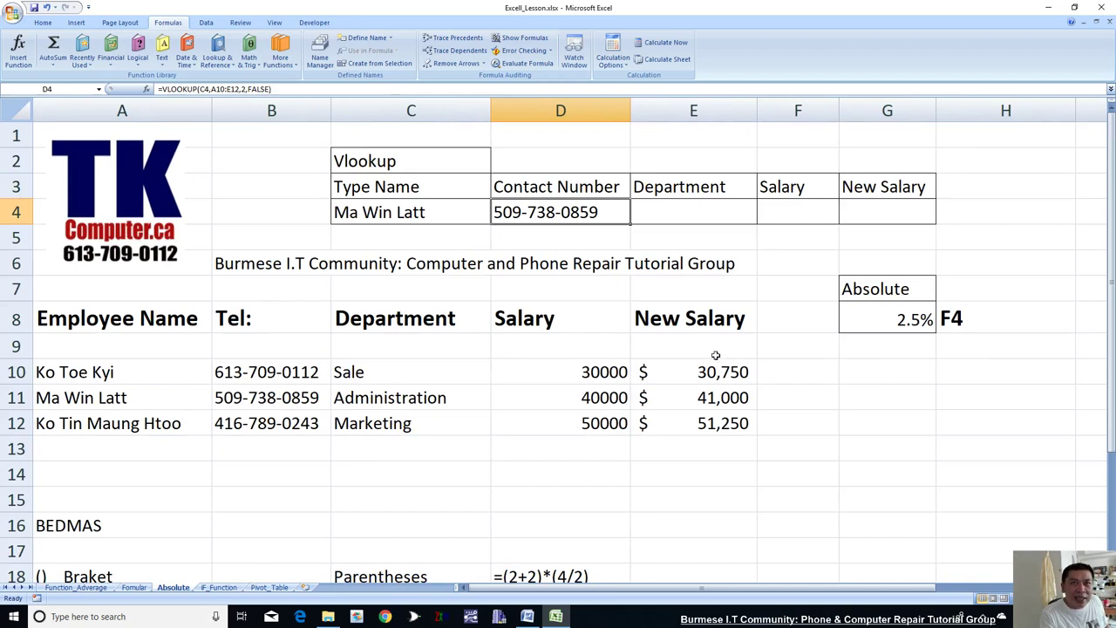
{"action": "left_click_drag", "start_coordinate": [74, 330], "coordinate": [367, 321]}
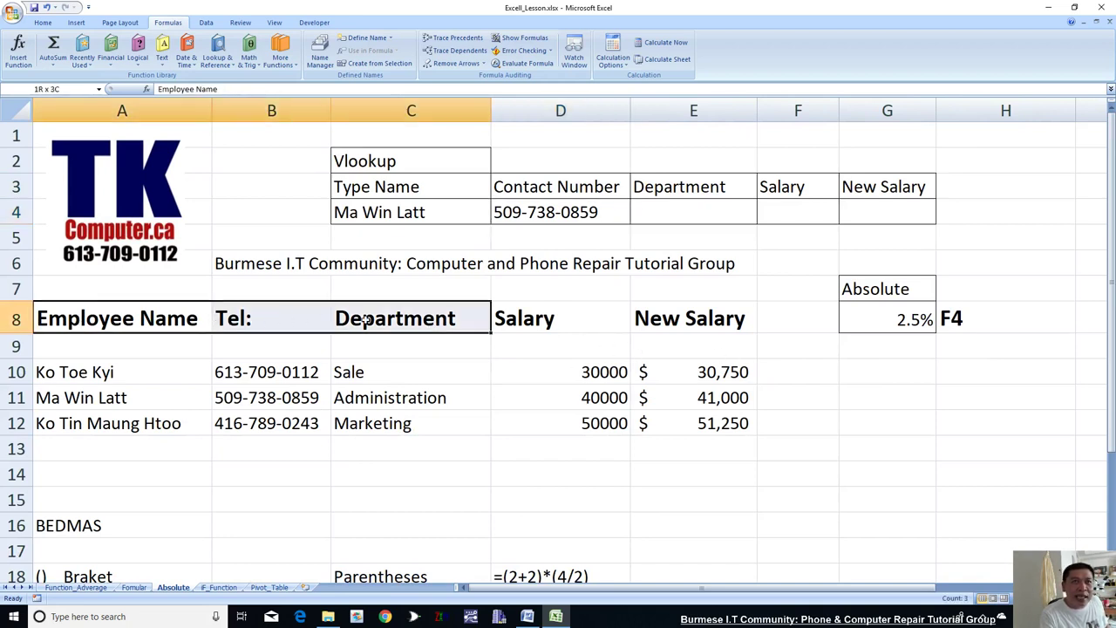
{"action": "left_click_drag", "start_coordinate": [493, 319], "coordinate": [706, 317]}
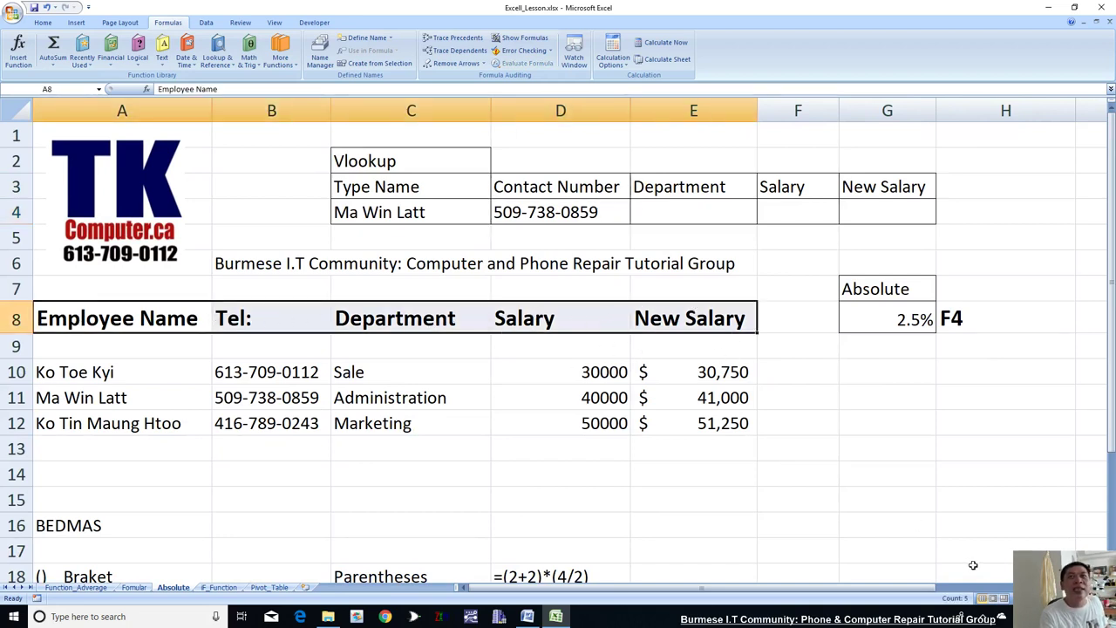
{"action": "left_click_drag", "start_coordinate": [563, 180], "coordinate": [913, 195]}
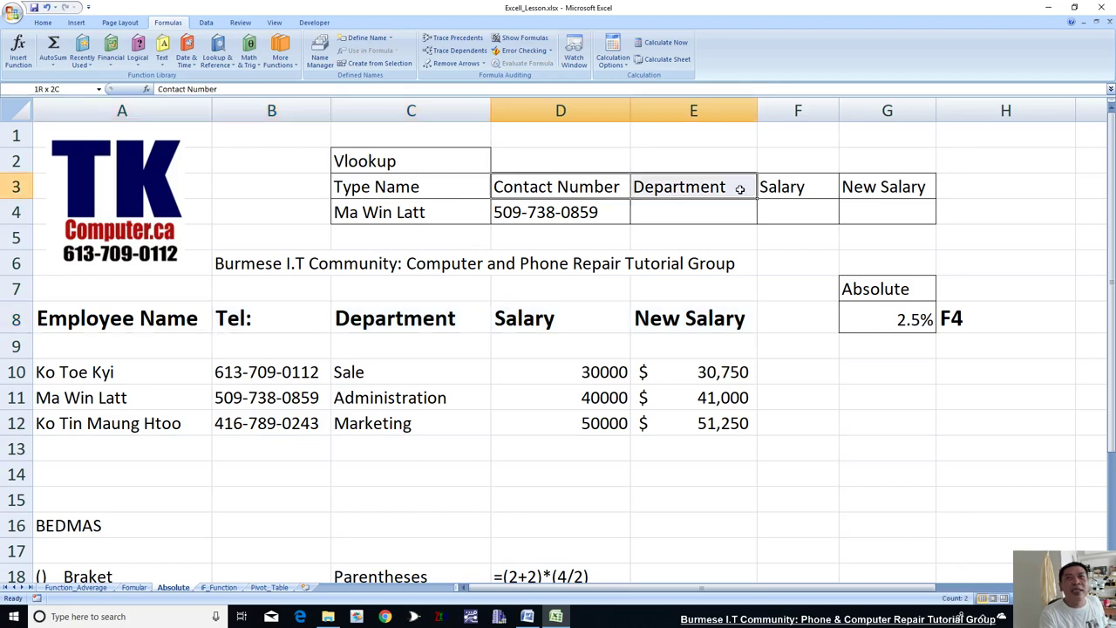
{"action": "left_click", "coordinate": [979, 234]}
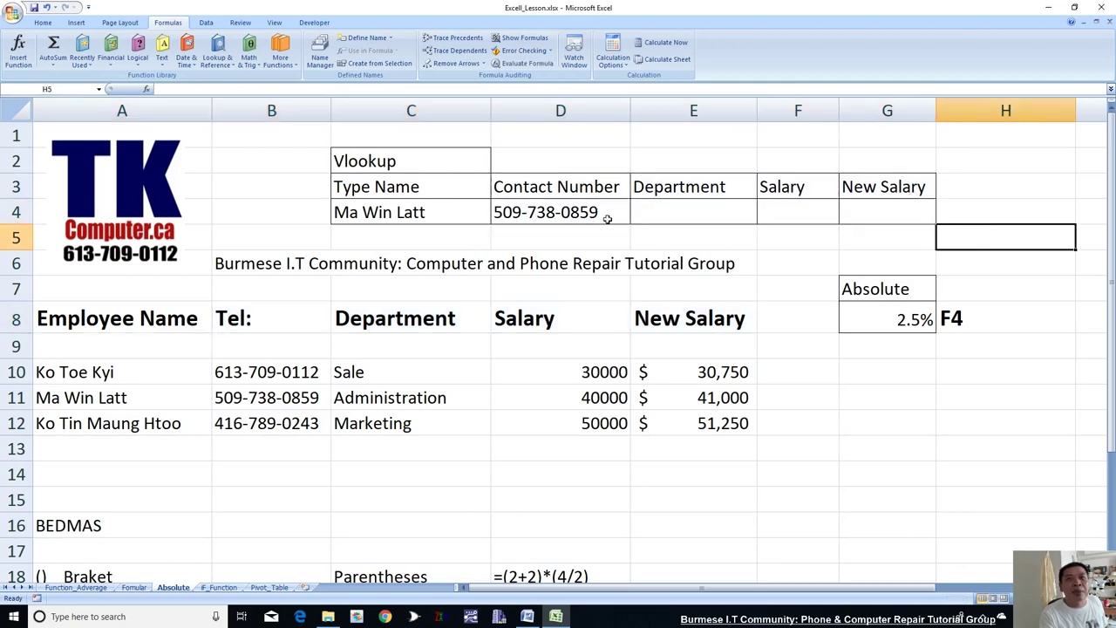
{"action": "left_click", "coordinate": [607, 218]}
{"action": "left_click_drag", "start_coordinate": [630, 225], "coordinate": [919, 227]}
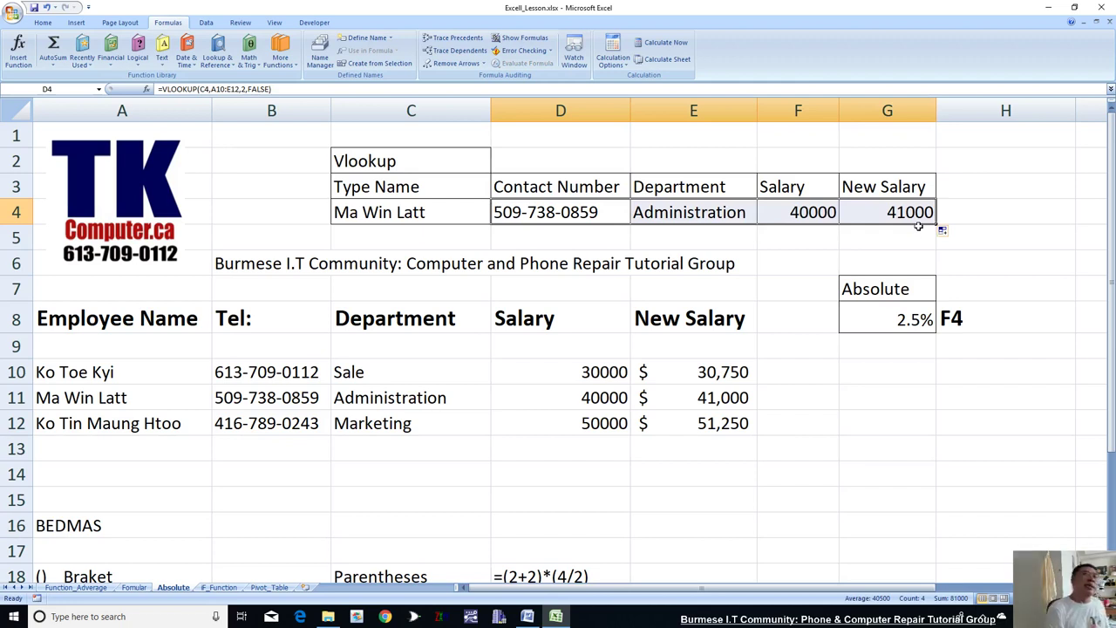
{"action": "left_click", "coordinate": [1047, 271]}
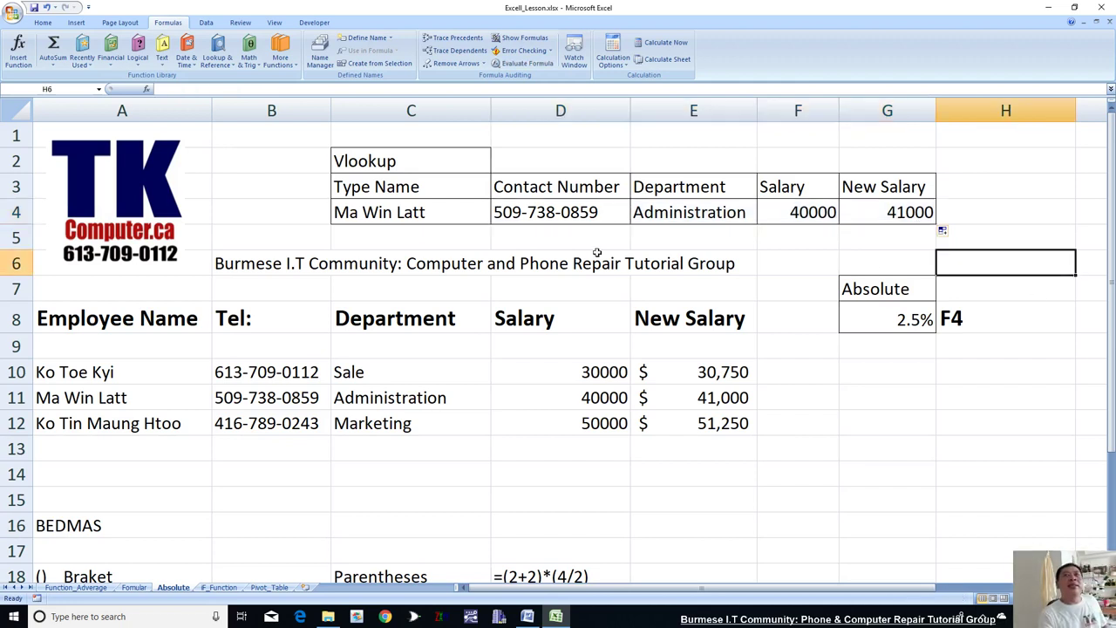
Step: Enter the third employee's name in C4 and review the D4–G4 lookup formulas
{"action": "left_click", "coordinate": [445, 209]}
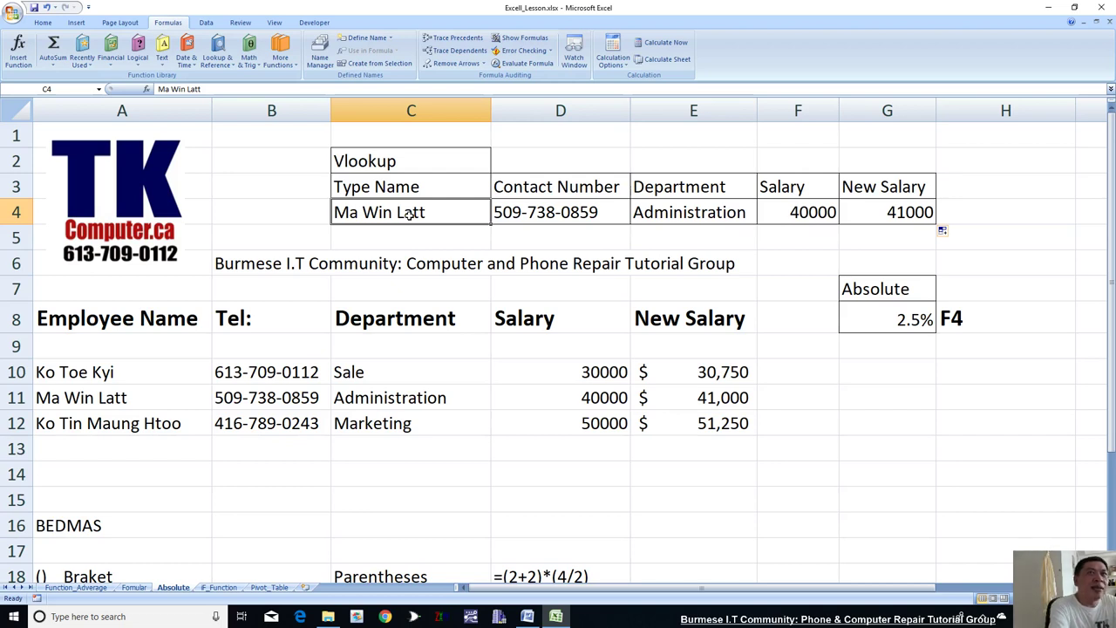
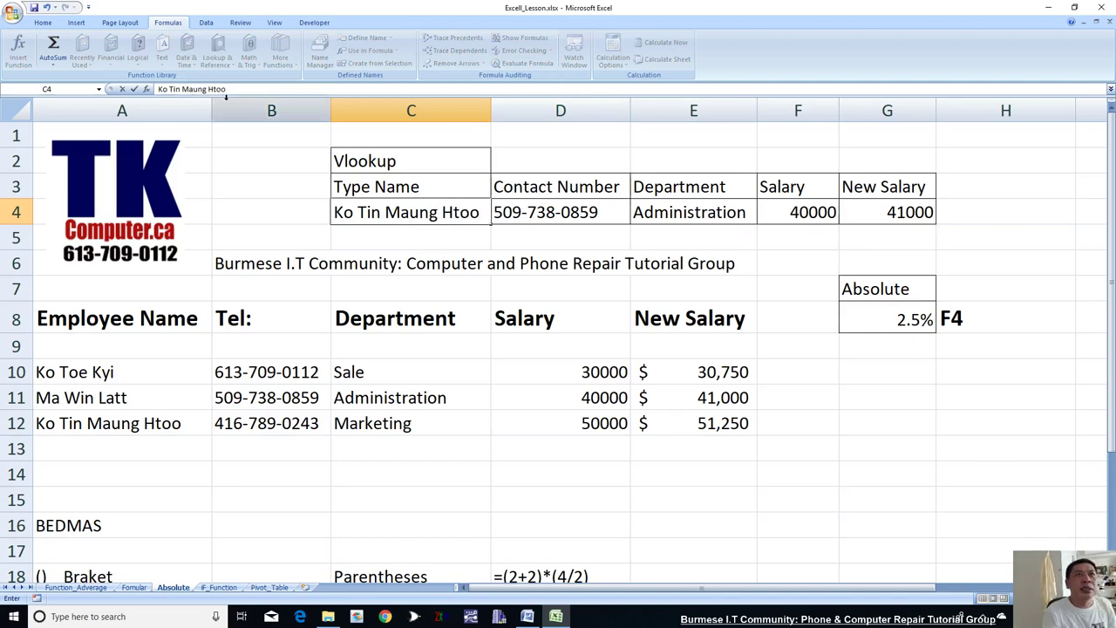
{"action": "left_click", "coordinate": [133, 89]}
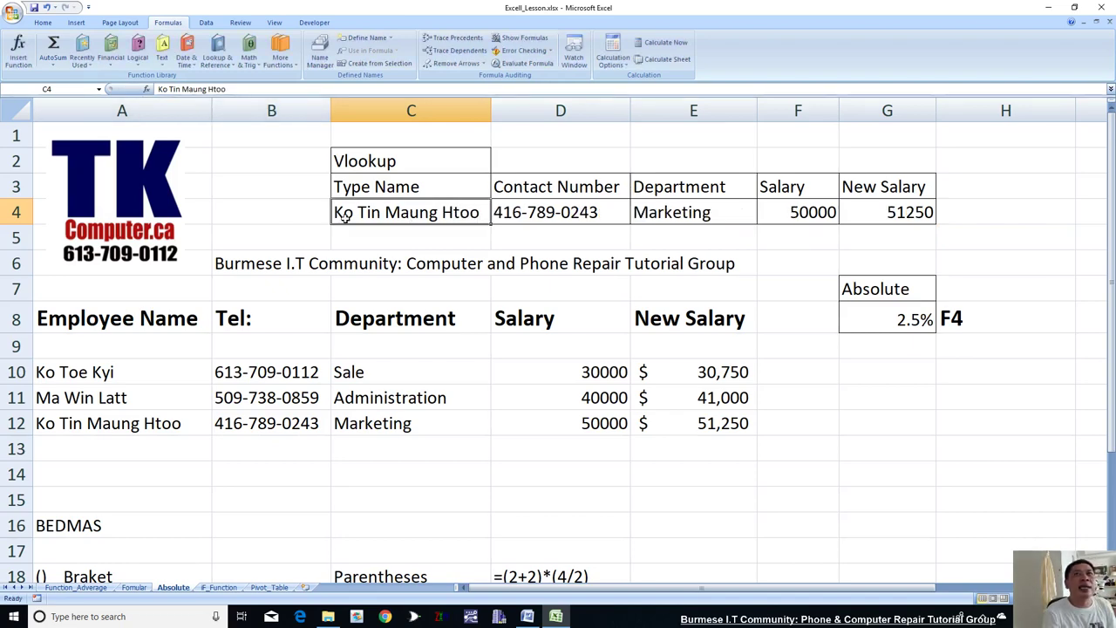
{"action": "left_click", "coordinate": [590, 212]}
{"action": "left_click", "coordinate": [668, 215]}
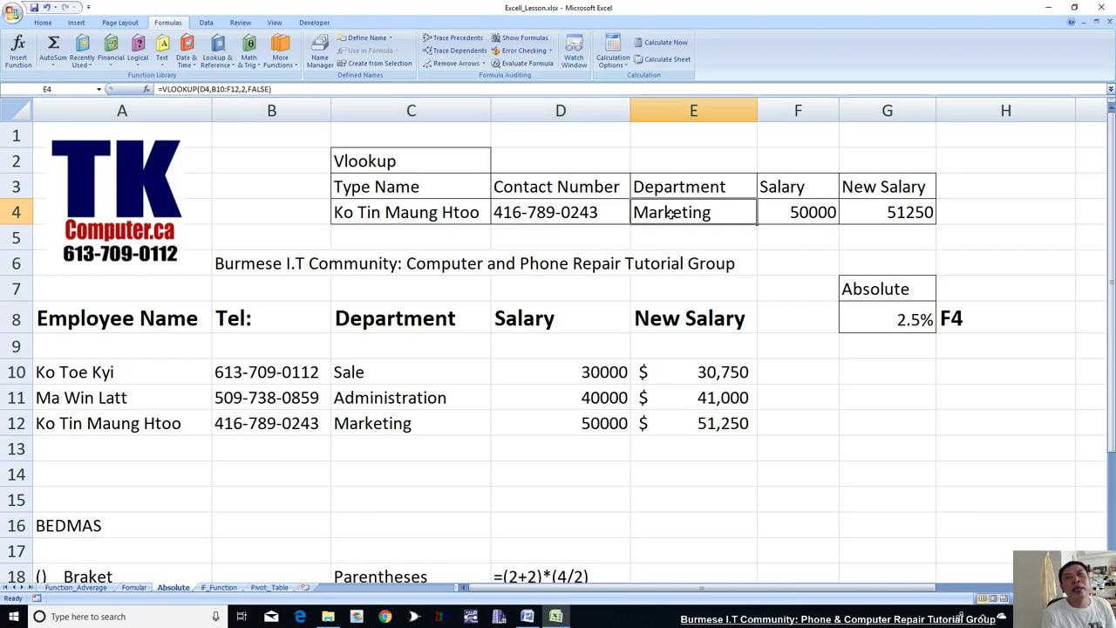
{"action": "left_click", "coordinate": [785, 207]}
{"action": "left_click", "coordinate": [862, 218]}
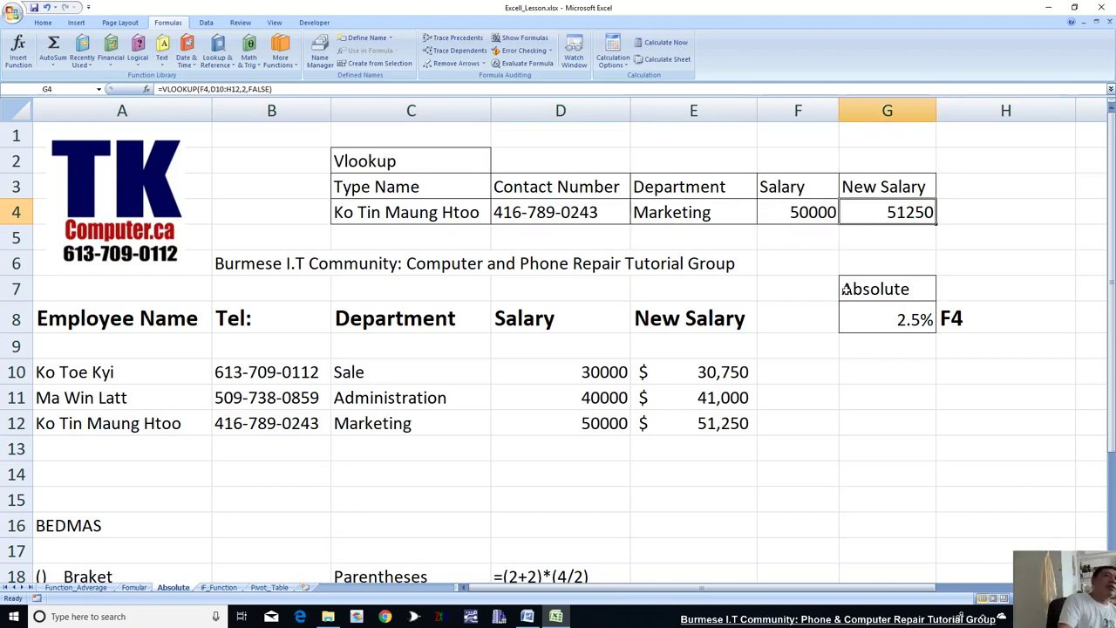
Step: Glance at the IF_Function sheet, then return to the Absolute sheet
{"action": "left_click", "coordinate": [229, 589]}
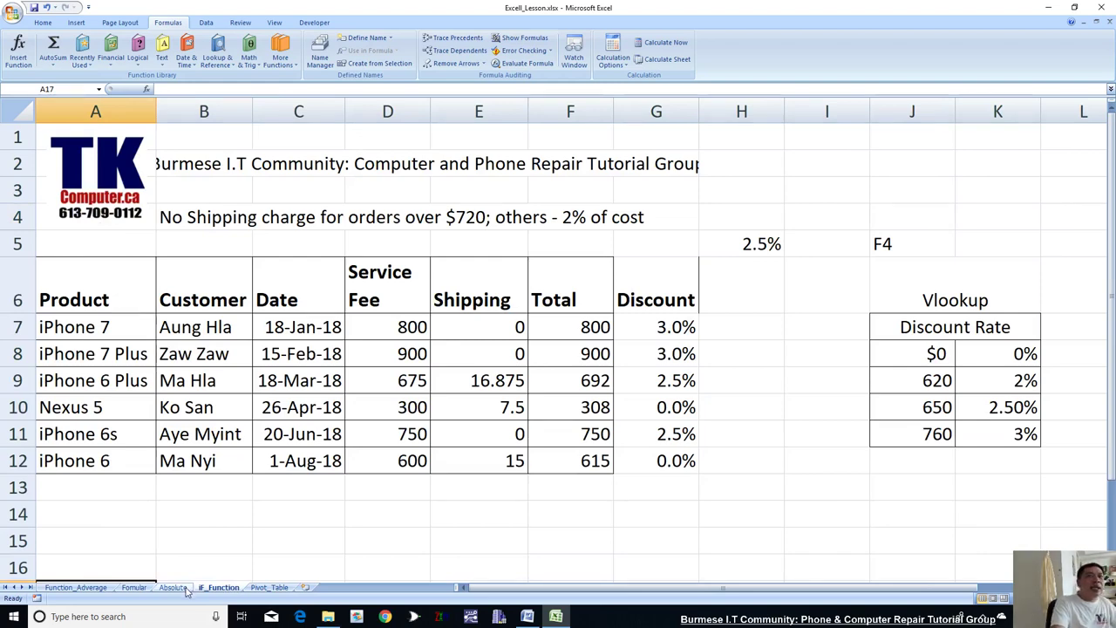
{"action": "left_click", "coordinate": [175, 588]}
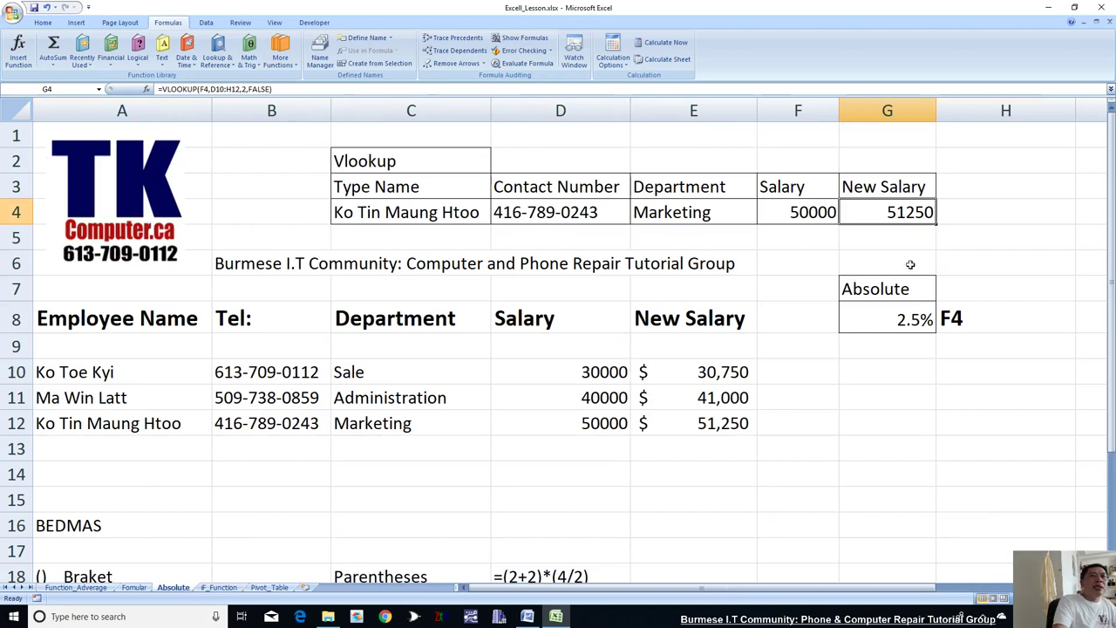
{"action": "left_click", "coordinate": [773, 463]}
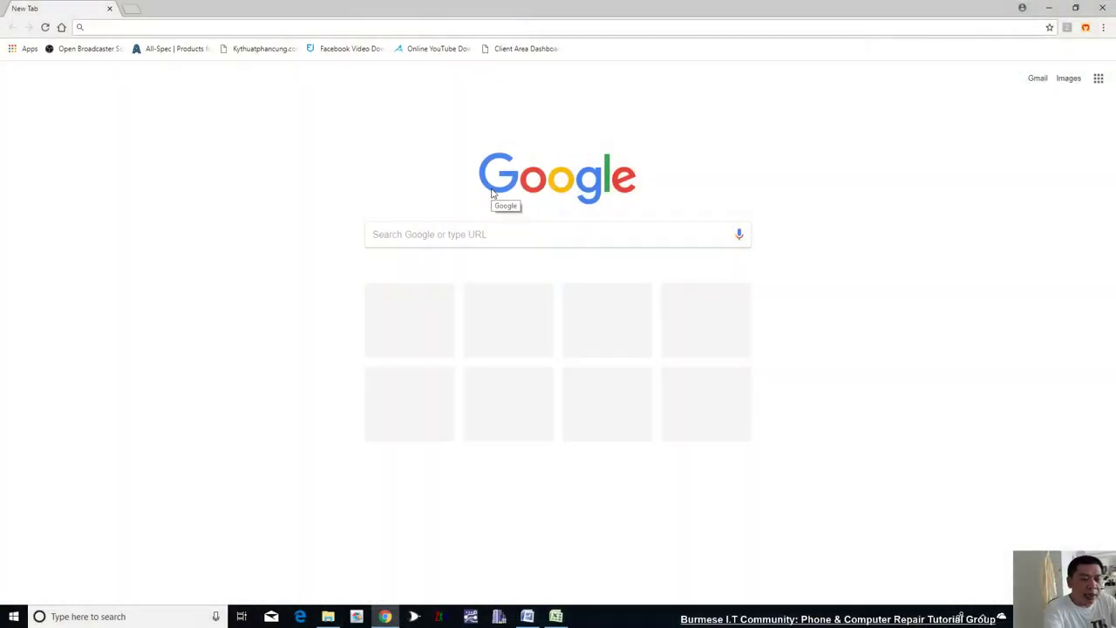
Step: Search the web for facebook and open the Facebook site
{"action": "type", "text": "f"}
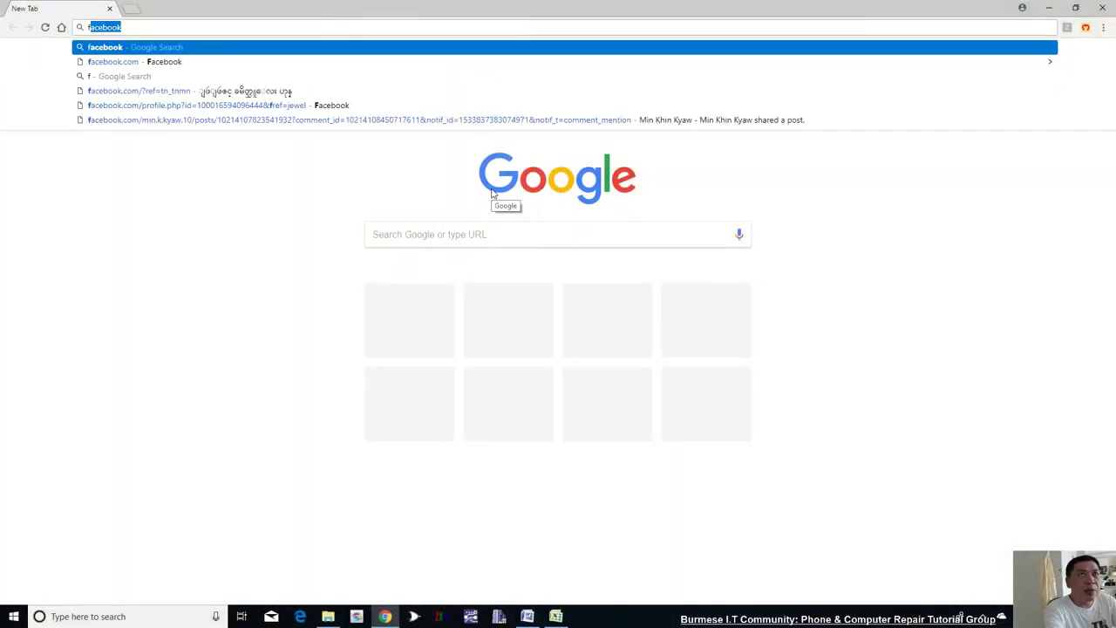
{"action": "key", "text": "Return"}
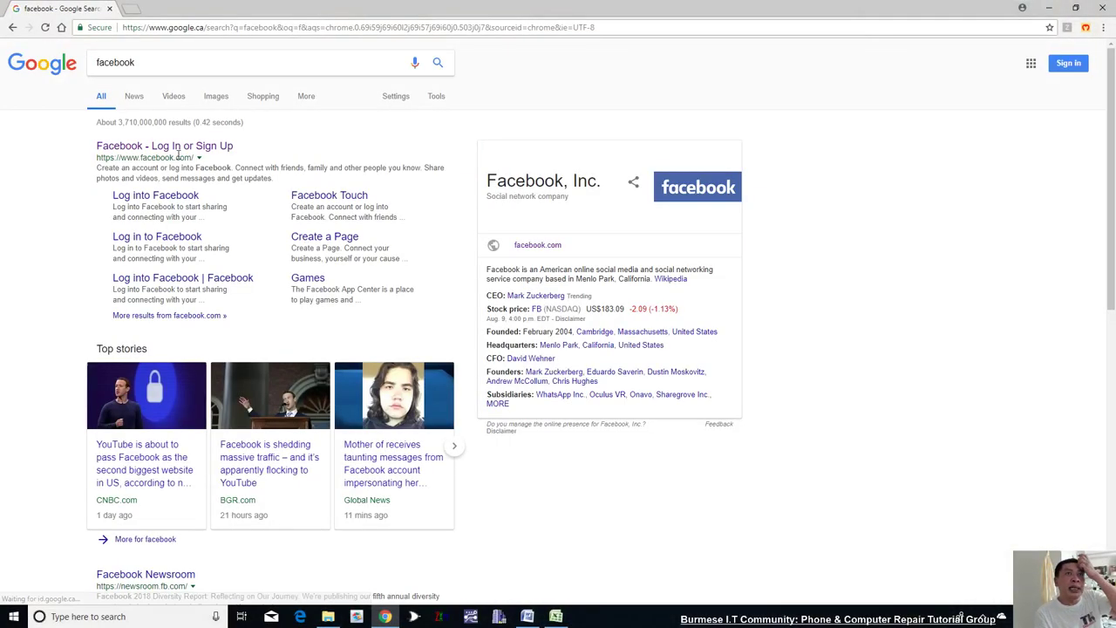
{"action": "left_click", "coordinate": [178, 146]}
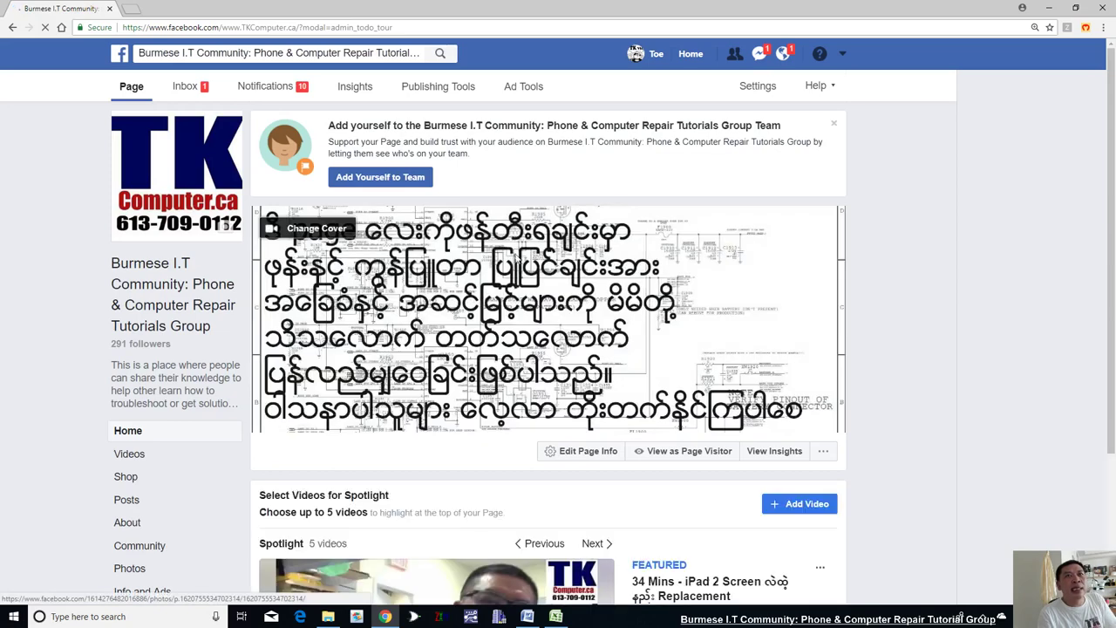
Step: Scroll through the Burmese I.T Community: Phone & Computer Repair Tutorials Group page
{"action": "scroll", "coordinate": [667, 288], "scroll_direction": "down", "scroll_amount": 2}
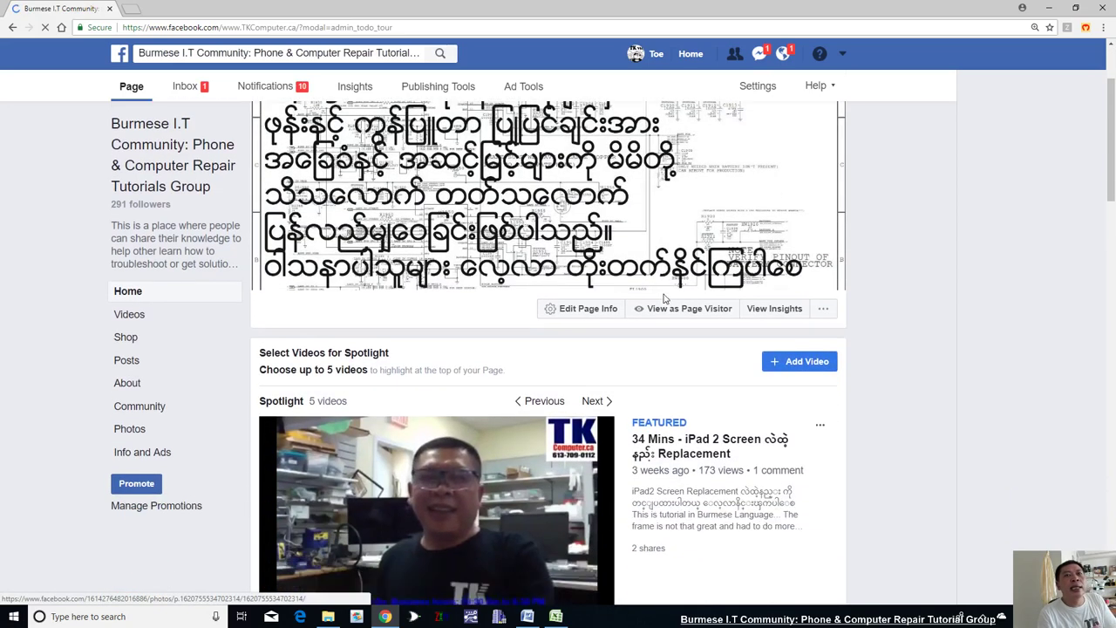
{"action": "scroll", "coordinate": [662, 298], "scroll_direction": "down", "scroll_amount": 1}
{"action": "scroll", "coordinate": [663, 298], "scroll_direction": "down", "scroll_amount": 1}
{"action": "scroll", "coordinate": [663, 298], "scroll_direction": "down", "scroll_amount": 1}
{"action": "scroll", "coordinate": [663, 298], "scroll_direction": "down", "scroll_amount": 1}
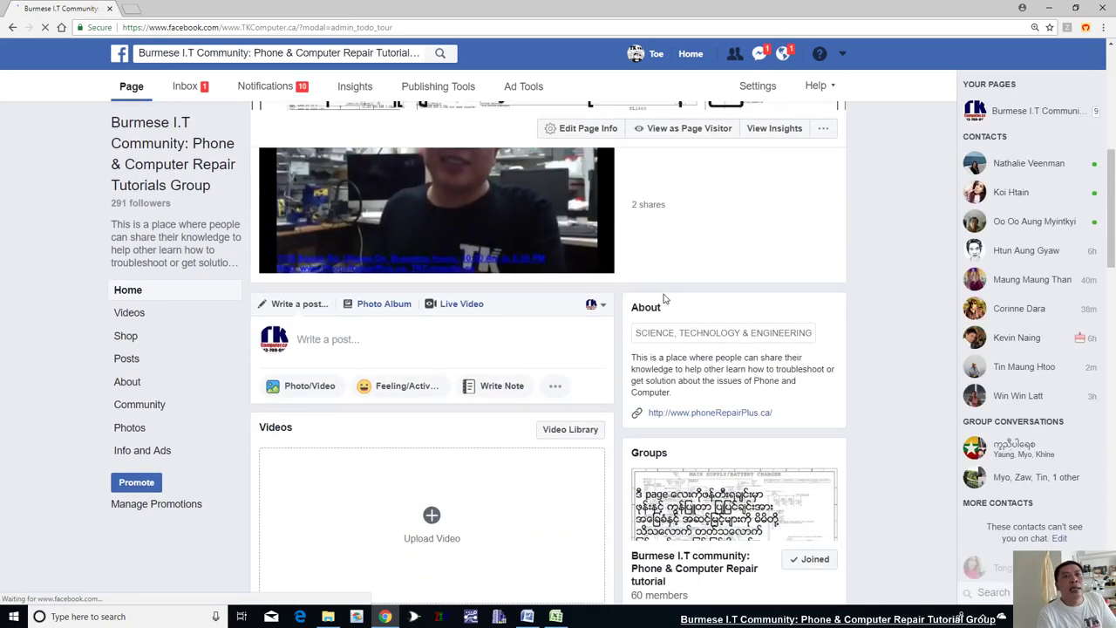
{"action": "scroll", "coordinate": [663, 298], "scroll_direction": "down", "scroll_amount": 1}
{"action": "scroll", "coordinate": [663, 298], "scroll_direction": "down", "scroll_amount": 1}
{"action": "scroll", "coordinate": [663, 297], "scroll_direction": "down", "scroll_amount": 2}
{"action": "scroll", "coordinate": [664, 295], "scroll_direction": "down", "scroll_amount": 1}
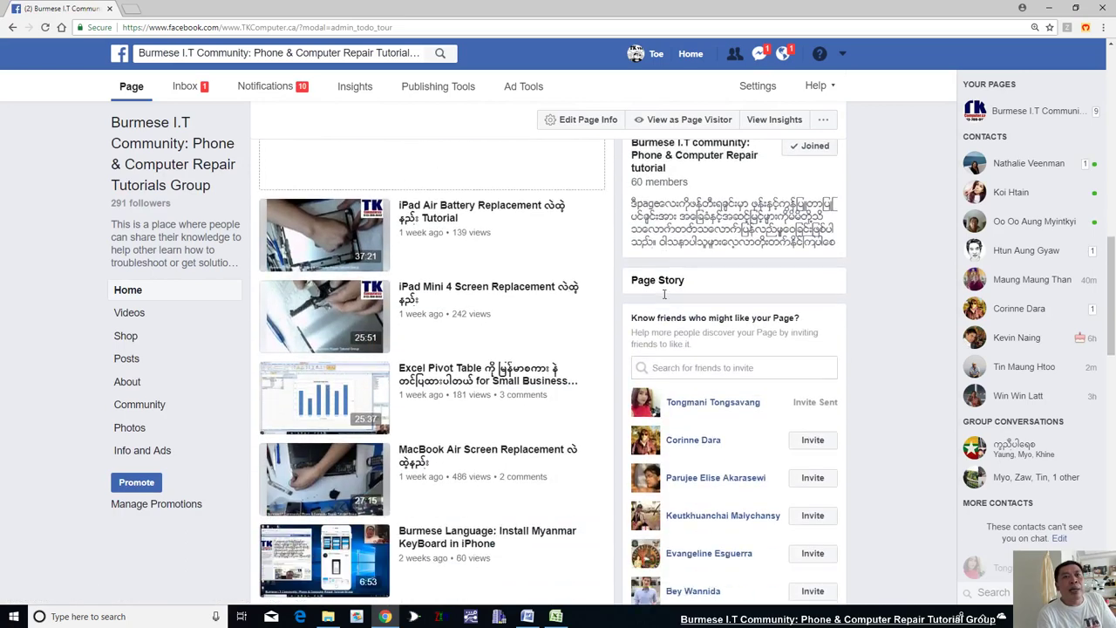
{"action": "scroll", "coordinate": [664, 297], "scroll_direction": "down", "scroll_amount": 1}
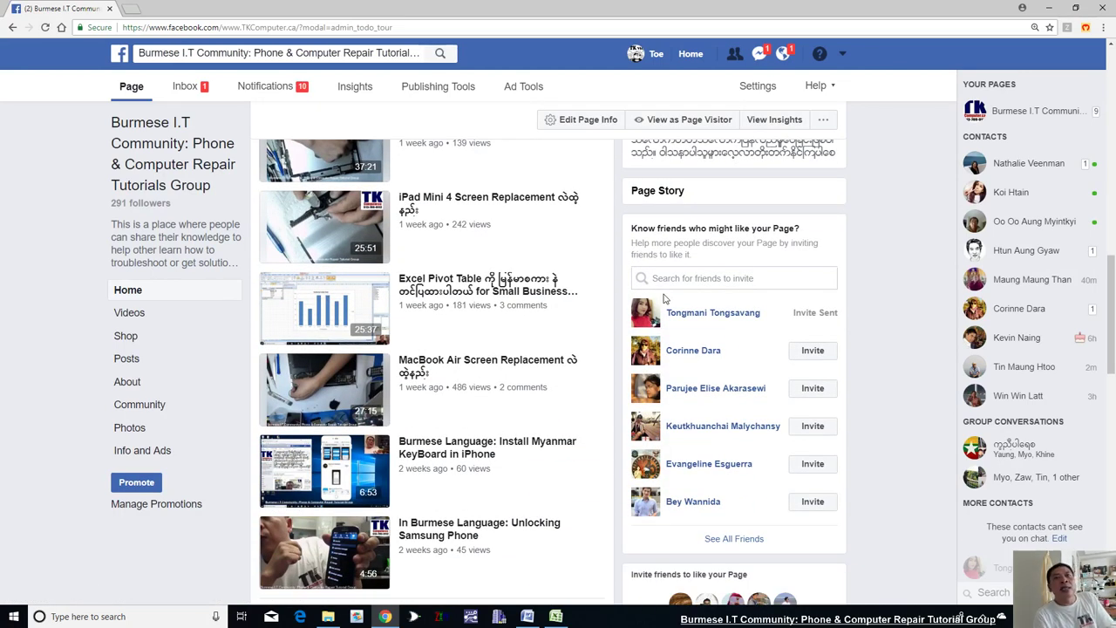
{"action": "scroll", "coordinate": [664, 299], "scroll_direction": "down", "scroll_amount": 1}
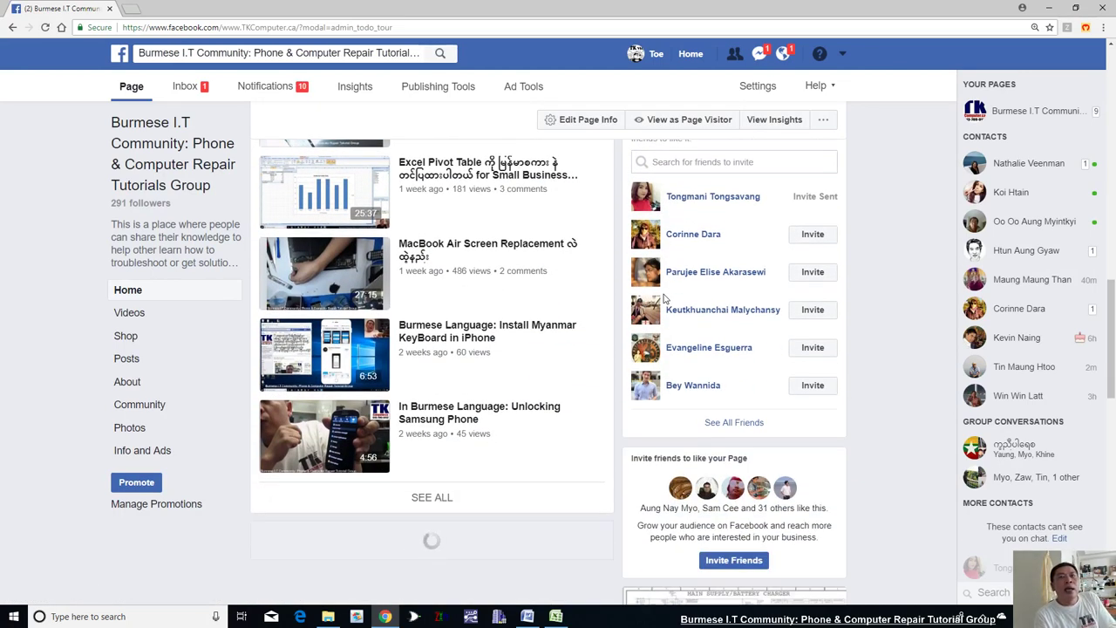
{"action": "scroll", "coordinate": [664, 299], "scroll_direction": "up", "scroll_amount": 2}
{"action": "scroll", "coordinate": [664, 298], "scroll_direction": "up", "scroll_amount": 1}
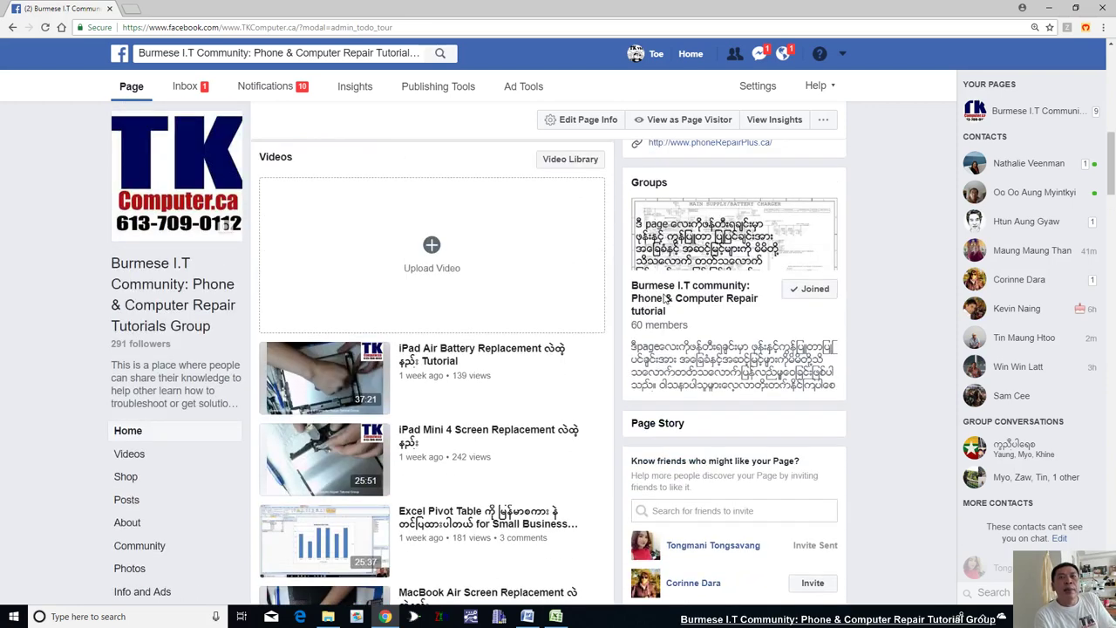